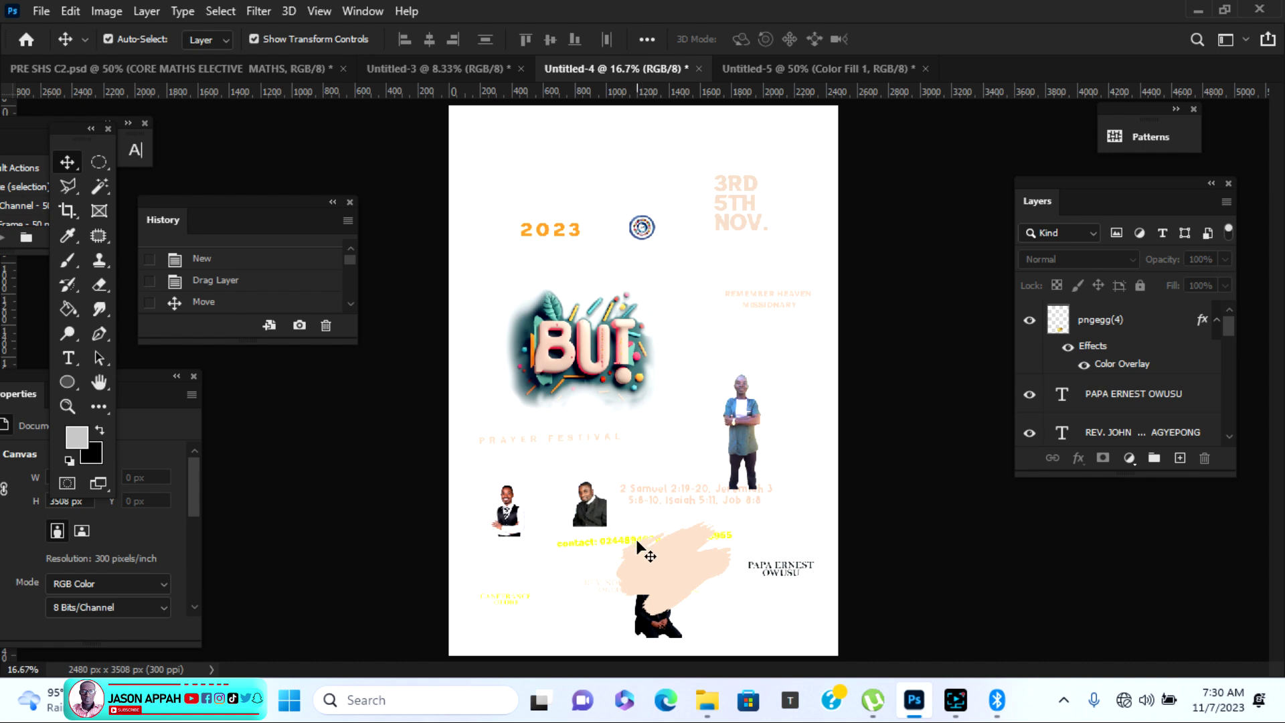
# Copy the peach brush stroke from Untitled-4 into Untitled-5 and place it in the lower half of the canvas.
pyautogui.moveTo(663, 575); pyautogui.dragTo(779, 65)
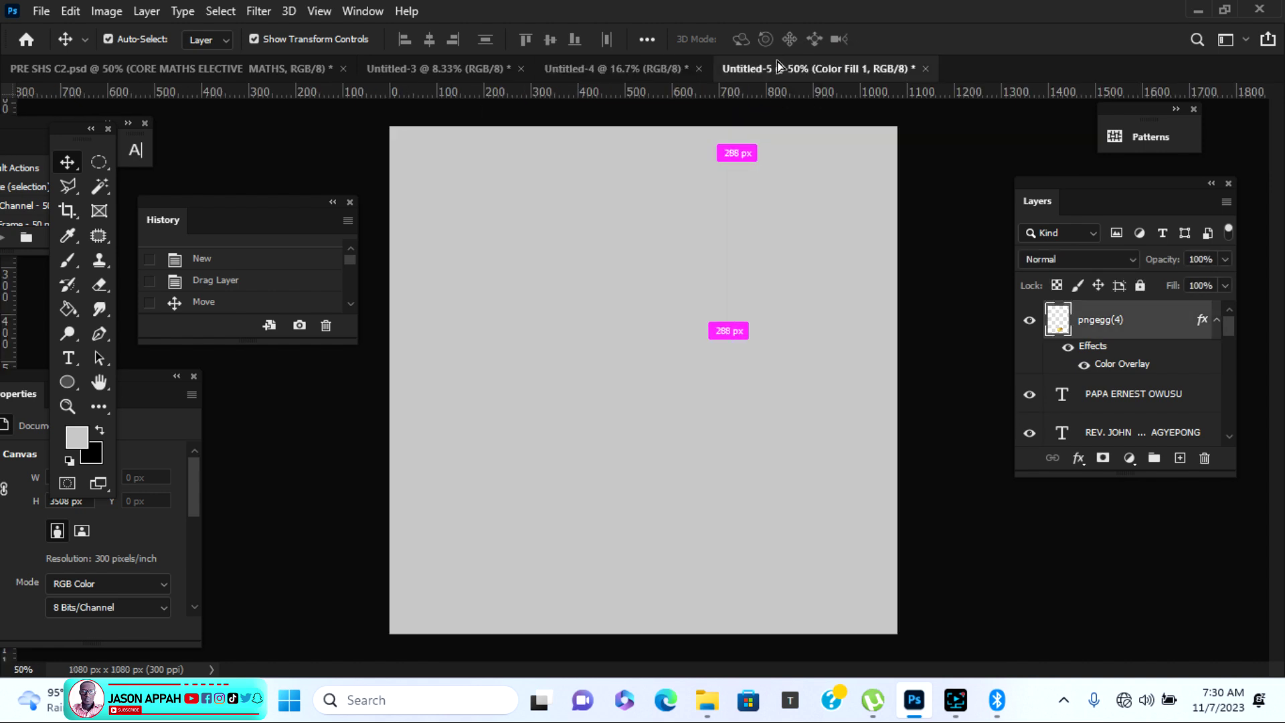
pyautogui.moveTo(644, 573); pyautogui.dragTo(643, 549)
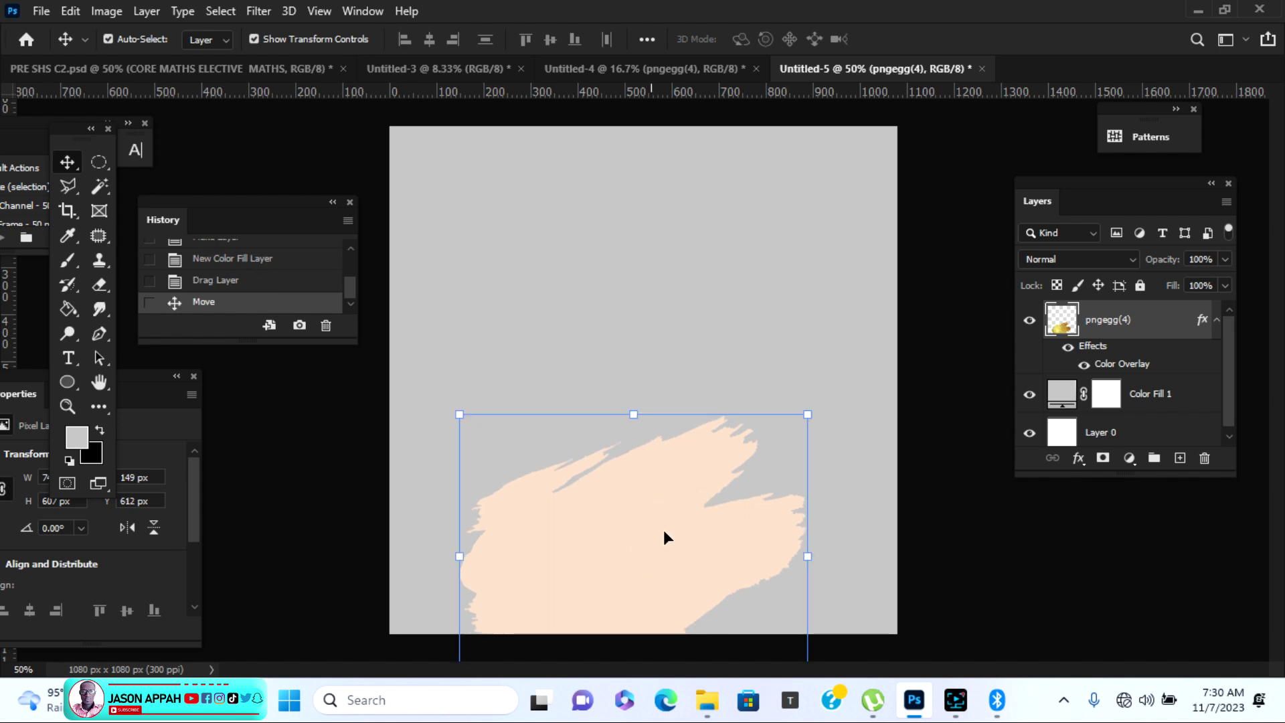
# Change the Color Fill 1 background layer's colour to dark green 325f51.
pyautogui.click(815, 304)
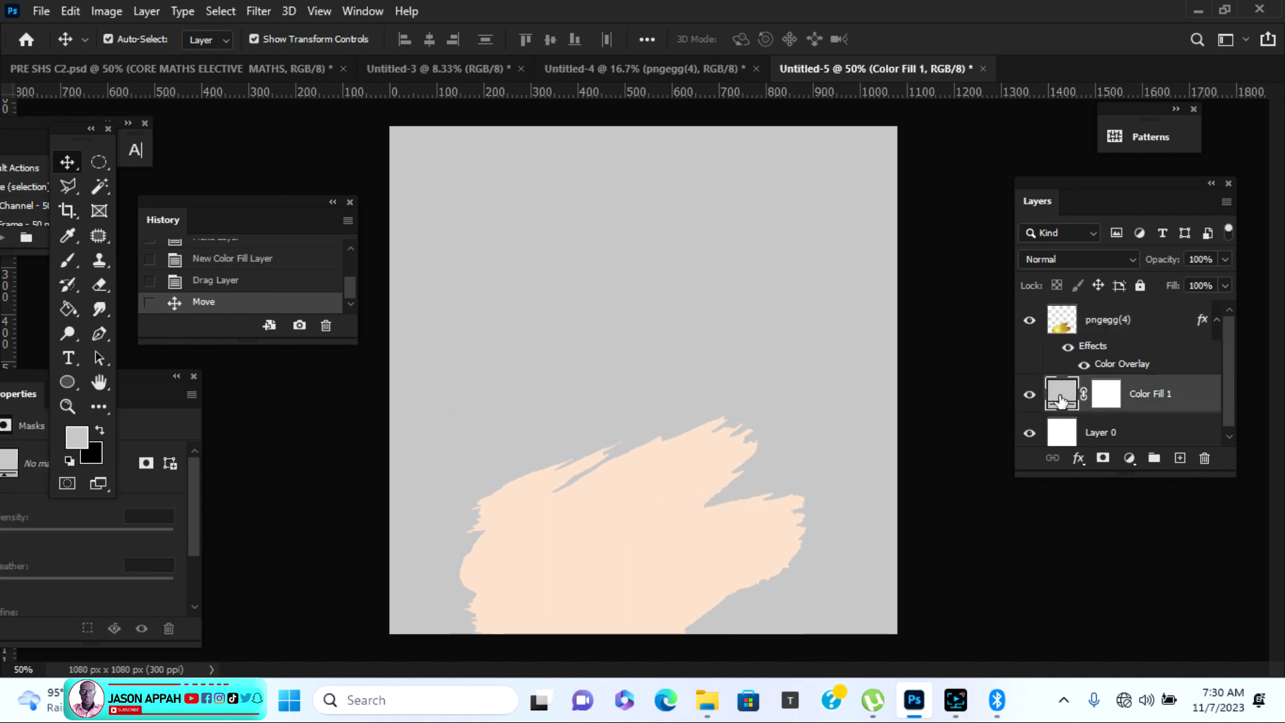
pyautogui.doubleClick(1059, 400)
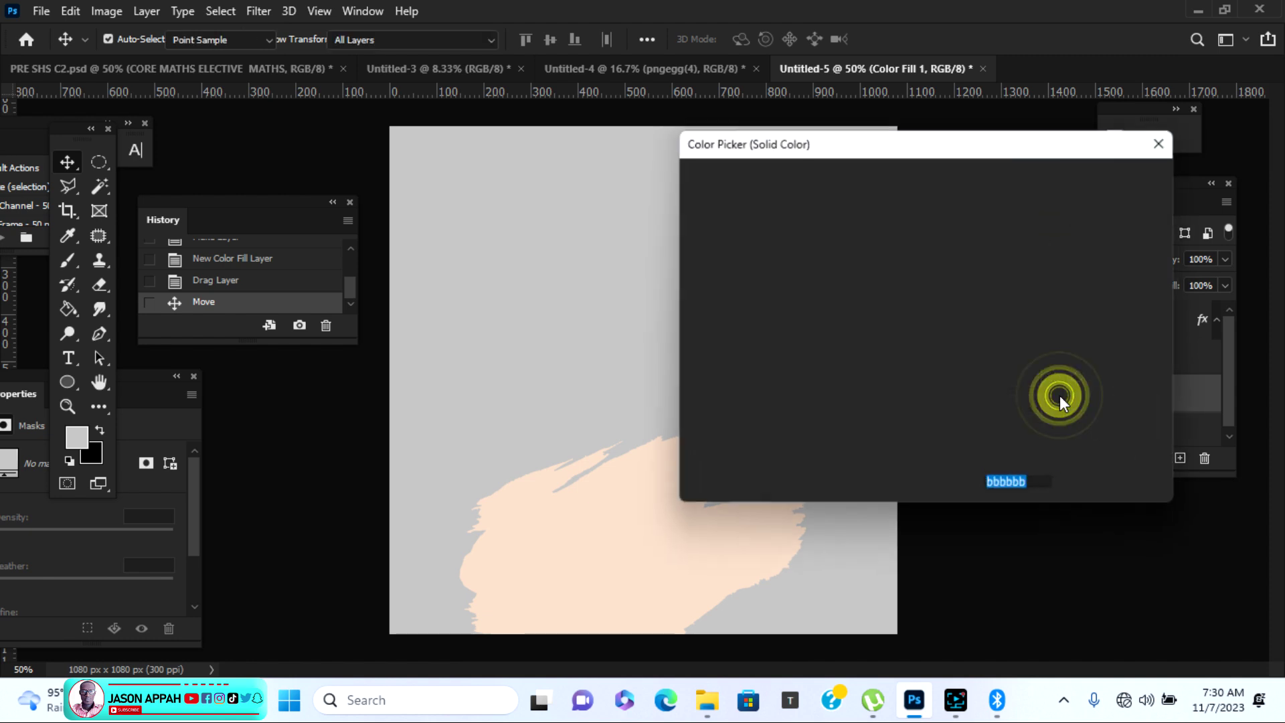
pyautogui.click(832, 297)
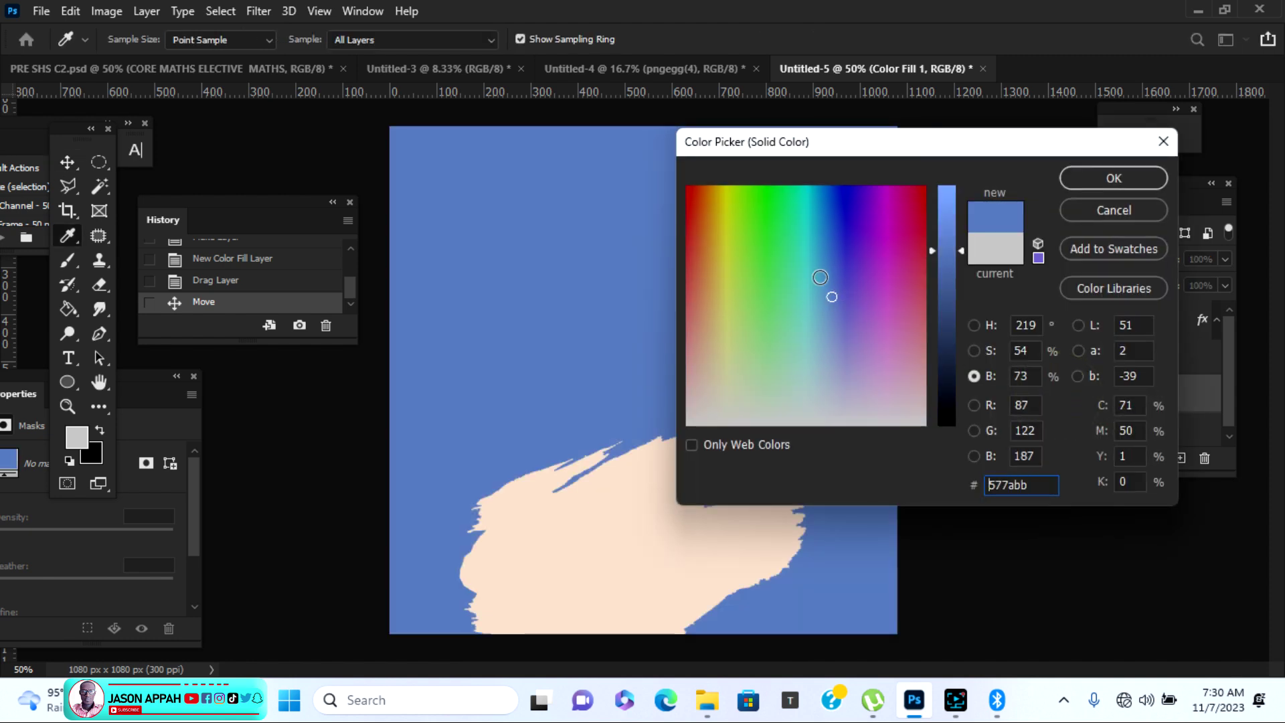
pyautogui.moveTo(830, 296)
pyautogui.mouseDown()
pyautogui.moveTo(791, 234)
pyautogui.moveTo(789, 318)
pyautogui.mouseUp()
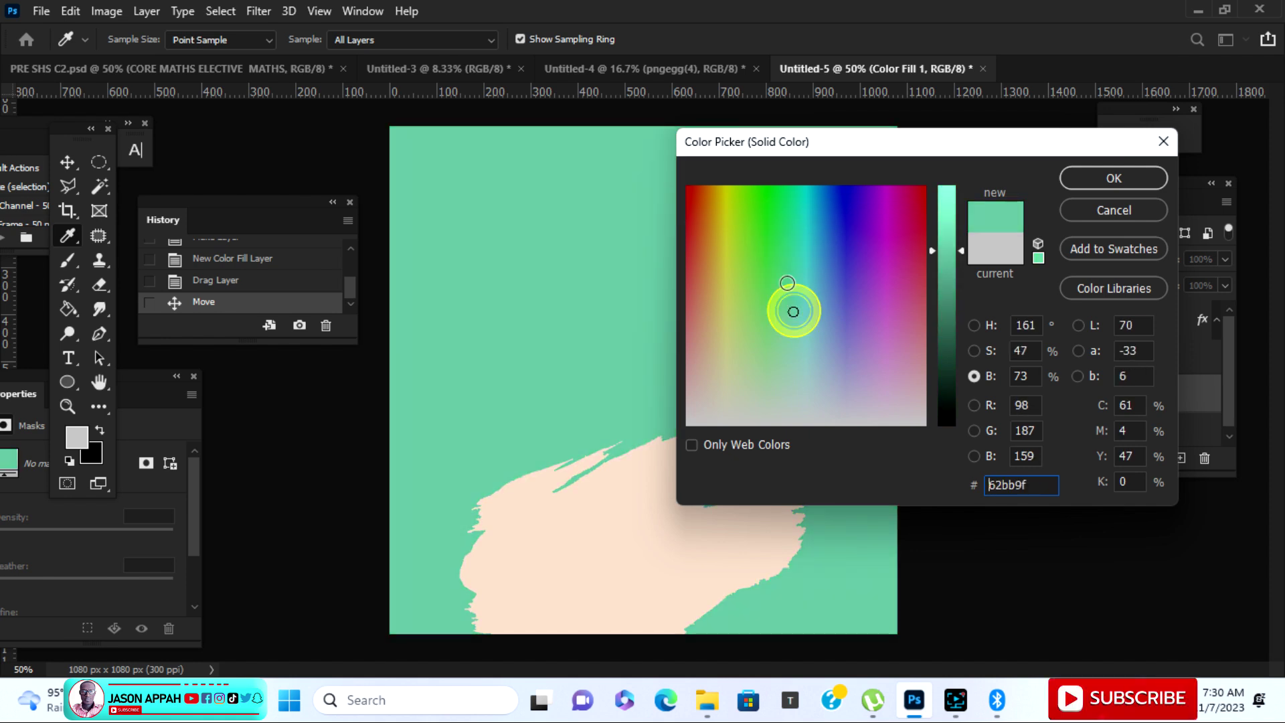
pyautogui.moveTo(949, 298); pyautogui.dragTo(954, 336)
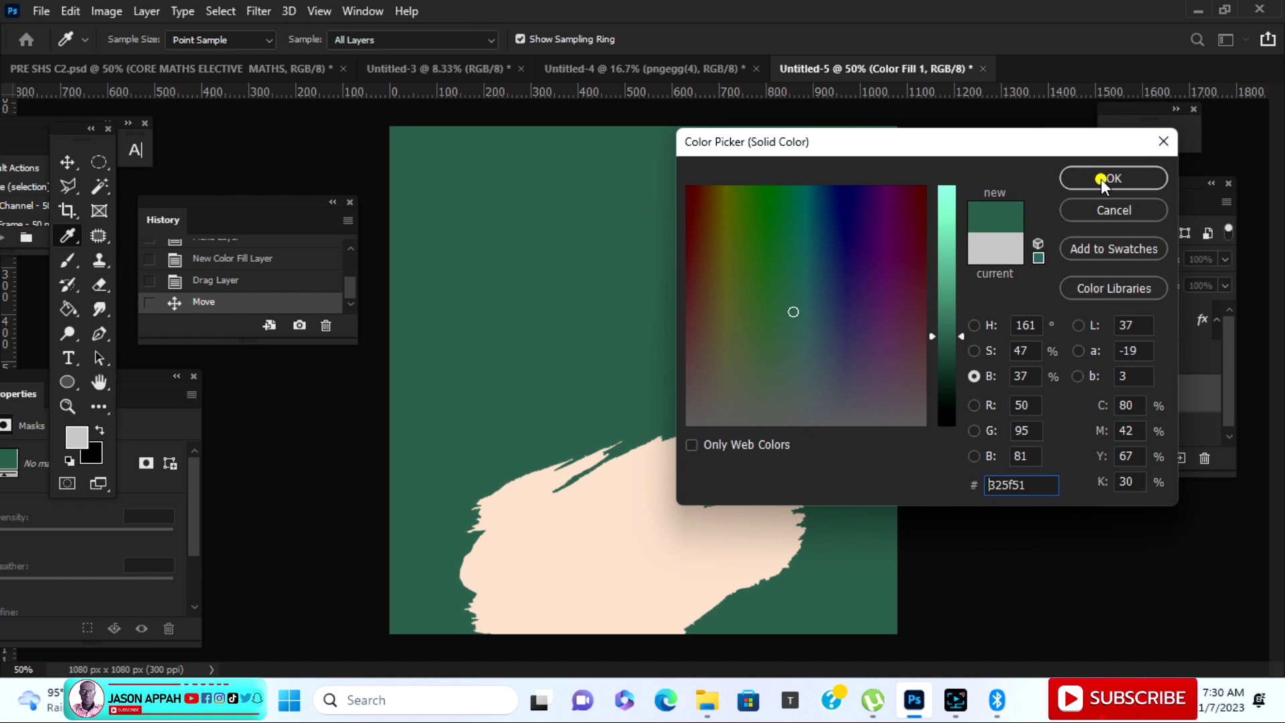
pyautogui.click(1102, 178)
# Enlarge the brush stroke to about 147% and position it across the full width of the canvas's lower part.
pyautogui.press('v')
pyautogui.moveTo(563, 569)
pyautogui.mouseDown()
pyautogui.moveTo(583, 597)
pyautogui.moveTo(564, 558)
pyautogui.mouseUp()
pyautogui.moveTo(801, 411); pyautogui.dragTo(844, 383)
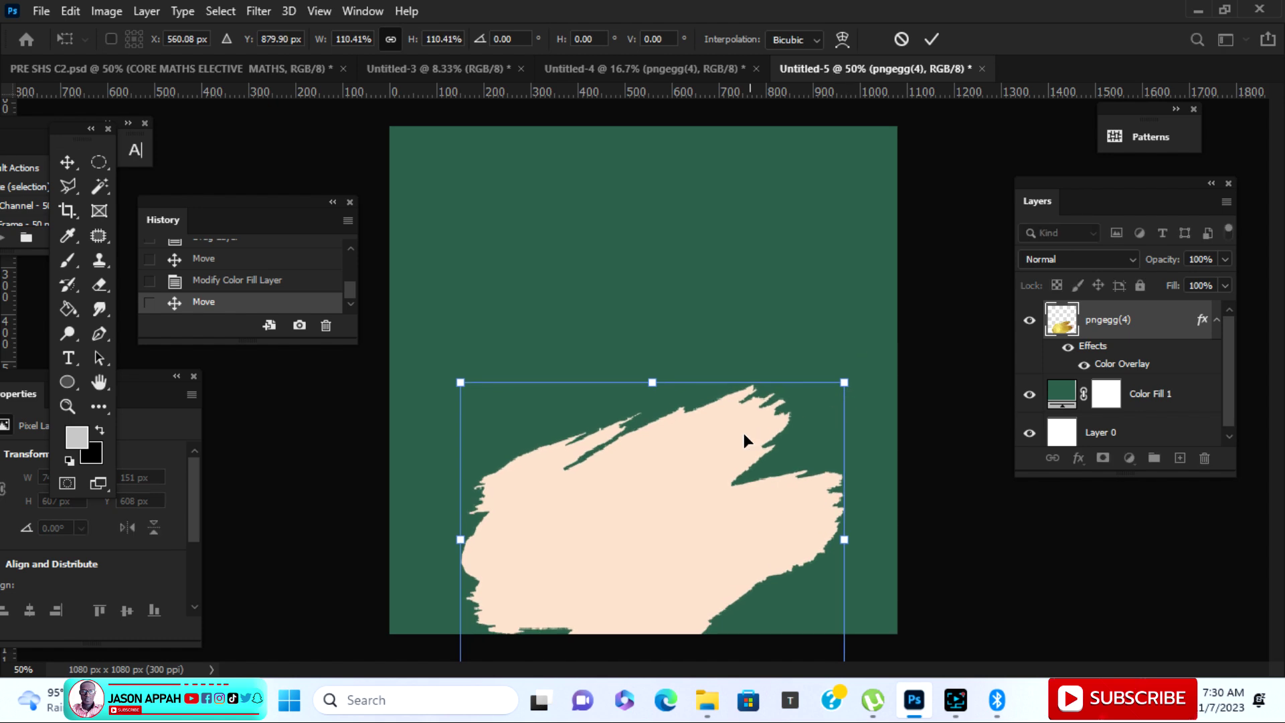
pyautogui.moveTo(452, 383)
pyautogui.mouseDown()
pyautogui.moveTo(380, 342)
pyautogui.moveTo(347, 289)
pyautogui.mouseUp()
pyautogui.moveTo(638, 495)
pyautogui.mouseDown()
pyautogui.moveTo(737, 531)
pyautogui.moveTo(722, 537)
pyautogui.mouseUp()
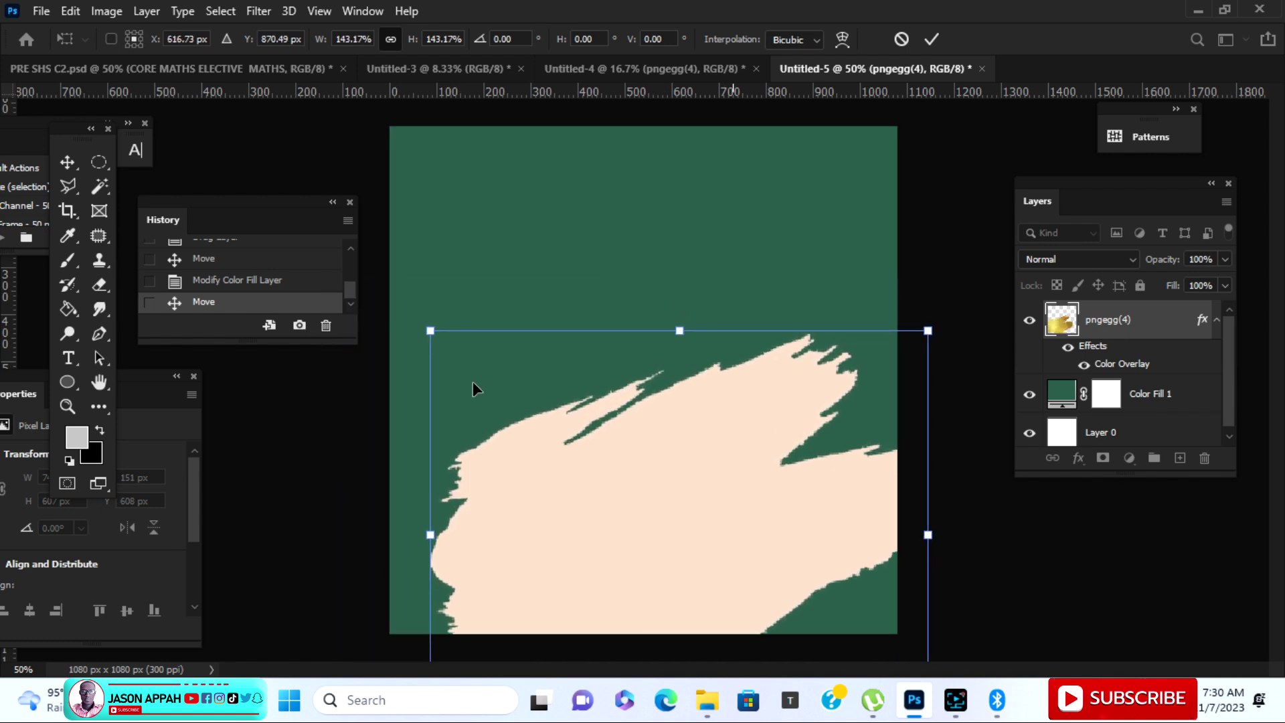
pyautogui.moveTo(429, 330); pyautogui.dragTo(375, 286)
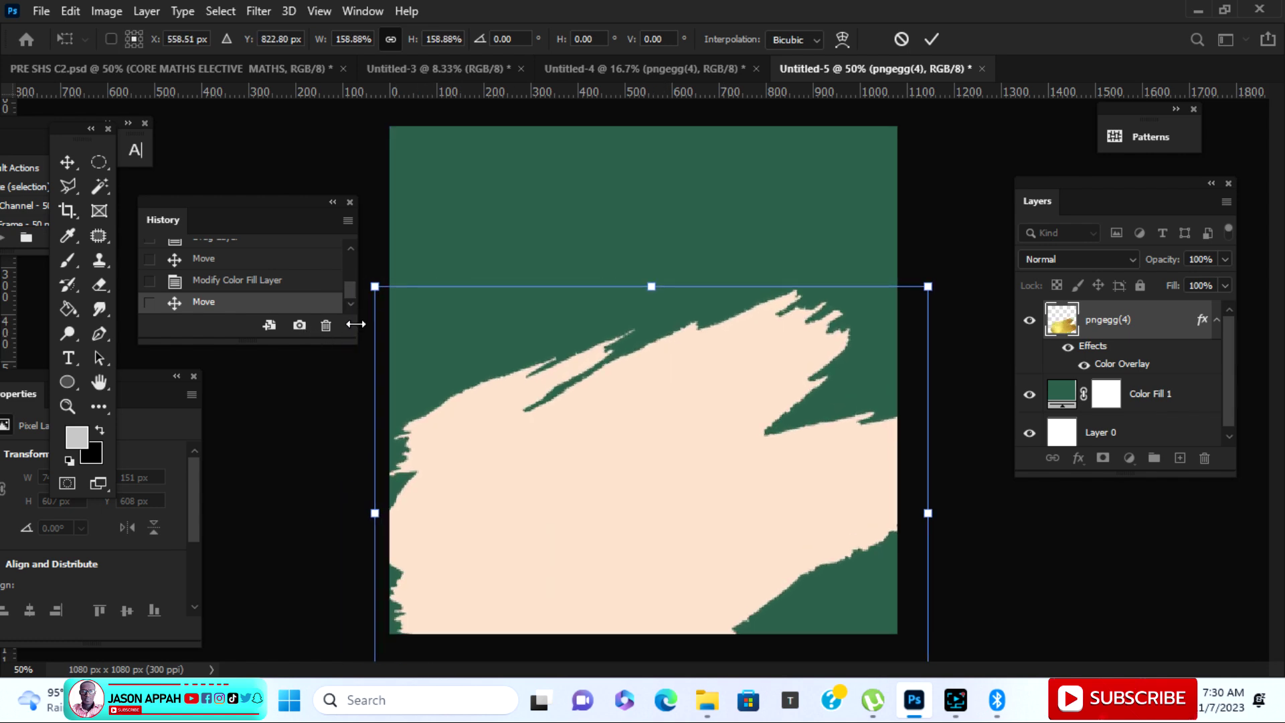
pyautogui.moveTo(556, 473); pyautogui.dragTo(585, 502)
pyautogui.moveTo(944, 311); pyautogui.dragTo(901, 339)
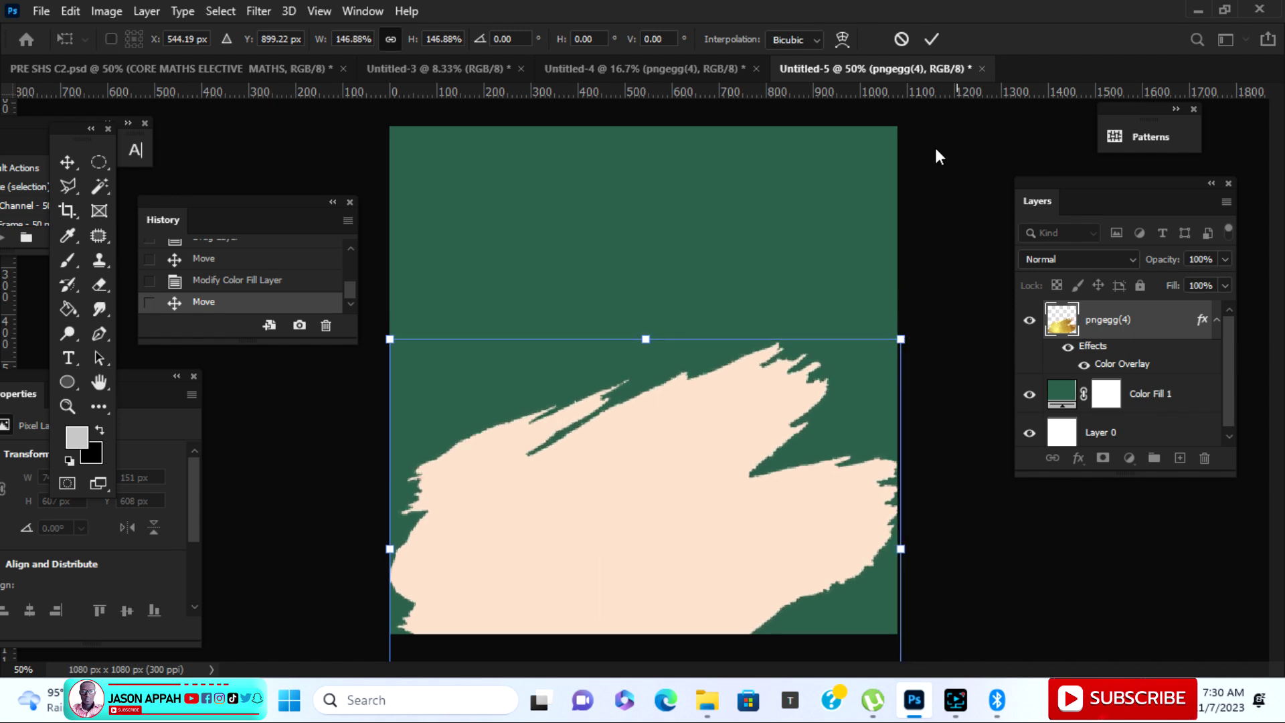
pyautogui.click(932, 40)
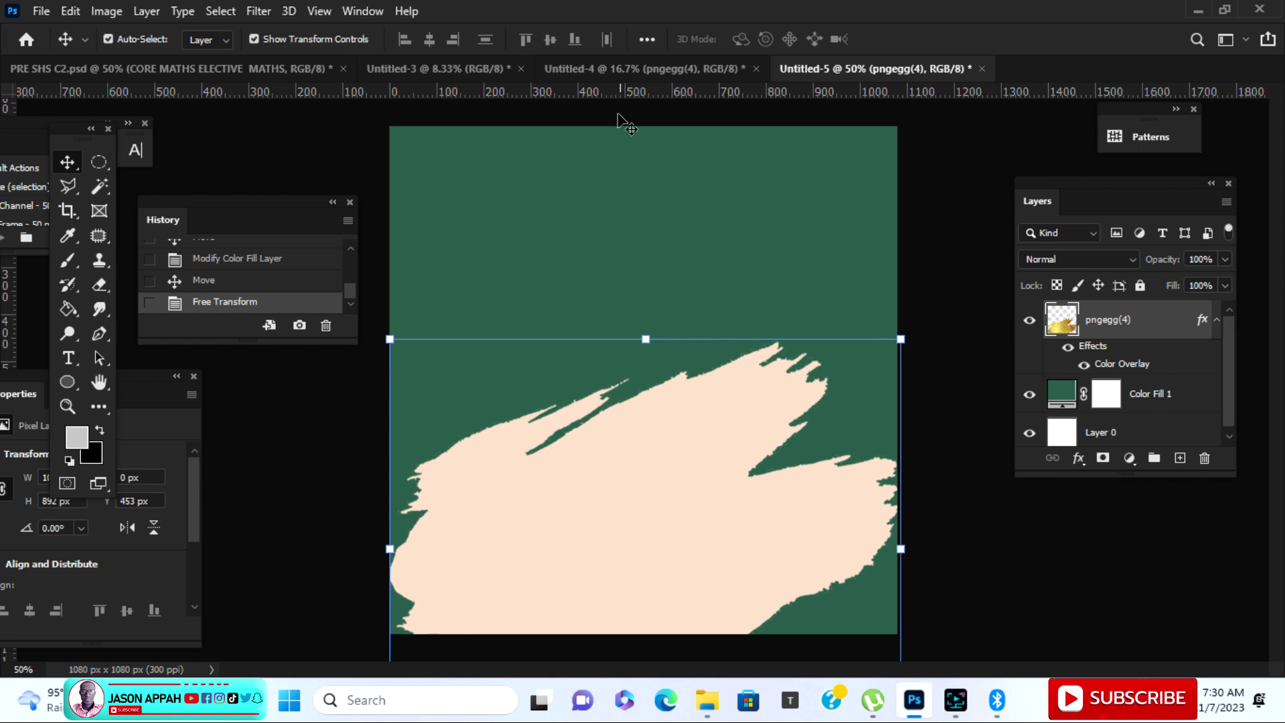
# Copy the portrait of the man in the blue shirt from Untitled-4 to Untitled-5's lower edge, and shift the brush stroke slightly down.
pyautogui.click(595, 69)
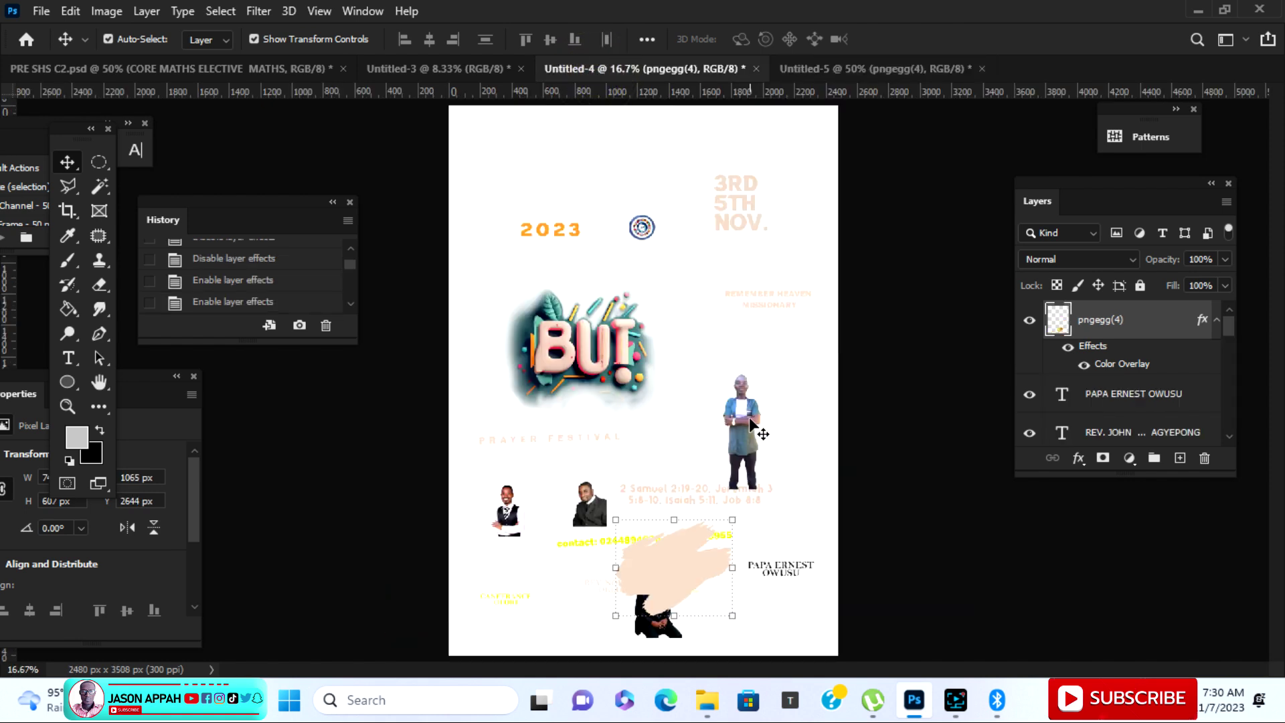
pyautogui.moveTo(750, 428)
pyautogui.mouseDown()
pyautogui.moveTo(800, 379)
pyautogui.moveTo(807, 321)
pyautogui.moveTo(772, 428)
pyautogui.mouseUp()
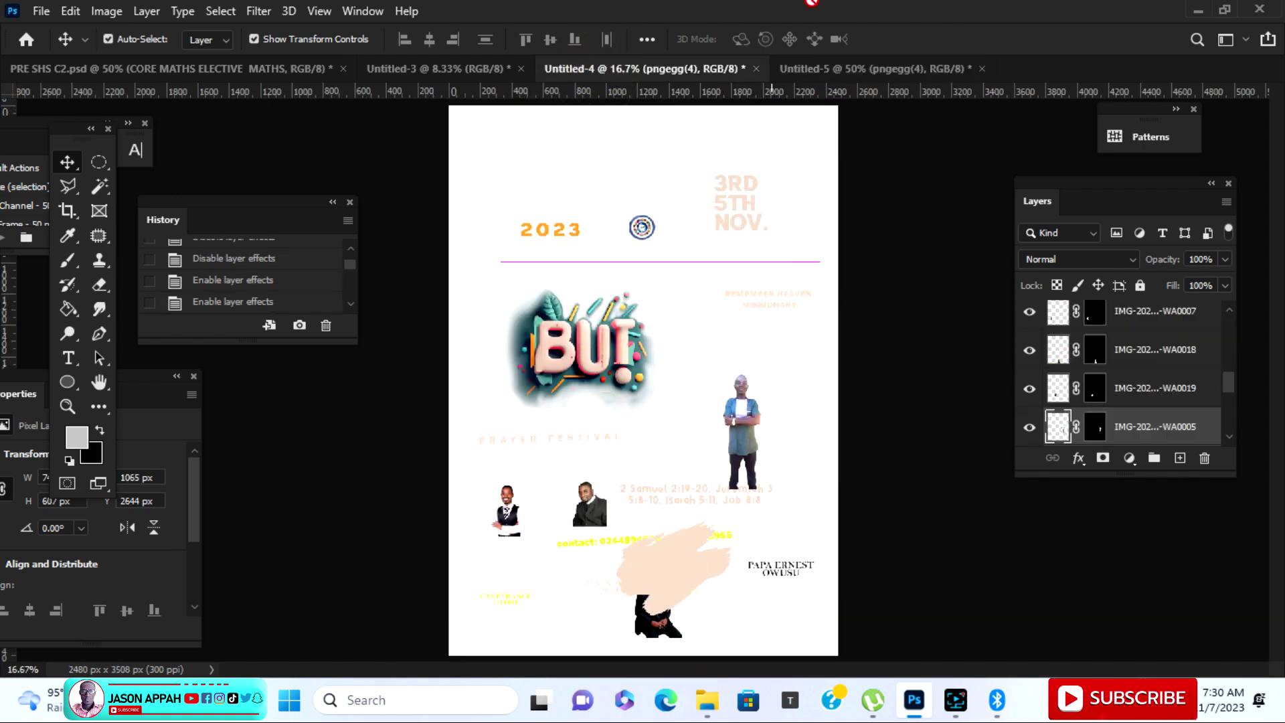
pyautogui.moveTo(862, 29)
pyautogui.mouseDown()
pyautogui.moveTo(798, 135)
pyautogui.moveTo(826, 67)
pyautogui.moveTo(737, 453)
pyautogui.moveTo(729, 532)
pyautogui.moveTo(744, 618)
pyautogui.moveTo(749, 595)
pyautogui.mouseUp()
pyautogui.moveTo(835, 529); pyautogui.dragTo(837, 544)
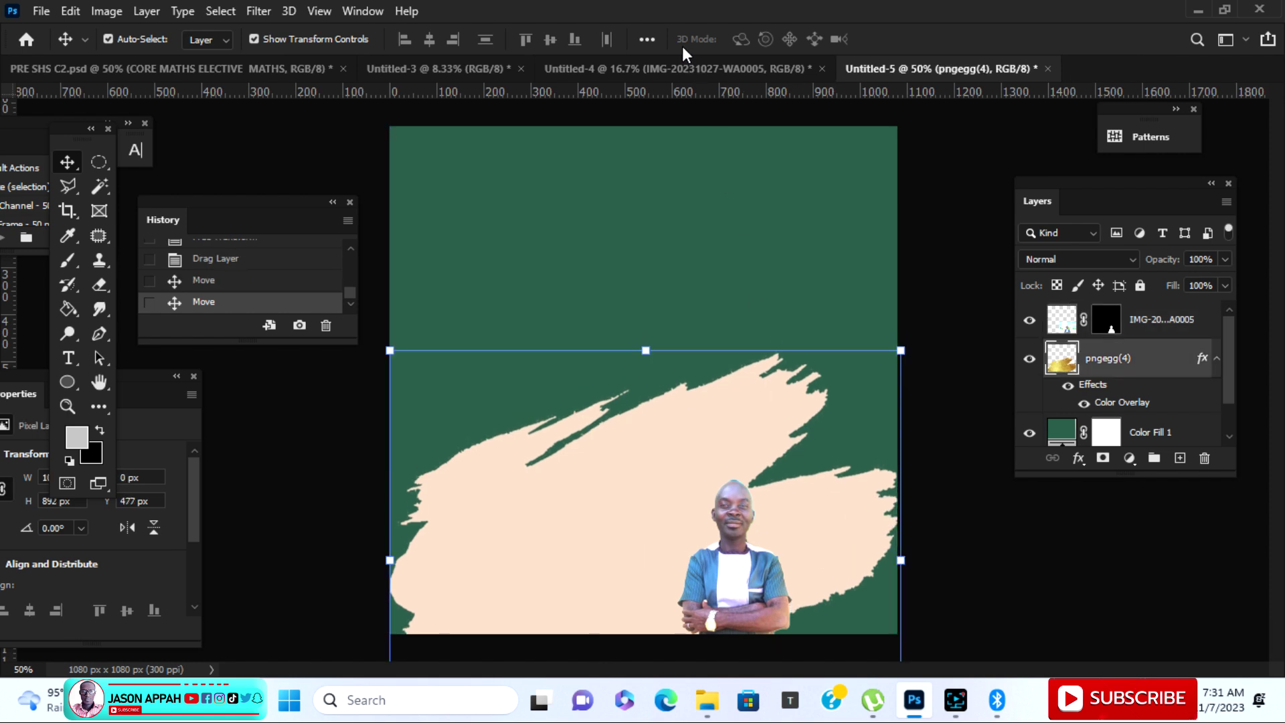
# Copy portrait WA0019 from Untitled-4 to stand left of and behind the blue-shirt man, and fine-tune both portraits' positions.
pyautogui.click(681, 64)
pyautogui.moveTo(598, 510); pyautogui.dragTo(650, 558)
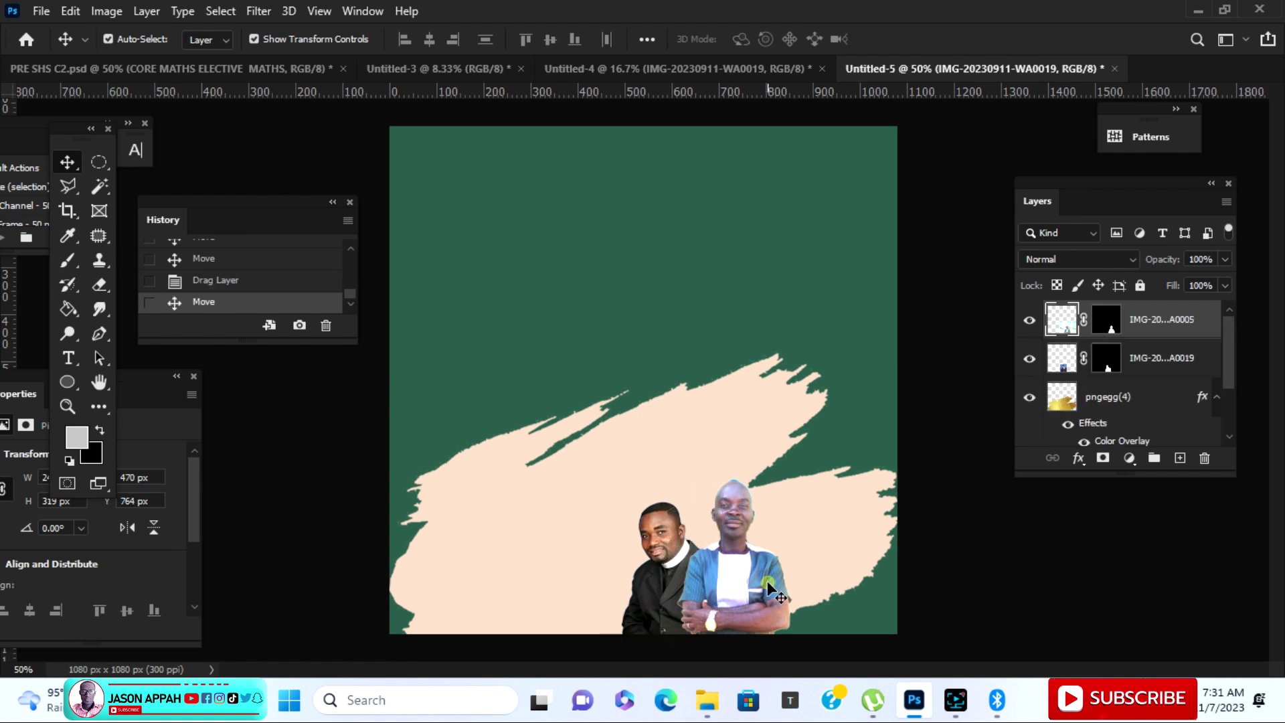
pyautogui.moveTo(767, 583); pyautogui.dragTo(761, 600)
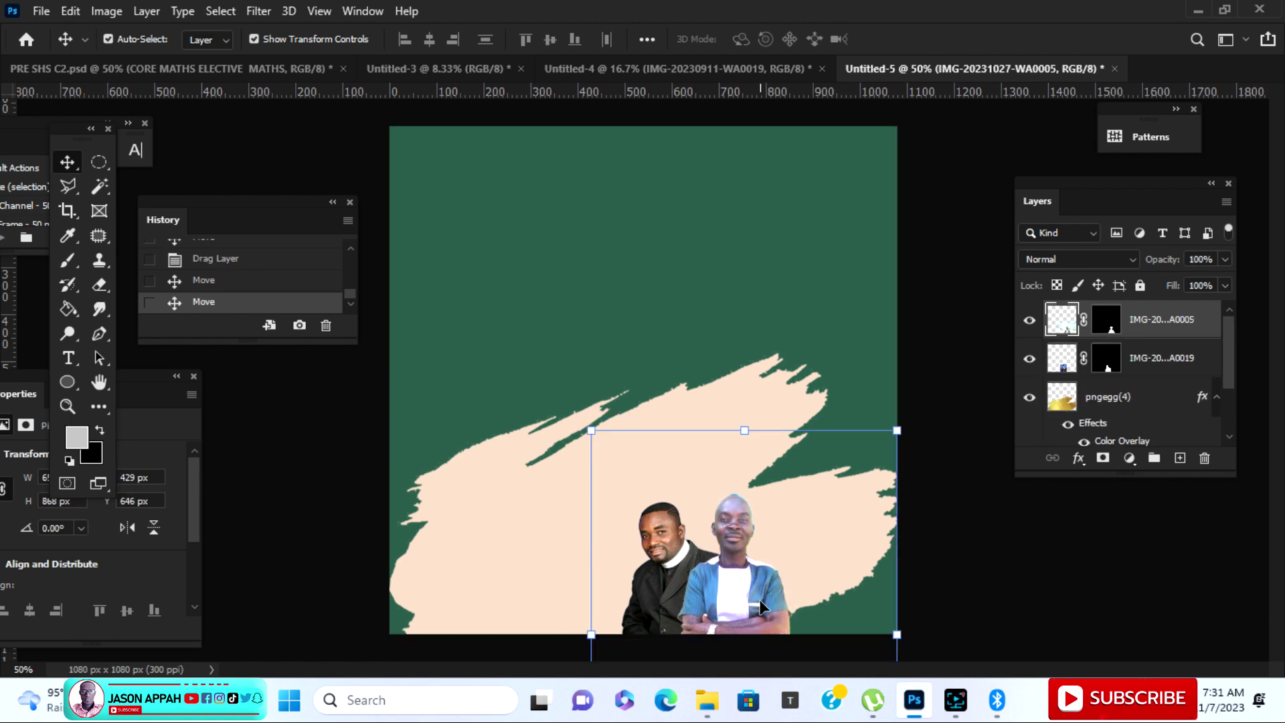
pyautogui.moveTo(677, 566); pyautogui.dragTo(673, 571)
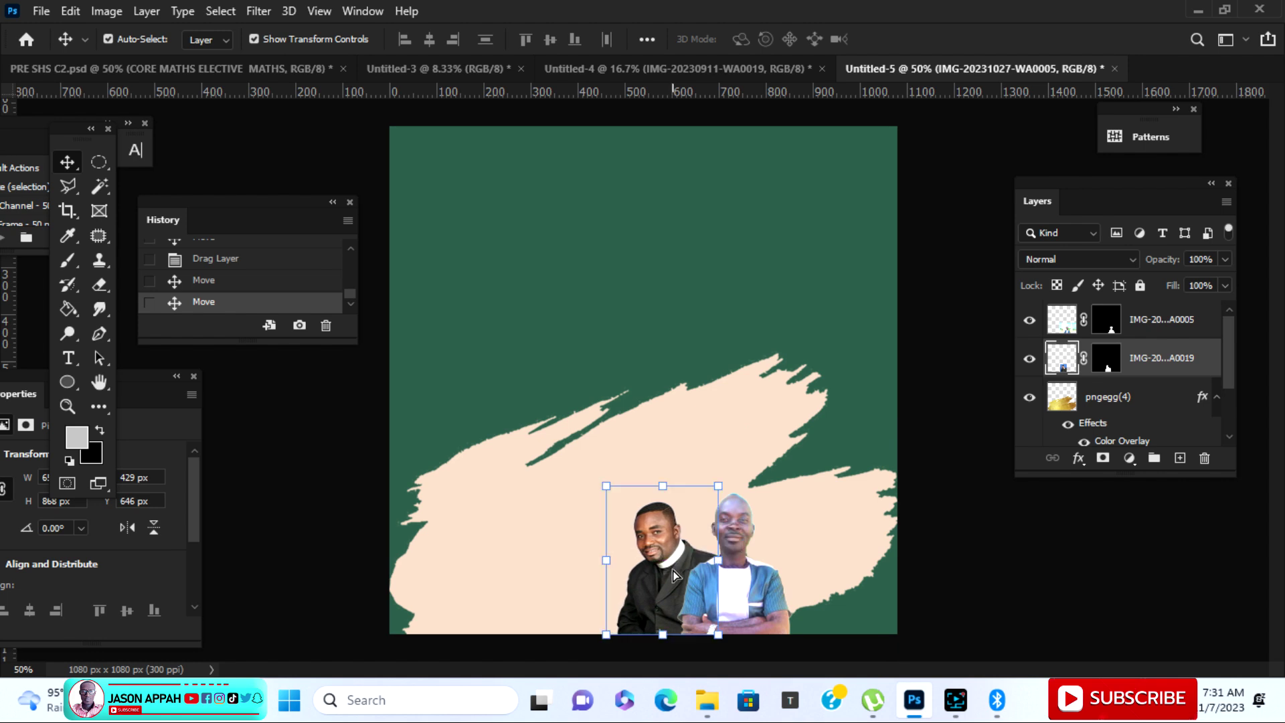
# Copy portrait WA0018 from Untitled-4 to the left of the other two and nudge it right to about X 287 px.
pyautogui.click(712, 71)
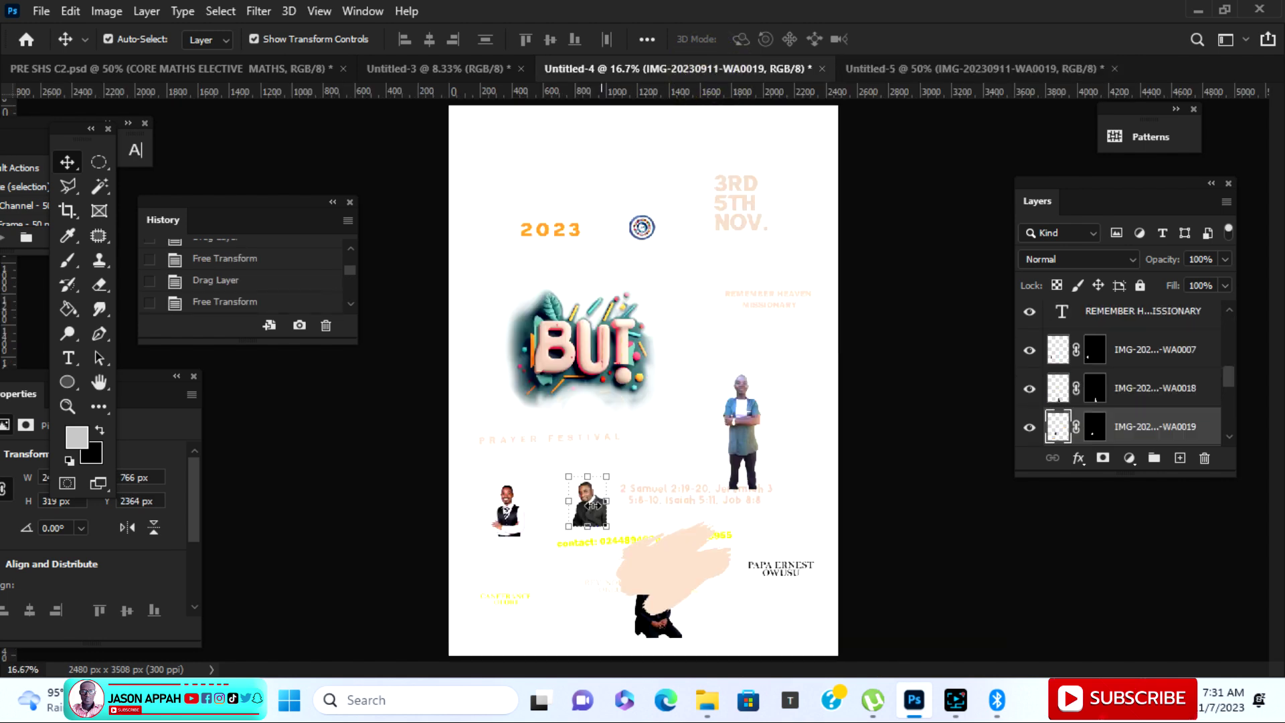
pyautogui.moveTo(659, 639); pyautogui.dragTo(887, 67)
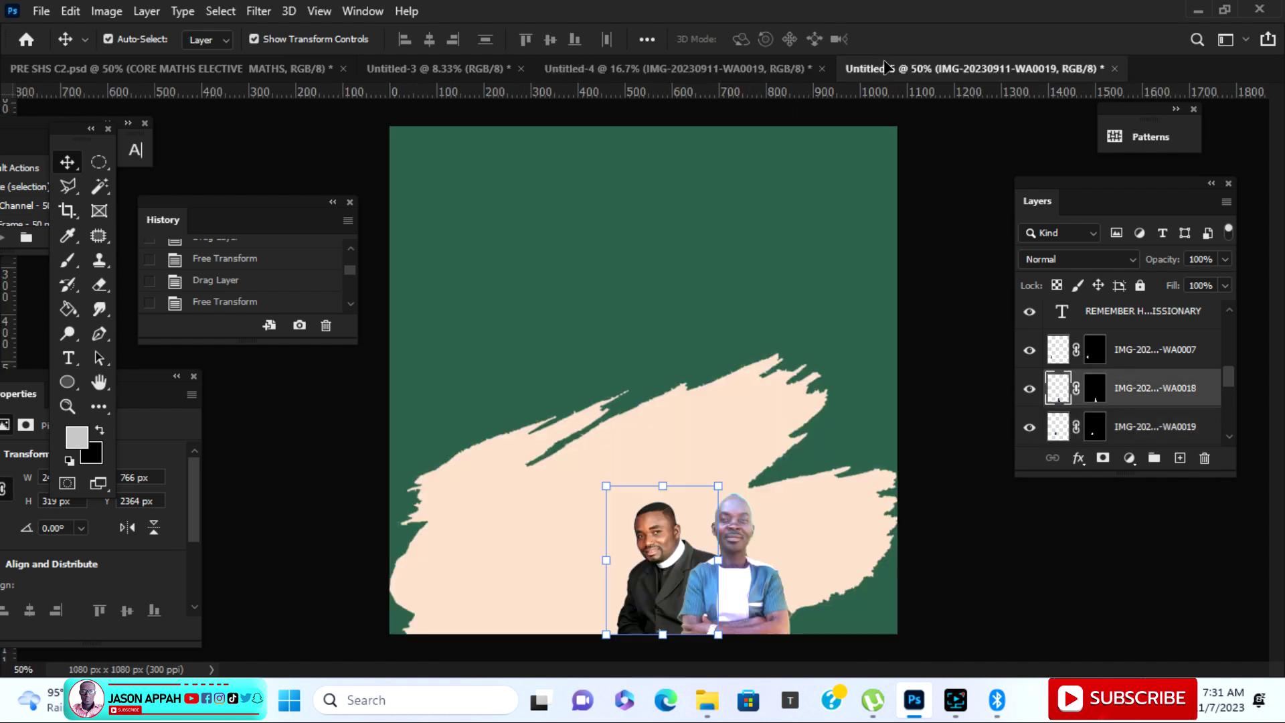
pyautogui.moveTo(585, 538); pyautogui.dragTo(584, 594)
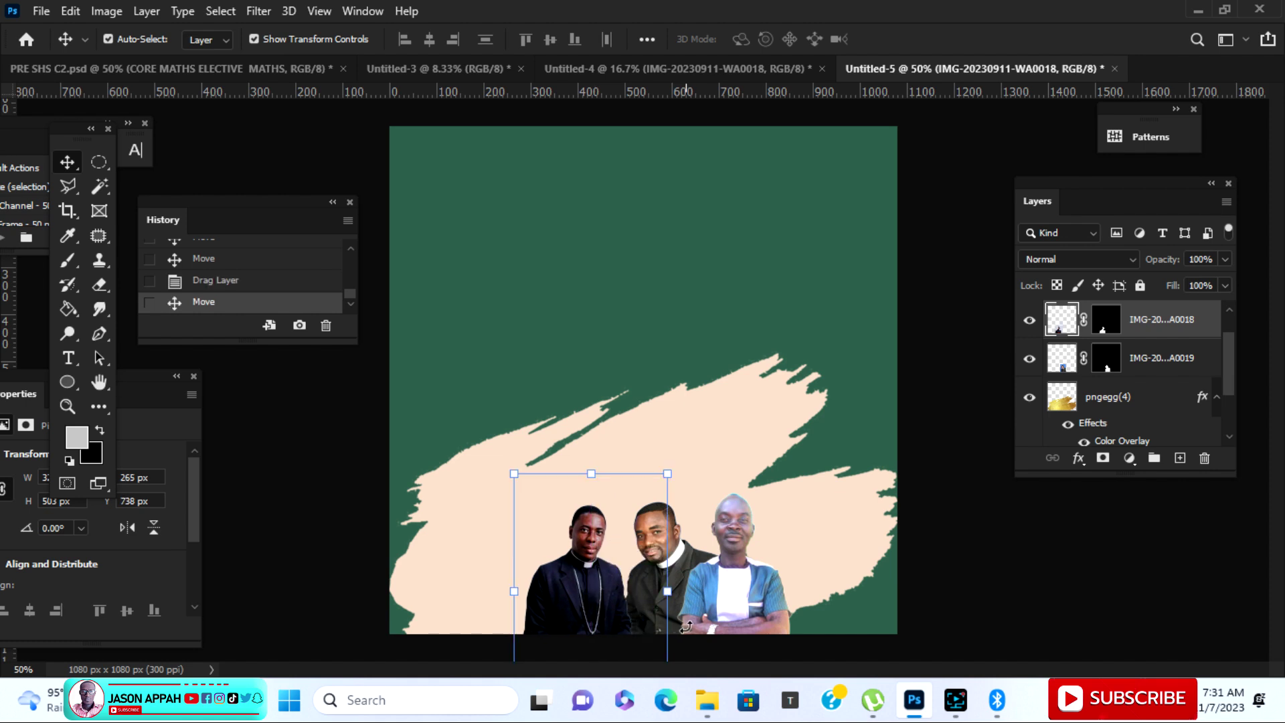
pyautogui.press('Right')
pyautogui.press('Right')
pyautogui.press('Right')
pyautogui.press('Right')
pyautogui.press('Right')
pyautogui.press('Right')
pyautogui.press('Right')
pyautogui.press('Right')
pyautogui.press('Right')
pyautogui.press('Right')
pyautogui.press('Right')
pyautogui.press('Right')
pyautogui.press('Right')
pyautogui.press('Right')
pyautogui.press('Right')
pyautogui.press('Right')
pyautogui.press('Right')
pyautogui.press('Right')
pyautogui.press('Right')
pyautogui.press('Right')
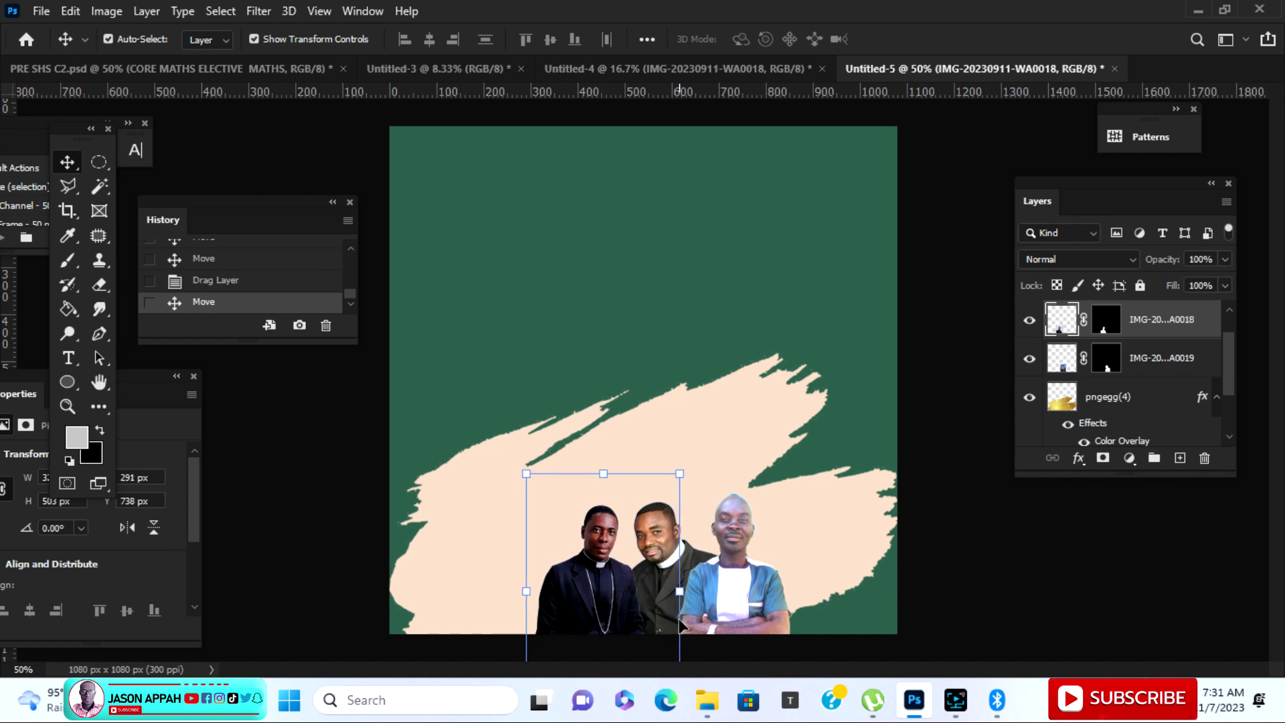
pyautogui.press('Left')
pyautogui.press('Left')
pyautogui.press('Left')
pyautogui.press('Left')
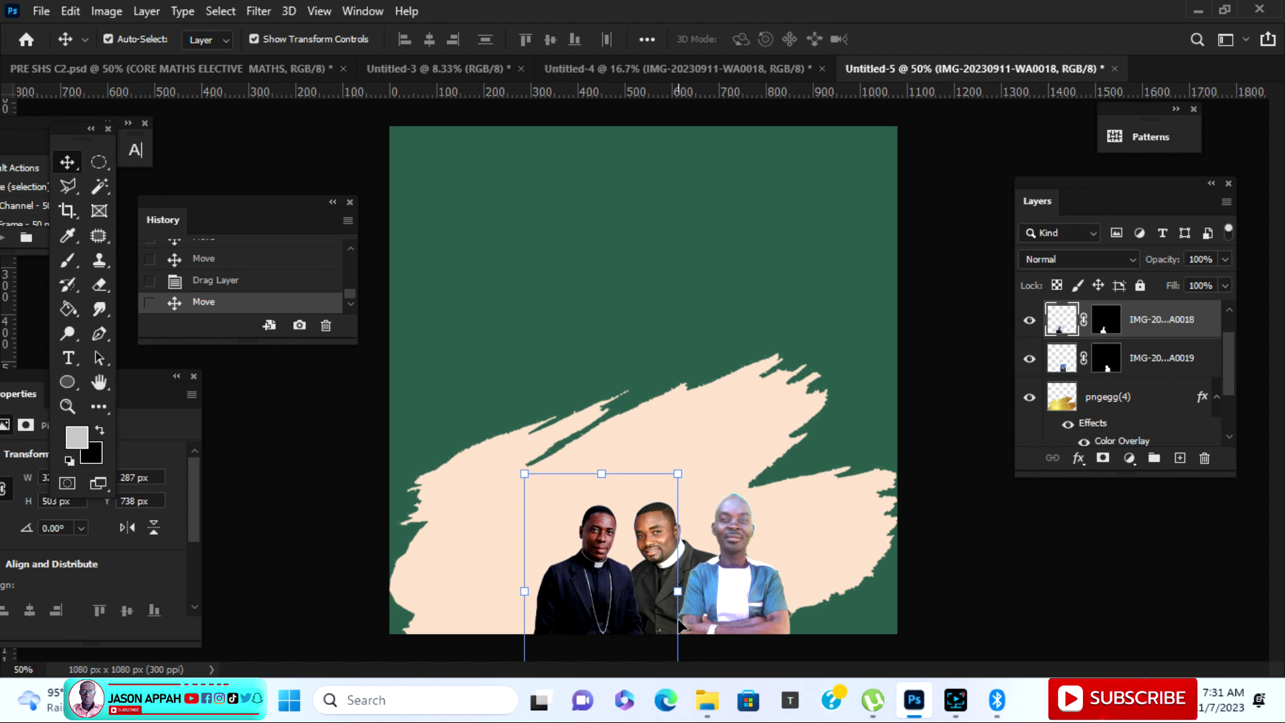
# Nudge the brush stroke down and slightly left behind the portraits, to about X -20 px and Y 525 px.
pyautogui.click(724, 440)
pyautogui.press('Down')
pyautogui.press('Down')
pyautogui.press('Down')
pyautogui.press('Down')
pyautogui.press('Down')
pyautogui.press('Down')
pyautogui.press('Down')
pyautogui.press('Down')
pyautogui.press('Down')
pyautogui.press('Down')
pyautogui.press('Down')
pyautogui.press('Down')
pyautogui.press('Down')
pyautogui.press('Down')
pyautogui.press('Down')
pyautogui.press('Down')
pyautogui.press('Down')
pyautogui.press('Down')
pyautogui.press('Down')
pyautogui.press('Down')
pyautogui.press('Down')
pyautogui.press('Down')
pyautogui.press('Down')
pyautogui.press('Down')
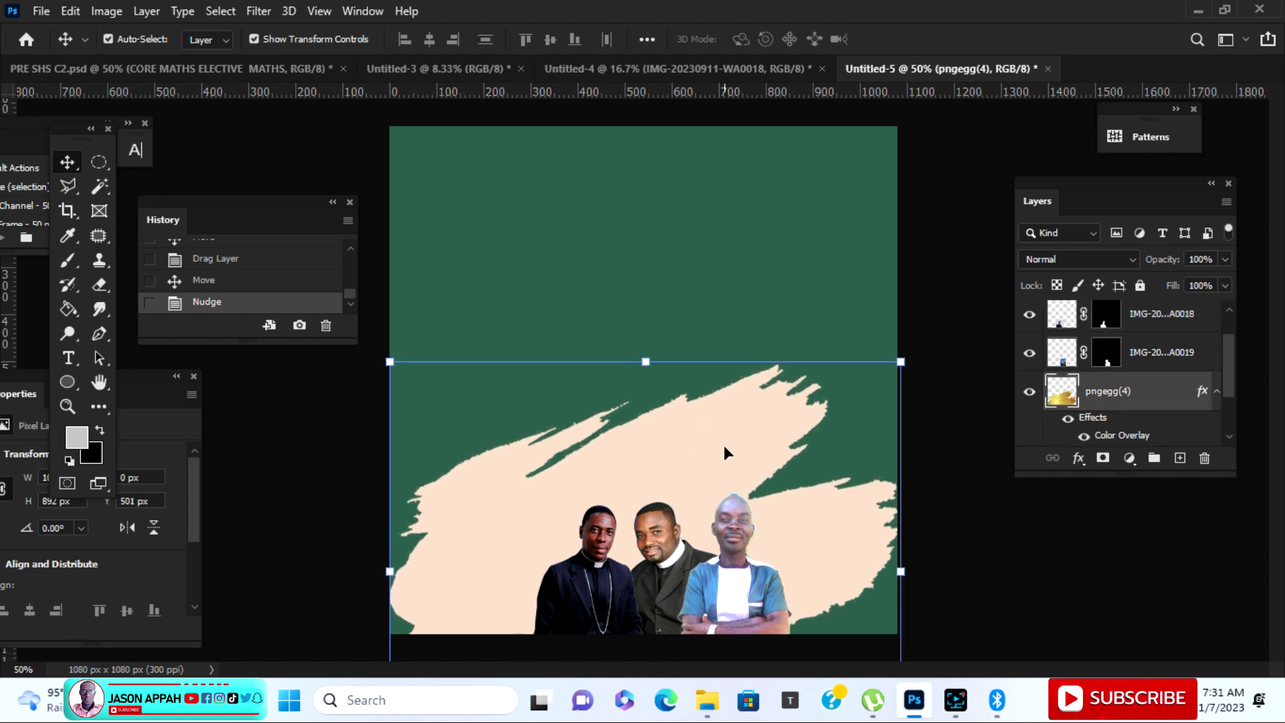
pyautogui.press('Down')
pyautogui.press('Down')
pyautogui.press('Down')
pyautogui.press('Down')
pyautogui.press('Down')
pyautogui.press('Down')
pyautogui.press('Down')
pyautogui.press('Down')
pyautogui.press('Down')
pyautogui.press('Down')
pyautogui.press('Down')
pyautogui.press('Down')
pyautogui.press('Down')
pyautogui.press('Down')
pyautogui.press('Down')
pyautogui.press('Down')
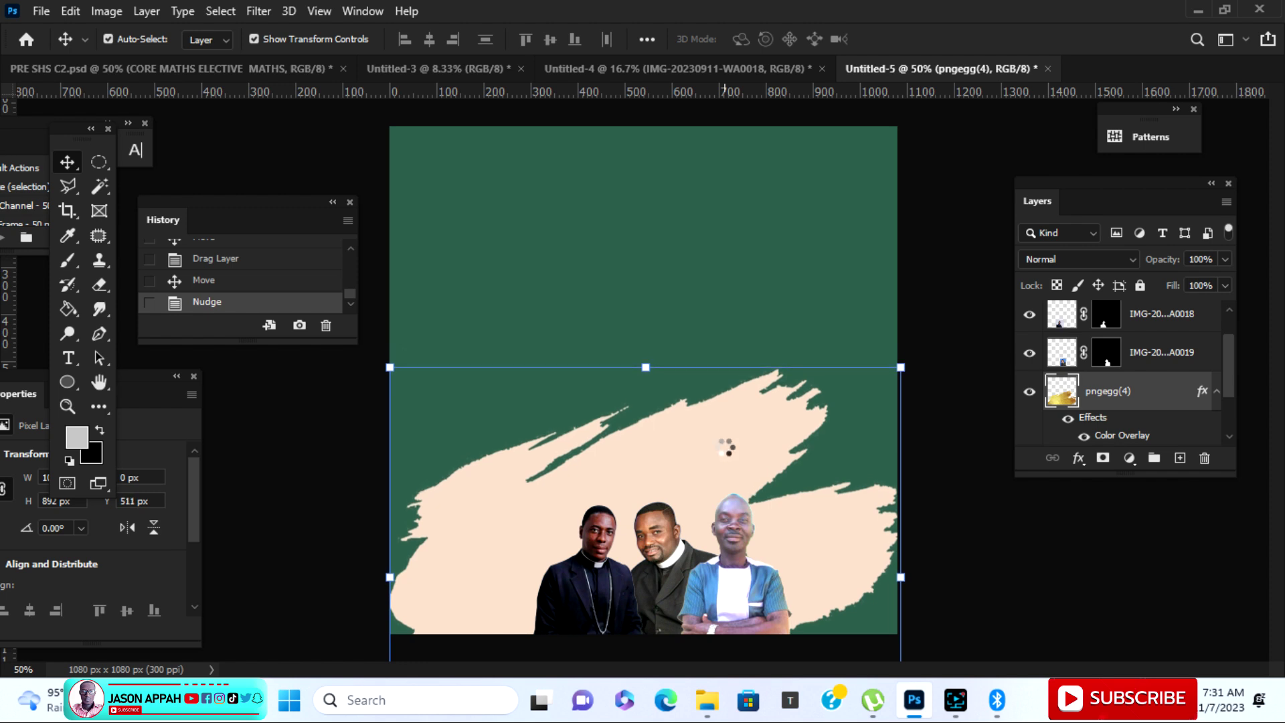
pyautogui.press('Left')
pyautogui.press('Left')
pyautogui.press('Left')
pyautogui.press('Left')
pyautogui.press('Left')
pyautogui.press('Left')
pyautogui.press('Left')
pyautogui.press('Left')
pyautogui.press('Left')
pyautogui.press('Left')
pyautogui.press('Left')
pyautogui.press('Left')
pyautogui.press('Left')
pyautogui.press('Left')
pyautogui.press('Left')
pyautogui.press('Left')
pyautogui.press('Left')
pyautogui.press('Left')
pyautogui.press('Left')
pyautogui.press('Left')
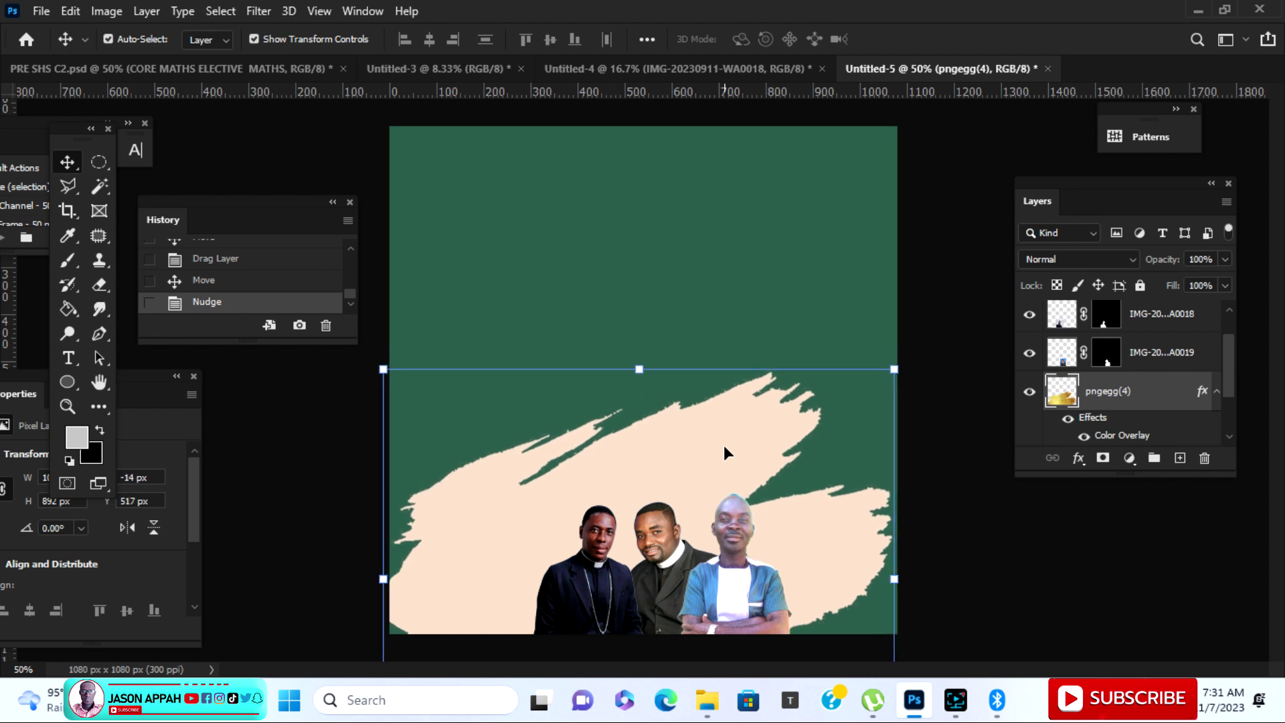
pyautogui.press('Down')
pyautogui.press('Down')
pyautogui.press('Down')
pyautogui.press('Down')
pyautogui.press('Down')
pyautogui.press('Down')
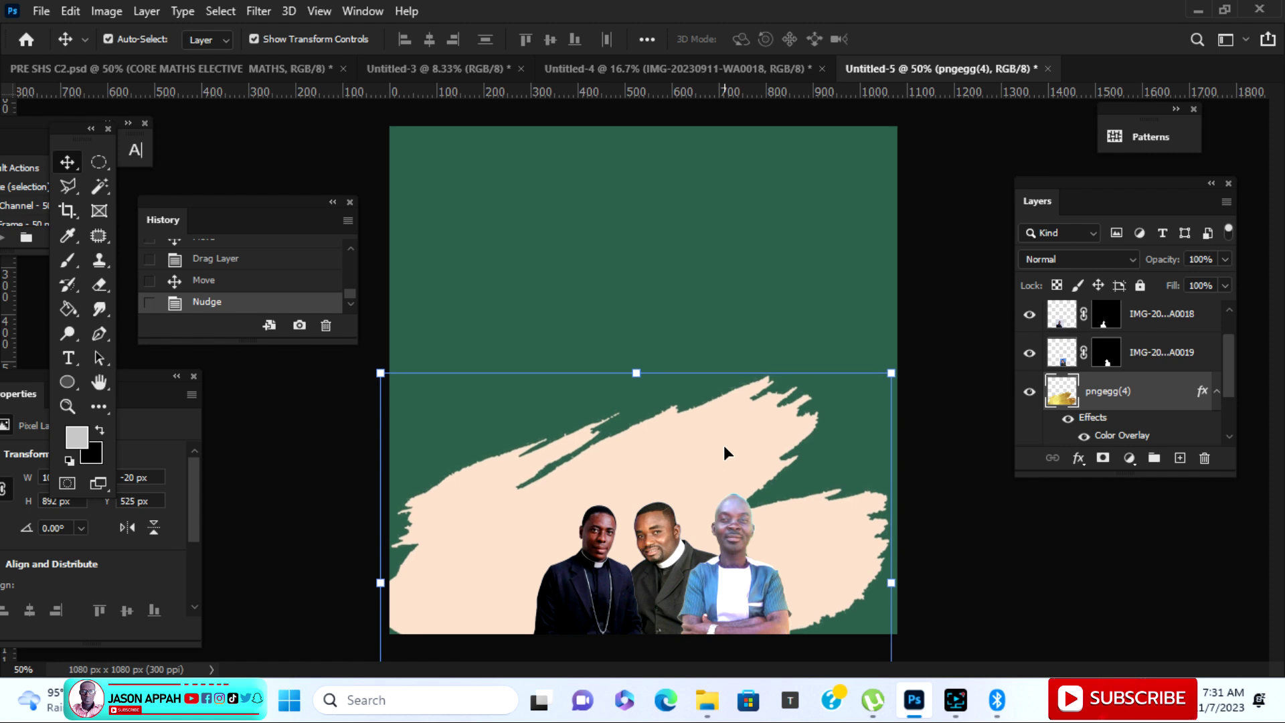
pyautogui.press('Down')
pyautogui.press('Down')
# Copy portrait WA0007 from Untitled-4 to the left end of the portrait row, and move layer WA0018 down to just above the brush stroke.
pyautogui.click(703, 68)
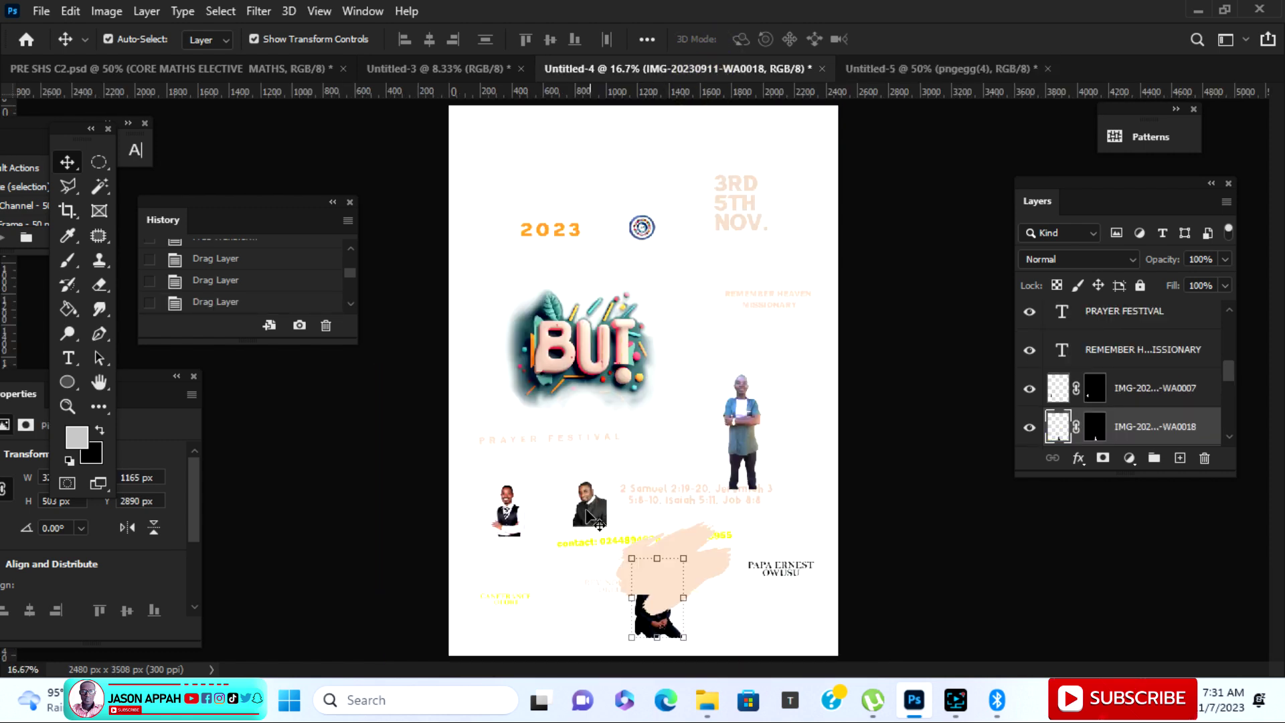
pyautogui.moveTo(518, 521); pyautogui.dragTo(517, 581)
pyautogui.click(620, 600)
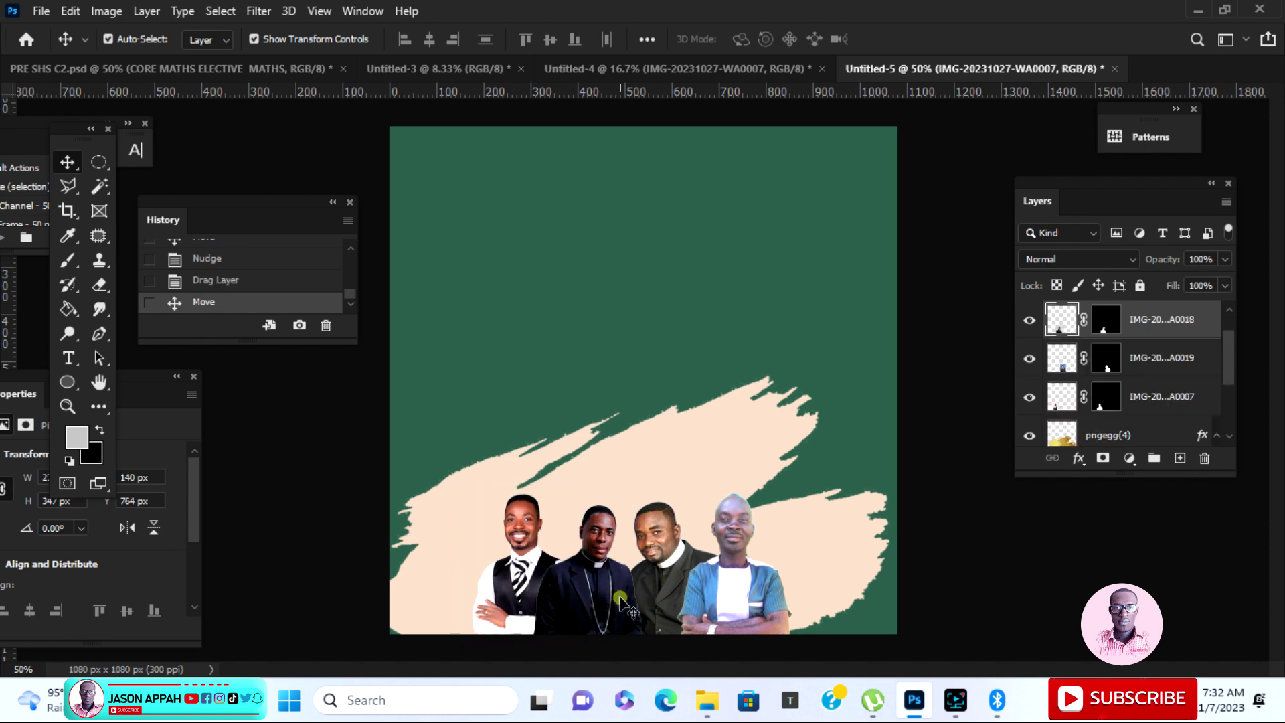
pyautogui.moveTo(1170, 333); pyautogui.dragTo(1165, 422)
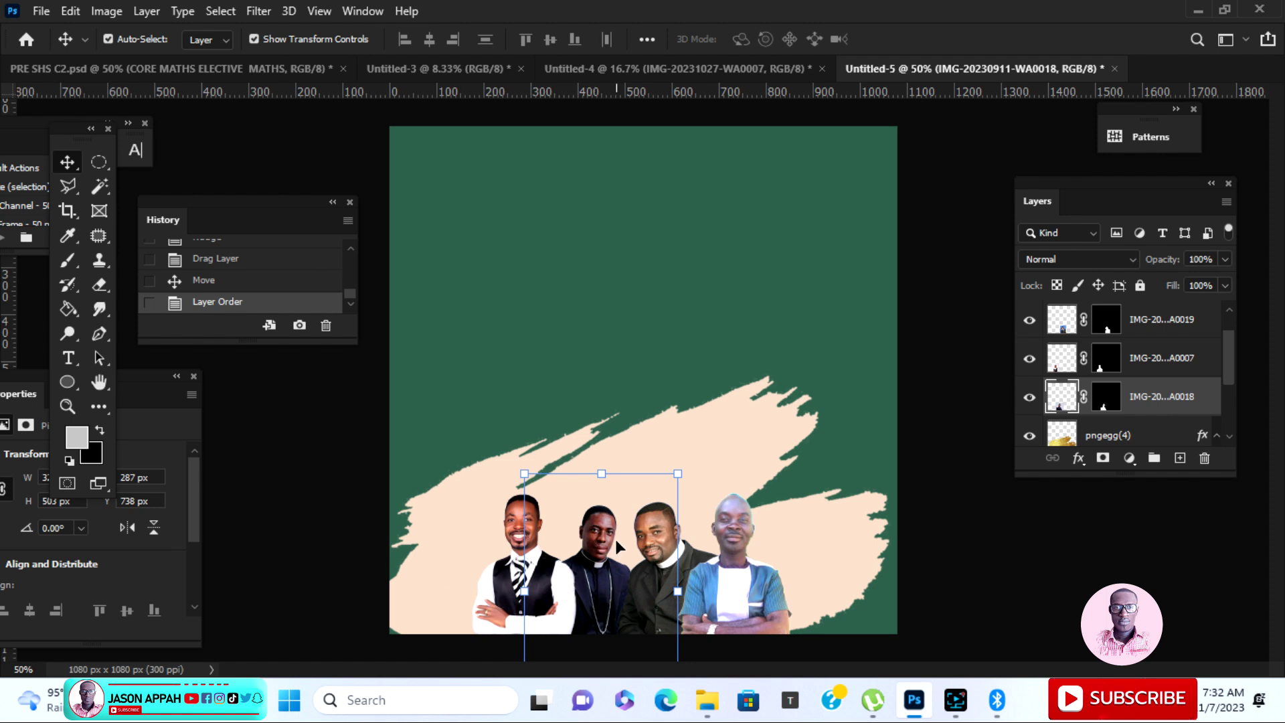
# Nudge portrait WA0018 up 16 px within the row.
pyautogui.hotkey('shift', 'Up')
pyautogui.press('Up')
pyautogui.press('Up')
pyautogui.press('Up')
pyautogui.press('Up')
pyautogui.press('Up')
pyautogui.press('Up')
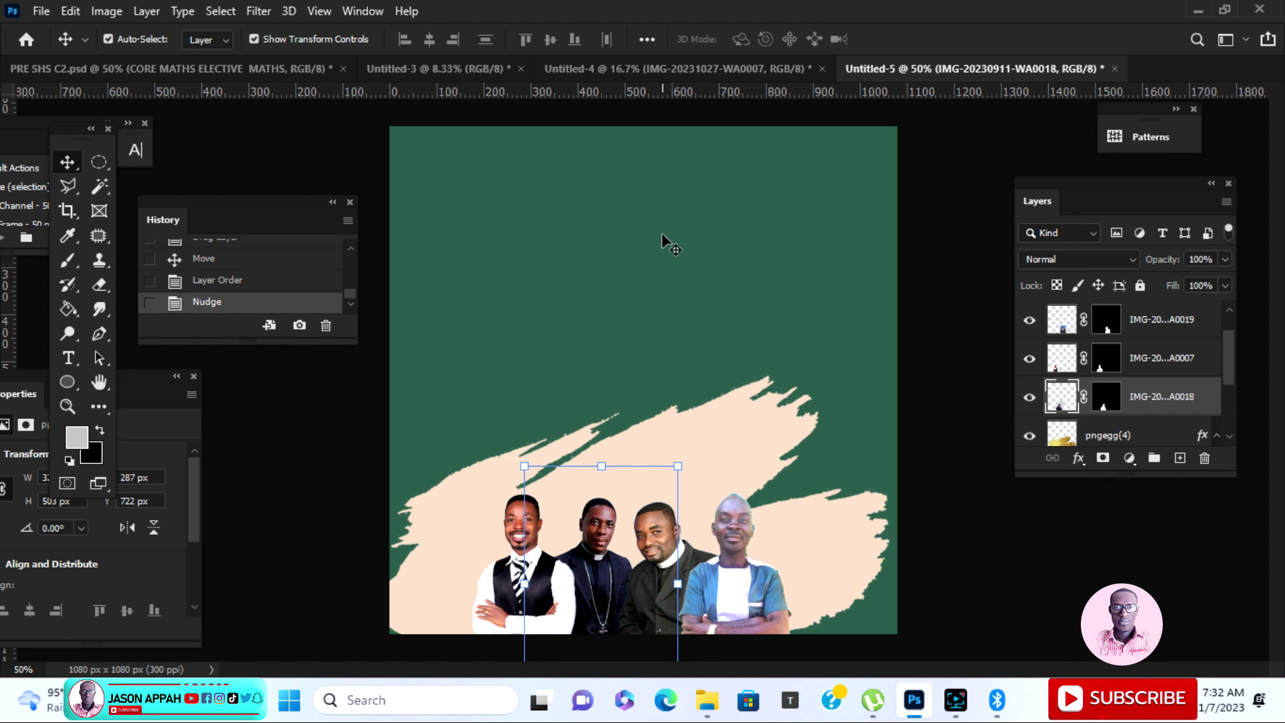
# Copy the scripture references text from Untitled-4 into Untitled-5 and scale it to about 48.6% above the portraits.
pyautogui.moveTo(670, 214); pyautogui.dragTo(710, 147)
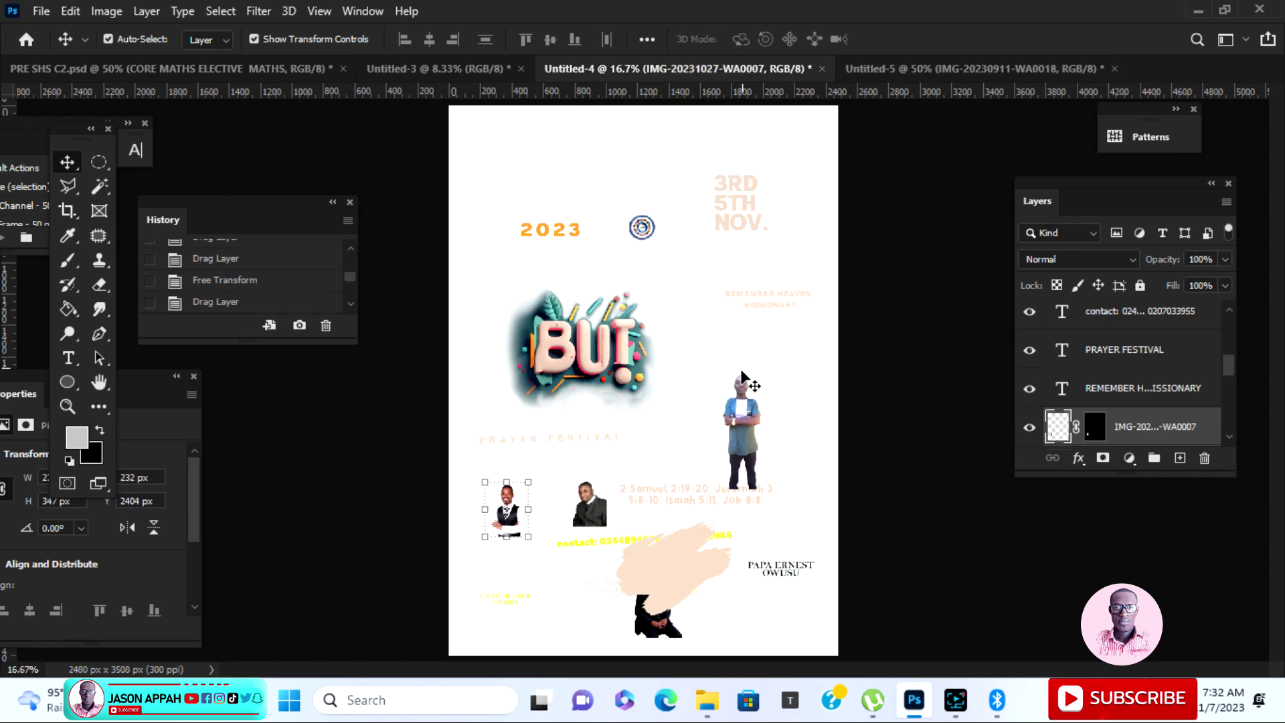
pyautogui.moveTo(701, 497); pyautogui.dragTo(1015, 75)
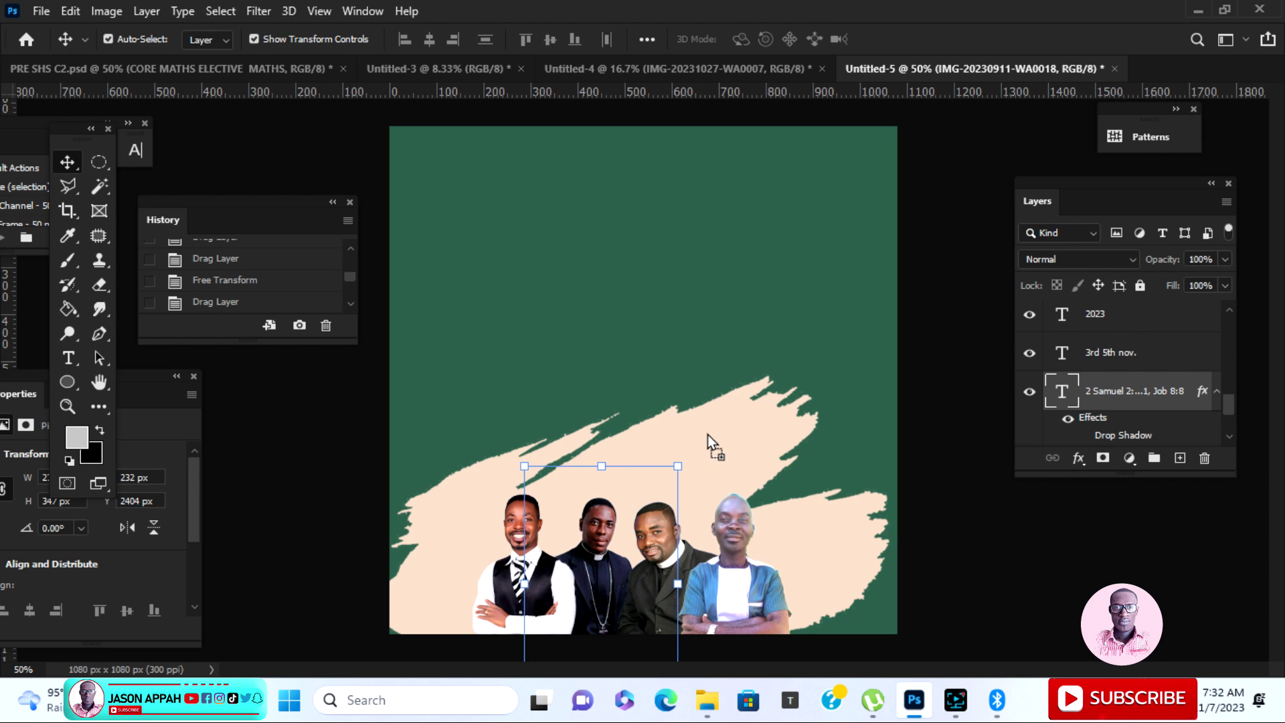
pyautogui.moveTo(707, 436); pyautogui.dragTo(712, 430)
pyautogui.moveTo(936, 396); pyautogui.dragTo(703, 444)
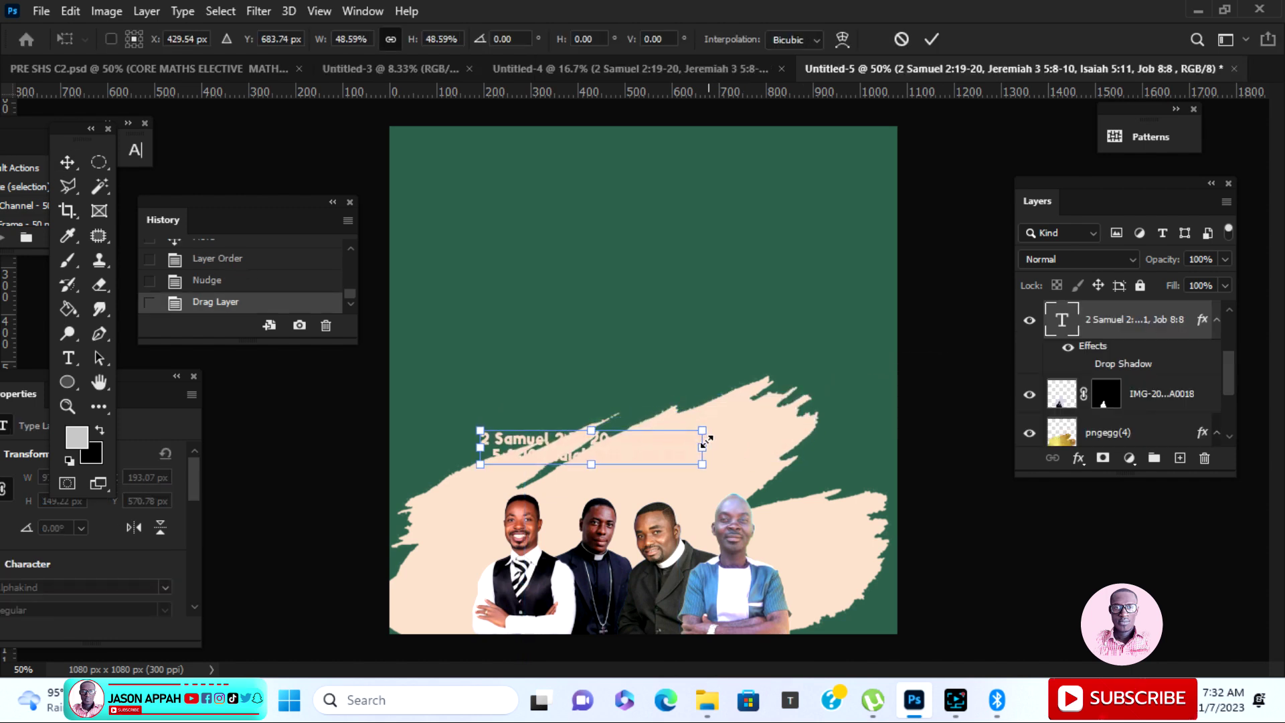
pyautogui.click(932, 39)
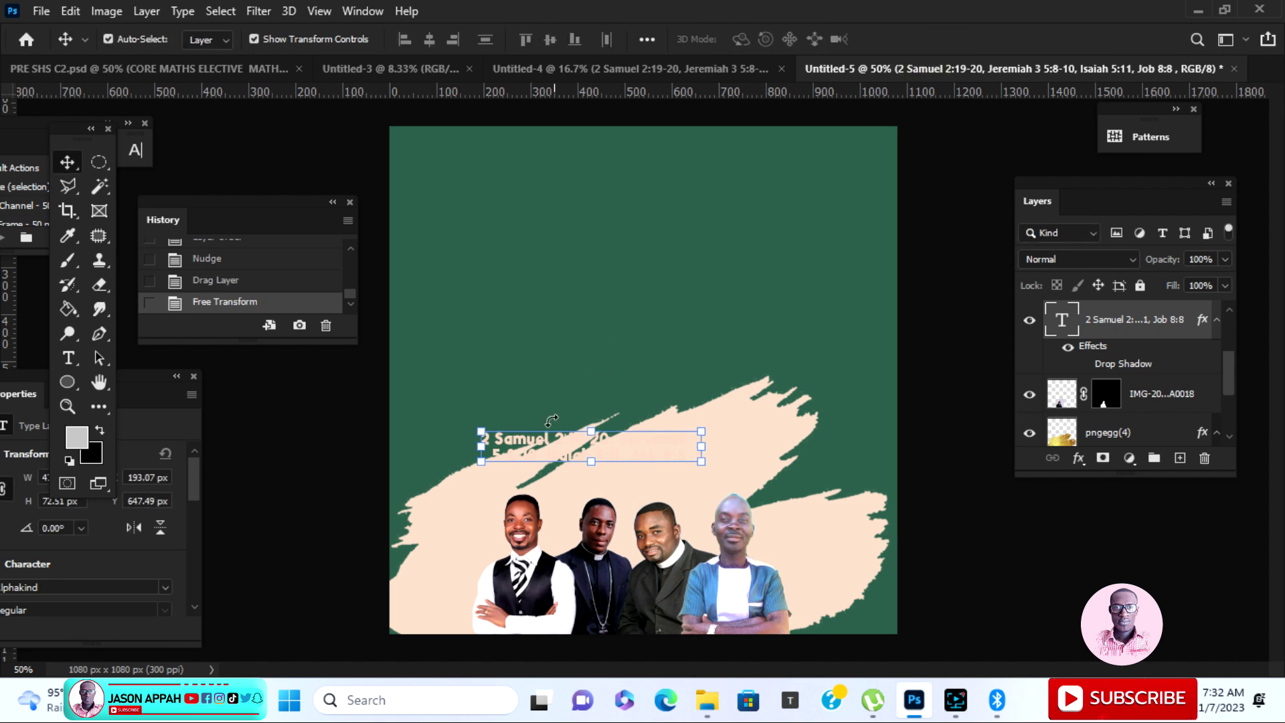
# Move the scripture references text further right on the brush stroke and scale it to about 76.6%.
pyautogui.moveTo(531, 438); pyautogui.dragTo(657, 442)
pyautogui.moveTo(833, 437); pyautogui.dragTo(776, 469)
pyautogui.click(932, 39)
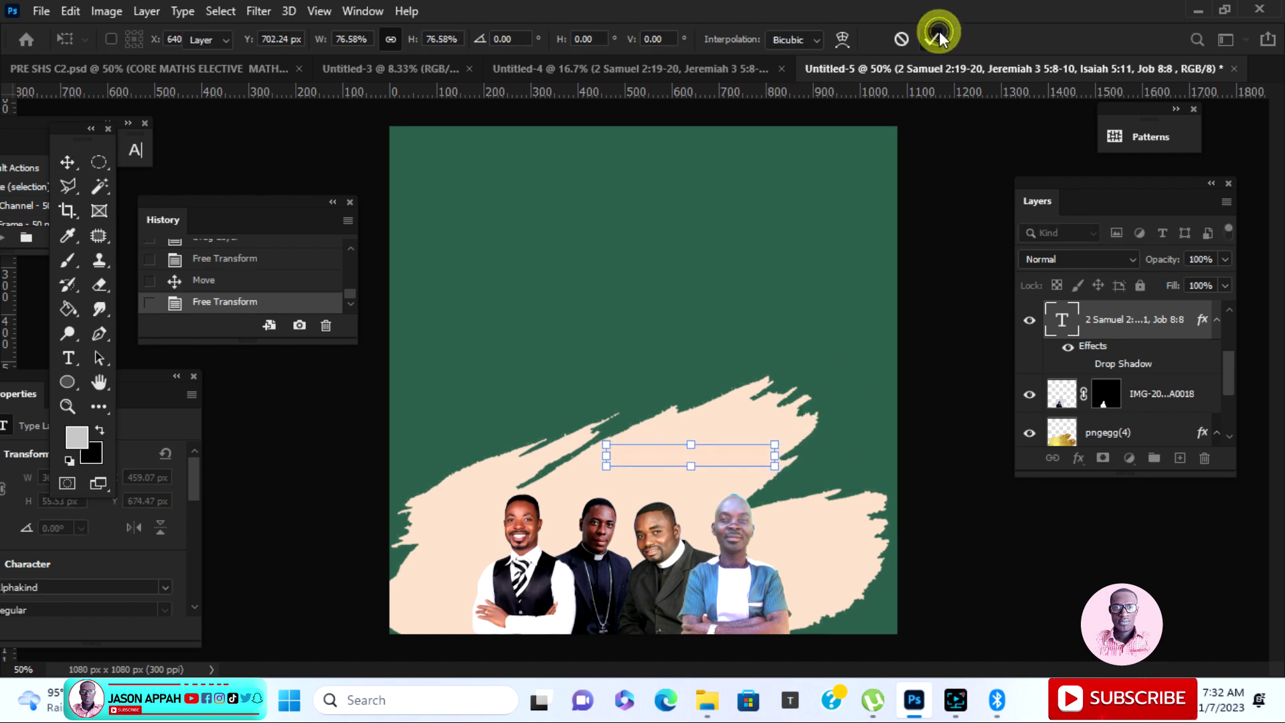
# Recolour the scripture references text to the background green #325f51 and scale it to about 92.2%.
pyautogui.click(67, 358)
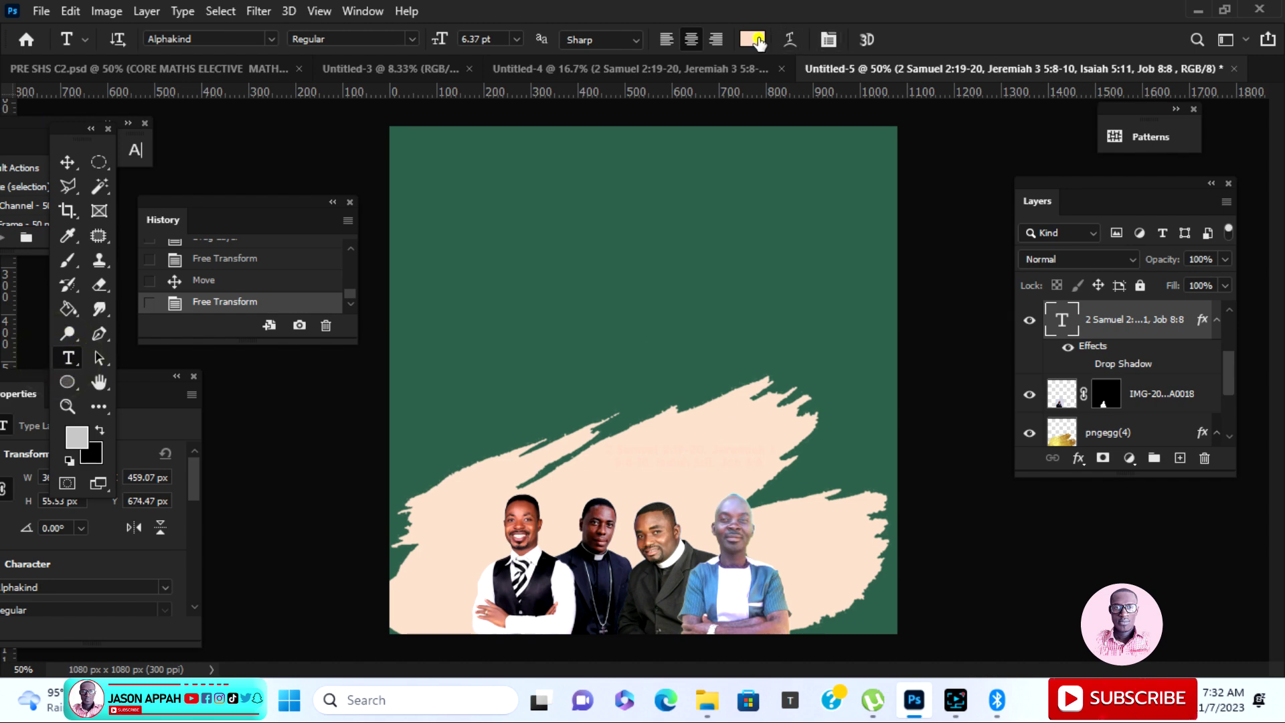
pyautogui.click(752, 39)
pyautogui.click(640, 318)
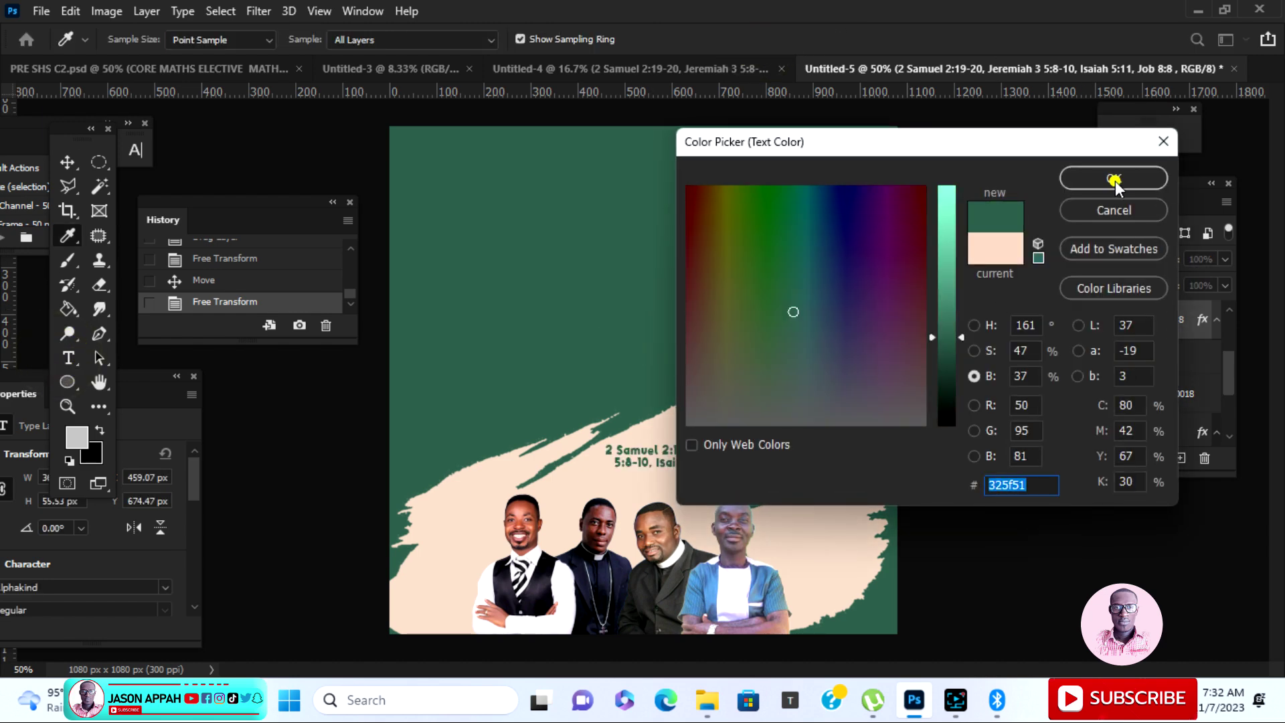
pyautogui.click(1115, 178)
pyautogui.click(67, 162)
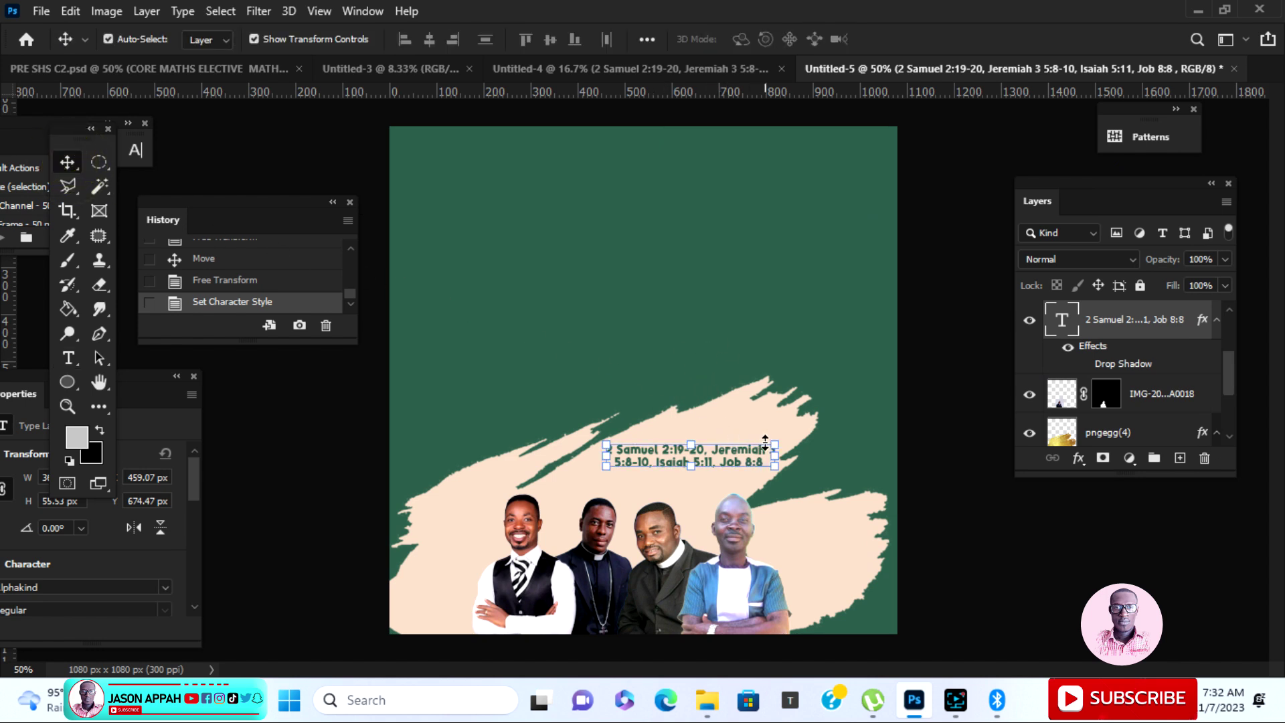
pyautogui.moveTo(783, 443)
pyautogui.mouseDown()
pyautogui.moveTo(792, 436)
pyautogui.moveTo(769, 444)
pyautogui.mouseUp()
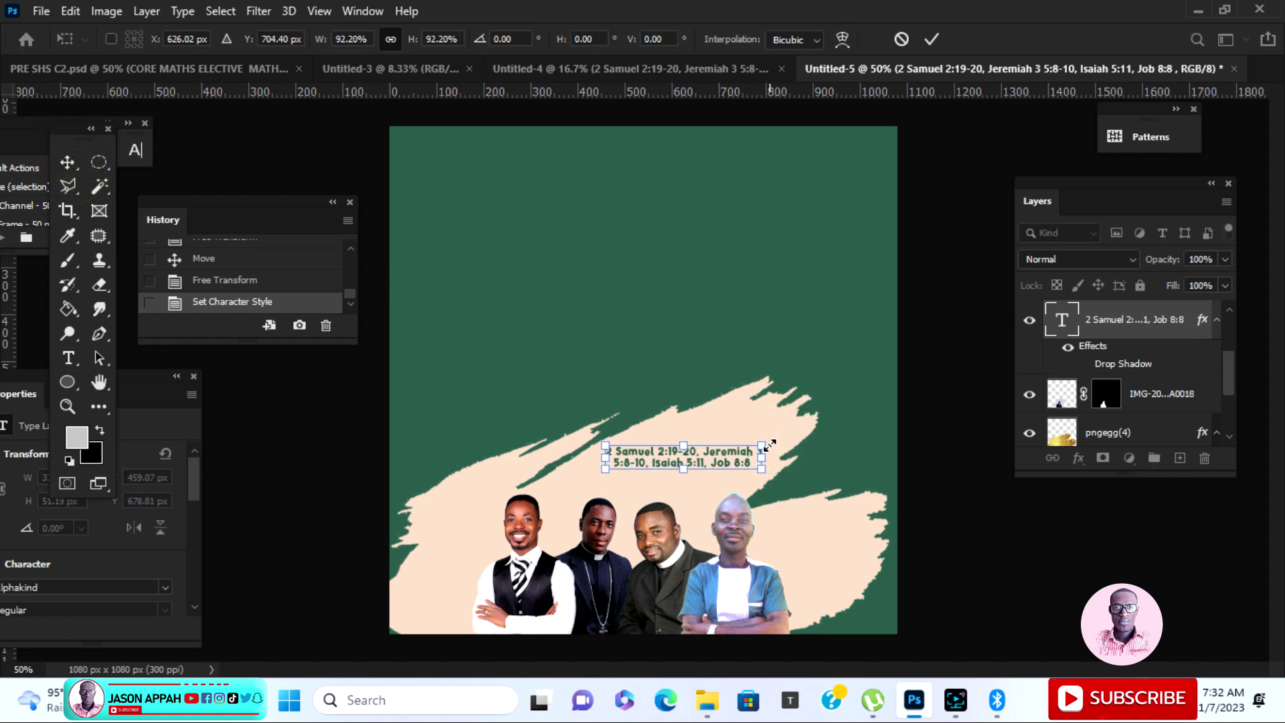
pyautogui.click(930, 39)
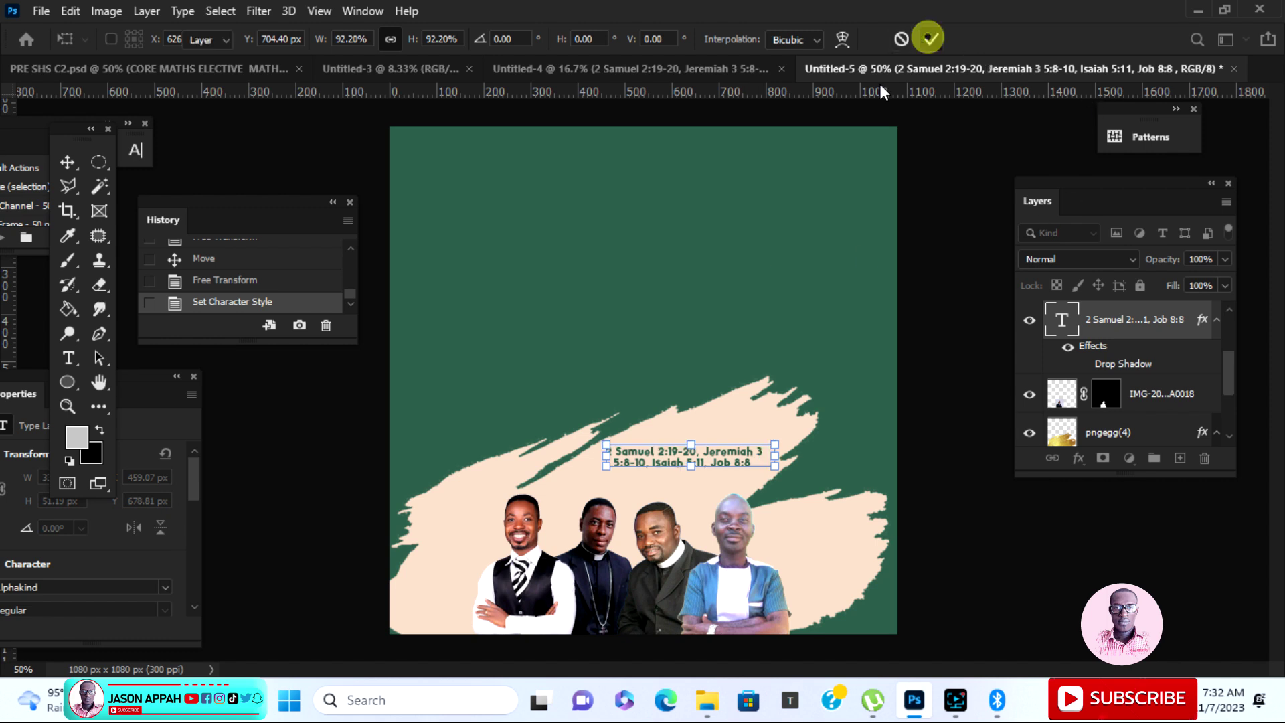
# Add a 31 pt text line reading "Text:" in the green area above the brush stroke.
pyautogui.click(64, 361)
pyautogui.click(526, 338)
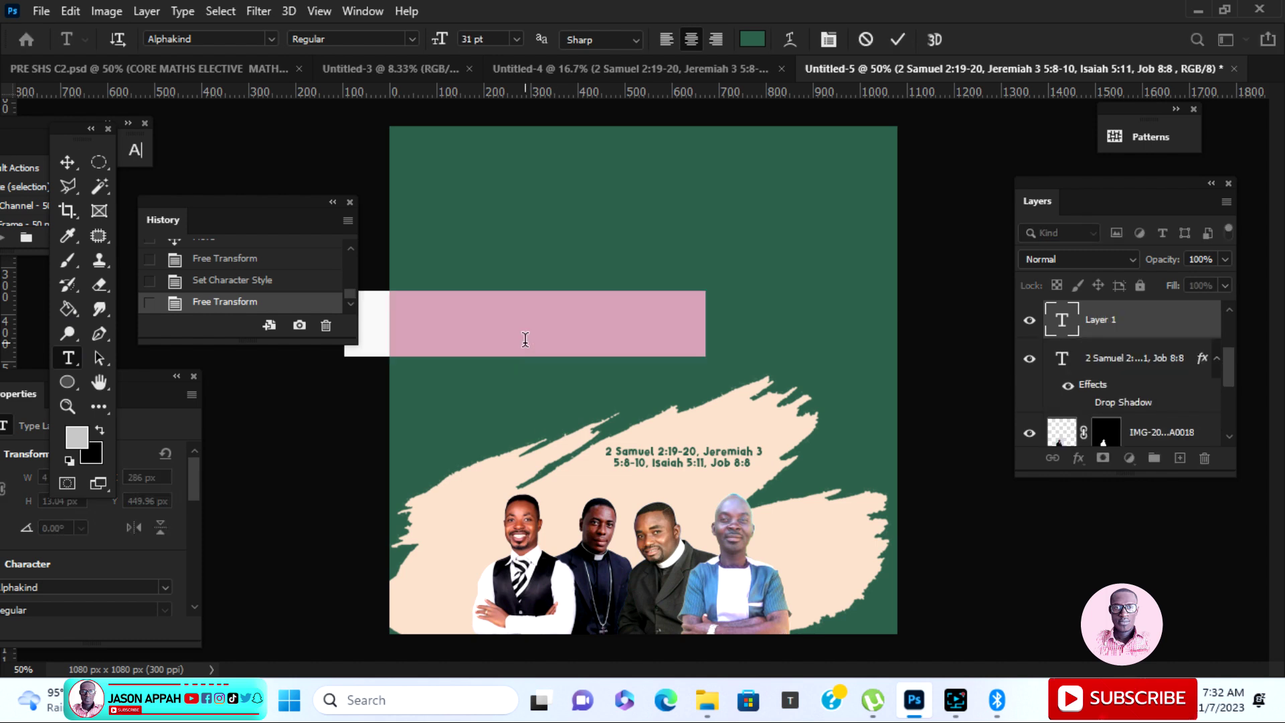
pyautogui.write('THE')
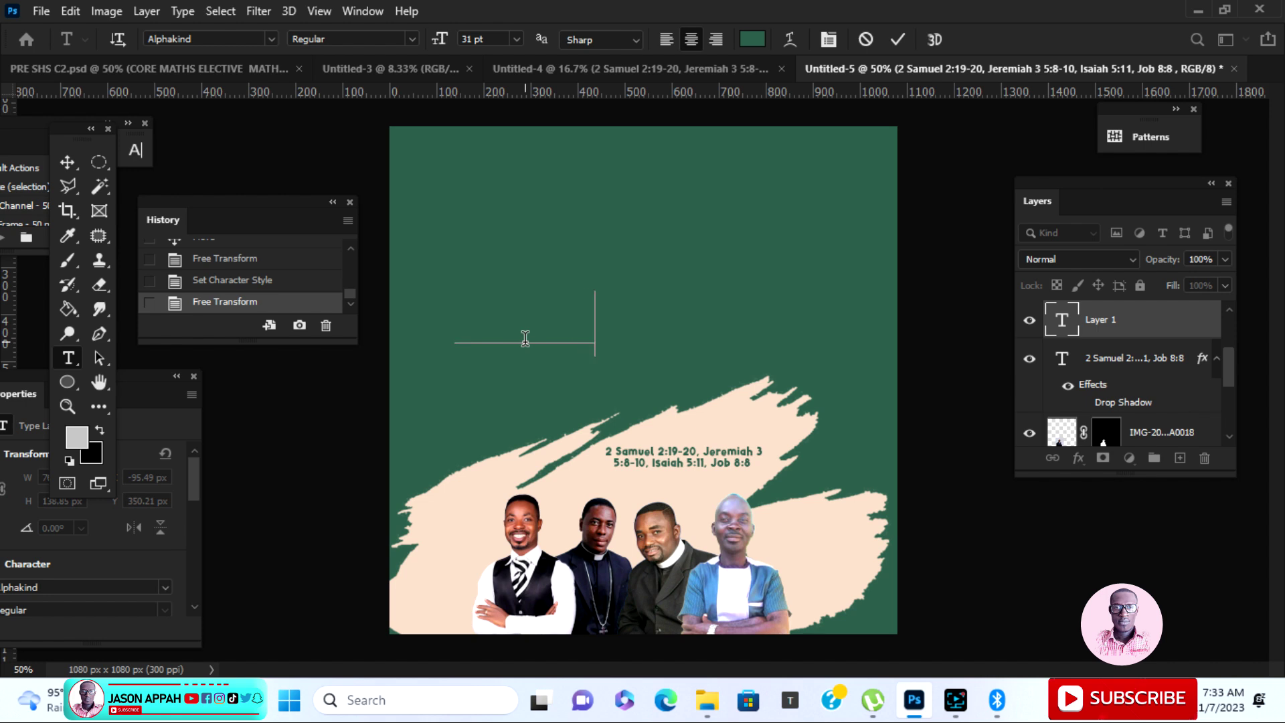
# Recolour the whole "Text:" line to the brush stroke's peach, #edd4c0, retyping its initial T.
pyautogui.moveTo(596, 334); pyautogui.dragTo(462, 341)
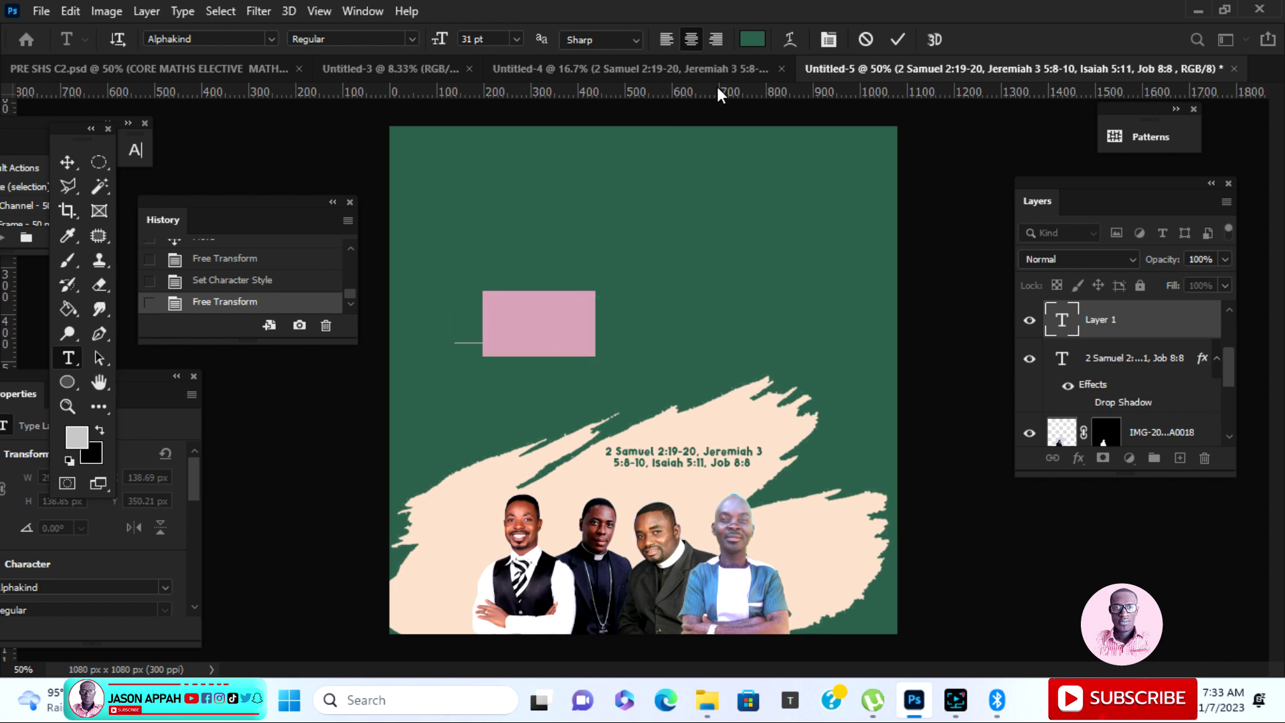
pyautogui.click(752, 39)
pyautogui.click(589, 455)
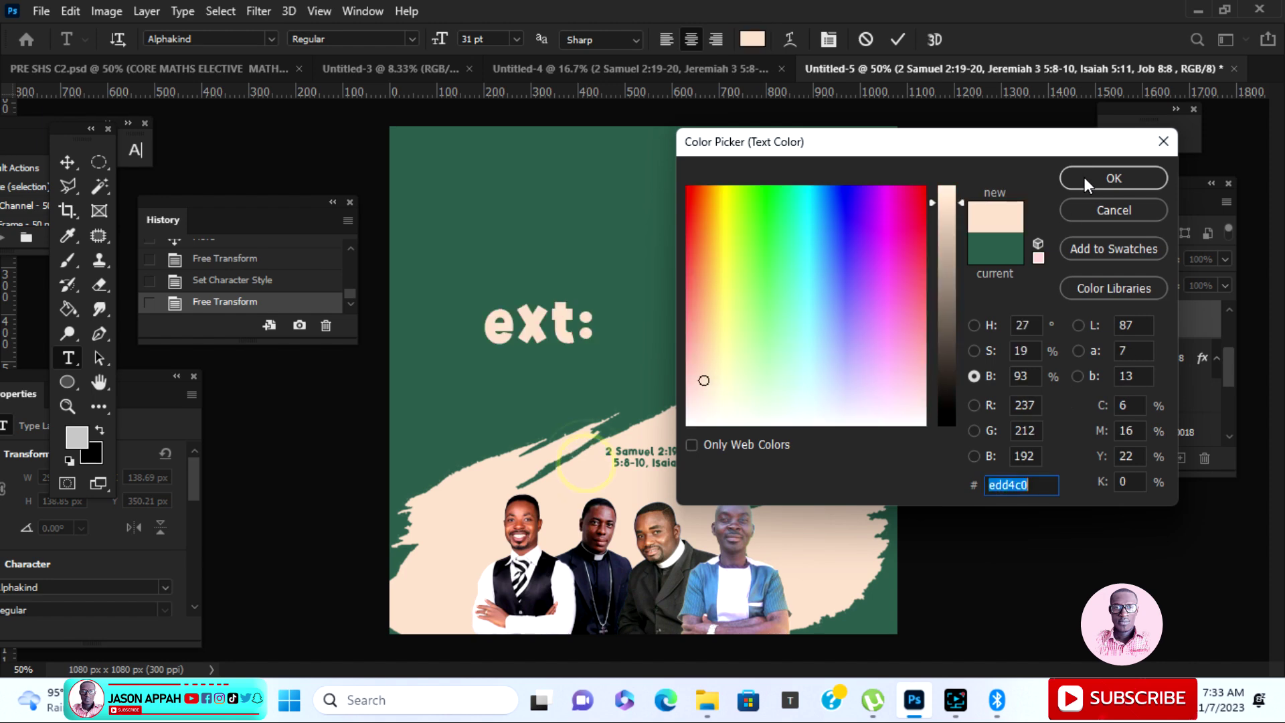
pyautogui.click(1079, 180)
pyautogui.click(471, 320)
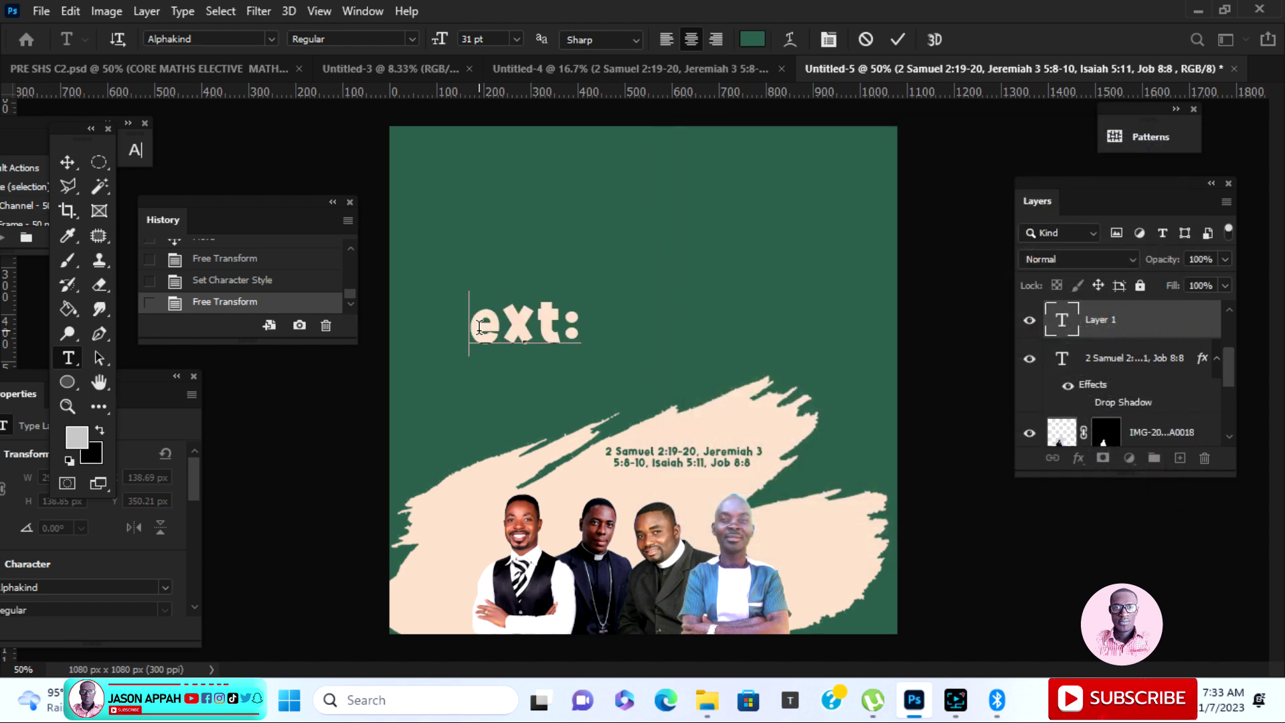
pyautogui.write('T')
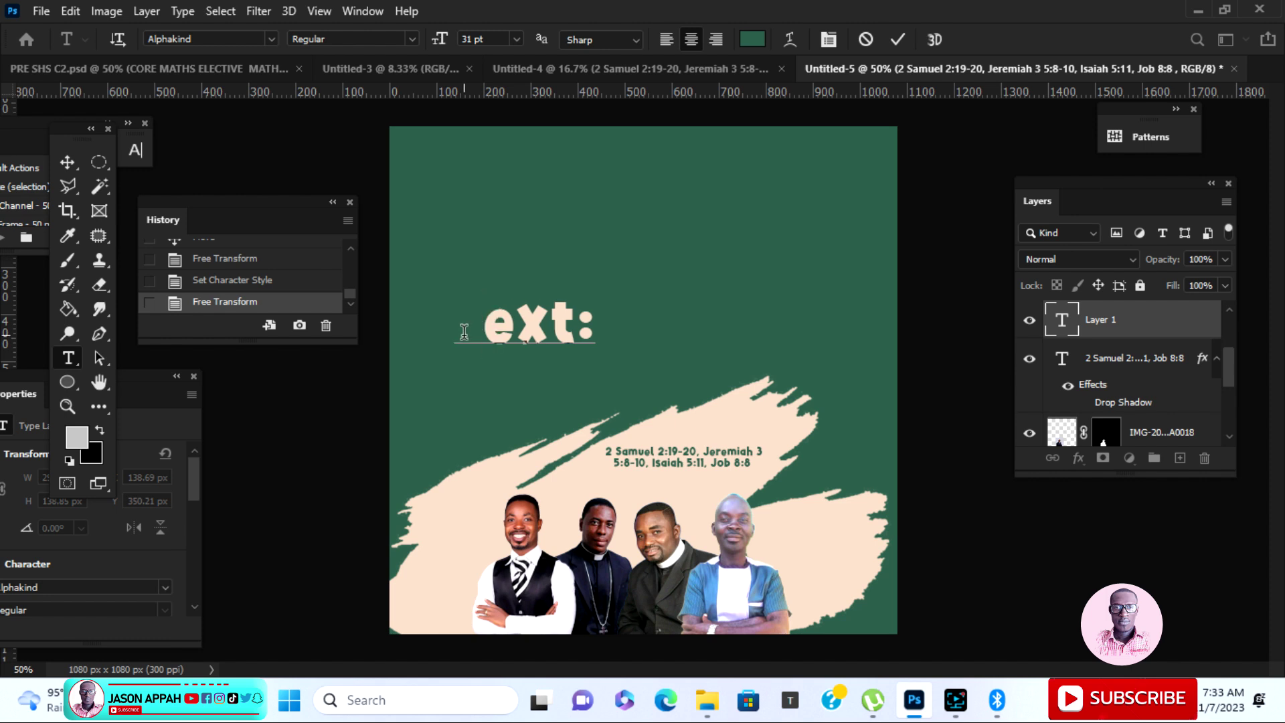
pyautogui.doubleClick(450, 326)
pyautogui.click(752, 38)
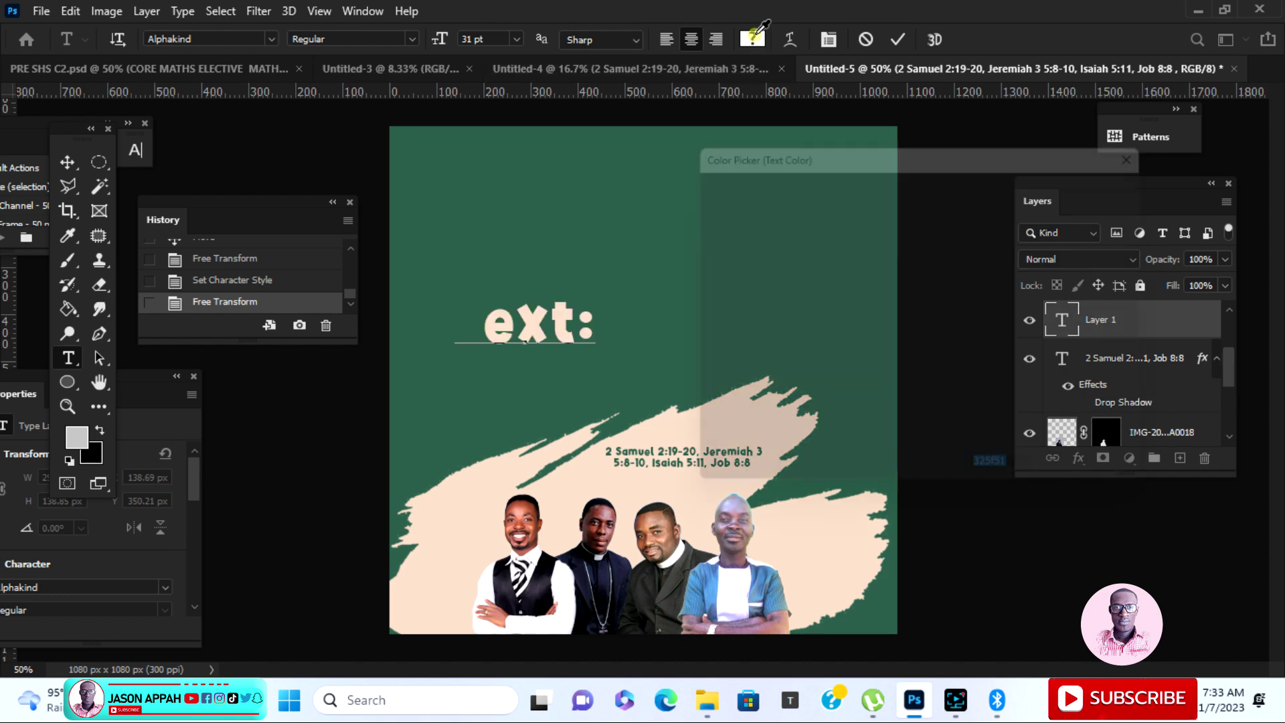
pyautogui.click(595, 466)
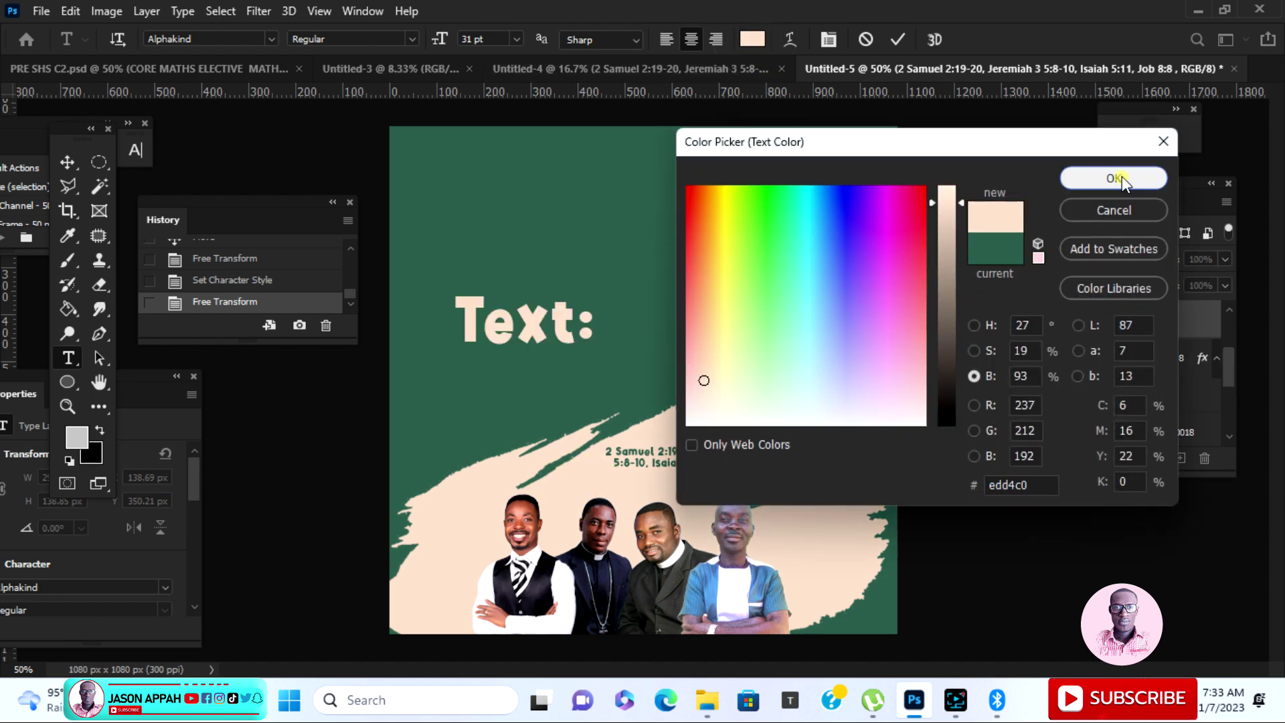
pyautogui.click(1121, 176)
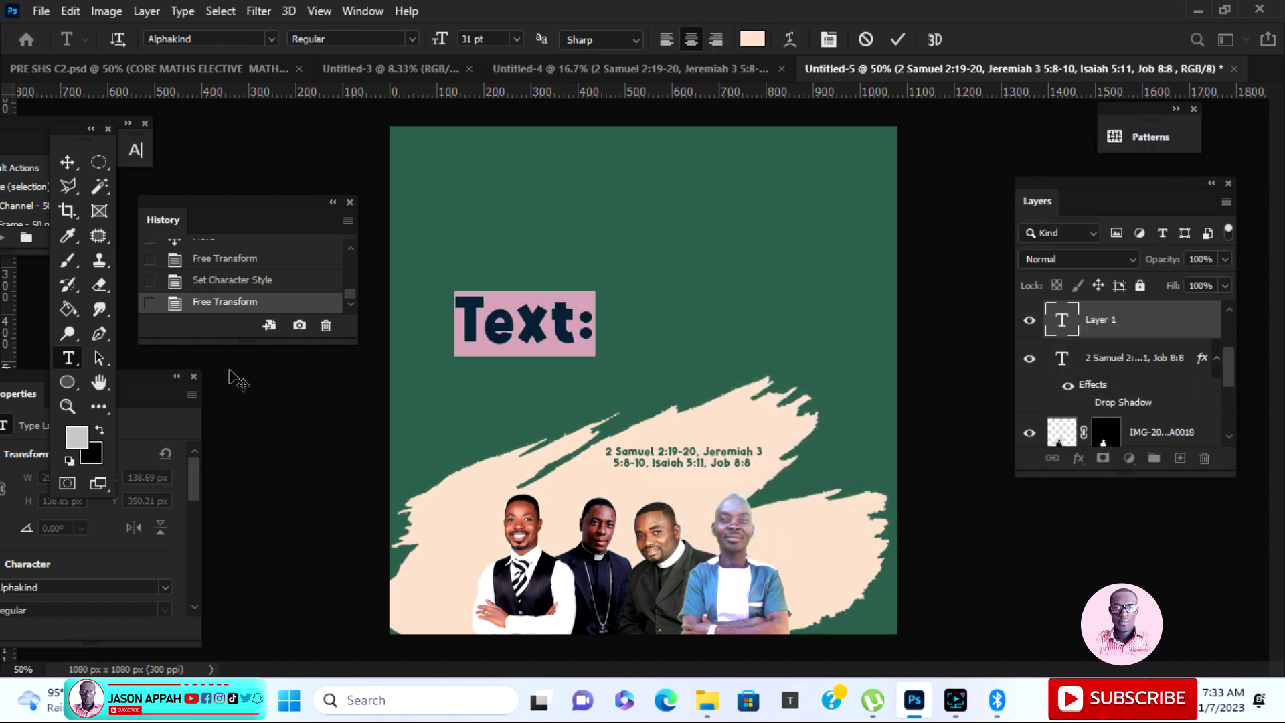
# Set the "Text:" line in the Tuesday Night font, scale it to about 38.8% and place it over the scripture references.
pyautogui.click(279, 36)
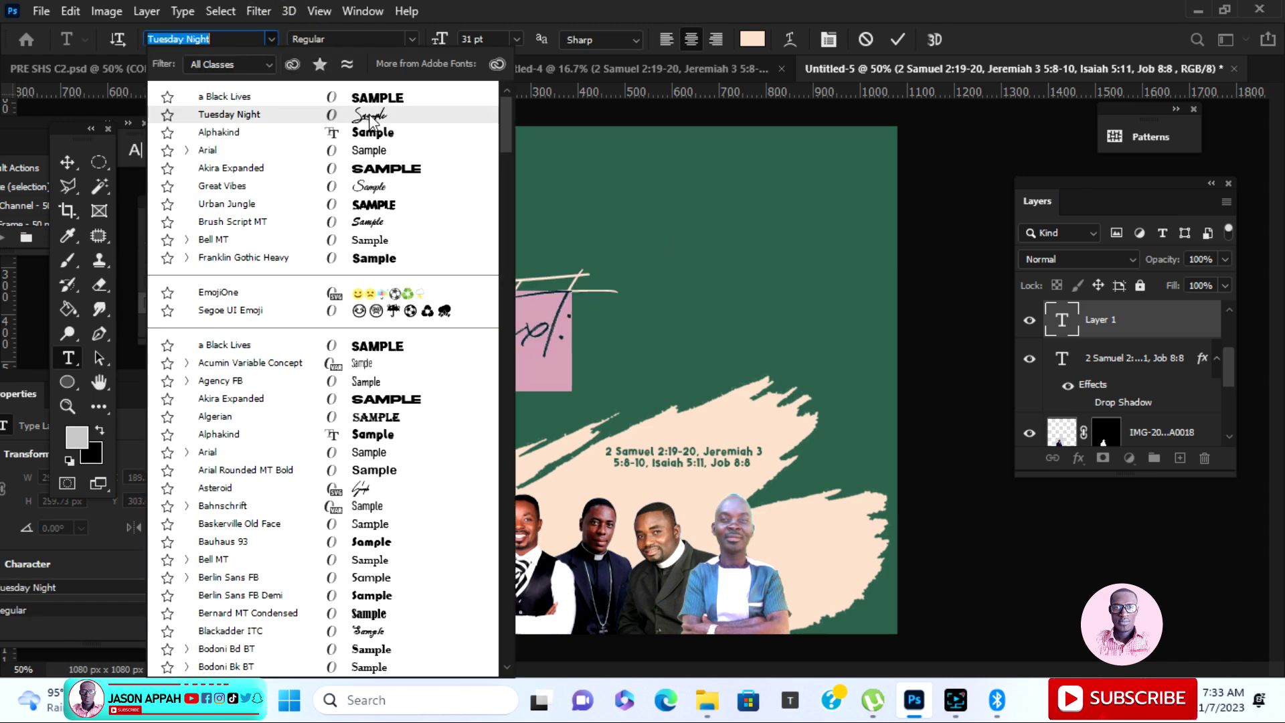
pyautogui.click(368, 117)
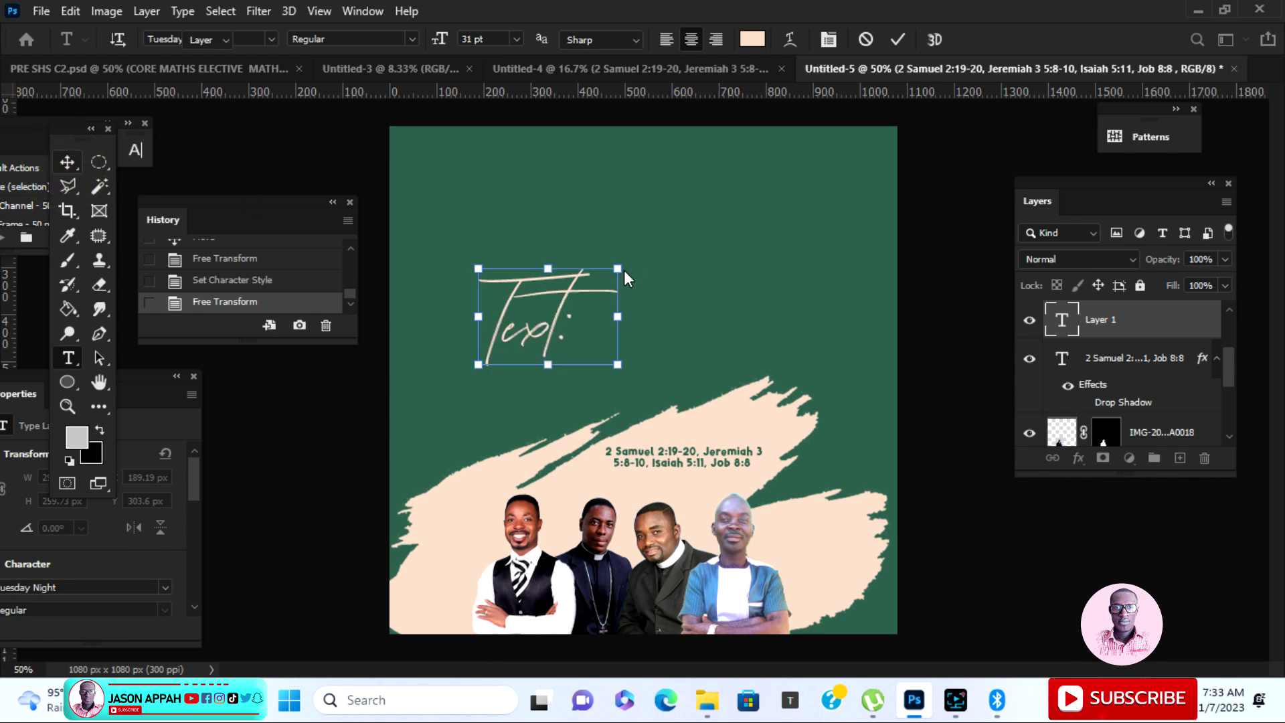
pyautogui.click(66, 162)
pyautogui.click(478, 269)
pyautogui.moveTo(523, 296)
pyautogui.mouseDown()
pyautogui.moveTo(536, 289)
pyautogui.moveTo(540, 310)
pyautogui.moveTo(751, 429)
pyautogui.moveTo(749, 399)
pyautogui.moveTo(732, 420)
pyautogui.mouseUp()
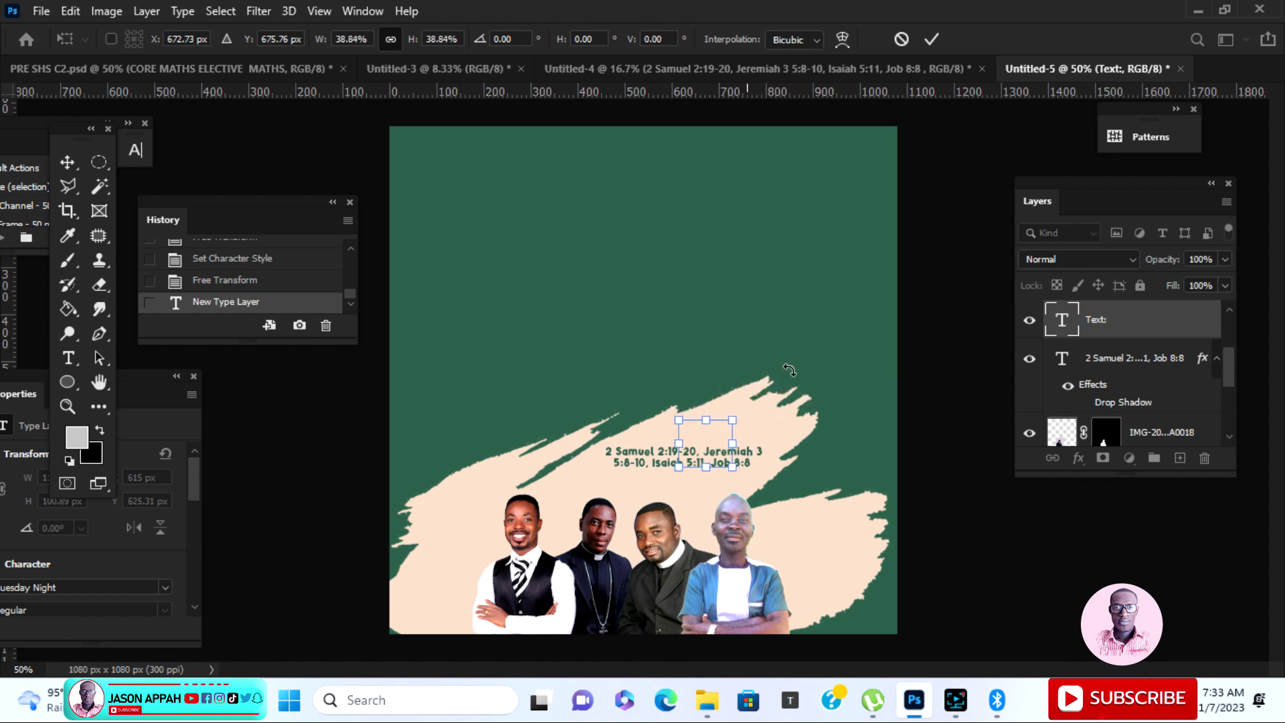
pyautogui.click(931, 39)
# Recolour the "Text:" label to the background green, #325f51.
pyautogui.click(68, 358)
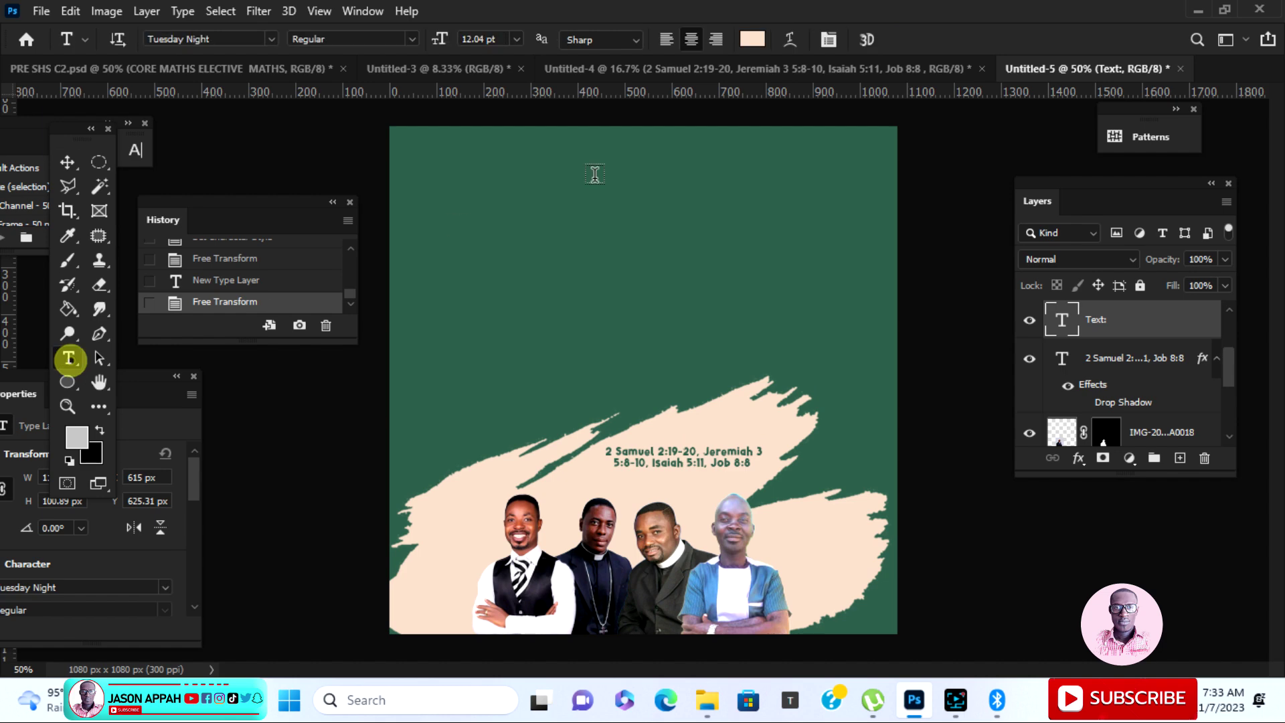
pyautogui.click(753, 39)
pyautogui.click(607, 306)
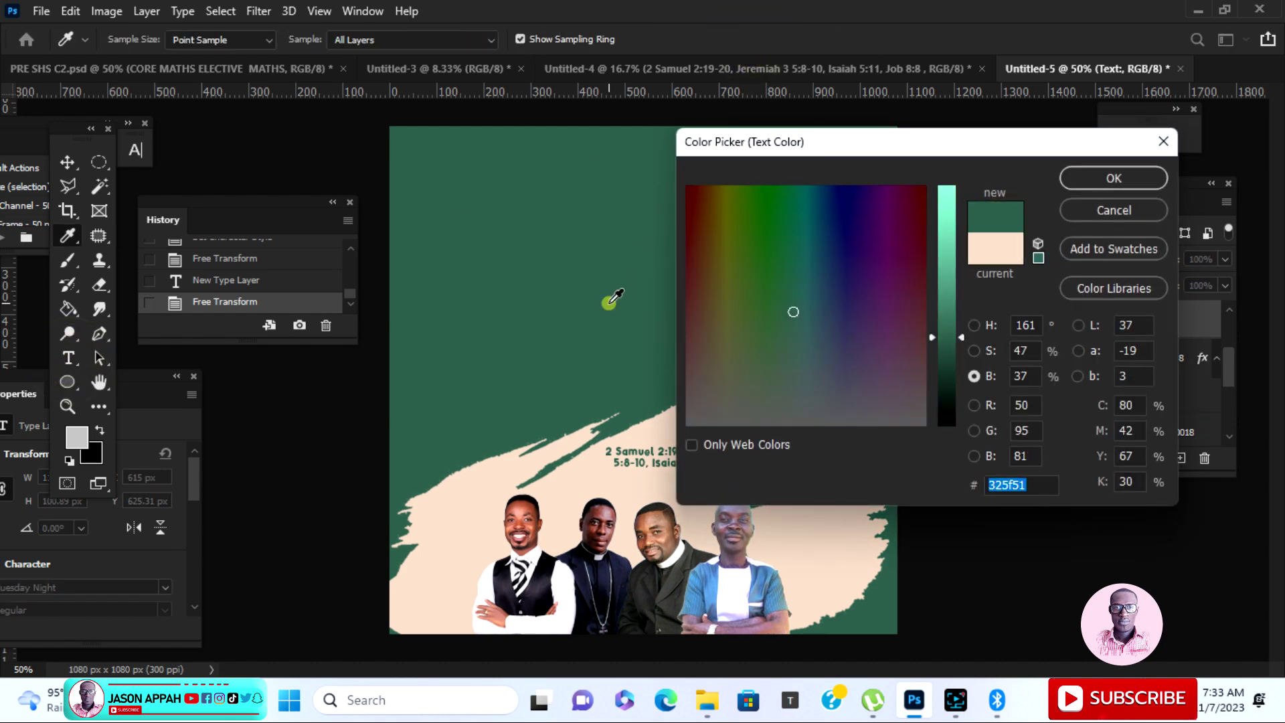
pyautogui.click(1106, 178)
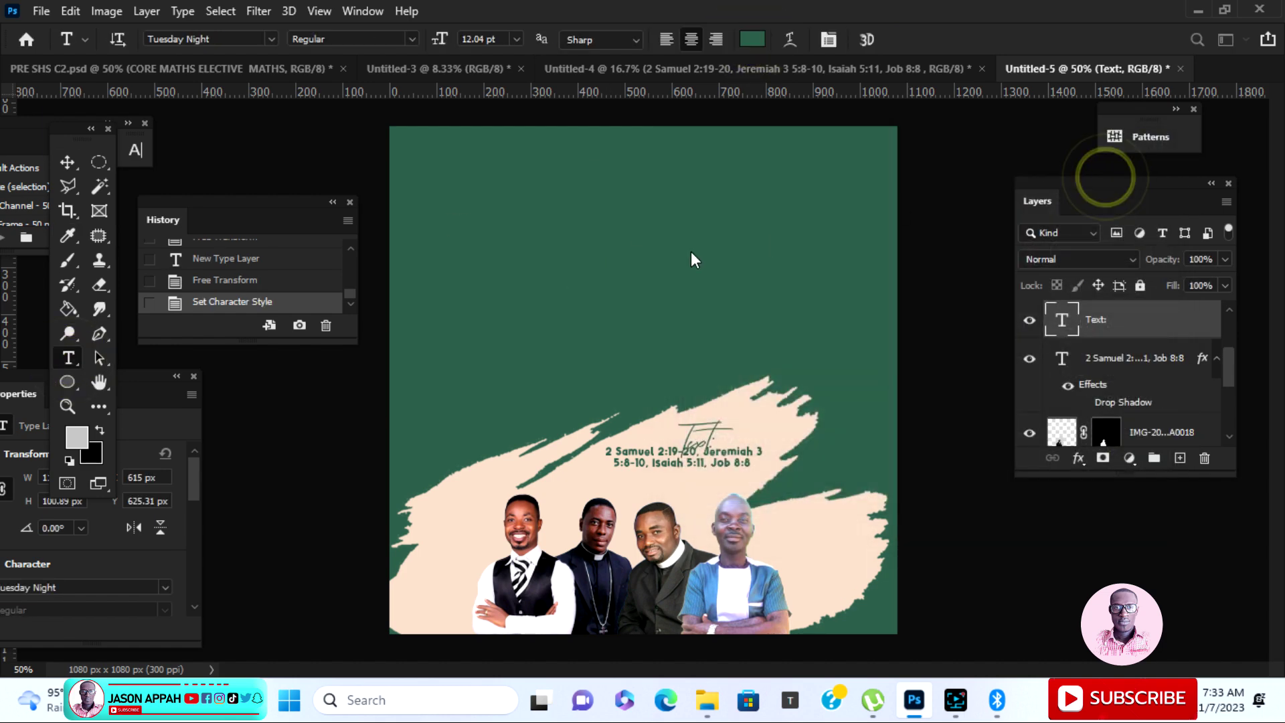
# Nudge the "Text:" label up 20 px, to about Y 605 px.
pyautogui.click(67, 162)
pyautogui.press('Up')
pyautogui.press('Up')
pyautogui.press('Up')
pyautogui.press('Up')
pyautogui.press('Up')
pyautogui.press('Up')
pyautogui.press('Up')
pyautogui.press('Up')
pyautogui.press('Up')
pyautogui.press('Up')
pyautogui.press('Up')
pyautogui.press('Up')
pyautogui.press('Up')
pyautogui.press('Up')
pyautogui.press('Up')
pyautogui.press('Up')
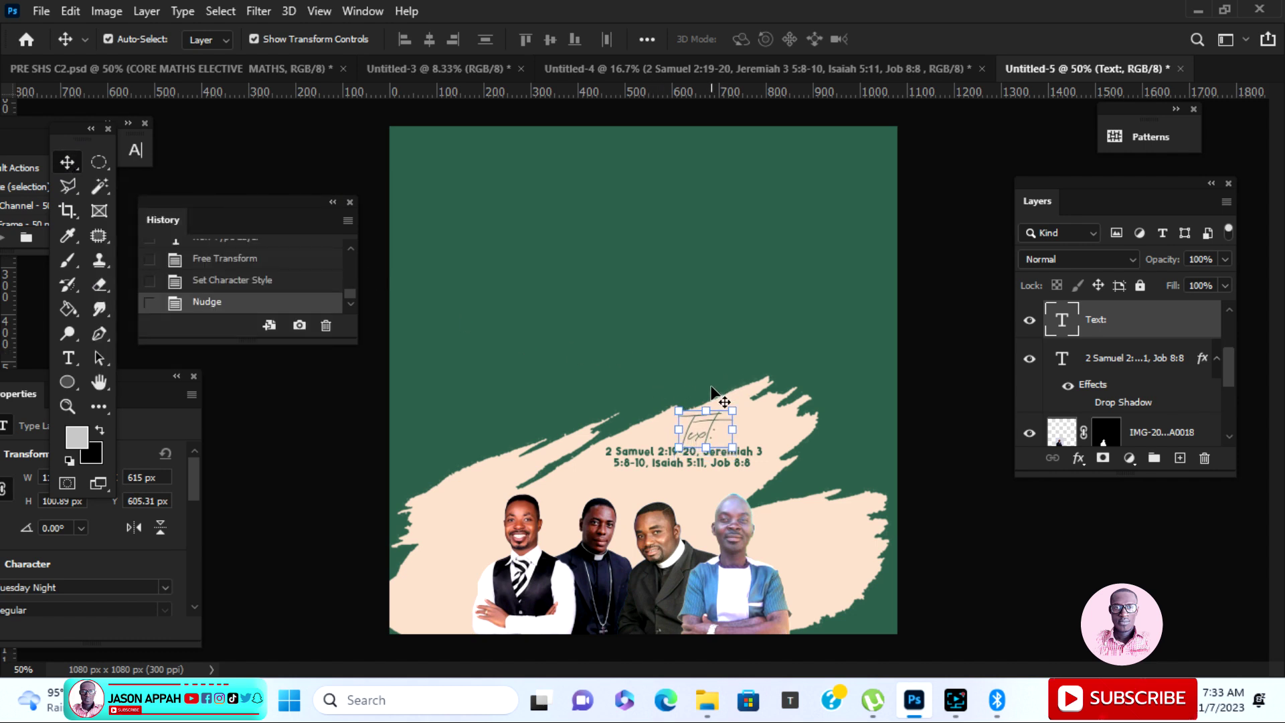
# Scale the "Text:" label to 83.8% and nudge it up 6 px above the scripture references.
pyautogui.moveTo(727, 408); pyautogui.dragTo(723, 418)
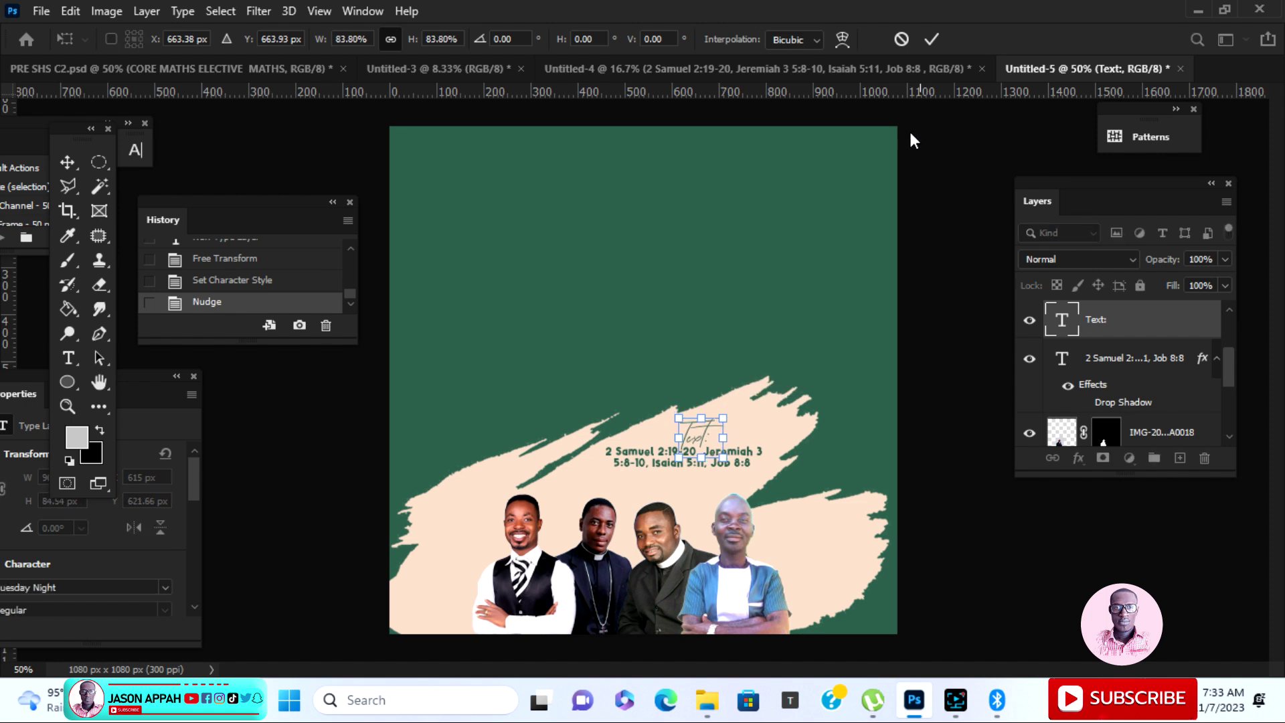
pyautogui.click(932, 38)
pyautogui.press('Up')
pyautogui.press('Up')
pyautogui.press('Up')
pyautogui.press('Up')
pyautogui.press('Up')
pyautogui.press('Up')
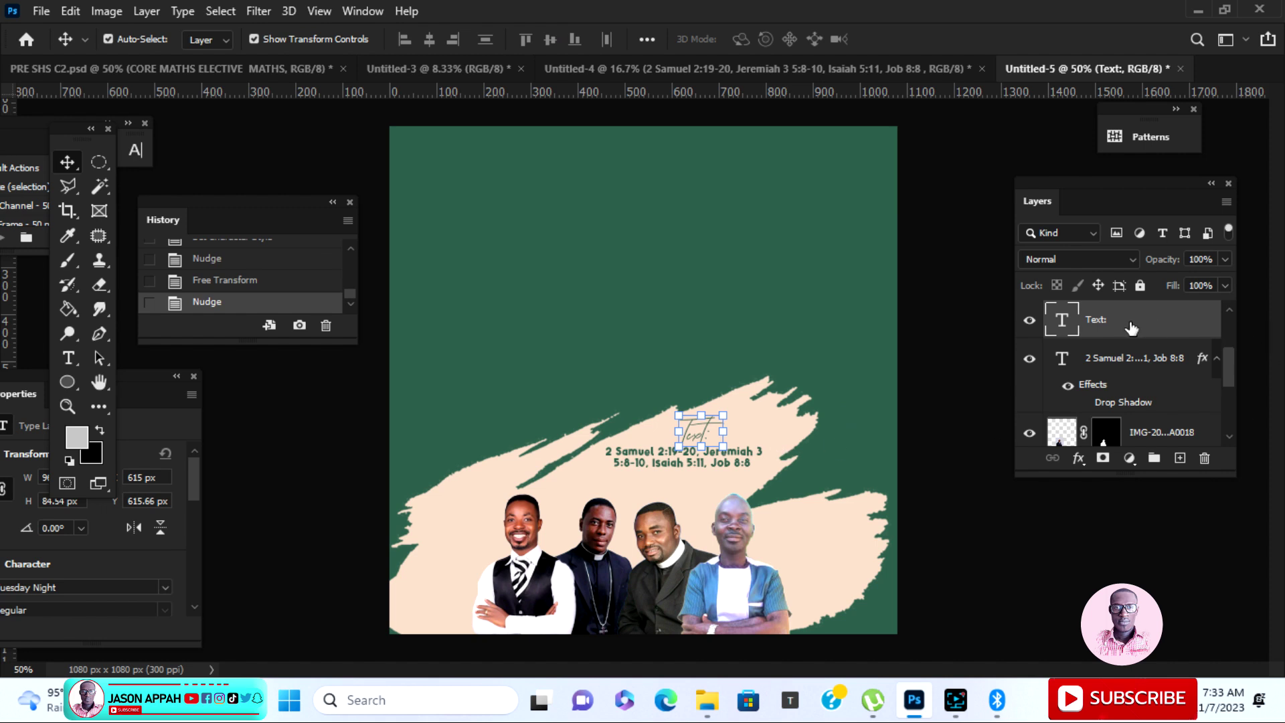
# Duplicate the "Text:" label, place the copy beside the leftmost portrait and change its wording to "Speakers".
pyautogui.moveTo(1131, 327); pyautogui.dragTo(1182, 458)
pyautogui.moveTo(696, 435); pyautogui.dragTo(459, 531)
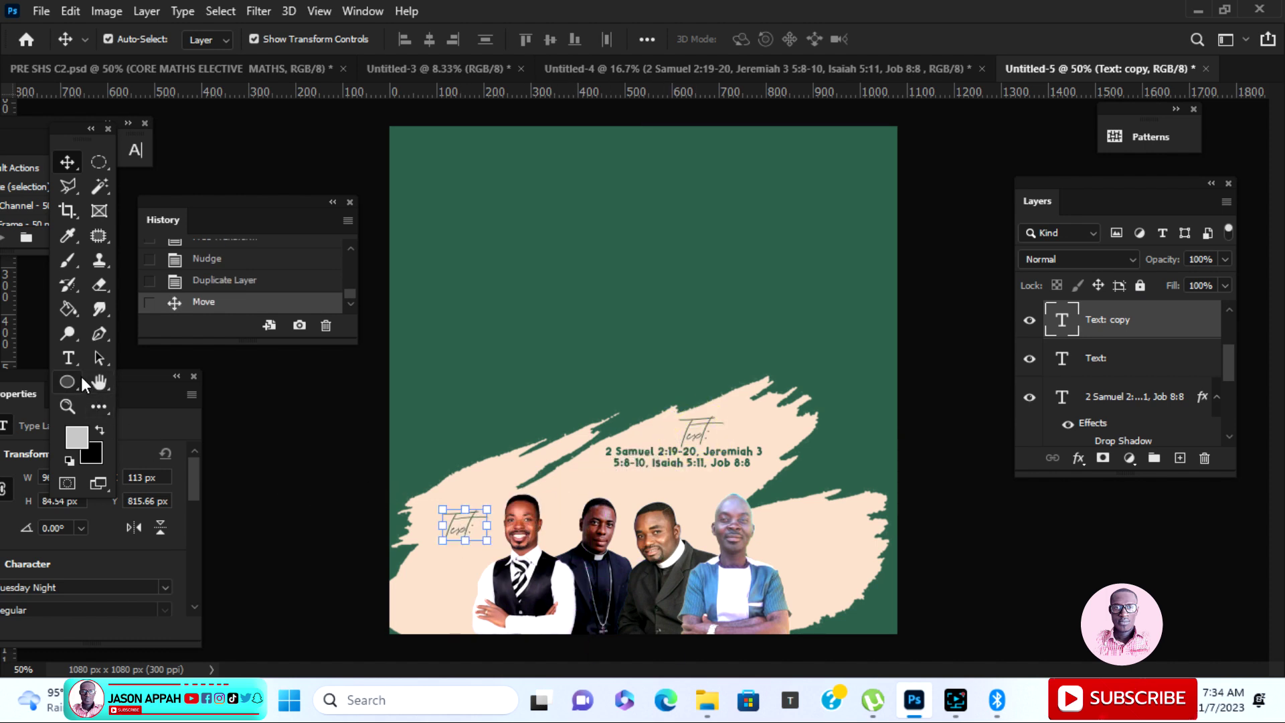
pyautogui.click(68, 358)
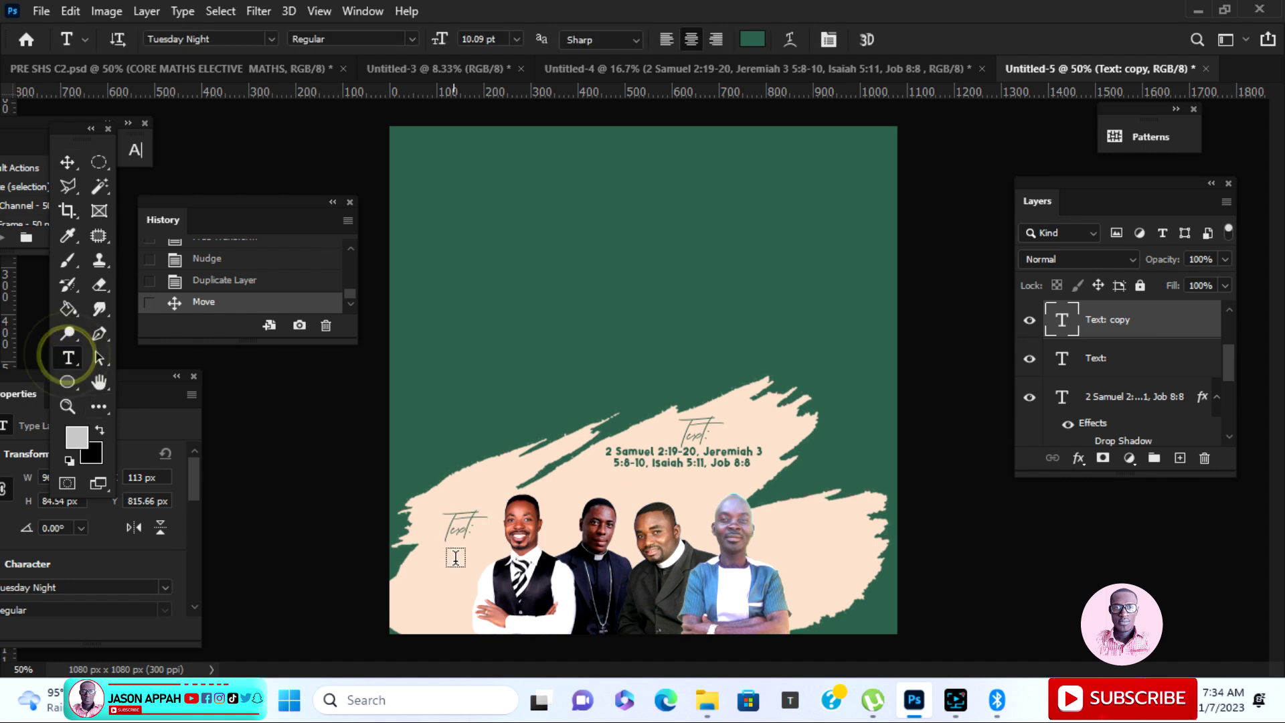
pyautogui.click(477, 518)
pyautogui.hotkey('ctrl', 'a')
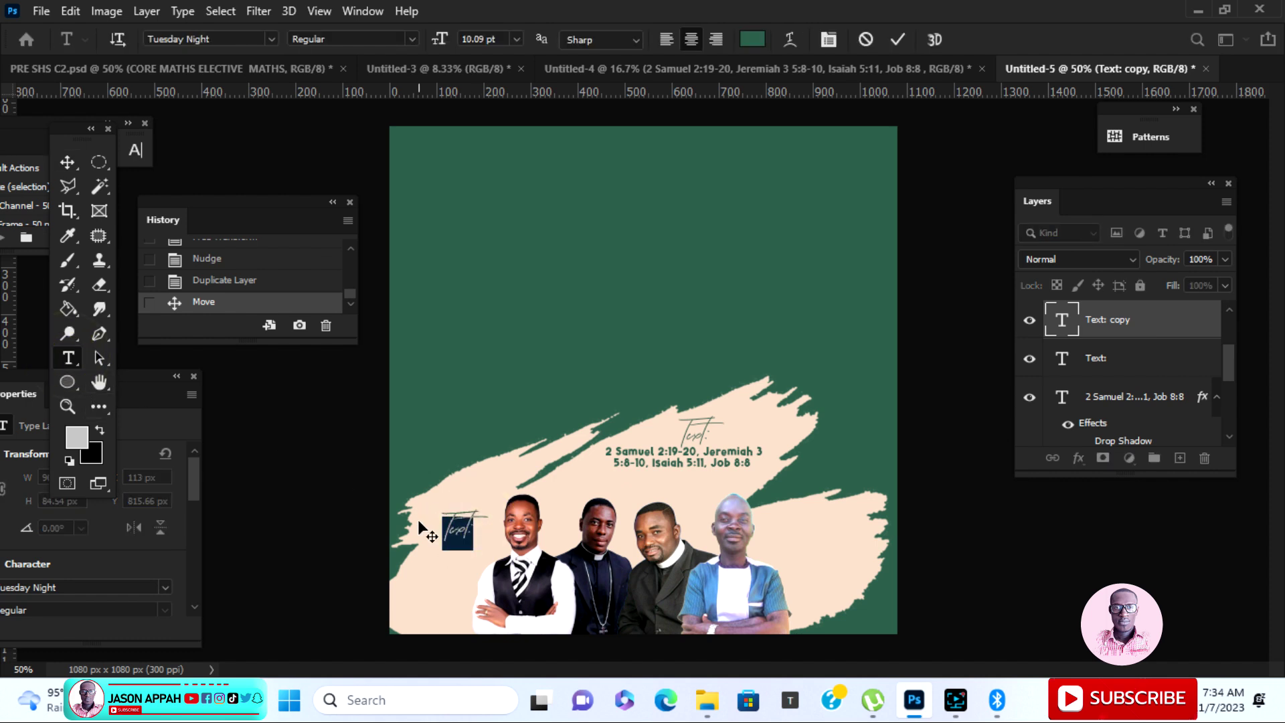
pyautogui.write('Speak')
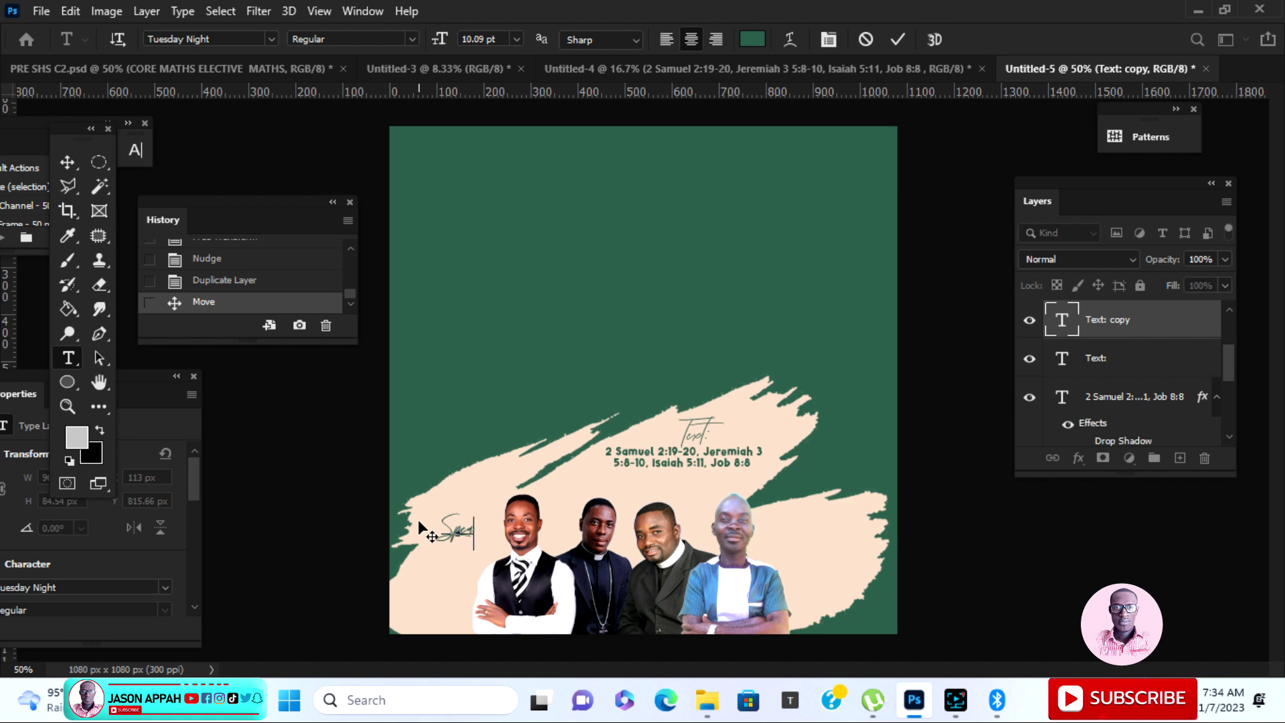
pyautogui.press('BackSpace')
pyautogui.press('BackSpace')
pyautogui.write('eakers')
pyautogui.click(67, 162)
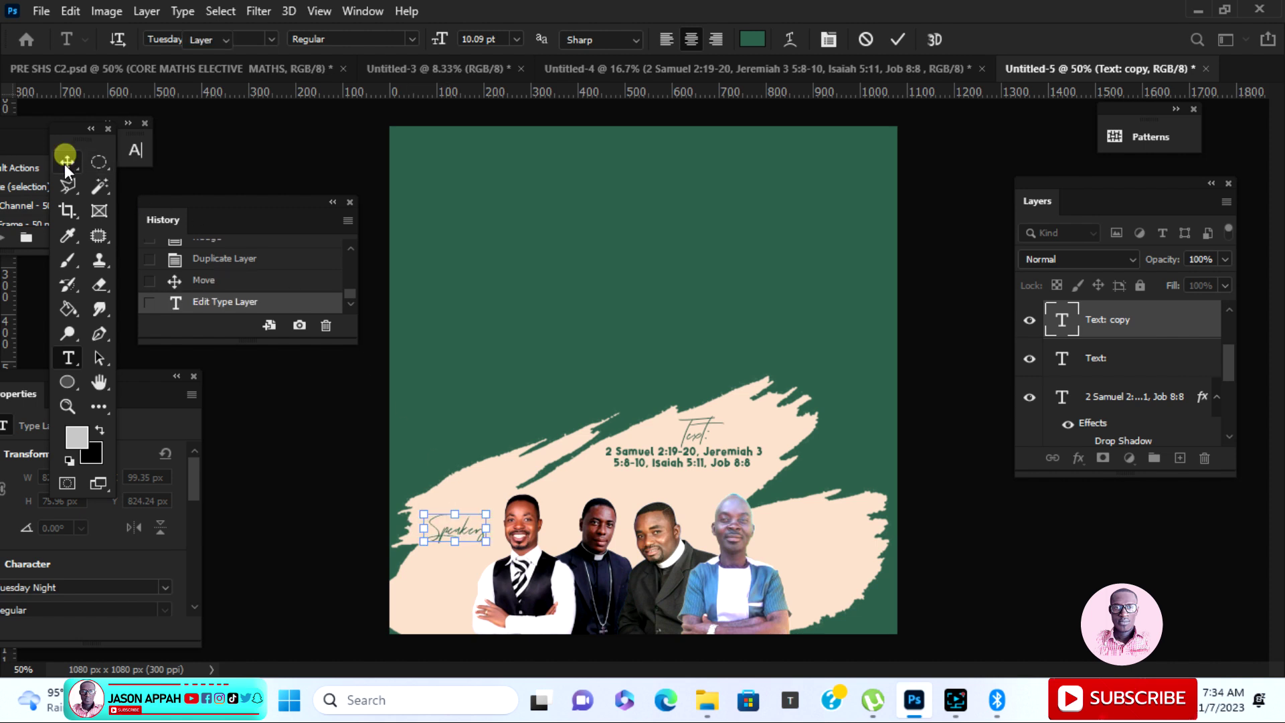
# Nudge the "Speakers" label slightly right and up, to about X 80 px and Y 820 px.
pyautogui.press('Right')
pyautogui.press('Right')
pyautogui.press('Right')
pyautogui.press('Right')
pyautogui.press('Up')
pyautogui.press('Up')
pyautogui.press('Up')
pyautogui.press('Up')
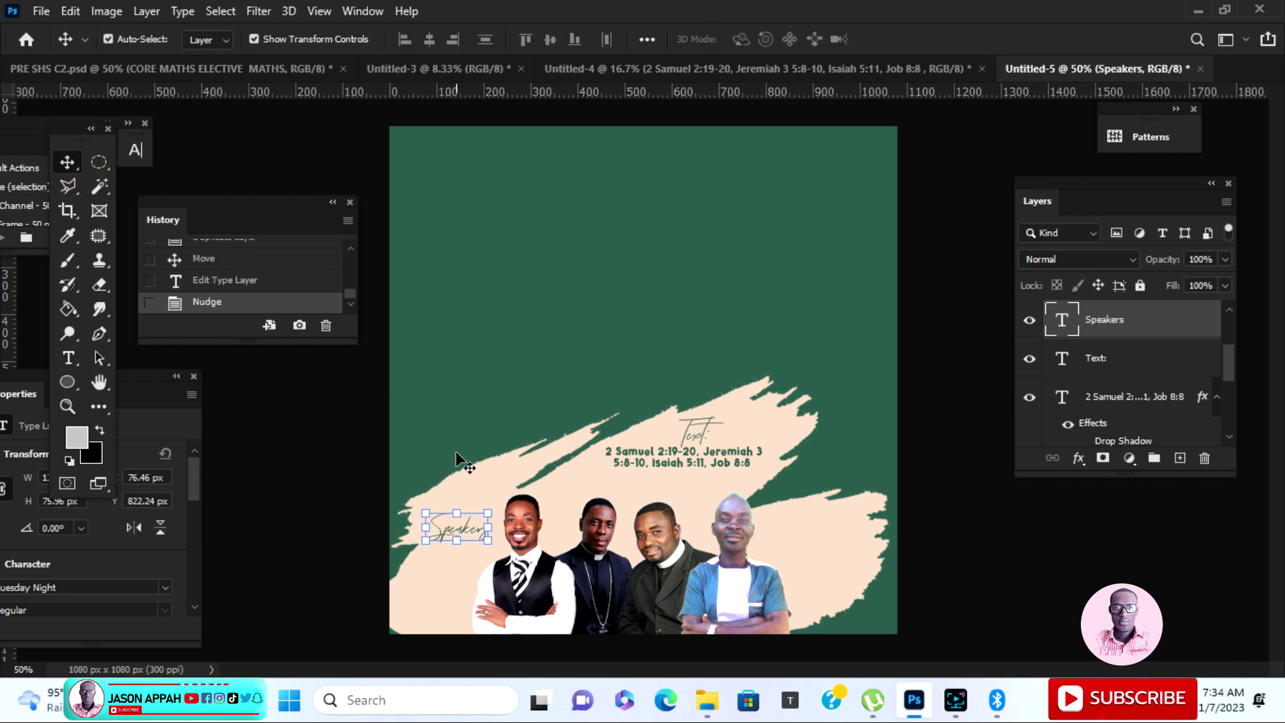
pyautogui.press('Right')
pyautogui.press('Right')
pyautogui.press('Right')
pyautogui.press('Right')
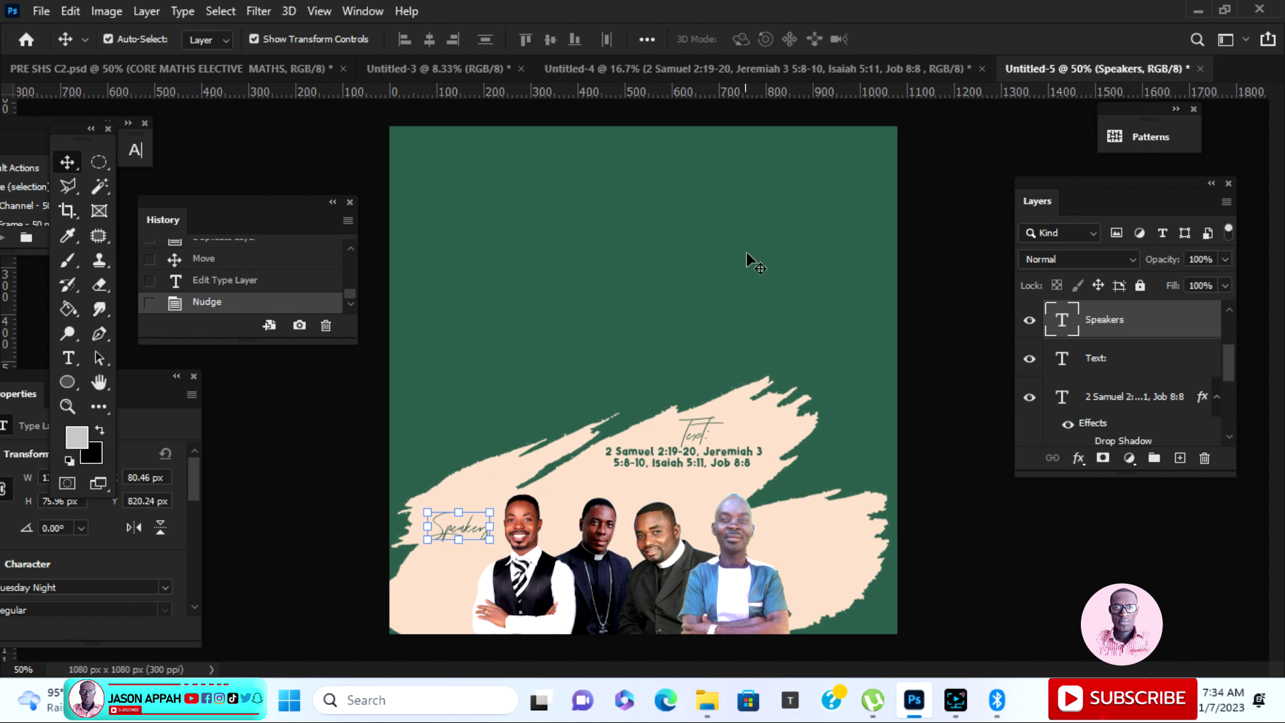
# Copy the BUT typography image from Untitled-4 into Untitled-5, scale it to about 60.3% and place it above the brush stroke.
pyautogui.click(742, 62)
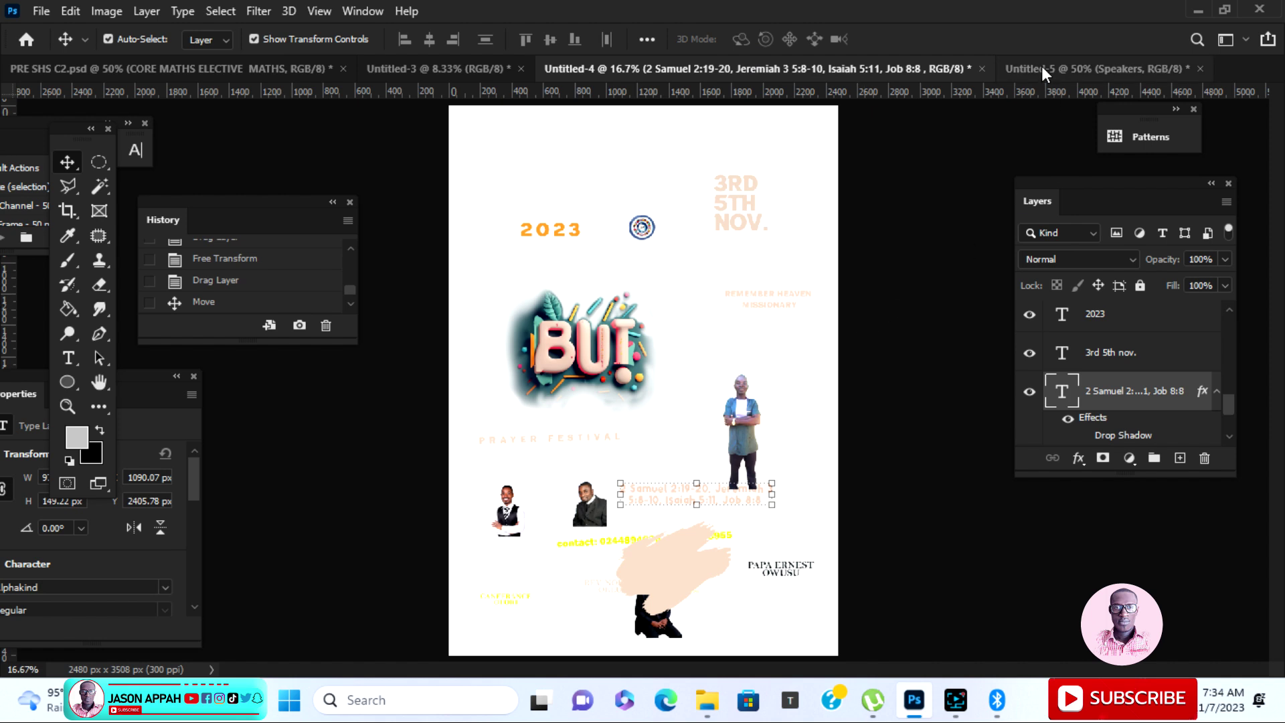
pyautogui.moveTo(583, 361); pyautogui.dragTo(721, 312)
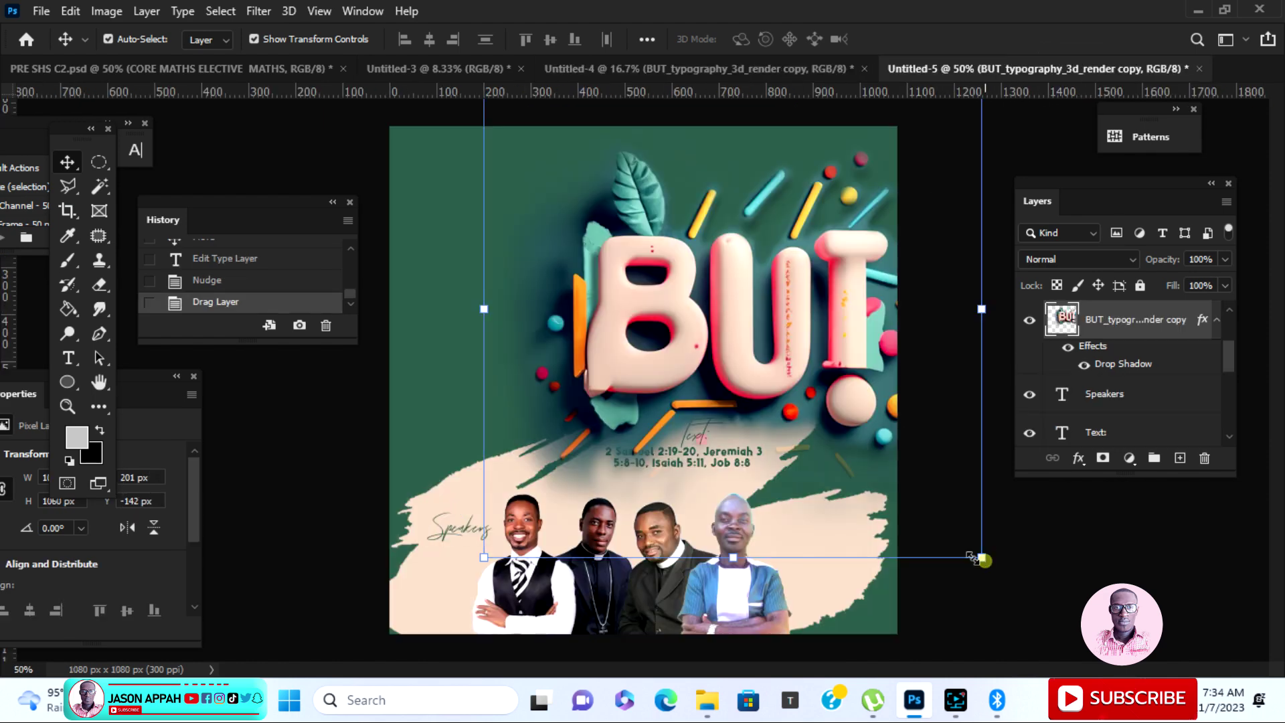
pyautogui.moveTo(971, 558); pyautogui.dragTo(810, 359)
pyautogui.moveTo(666, 227); pyautogui.dragTo(656, 330)
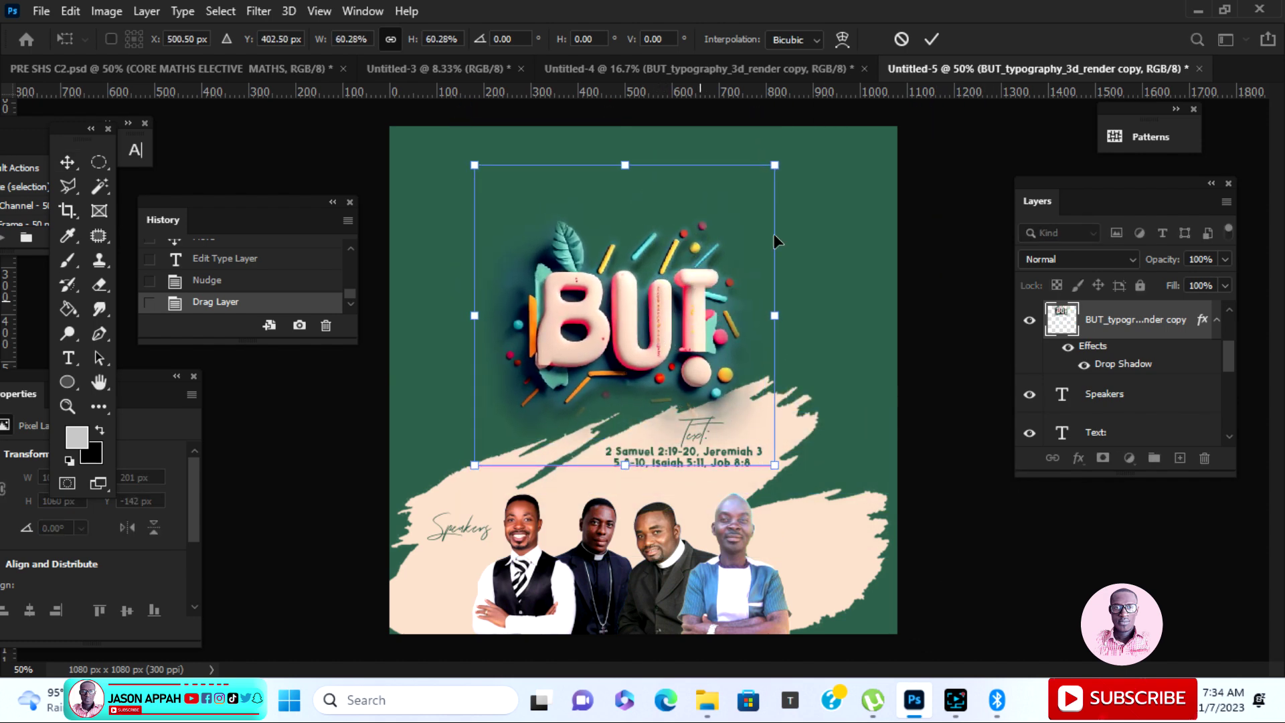
pyautogui.click(928, 40)
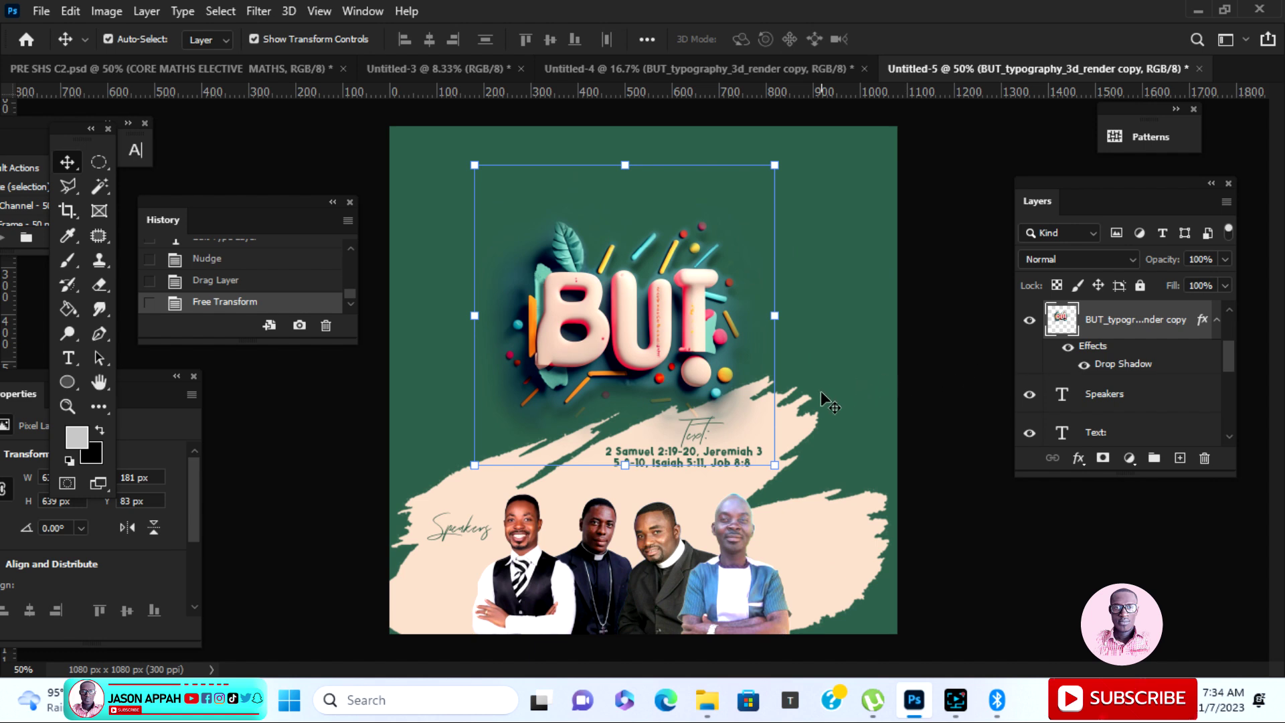
# Recolour the background fill to teal #3a6b72 by sampling the shadow area of the BUT artwork.
pyautogui.click(824, 387)
pyautogui.doubleClick(1063, 424)
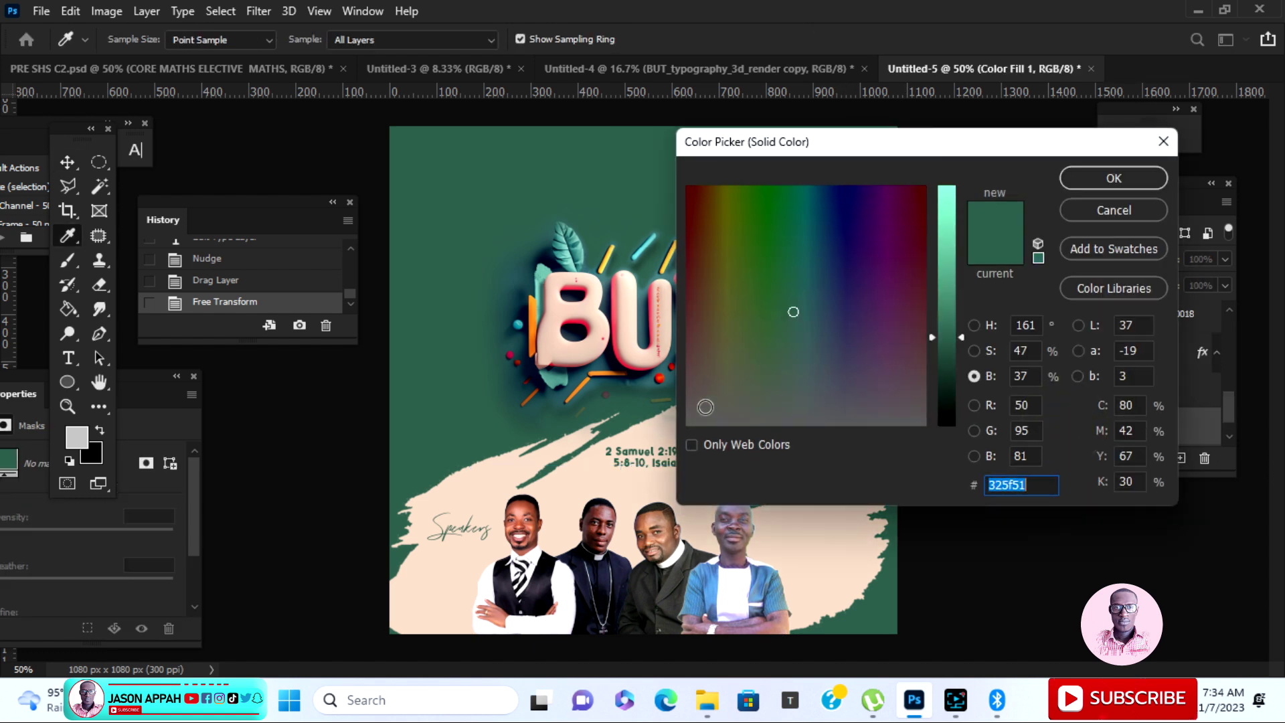
pyautogui.click(664, 366)
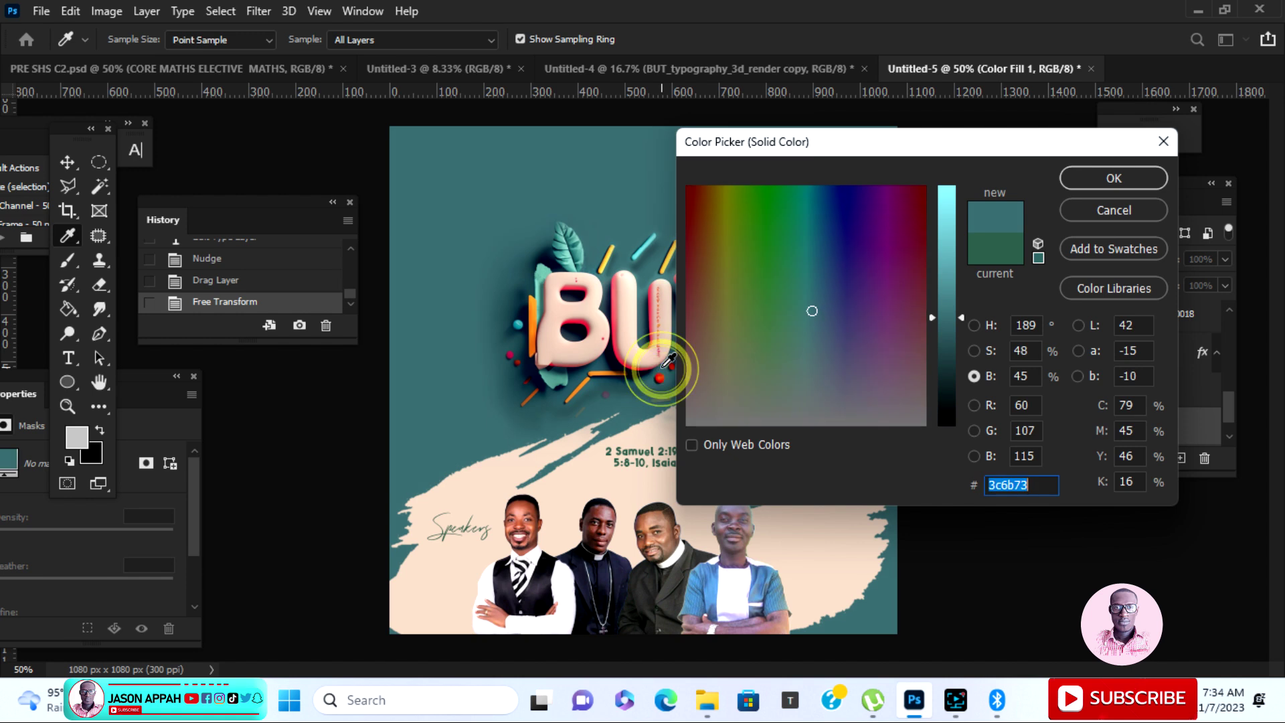
pyautogui.click(533, 372)
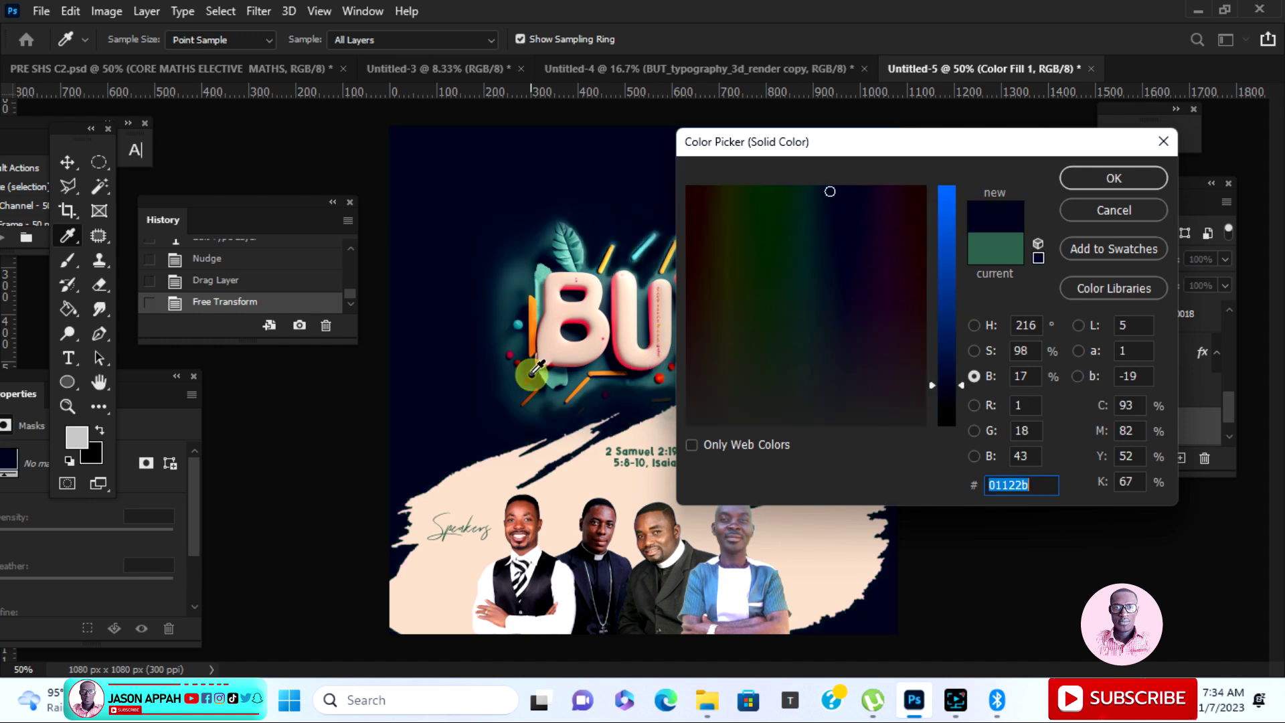
pyautogui.click(654, 368)
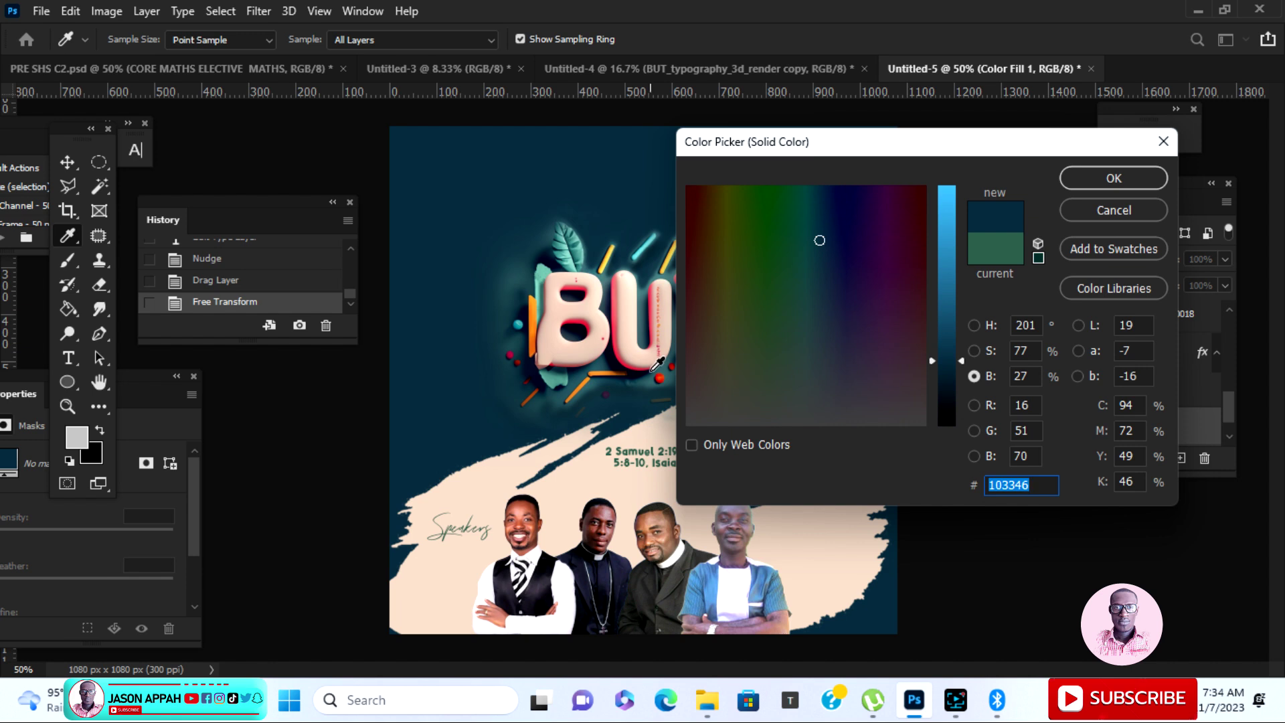
pyautogui.click(663, 368)
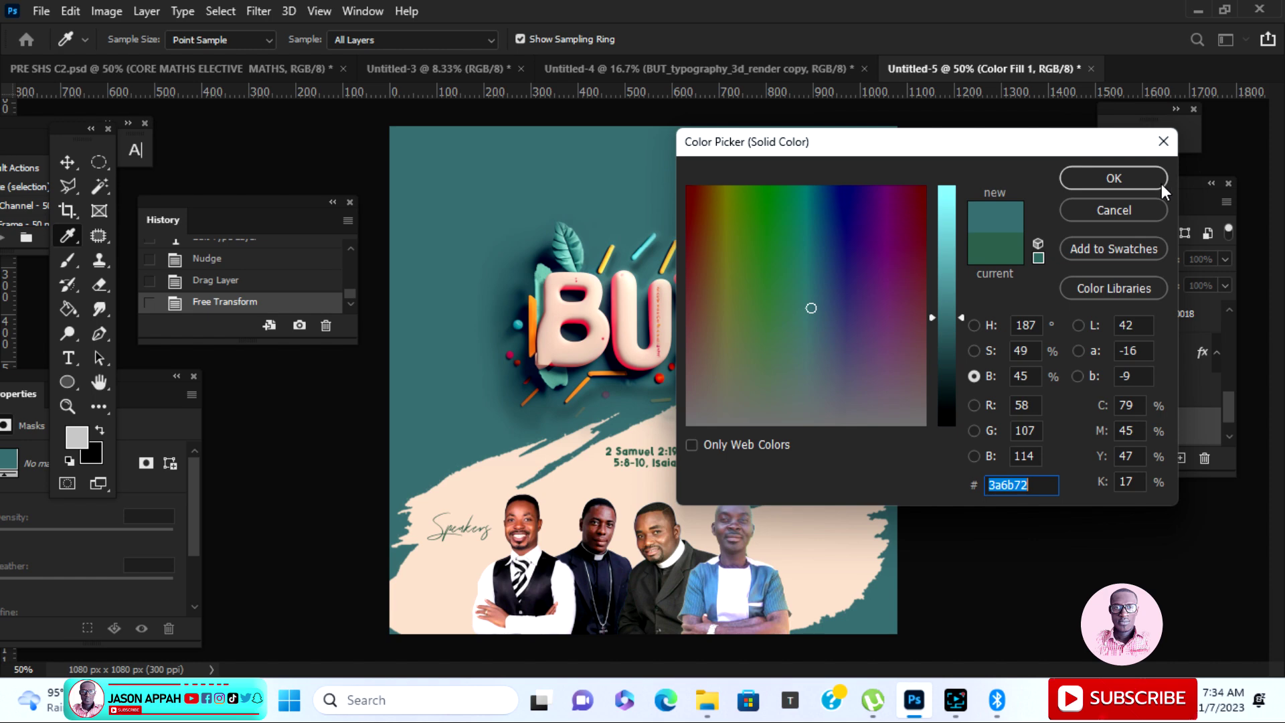
pyautogui.click(1138, 183)
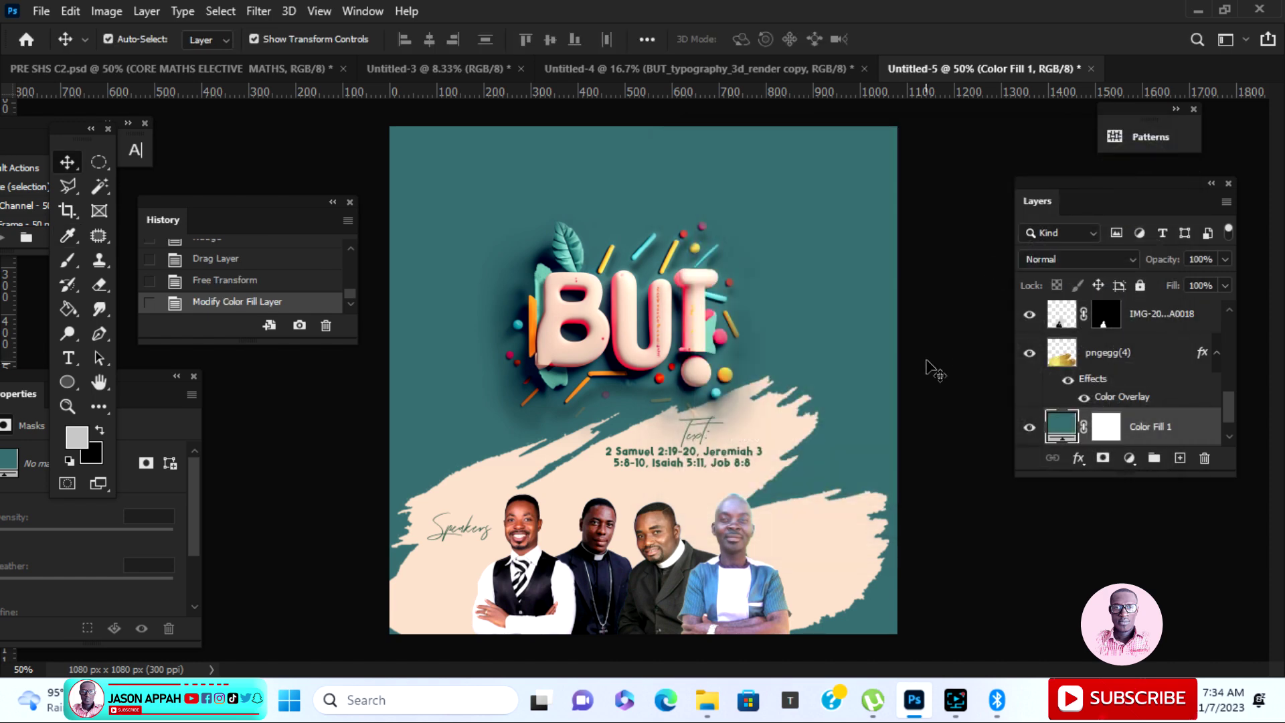
# Nudge the BUT artwork 10 px right and 10 px down.
pyautogui.click(654, 324)
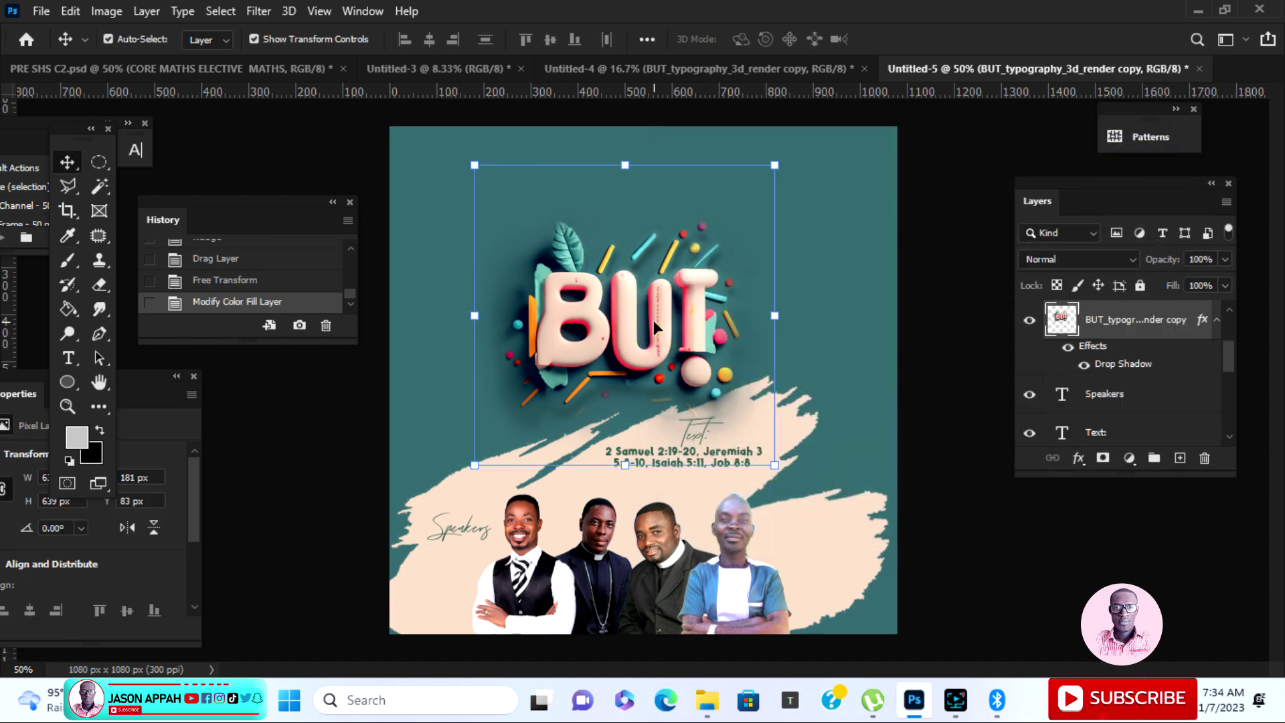
pyautogui.press('Right')
pyautogui.press('Right')
pyautogui.press('Right')
pyautogui.press('Right')
pyautogui.press('Right')
pyautogui.press('Right')
pyautogui.press('Right')
pyautogui.press('Right')
pyautogui.press('Right')
pyautogui.press('Right')
pyautogui.press('Down')
pyautogui.press('Down')
pyautogui.press('Down')
pyautogui.press('Down')
pyautogui.press('Down')
pyautogui.press('Down')
pyautogui.press('Down')
pyautogui.press('Down')
pyautogui.press('Down')
pyautogui.press('Down')
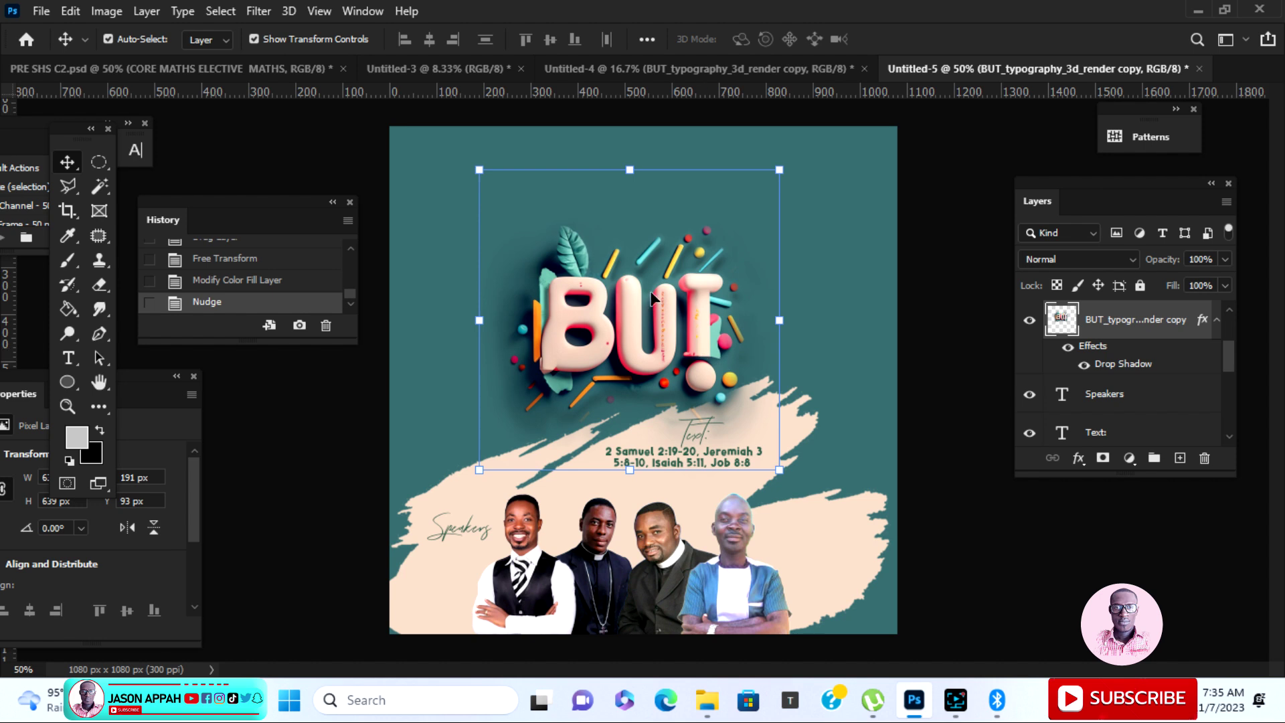
# Scale the BUT artwork to about 109% and move its layer below the brush stroke layer pngegg(4).
pyautogui.moveTo(483, 166); pyautogui.dragTo(459, 149)
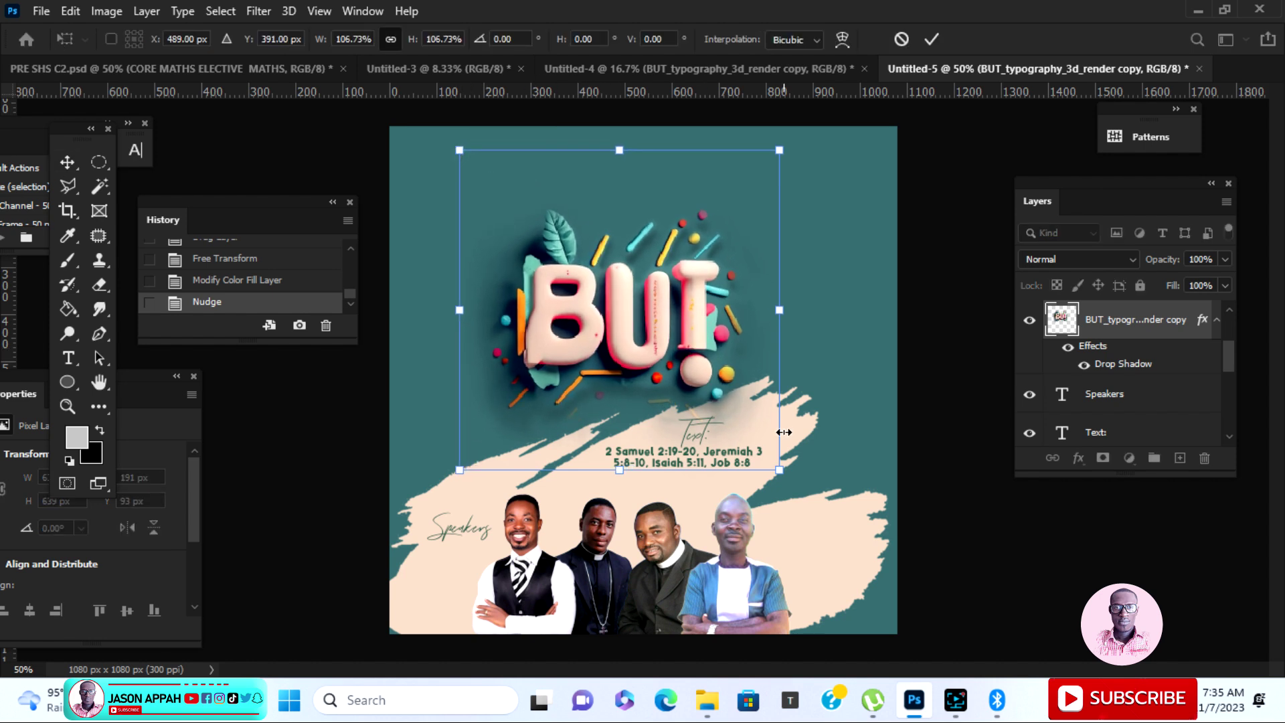
pyautogui.moveTo(780, 460); pyautogui.dragTo(787, 466)
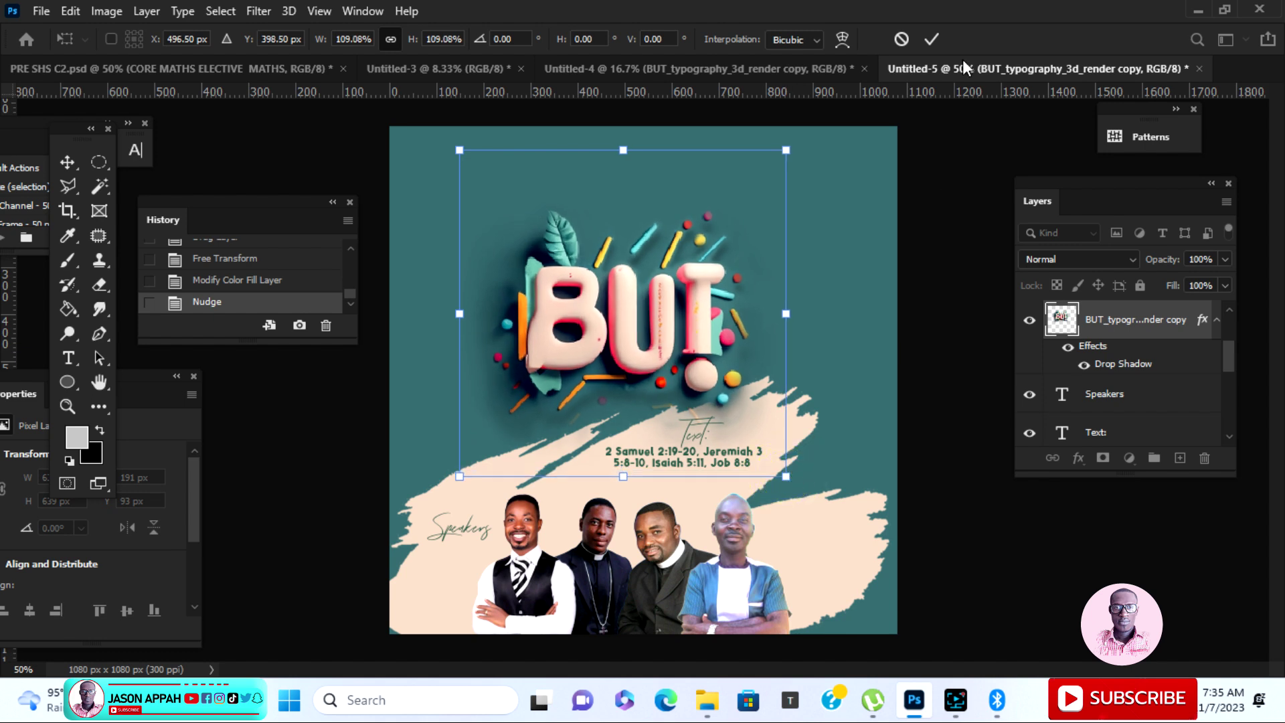
pyautogui.click(931, 39)
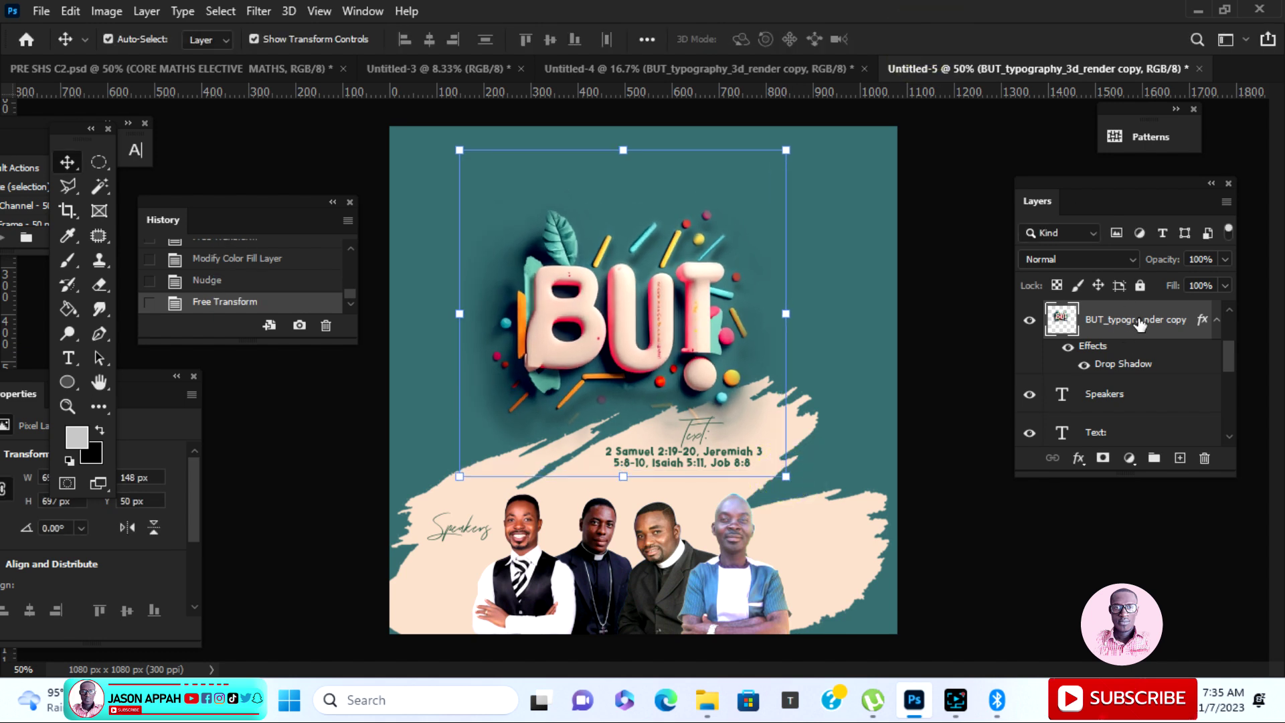
pyautogui.moveTo(1138, 323); pyautogui.dragTo(1133, 372)
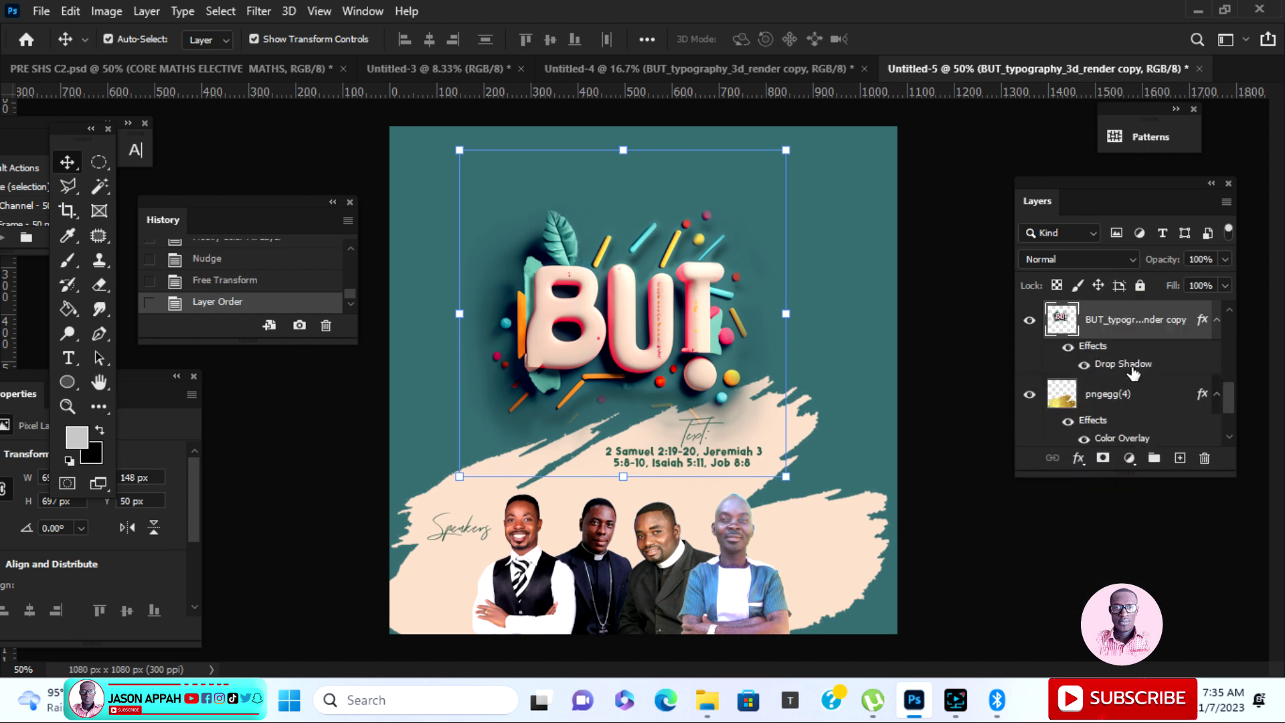
pyautogui.moveTo(1127, 322); pyautogui.dragTo(1144, 426)
# Nudge the BUT artwork right and down to X 172 px and Y 76 px, tucking its lower edge behind the brush stroke.
pyautogui.press('Right')
pyautogui.press('Right')
pyautogui.press('Right')
pyautogui.press('Right')
pyautogui.press('Right')
pyautogui.press('Right')
pyautogui.press('Right')
pyautogui.press('Right')
pyautogui.press('Right')
pyautogui.press('Right')
pyautogui.press('Right')
pyautogui.press('Right')
pyautogui.press('Right')
pyautogui.press('Right')
pyautogui.press('Right')
pyautogui.press('Right')
pyautogui.press('Right')
pyautogui.press('Right')
pyautogui.press('Right')
pyautogui.press('Right')
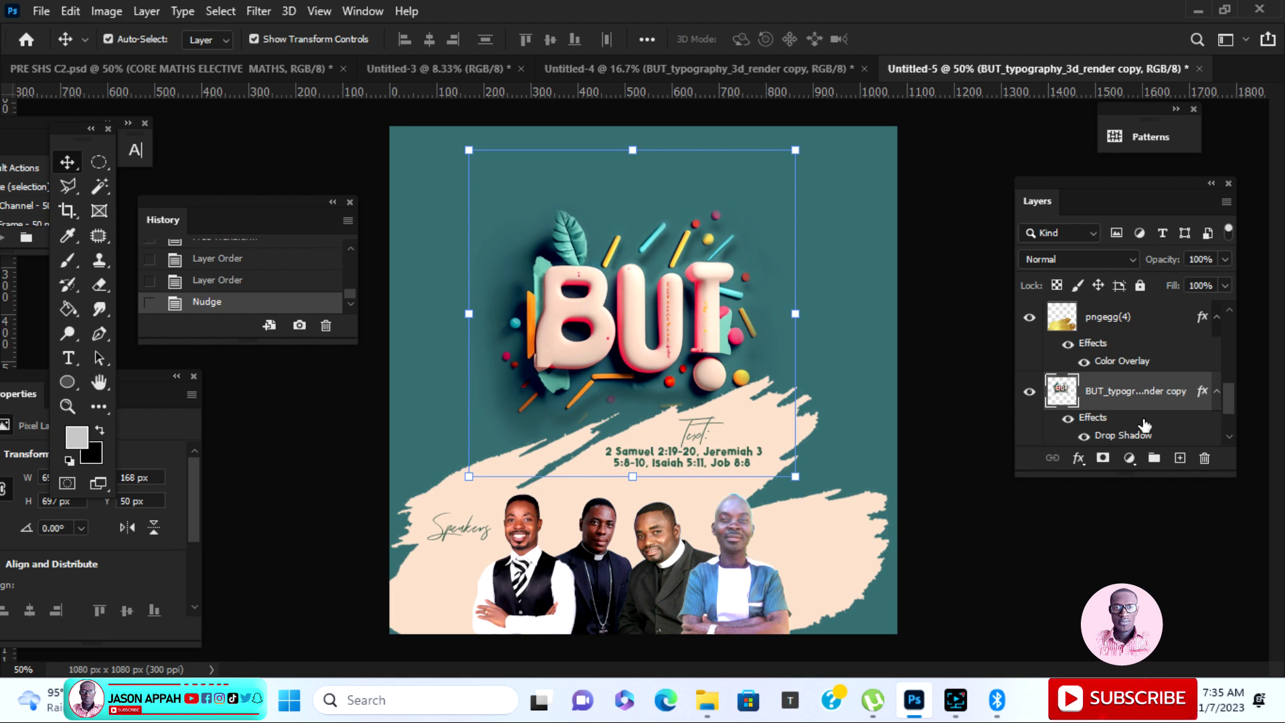
pyautogui.press('Down')
pyautogui.press('Down')
pyautogui.press('Down')
pyautogui.press('Down')
pyautogui.press('Down')
pyautogui.press('Down')
pyautogui.press('Down')
pyautogui.press('Down')
pyautogui.press('Down')
pyautogui.press('Down')
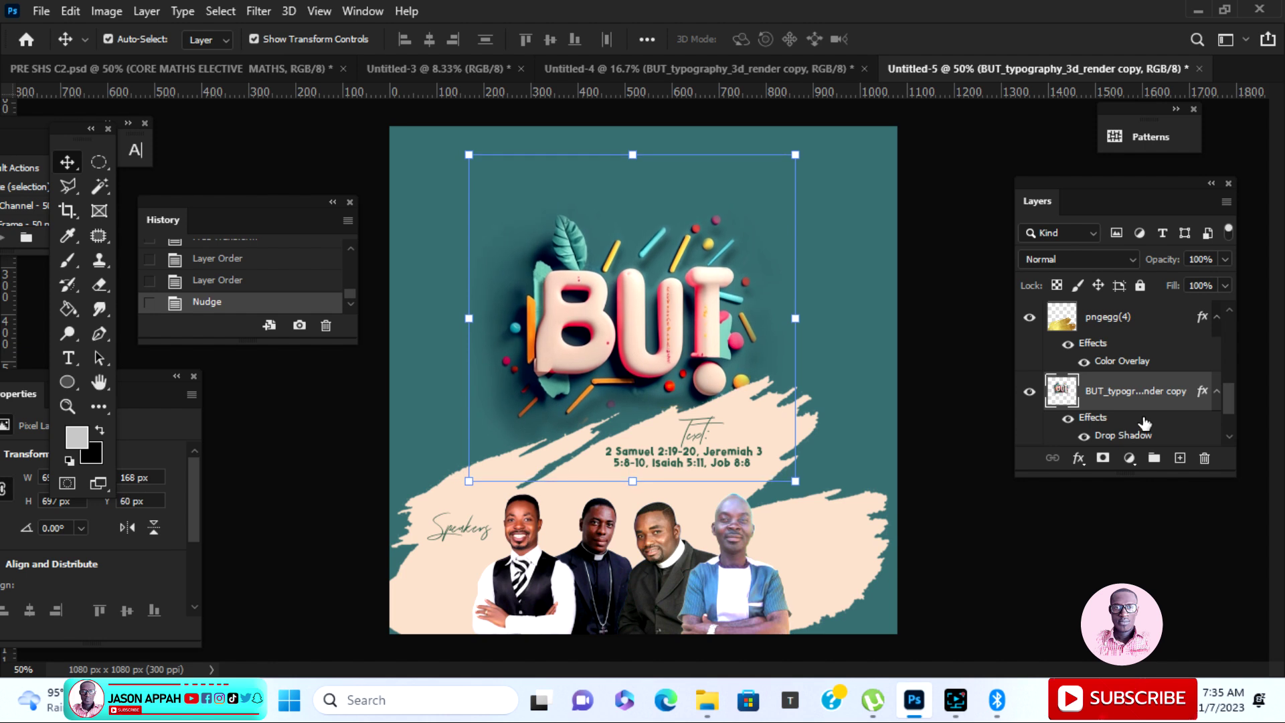
pyautogui.press('Down')
pyautogui.press('Down')
pyautogui.press('Down')
pyautogui.press('Down')
pyautogui.press('Down')
pyautogui.press('Down')
pyautogui.press('Down')
pyautogui.press('Down')
pyautogui.press('Down')
pyautogui.press('Down')
pyautogui.press('Down')
pyautogui.press('Down')
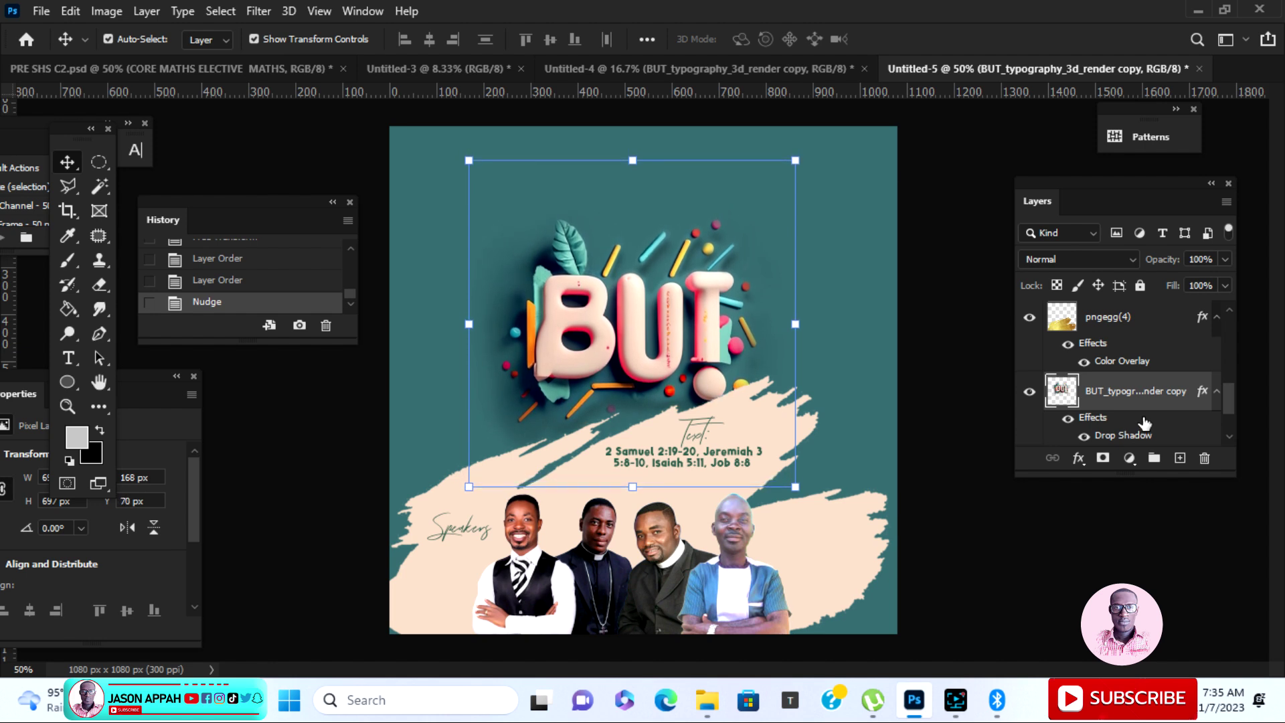
pyautogui.press('Right')
pyautogui.press('Right')
pyautogui.press('Down')
pyautogui.press('Down')
pyautogui.press('Down')
pyautogui.press('Down')
pyautogui.press('Right')
pyautogui.press('Right')
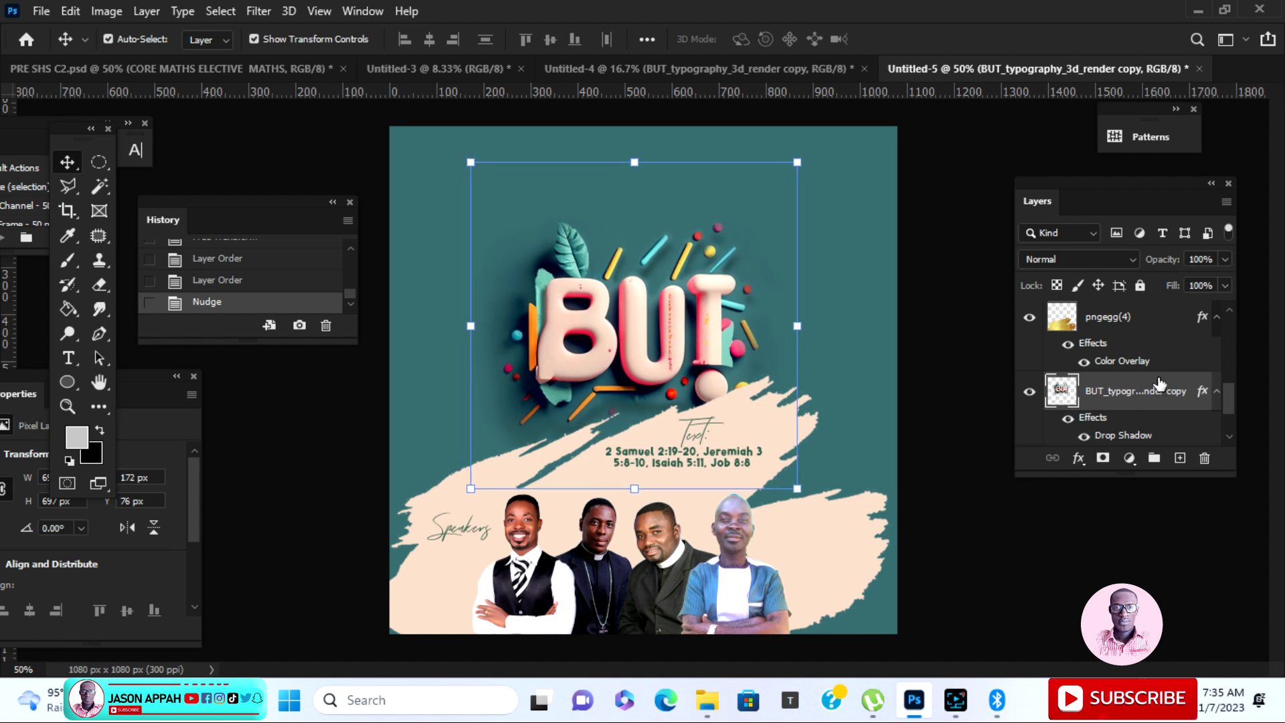
# Copy the round logo from Untitled-4 into Untitled-5, scale it to about 36.8% and place it centrally above the BUT artwork.
pyautogui.click(750, 67)
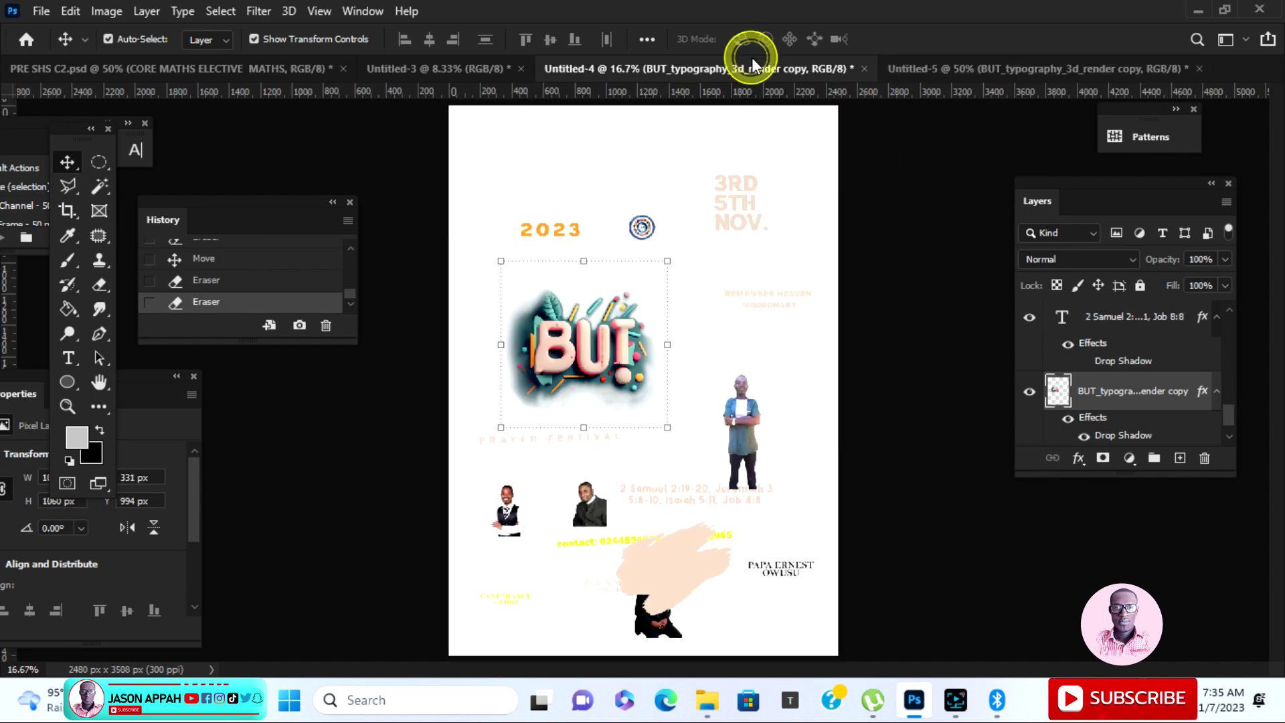
pyautogui.moveTo(641, 228); pyautogui.dragTo(960, 82)
pyautogui.moveTo(641, 230); pyautogui.dragTo(642, 231)
pyautogui.hotkey('ctrl', 't')
pyautogui.moveTo(690, 274); pyautogui.dragTo(642, 177)
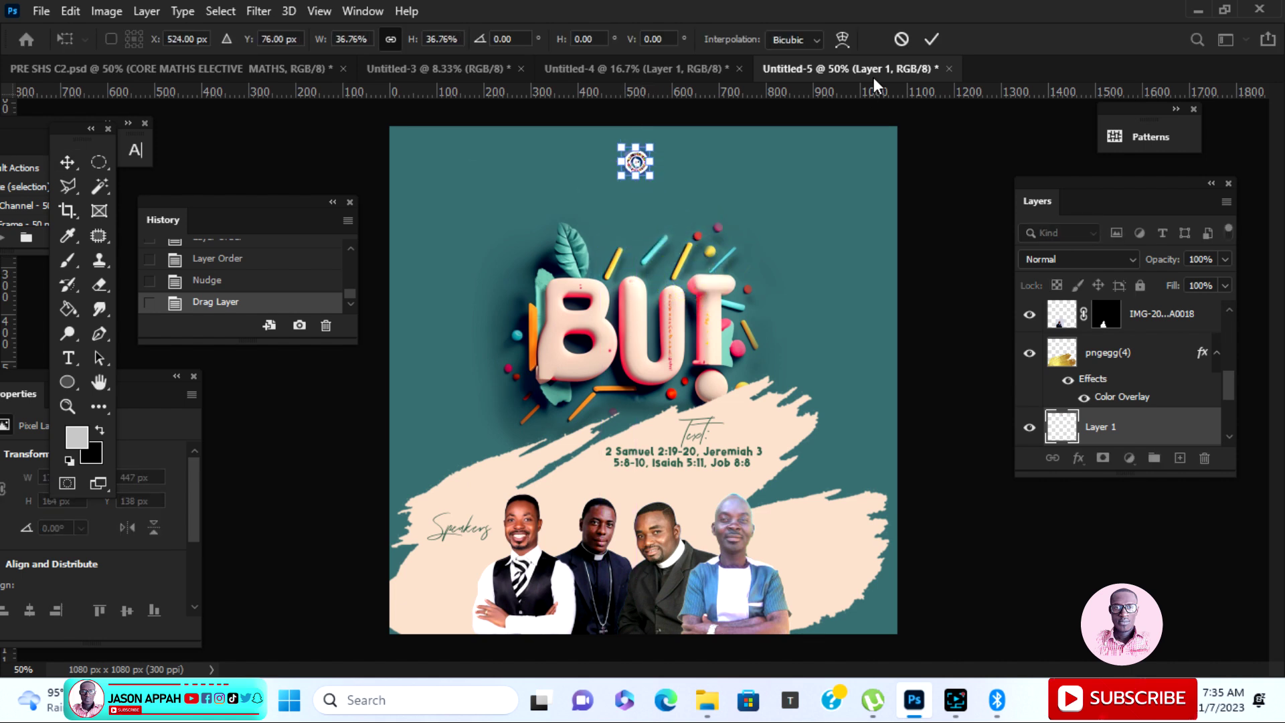
pyautogui.click(932, 39)
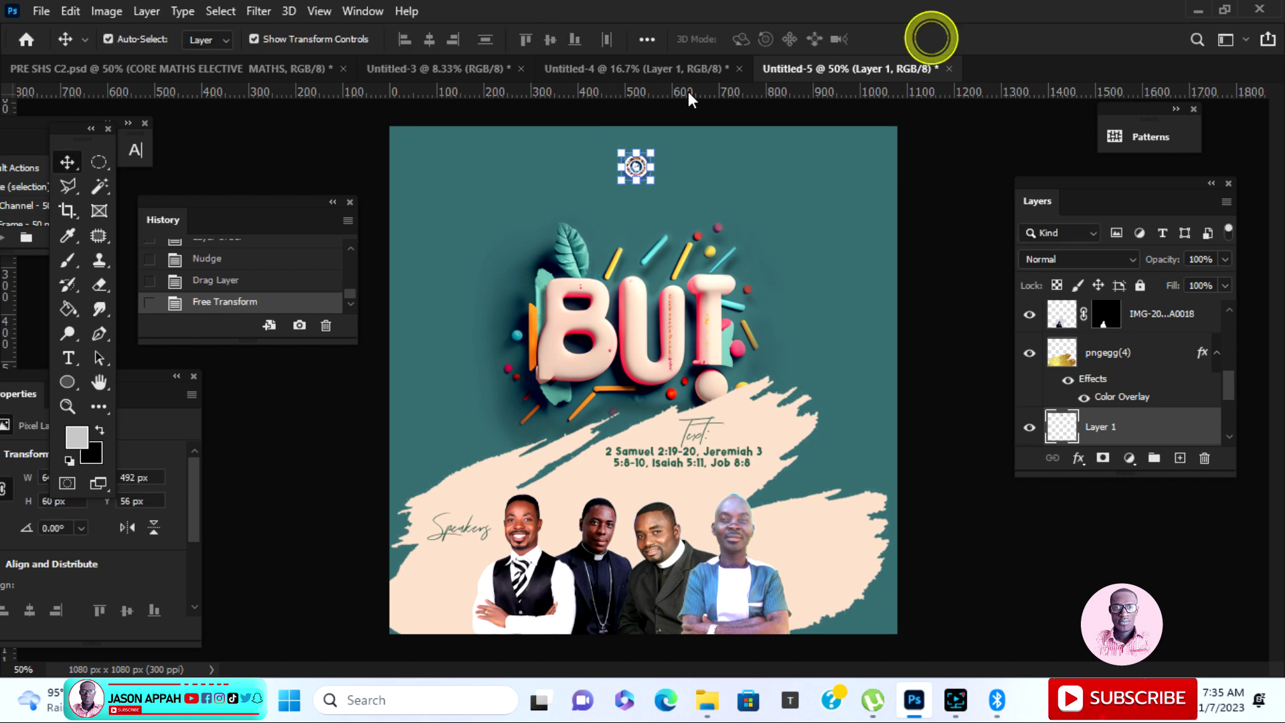
# Copy the REMEMBER HEAVEN MISSIONARY text from Untitled-4 into Untitled-5 and scale it to about 71.8% below the round logo.
pyautogui.click(646, 68)
pyautogui.click(939, 239)
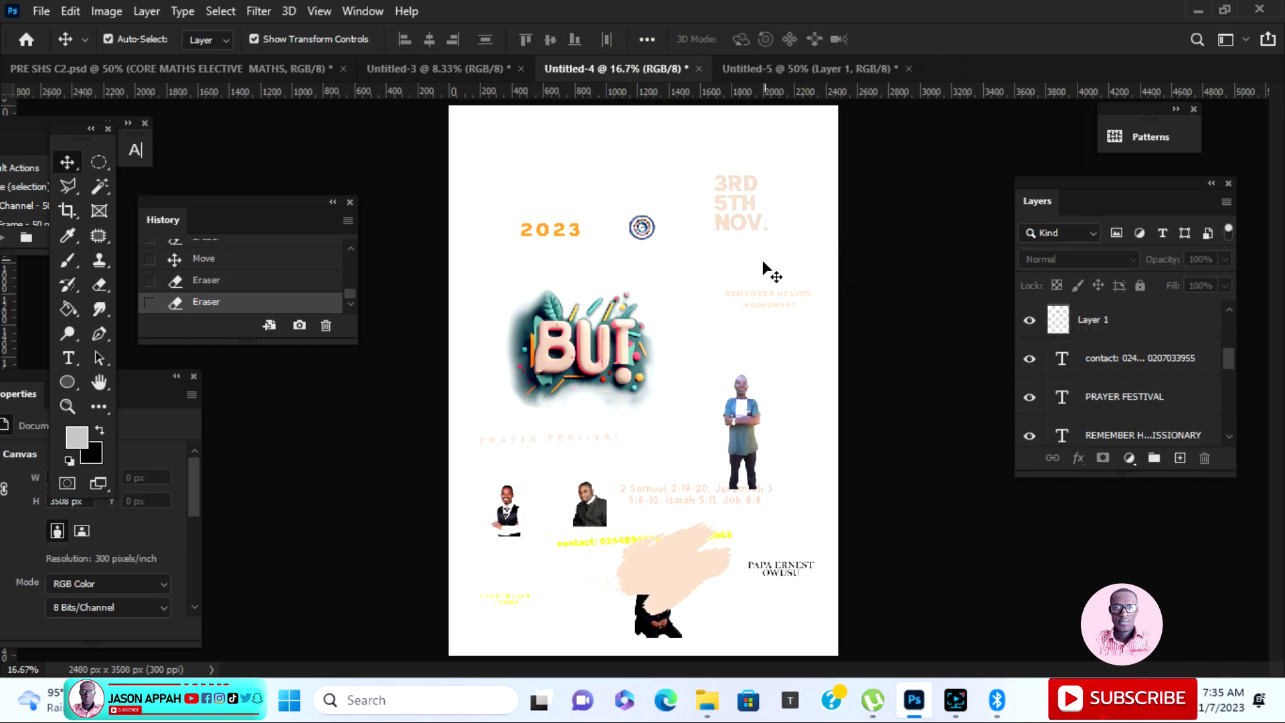
pyautogui.moveTo(776, 304); pyautogui.dragTo(665, 202)
pyautogui.click(934, 39)
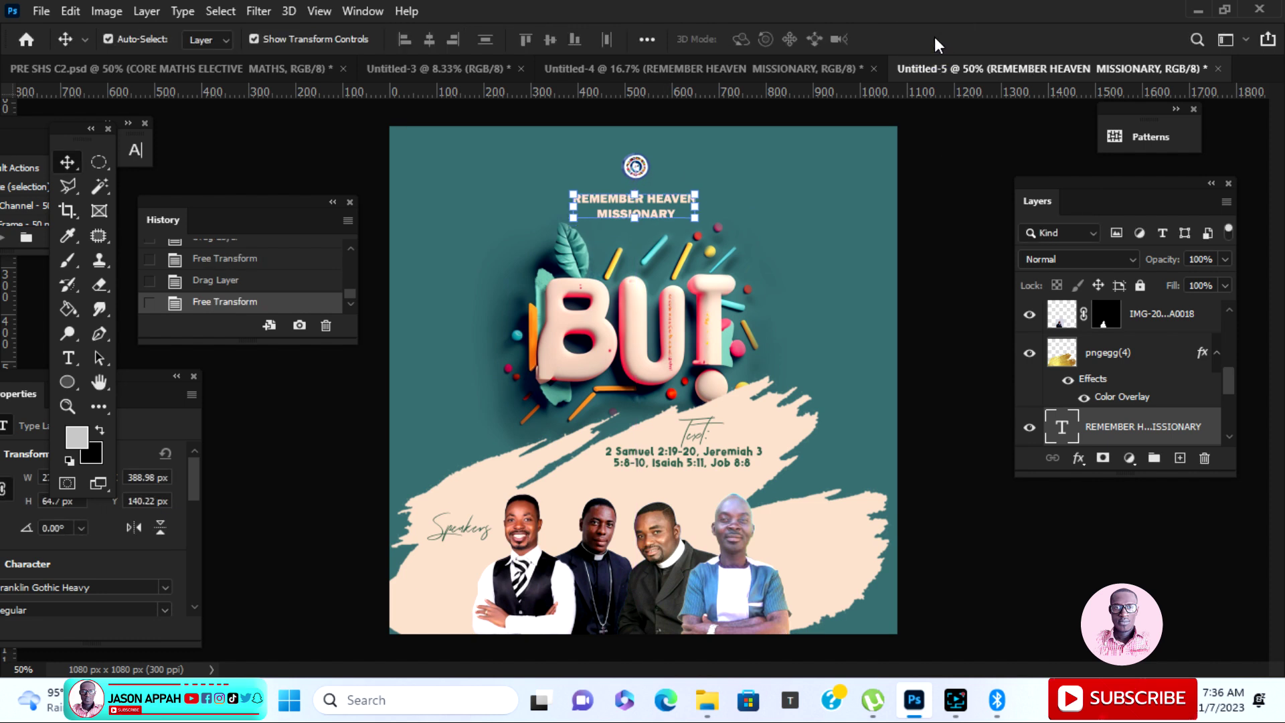
pyautogui.moveTo(698, 194); pyautogui.dragTo(663, 201)
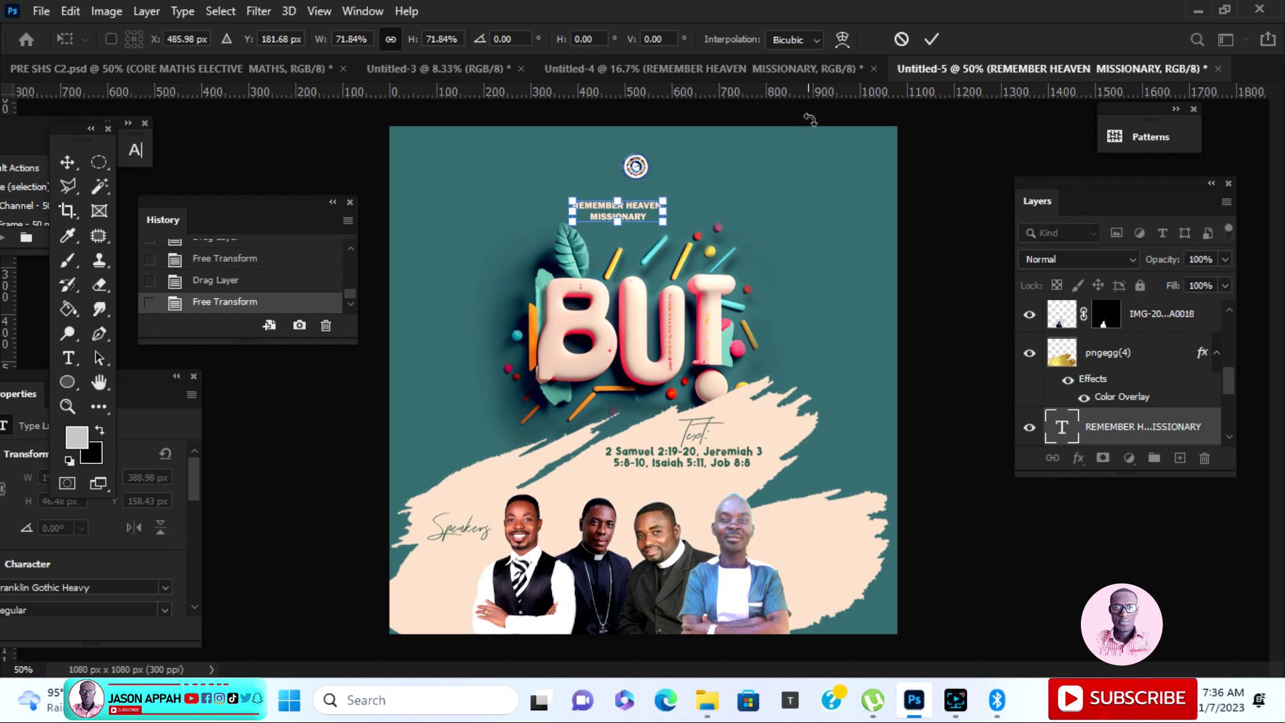
pyautogui.click(933, 39)
# Nudge the REMEMBER HEAVEN MISSIONARY text up and right to about X 429 px, Y 122 px, centring it under the logo.
pyautogui.press('Up')
pyautogui.press('Up')
pyautogui.press('Up')
pyautogui.press('Up')
pyautogui.press('Up')
pyautogui.press('Up')
pyautogui.press('Up')
pyautogui.press('Up')
pyautogui.press('Up')
pyautogui.press('Up')
pyautogui.press('Up')
pyautogui.press('Up')
pyautogui.press('Up')
pyautogui.press('Up')
pyautogui.press('Up')
pyautogui.press('Up')
pyautogui.press('Up')
pyautogui.press('Up')
pyautogui.press('Up')
pyautogui.press('Up')
pyautogui.press('Up')
pyautogui.press('Up')
pyautogui.press('Up')
pyautogui.press('Up')
pyautogui.press('Up')
pyautogui.press('Up')
pyautogui.press('Right')
pyautogui.press('Right')
pyautogui.press('Right')
pyautogui.press('Right')
pyautogui.press('Right')
pyautogui.press('Right')
pyautogui.press('Right')
pyautogui.press('Right')
pyautogui.press('Right')
pyautogui.press('Right')
pyautogui.press('Right')
pyautogui.press('Right')
pyautogui.press('Right')
pyautogui.press('Right')
pyautogui.press('Right')
pyautogui.press('Right')
pyautogui.press('Right')
pyautogui.press('Right')
pyautogui.press('Right')
pyautogui.press('Right')
pyautogui.press('Right')
pyautogui.press('Right')
pyautogui.press('Right')
pyautogui.press('Right')
pyautogui.press('Right')
pyautogui.press('Right')
pyautogui.press('Right')
pyautogui.press('Right')
pyautogui.press('Right')
pyautogui.press('Right')
pyautogui.press('Right')
pyautogui.press('Right')
pyautogui.press('Right')
pyautogui.press('Right')
pyautogui.press('Right')
pyautogui.press('Right')
pyautogui.press('Up')
pyautogui.press('Up')
pyautogui.press('Up')
pyautogui.press('Up')
pyautogui.press('Up')
pyautogui.press('Up')
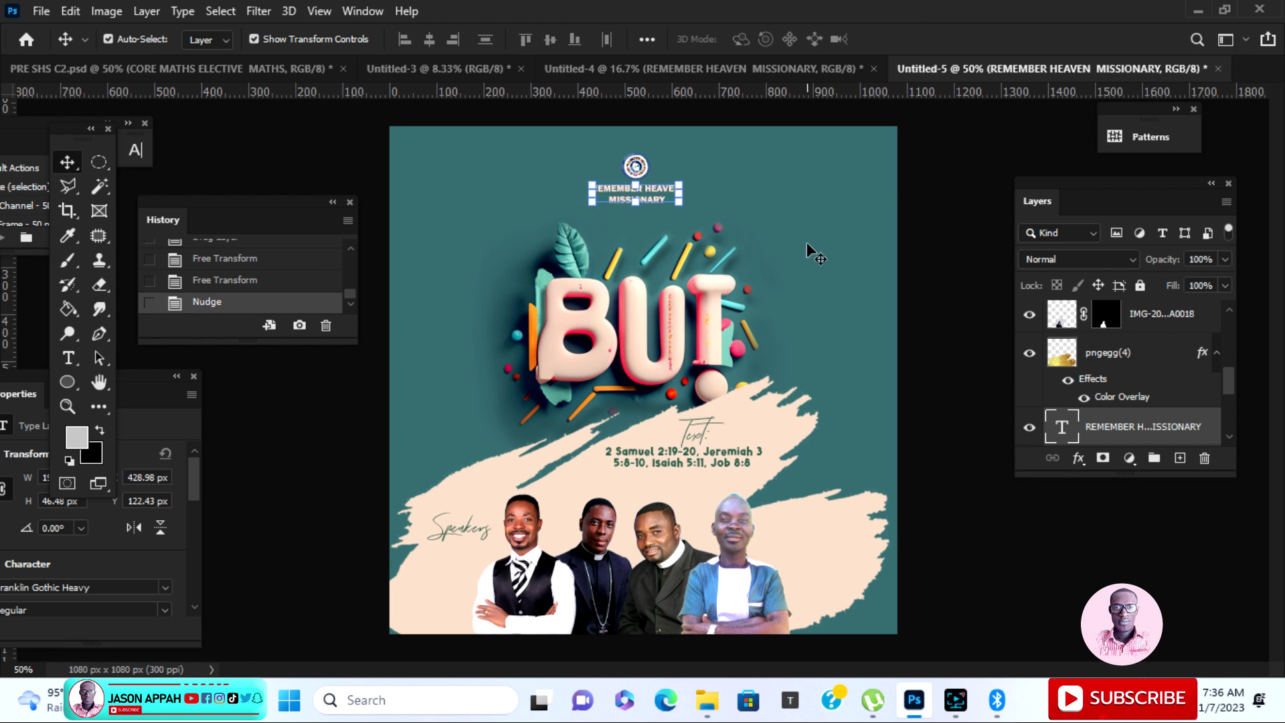
# Set the leading of the REMEMBER HEAVEN MISSIONARY text to 4 pt.
pyautogui.moveTo(132, 372); pyautogui.dragTo(279, 363)
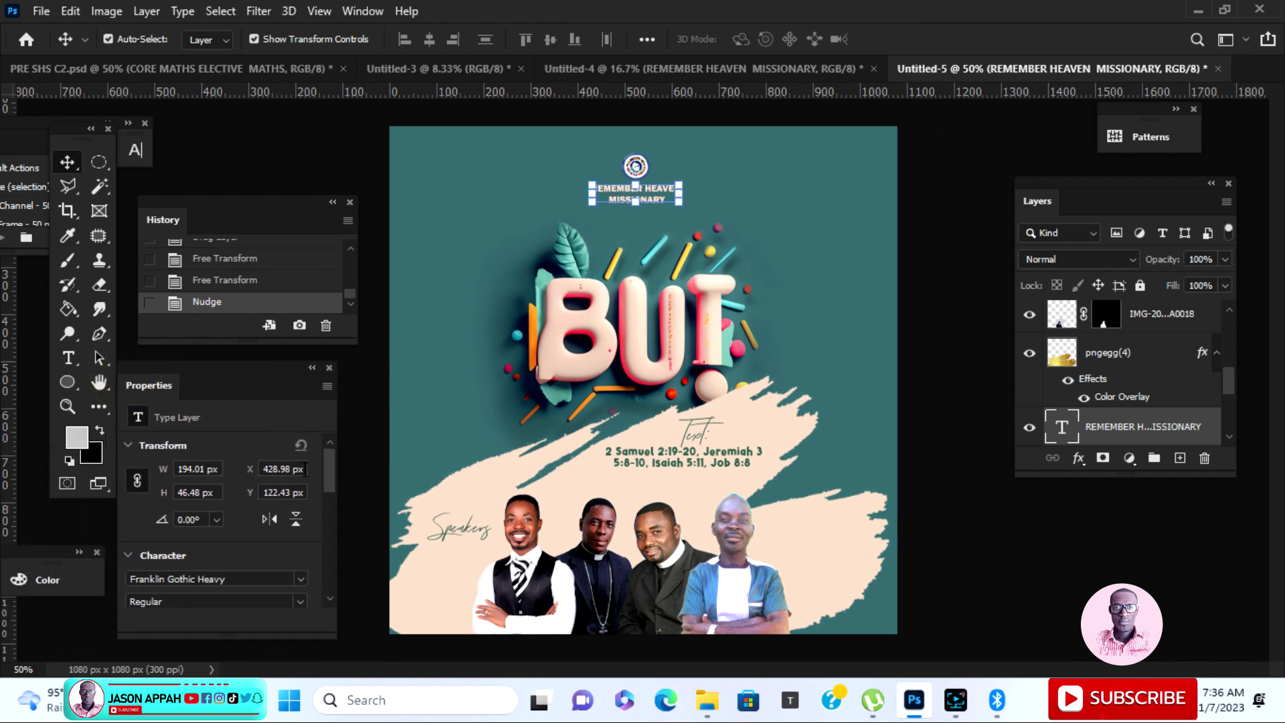
pyautogui.moveTo(327, 476); pyautogui.dragTo(239, 507)
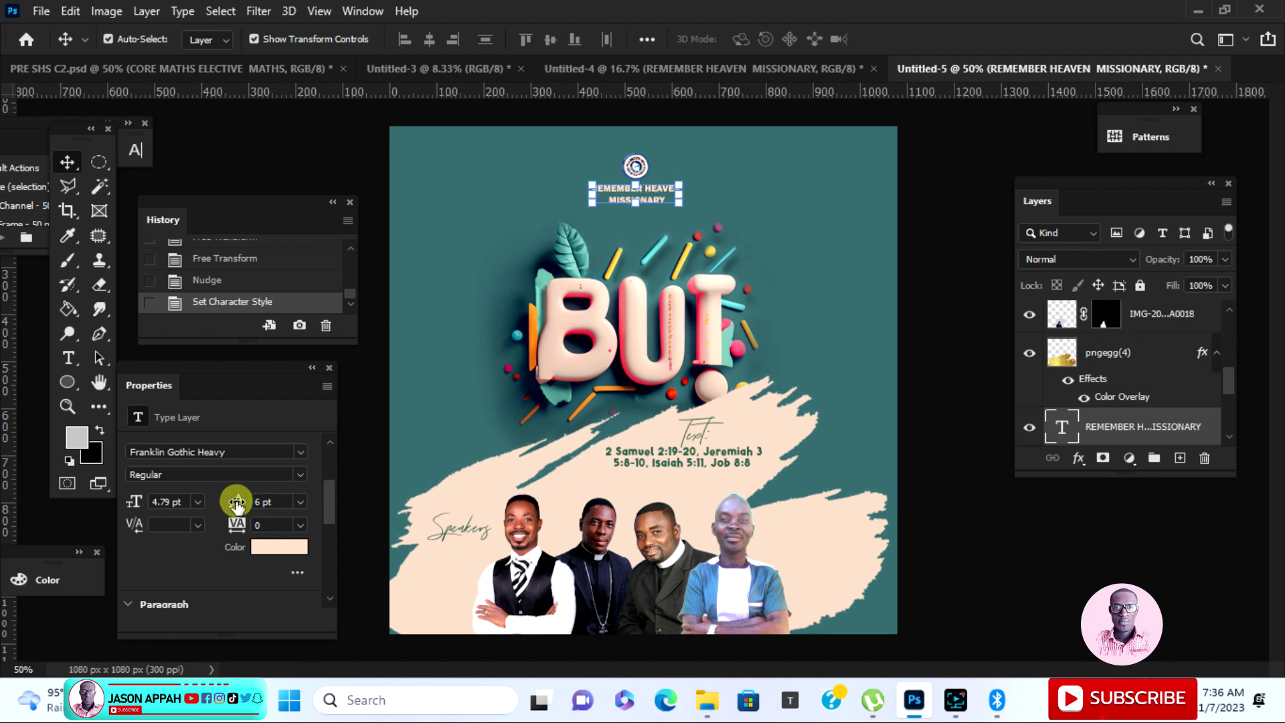
pyautogui.moveTo(237, 506); pyautogui.dragTo(235, 500)
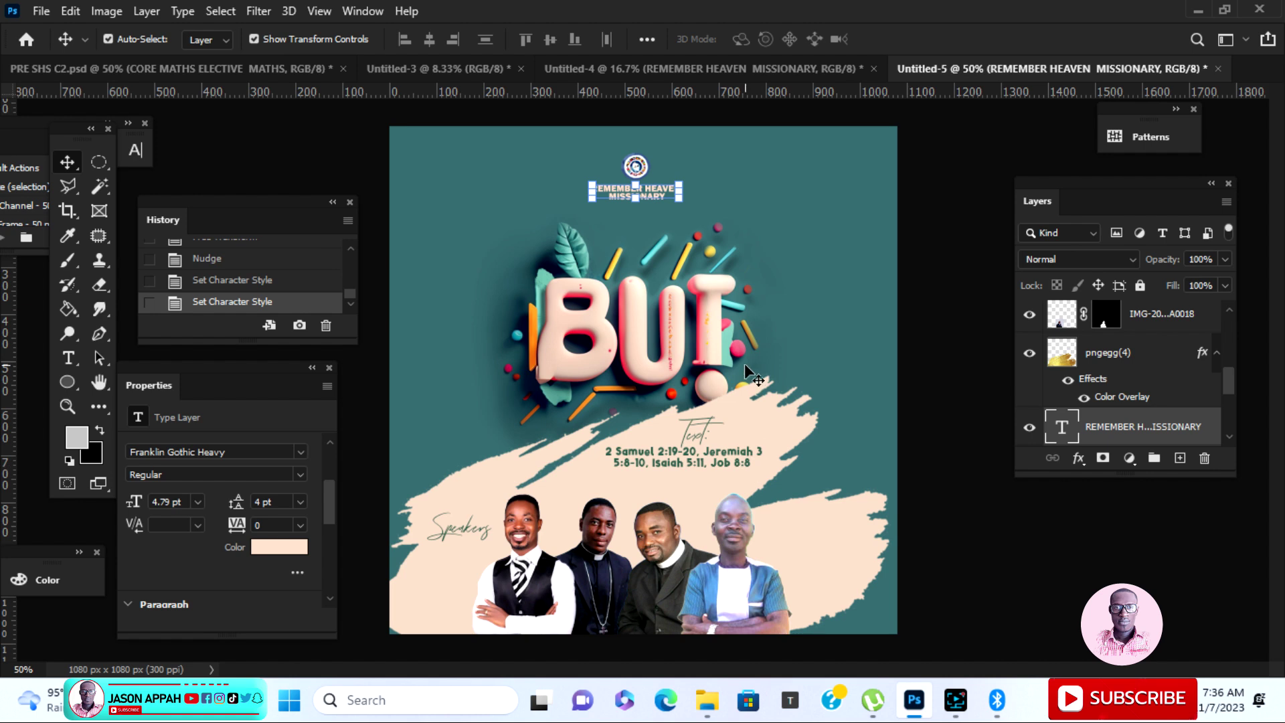
# Nudge the REMEMBER HEAVEN MISSIONARY text up toward the logo and 6 px to the right.
pyautogui.press('Up')
pyautogui.press('Up')
pyautogui.press('Up')
pyautogui.press('Up')
pyautogui.press('Up')
pyautogui.press('Up')
pyautogui.press('Up')
pyautogui.press('Up')
pyautogui.press('Up')
pyautogui.press('Up')
pyautogui.press('Right')
pyautogui.press('Right')
pyautogui.press('Right')
pyautogui.press('Right')
pyautogui.press('Right')
pyautogui.press('Right')
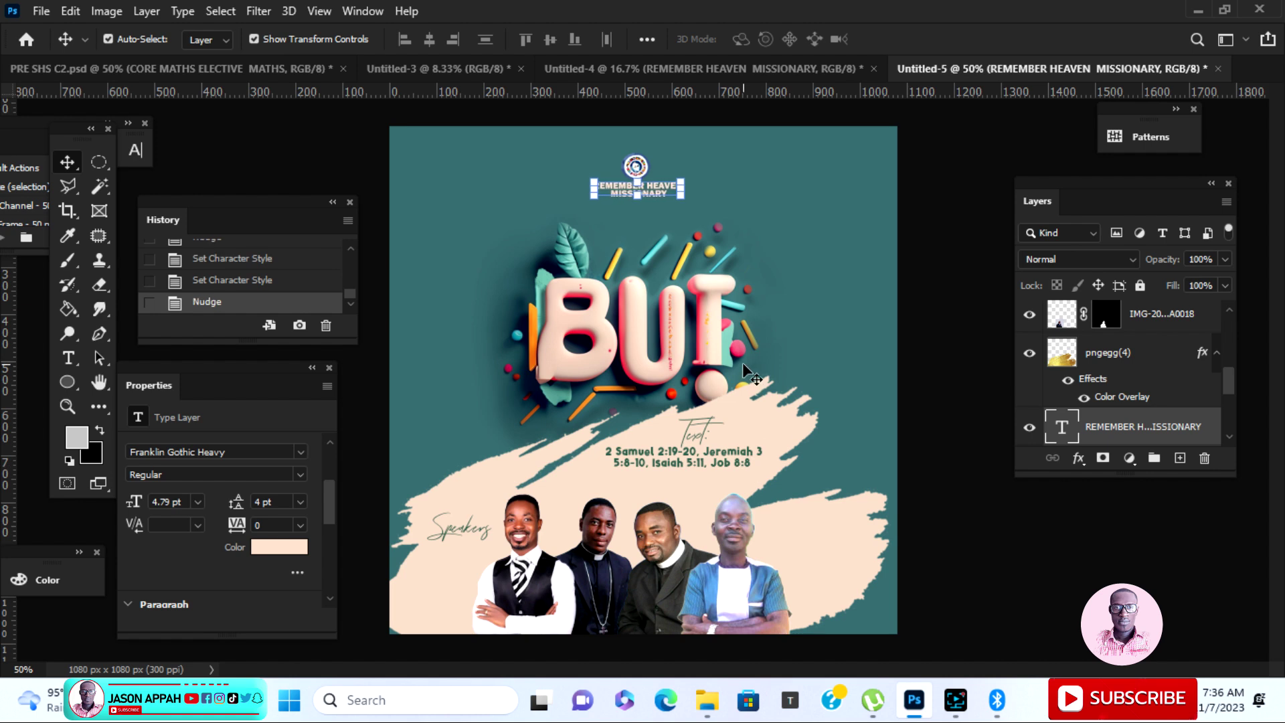
# Nudge the logo down to Y 58 px and the REMEMBER HEAVEN MISSIONARY text down to about Y 124 px.
pyautogui.click(936, 306)
pyautogui.click(644, 200)
pyautogui.click(628, 193)
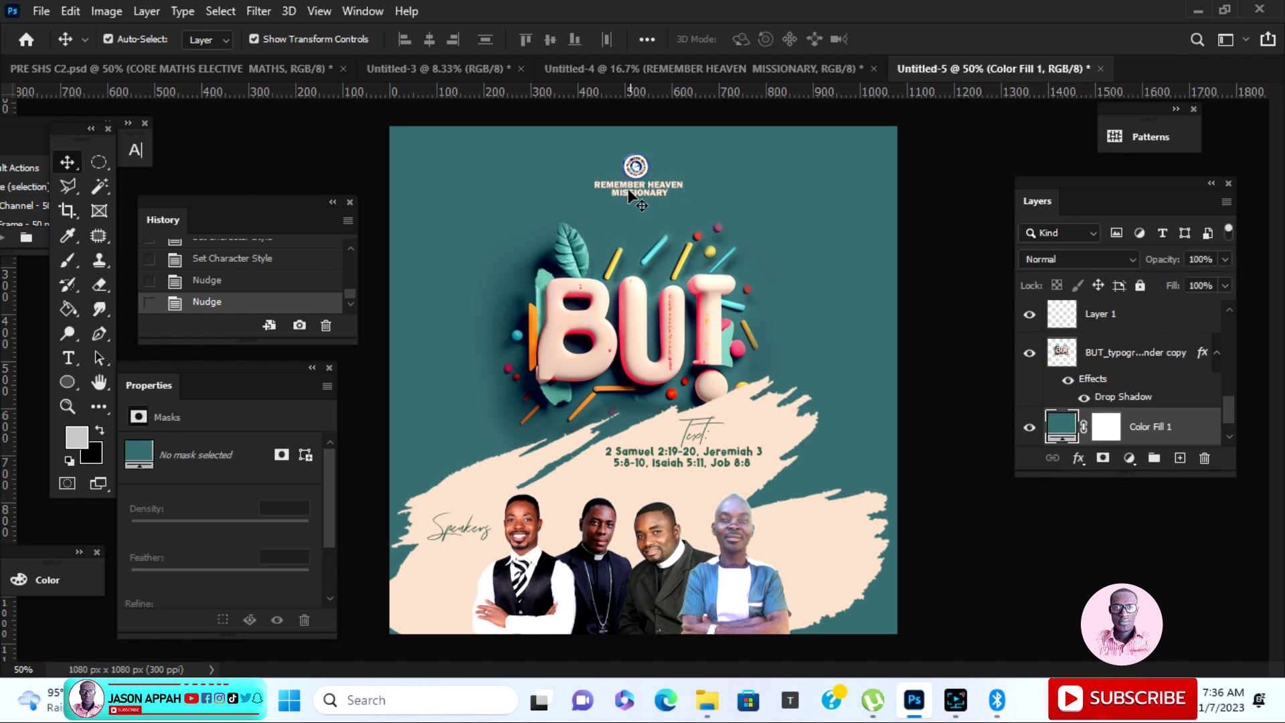
pyautogui.press('Down')
pyautogui.press('Down')
pyautogui.press('Down')
pyautogui.press('Down')
pyautogui.press('Down')
pyautogui.press('Down')
pyautogui.press('Down')
pyautogui.press('Down')
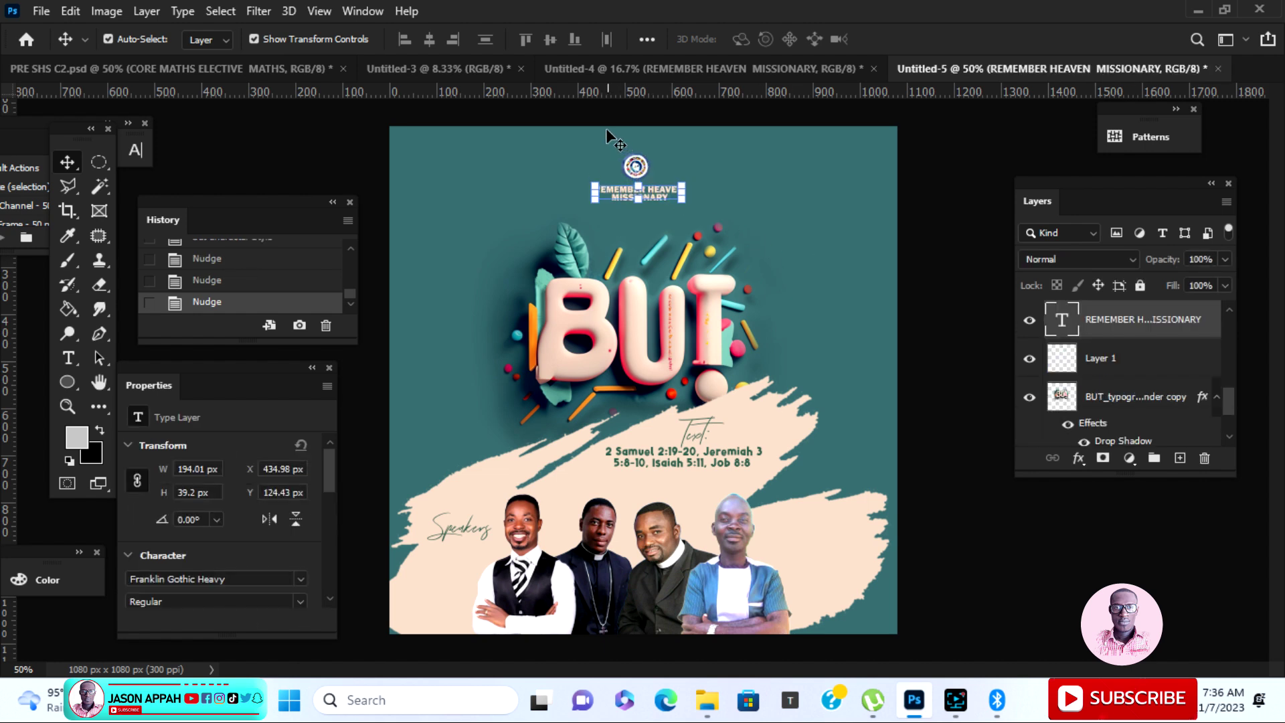
pyautogui.click(637, 169)
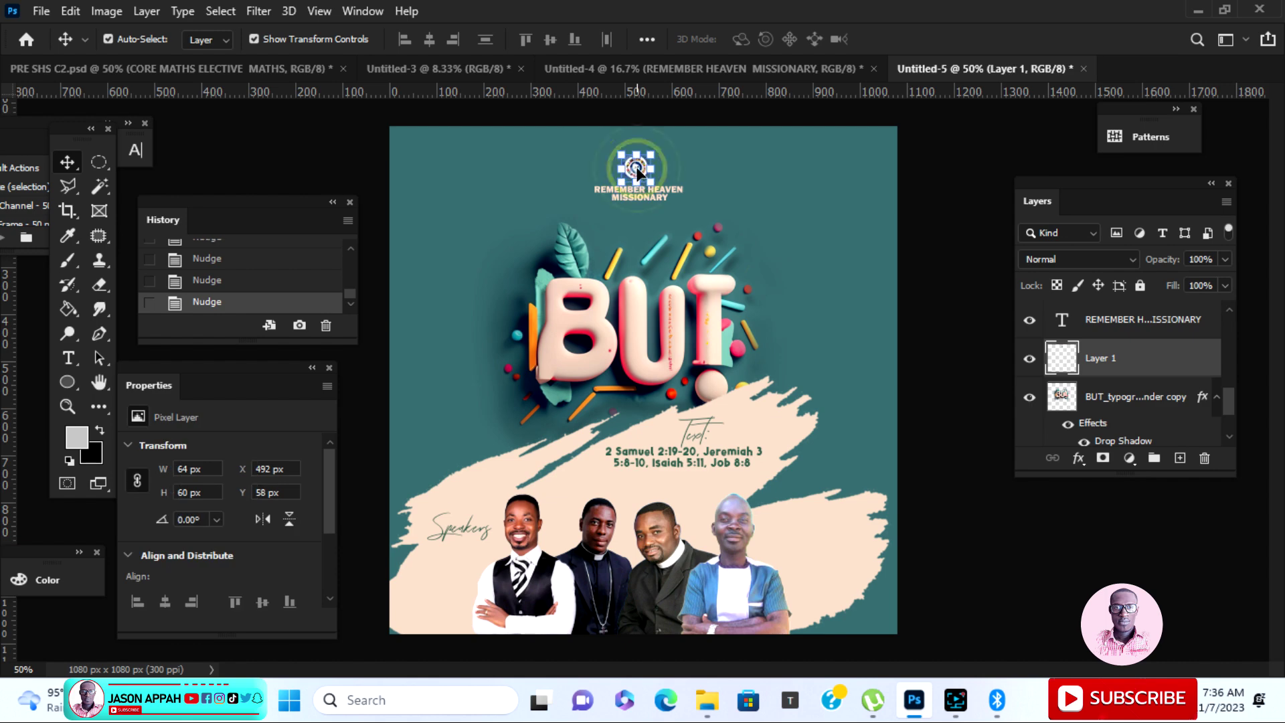
# Copy the PRAYER FESTIVAL text from Untitled-4 into Untitled-5 and scale it to about 63.5%.
pyautogui.click(683, 71)
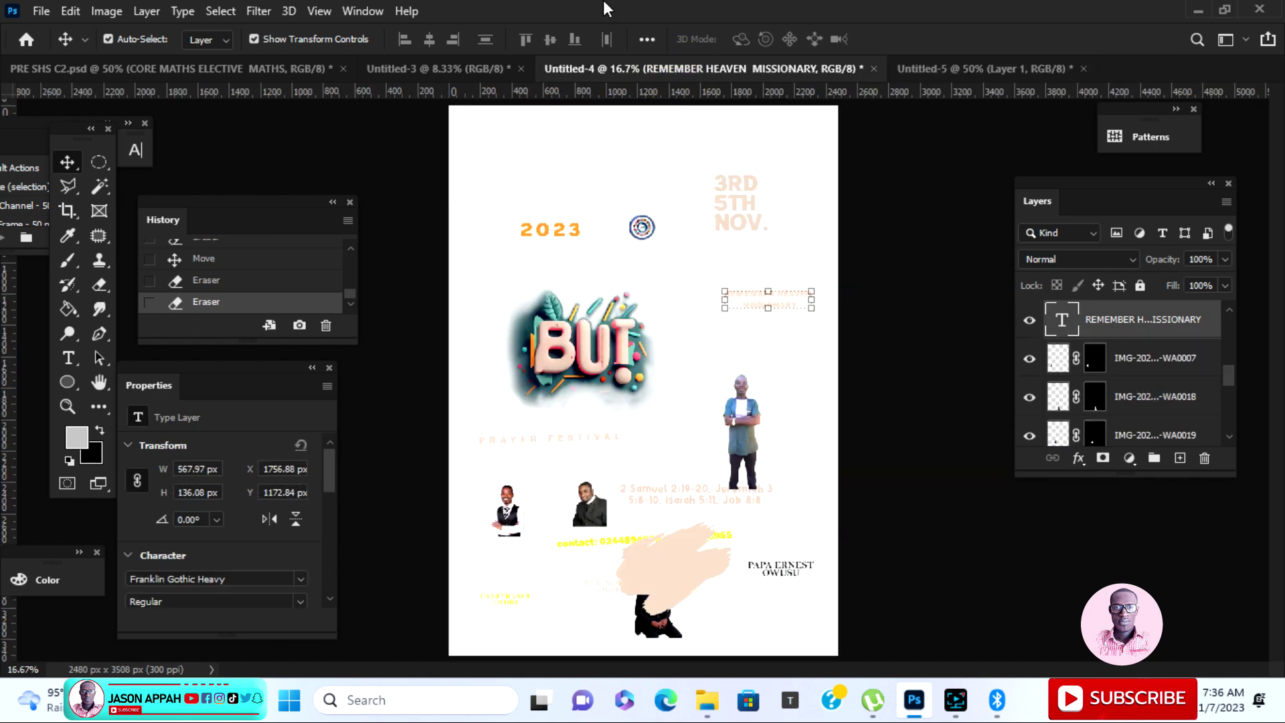
pyautogui.moveTo(577, 441); pyautogui.dragTo(460, 383)
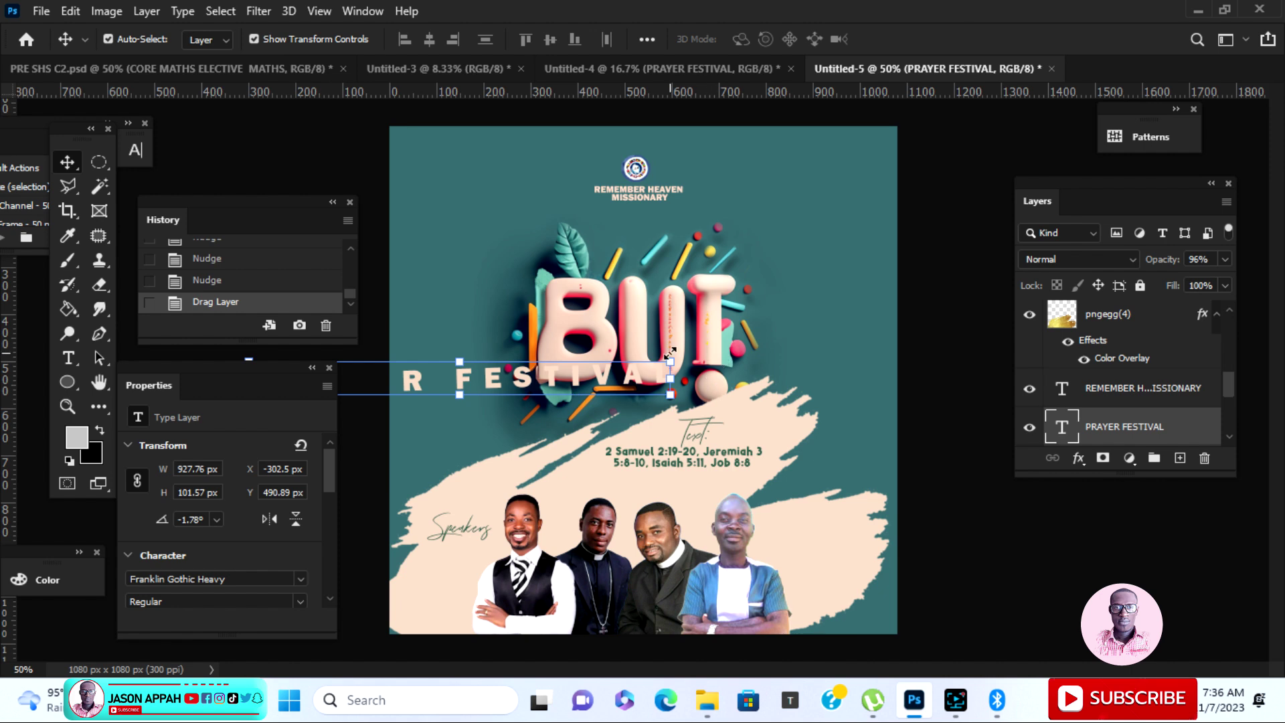
pyautogui.moveTo(671, 359); pyautogui.dragTo(616, 276)
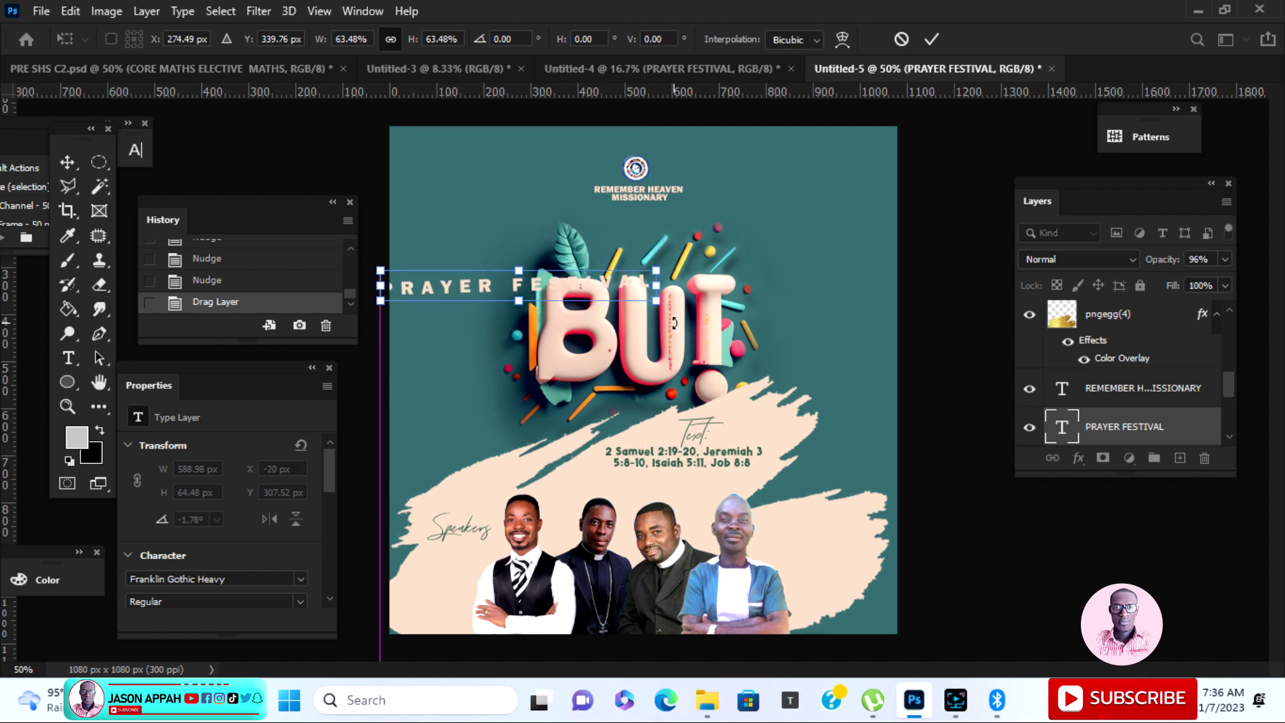
# Rotate the PRAYER FESTIVAL text to about 88.7°, shrink it to about 475 px tall and place it vertically left of the BUT artwork.
pyautogui.moveTo(659, 345); pyautogui.dragTo(473, 481)
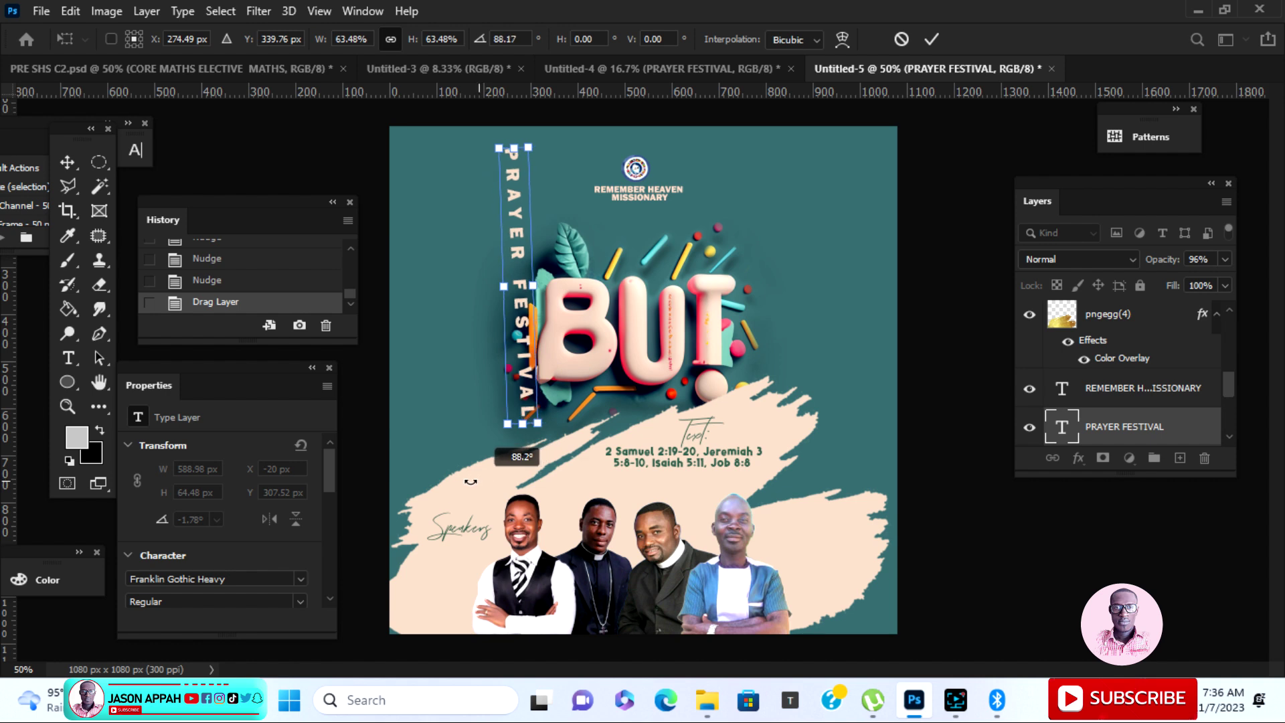
pyautogui.moveTo(547, 426); pyautogui.dragTo(486, 493)
pyautogui.moveTo(536, 147); pyautogui.dragTo(531, 201)
pyautogui.click(927, 39)
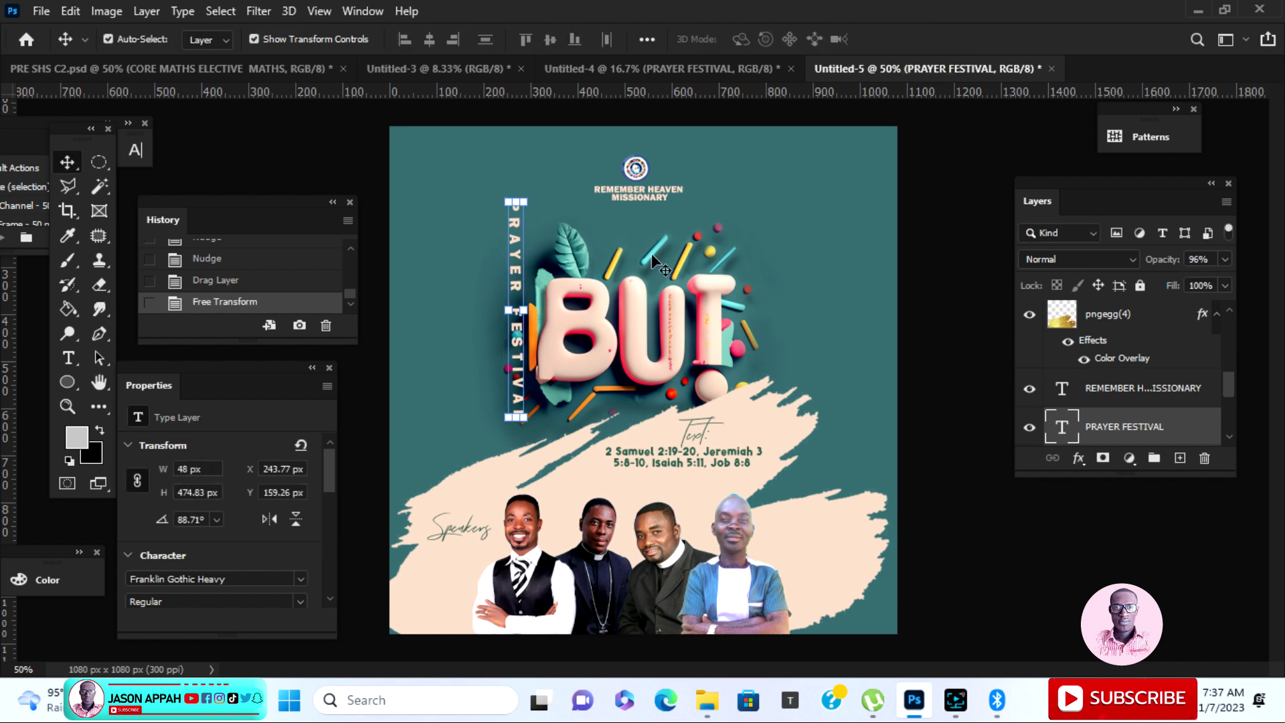
pyautogui.moveTo(516, 270); pyautogui.dragTo(440, 308)
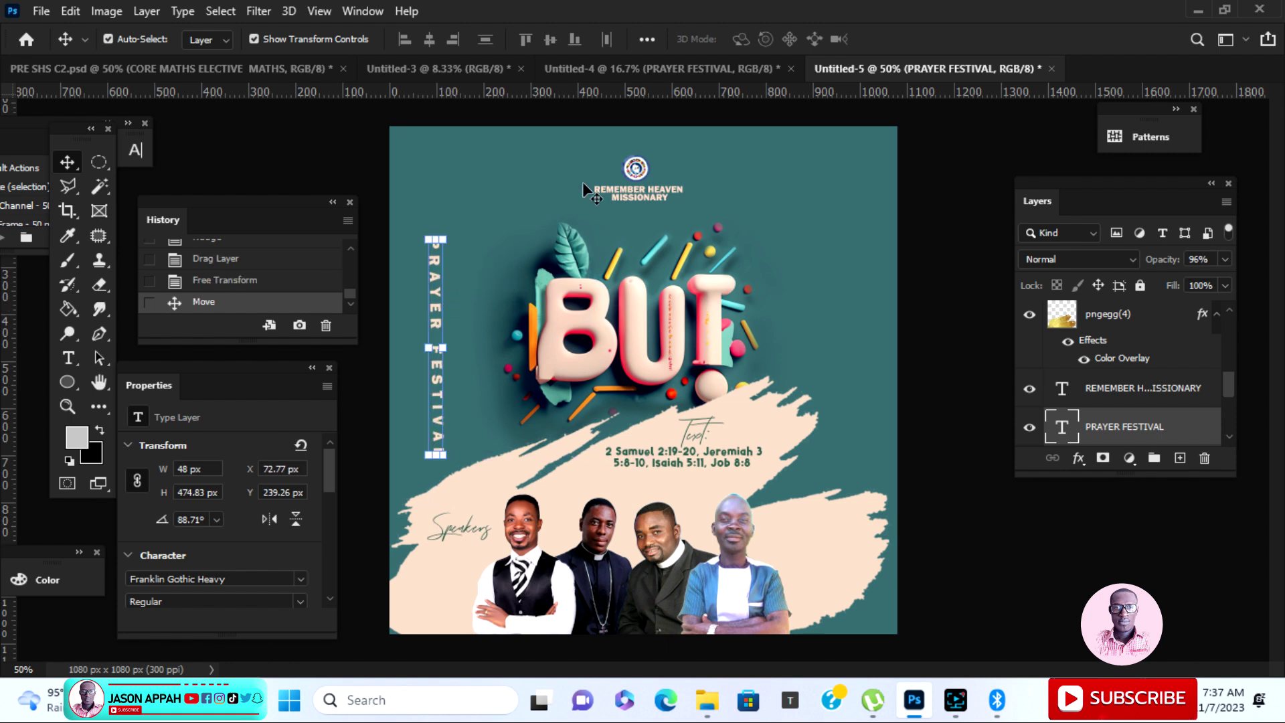
pyautogui.moveTo(434, 307); pyautogui.dragTo(446, 306)
# Copy the yellow contact line from Untitled-4 into Untitled-5, scale it to about 33.6% and straighten its tilt by about 4°.
pyautogui.click(687, 78)
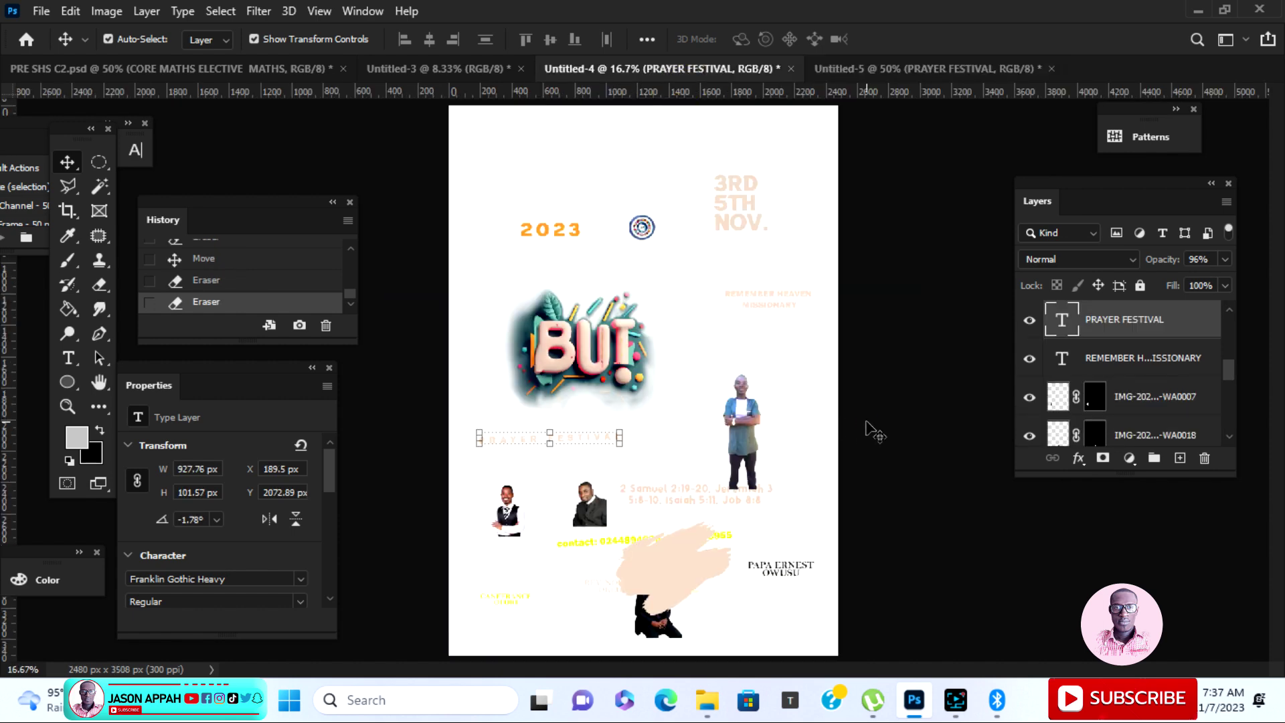
pyautogui.click(873, 432)
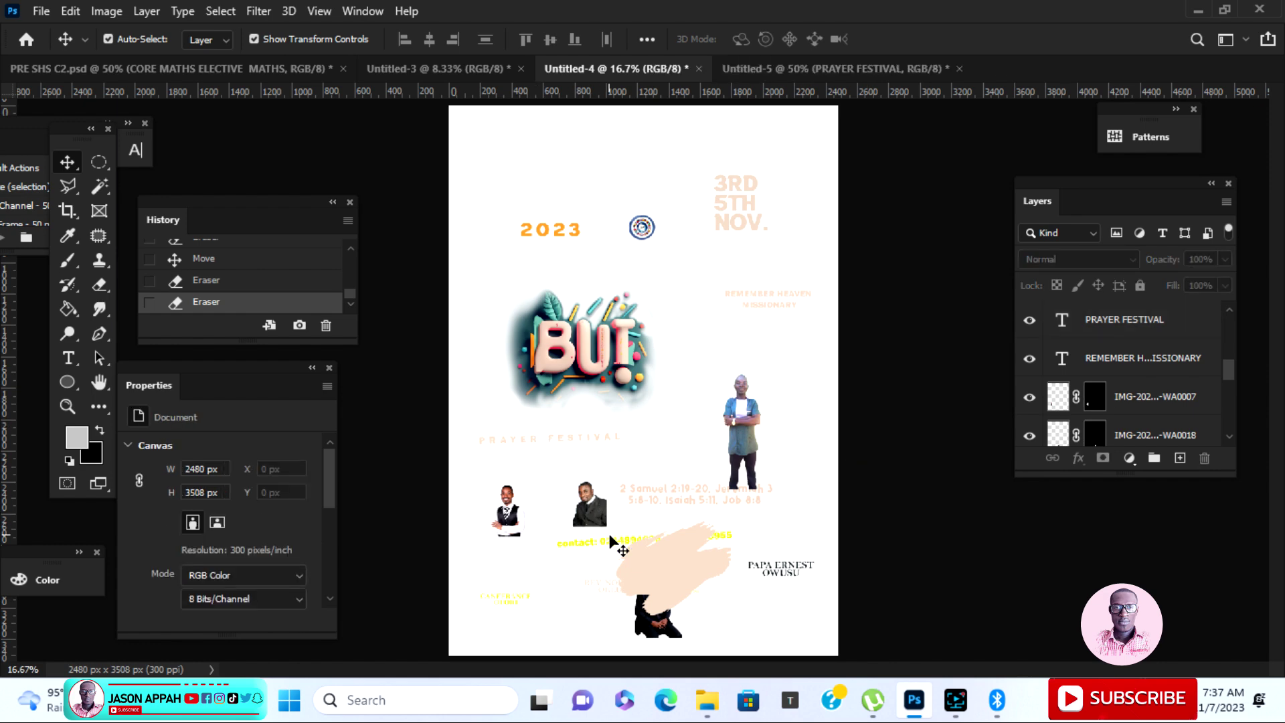
pyautogui.moveTo(616, 548); pyautogui.dragTo(792, 181)
pyautogui.moveTo(472, 323); pyautogui.dragTo(473, 324)
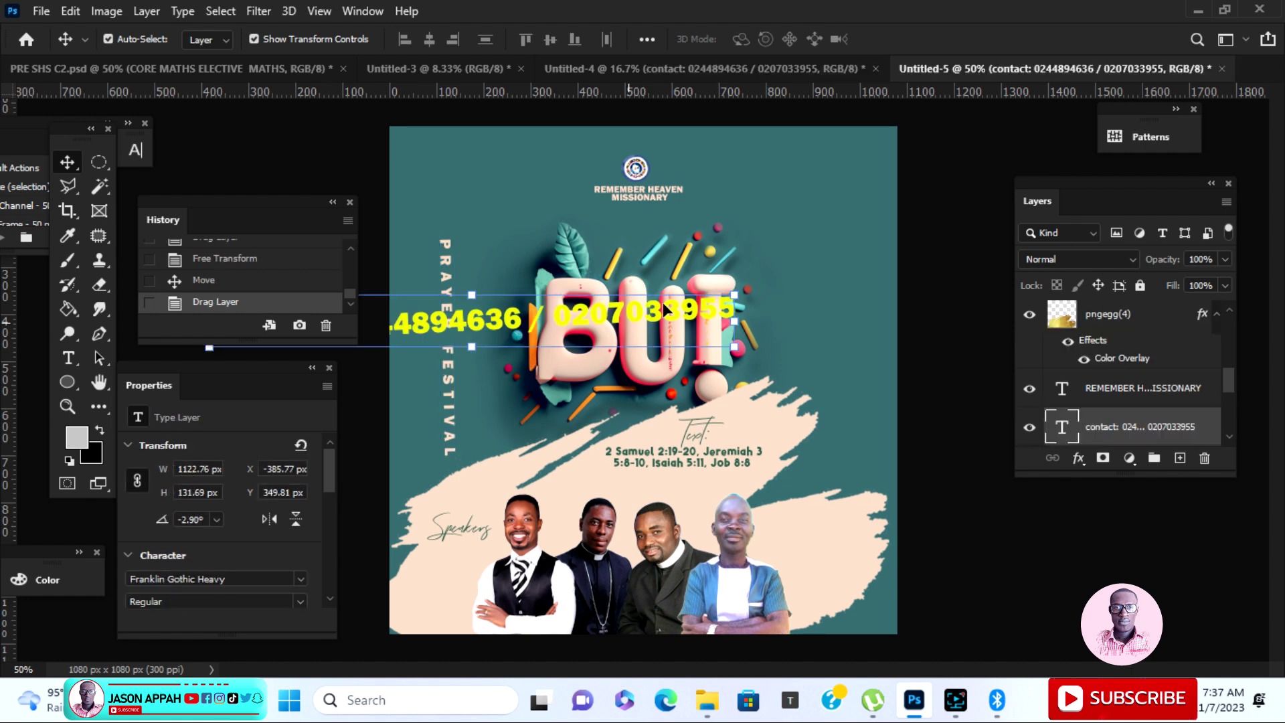
pyautogui.moveTo(733, 293); pyautogui.dragTo(632, 399)
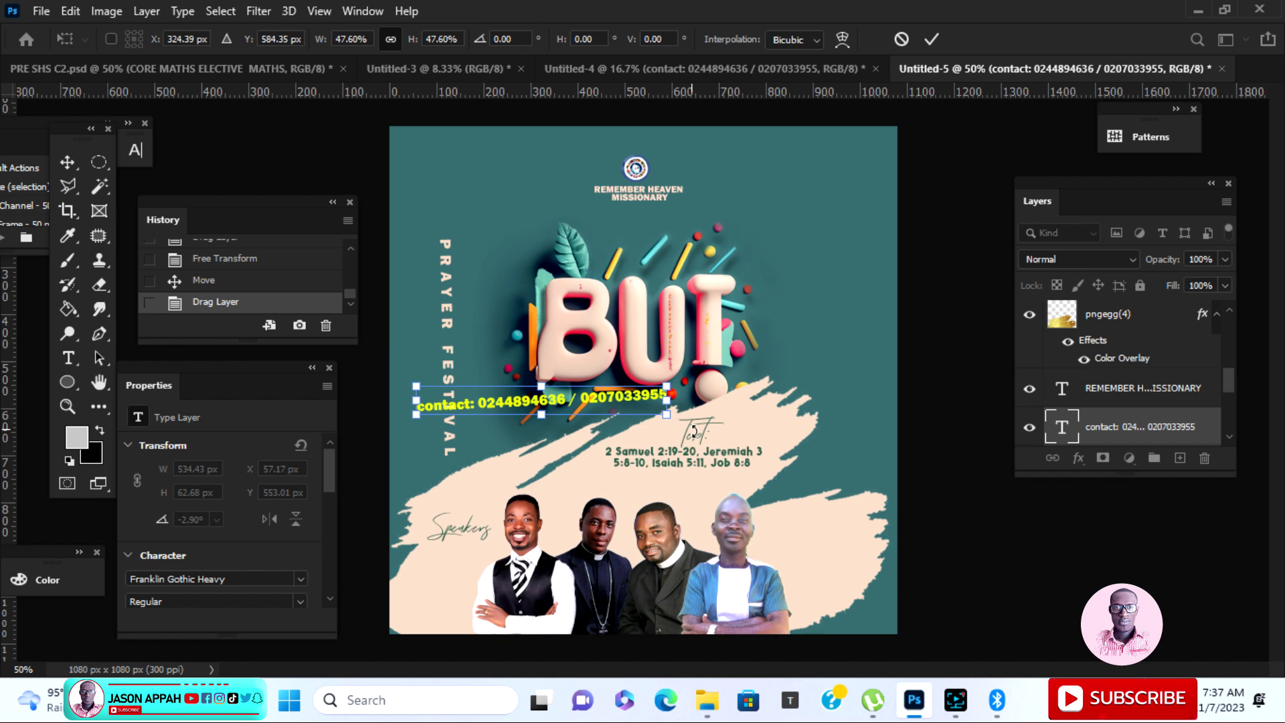
pyautogui.moveTo(695, 432); pyautogui.dragTo(695, 433)
pyautogui.moveTo(669, 386); pyautogui.dragTo(594, 389)
pyautogui.click(932, 40)
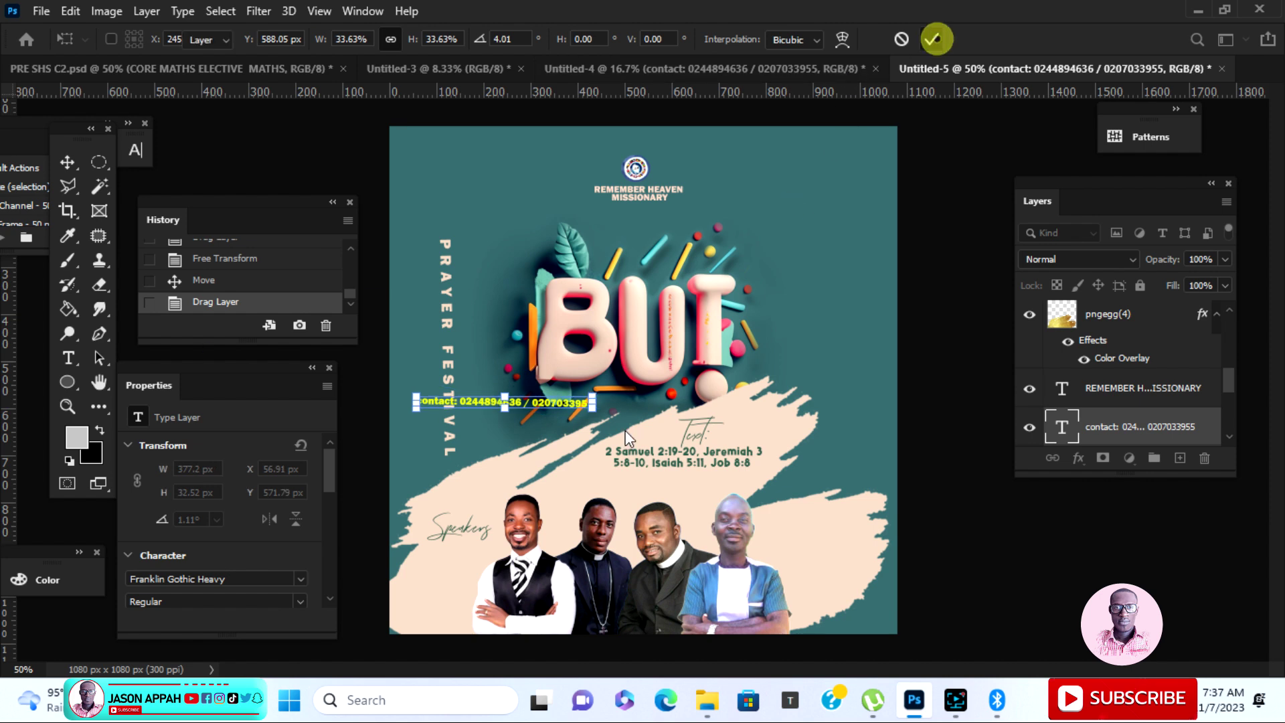
# Rotate the contact line to about 89.7° and place it vertically along the left side of the PRAYER FESTIVAL text.
pyautogui.moveTo(615, 420); pyautogui.dragTo(499, 513)
pyautogui.click(931, 40)
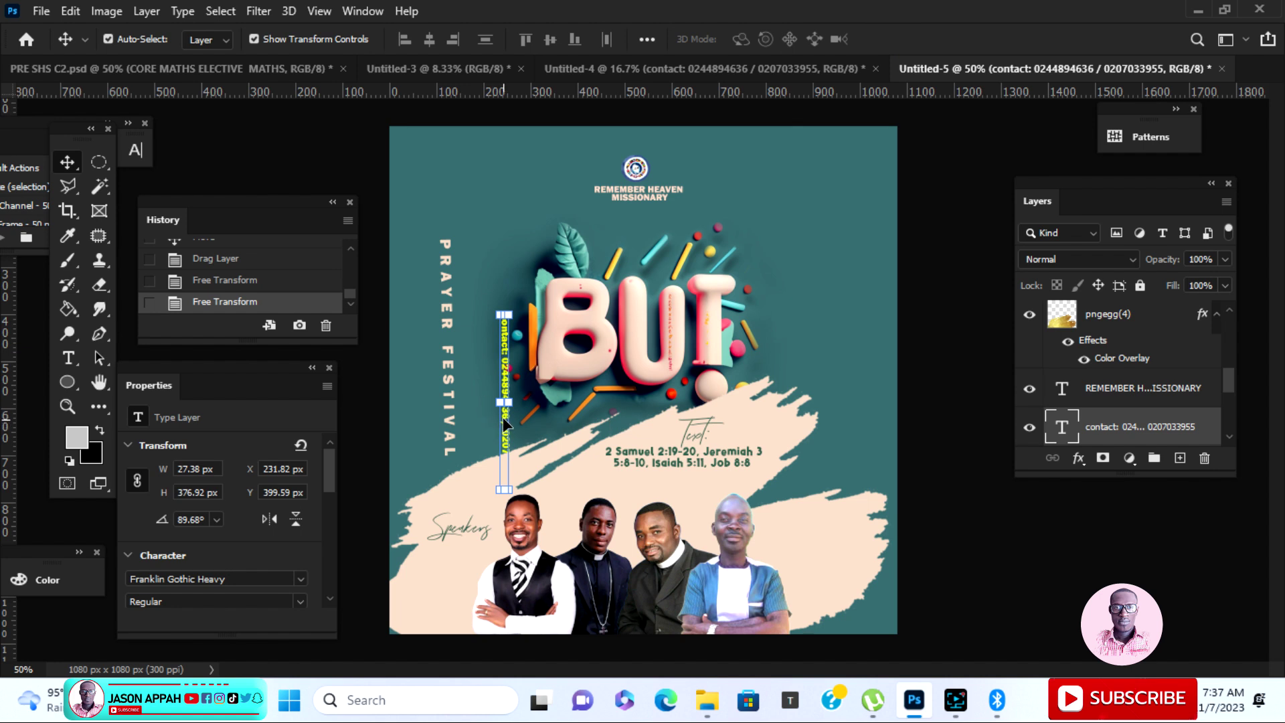
pyautogui.moveTo(507, 421); pyautogui.dragTo(437, 385)
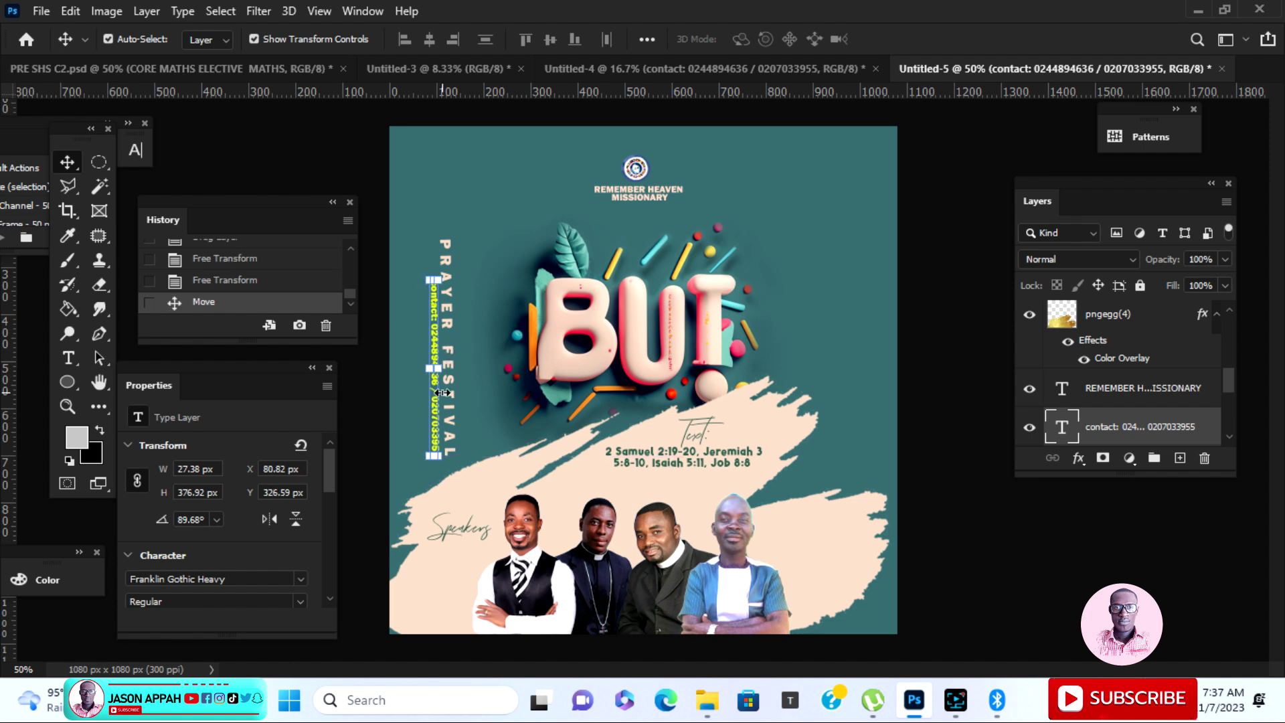
pyautogui.click(964, 539)
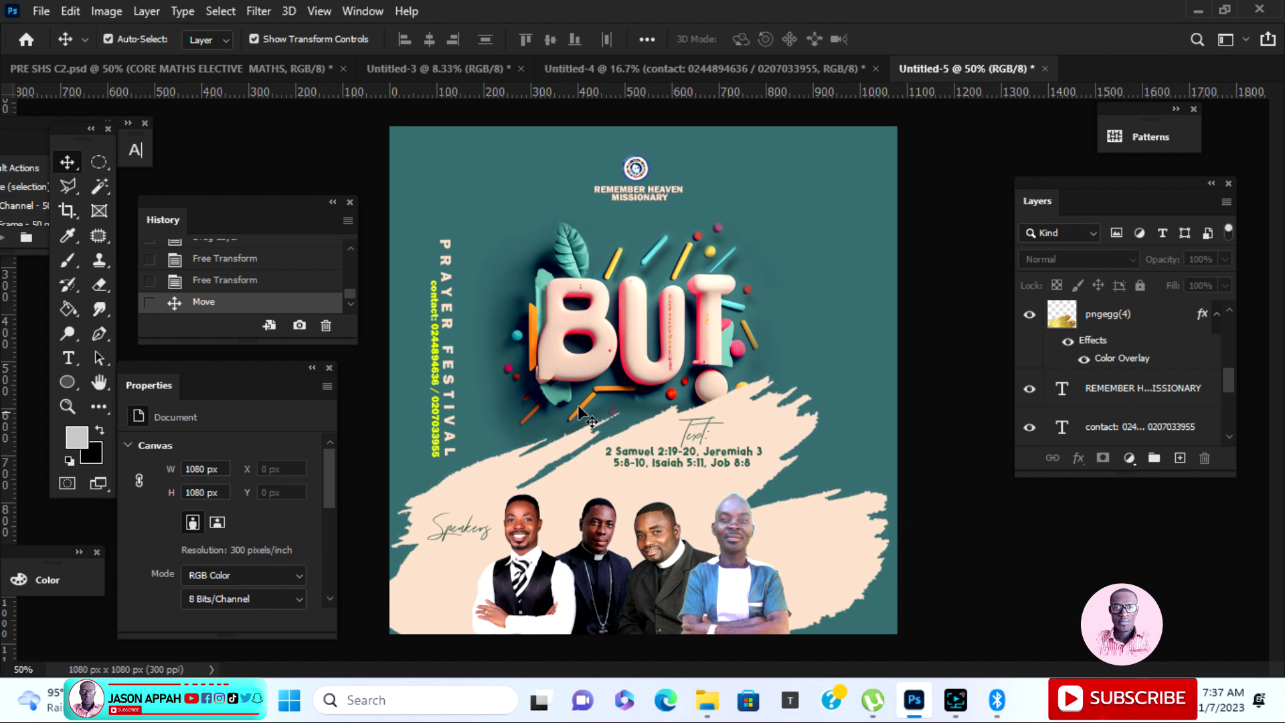
# Scale the vertical PRAYER FESTIVAL text down to about 86%, roughly 409 px tall, beside the contact line.
pyautogui.click(447, 372)
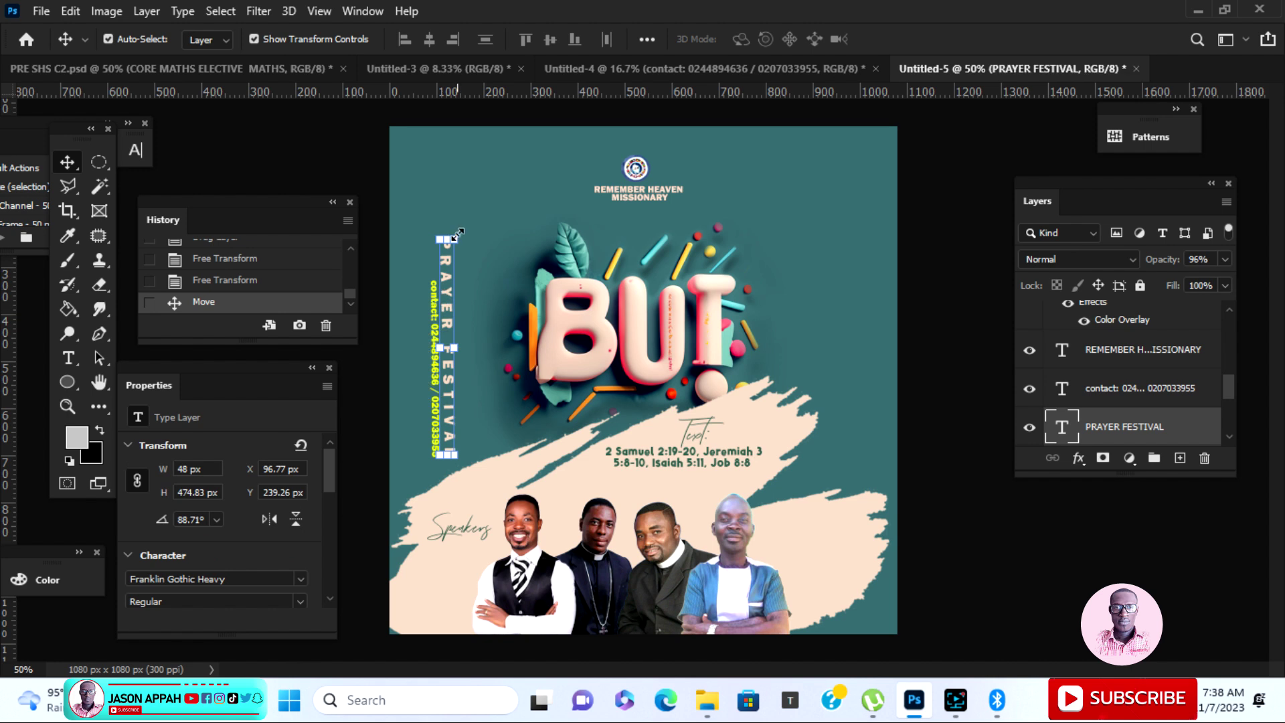
pyautogui.moveTo(459, 234); pyautogui.dragTo(455, 270)
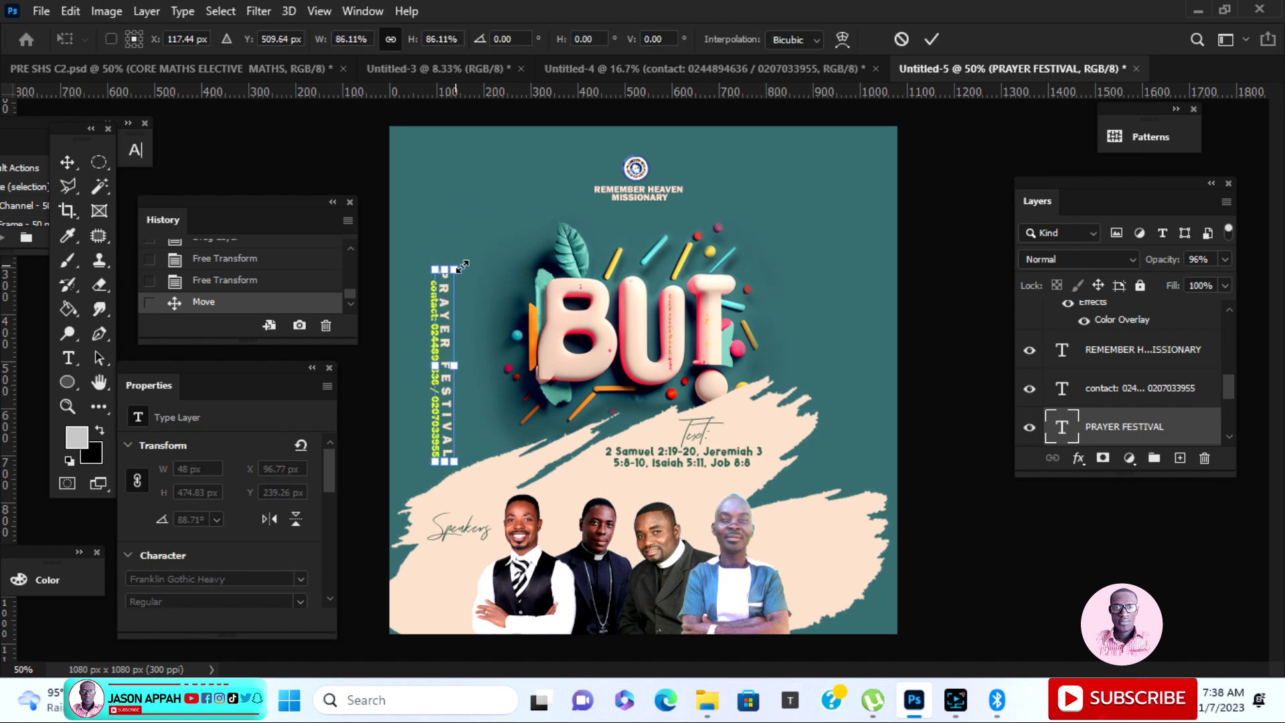
pyautogui.click(927, 38)
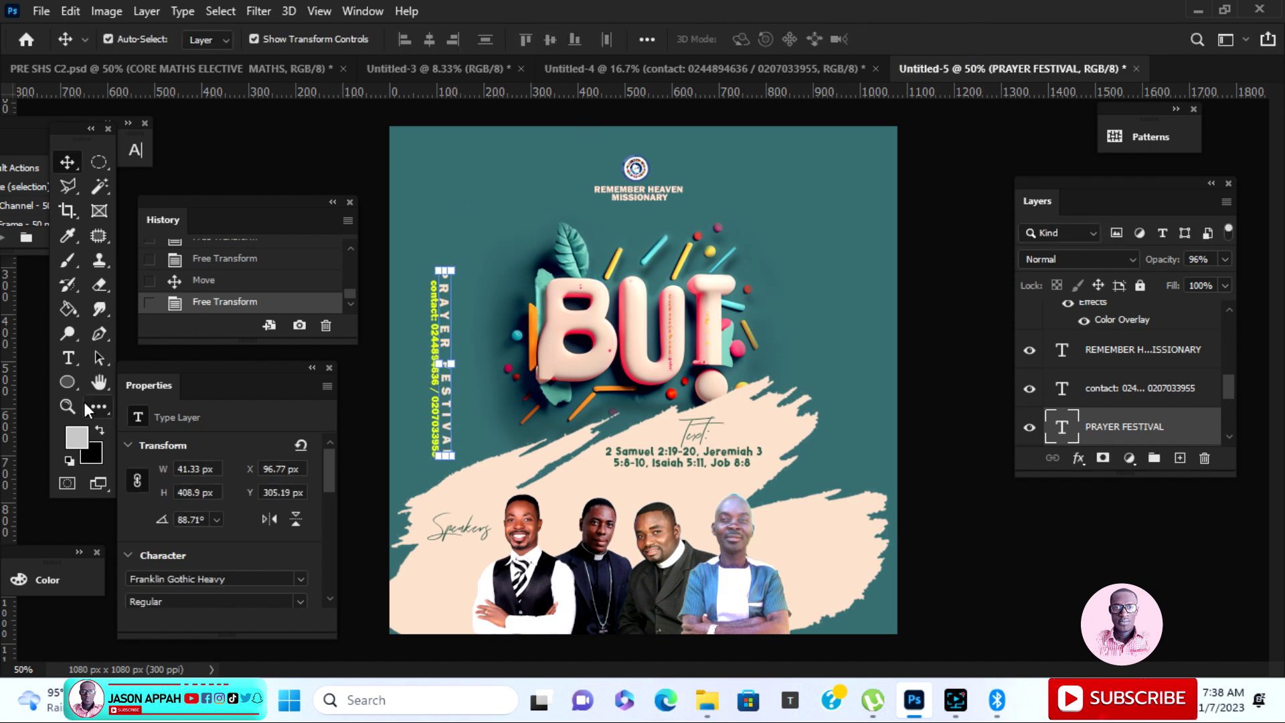
# Draw a rectangle about 146 × 312 px above the PRAYER FESTIVAL text, extending past the canvas's upper edge.
pyautogui.click(66, 382)
pyautogui.click(161, 382)
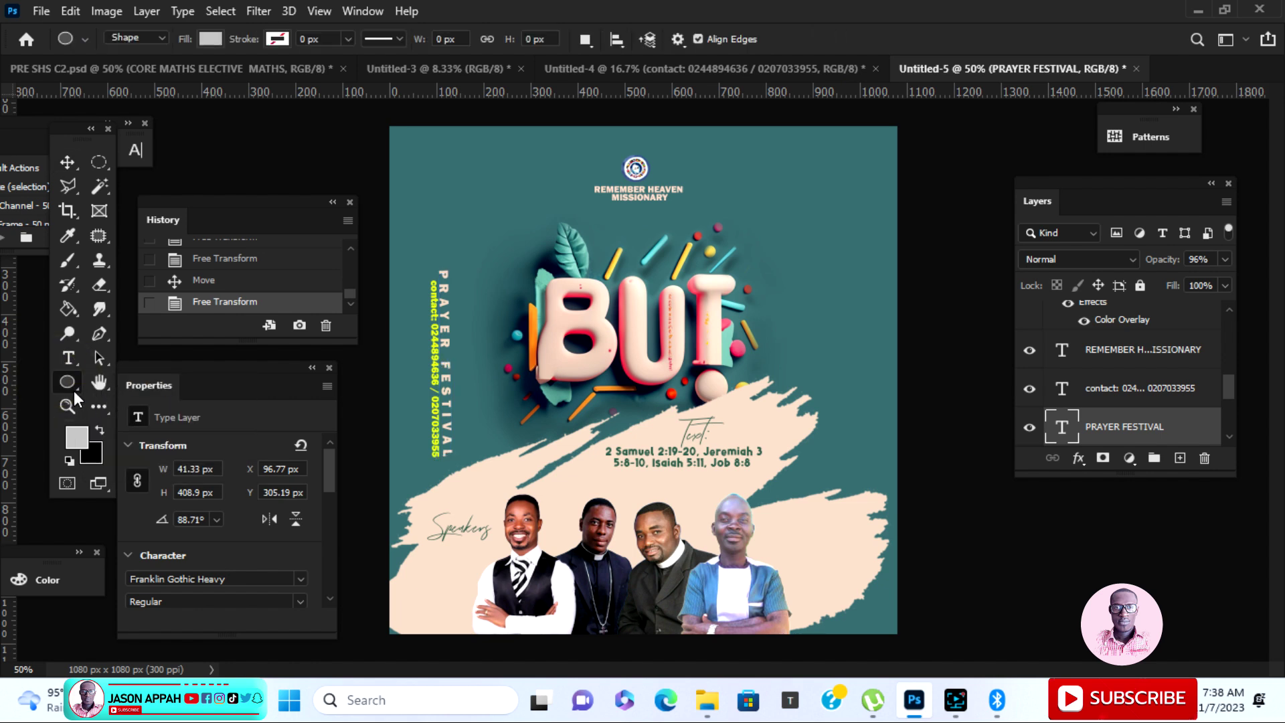
pyautogui.click(70, 388)
pyautogui.click(122, 382)
pyautogui.moveTo(436, 116); pyautogui.dragTo(502, 261)
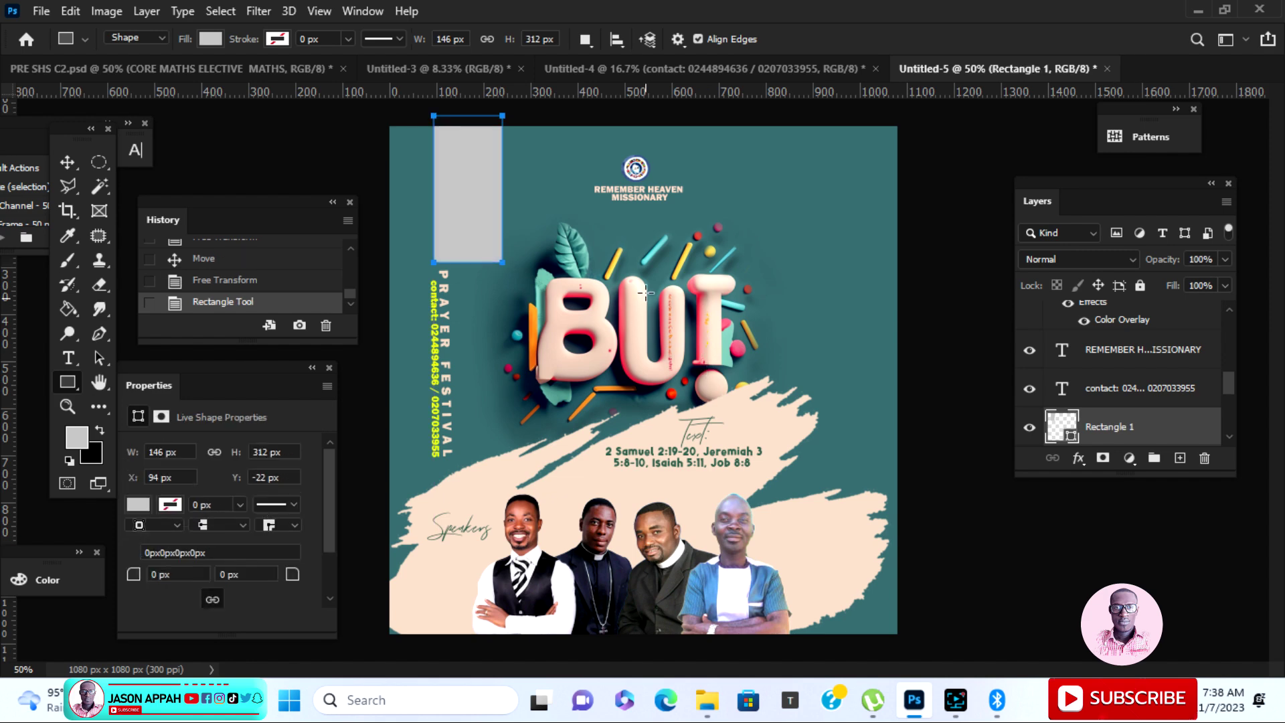
# Change the rectangle's fill to dark navy #01031d, sampled from the BUT artwork.
pyautogui.doubleClick(1073, 439)
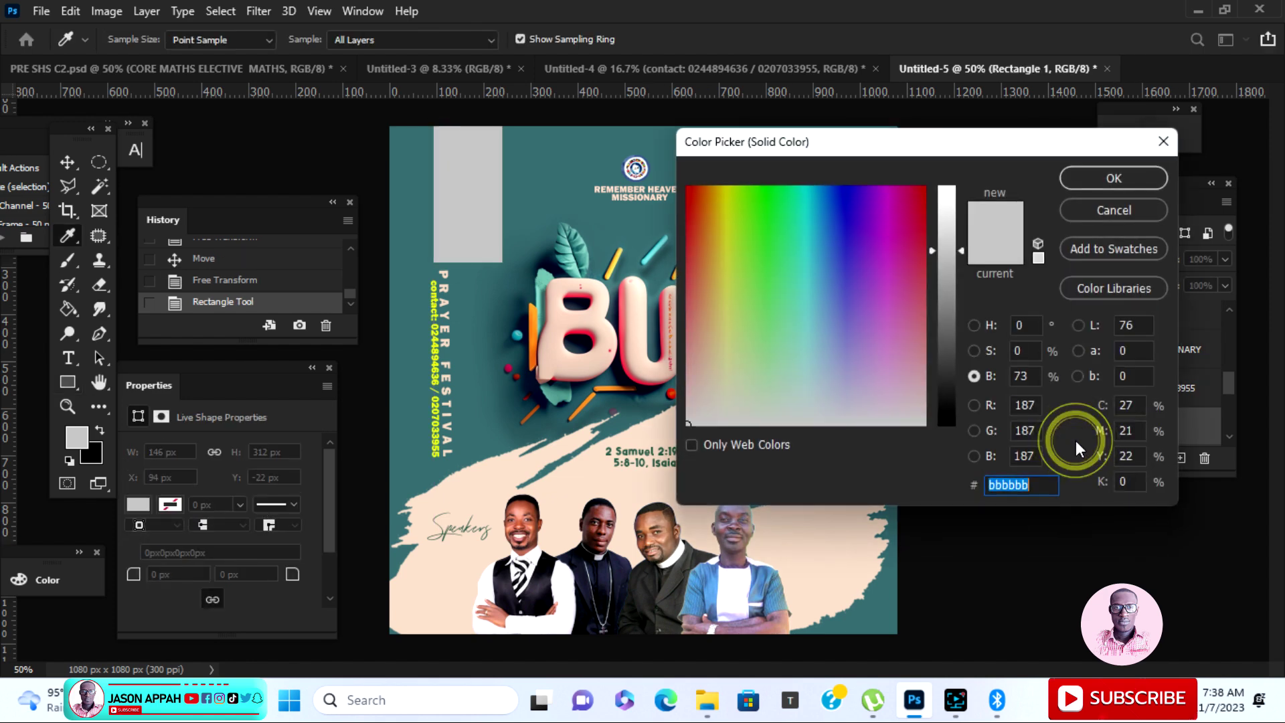
pyautogui.click(612, 369)
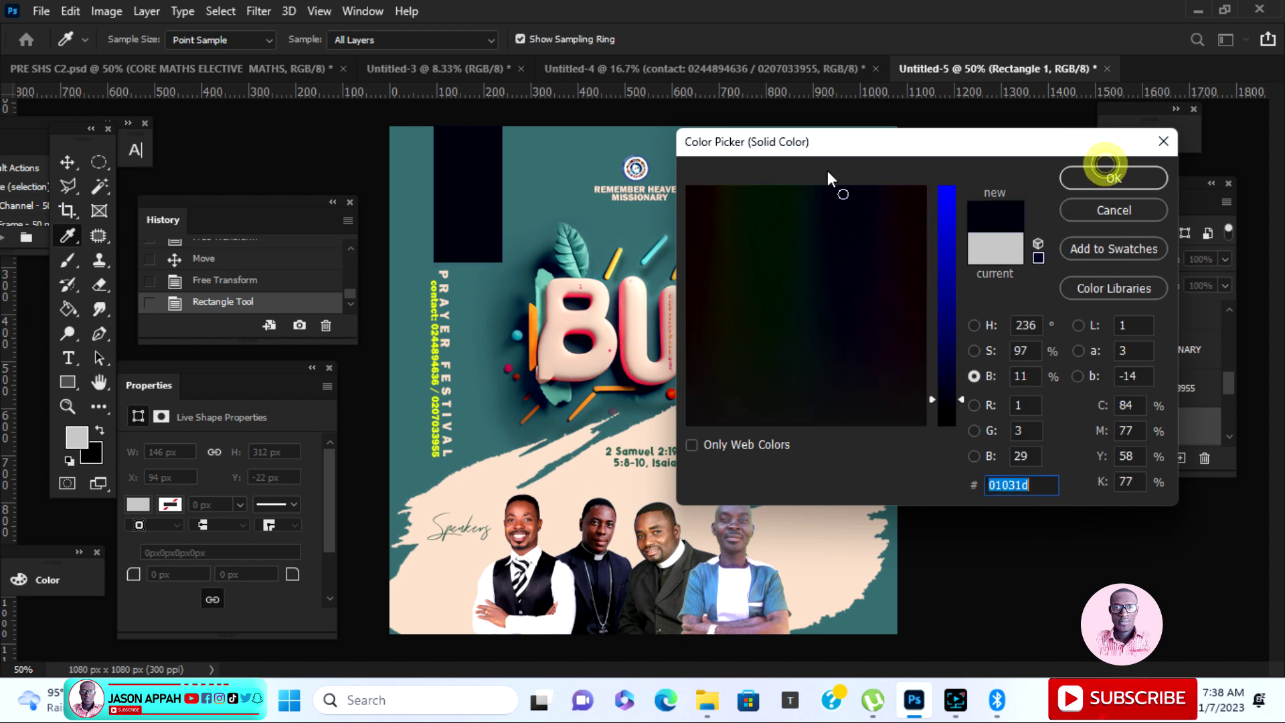
pyautogui.click(1077, 177)
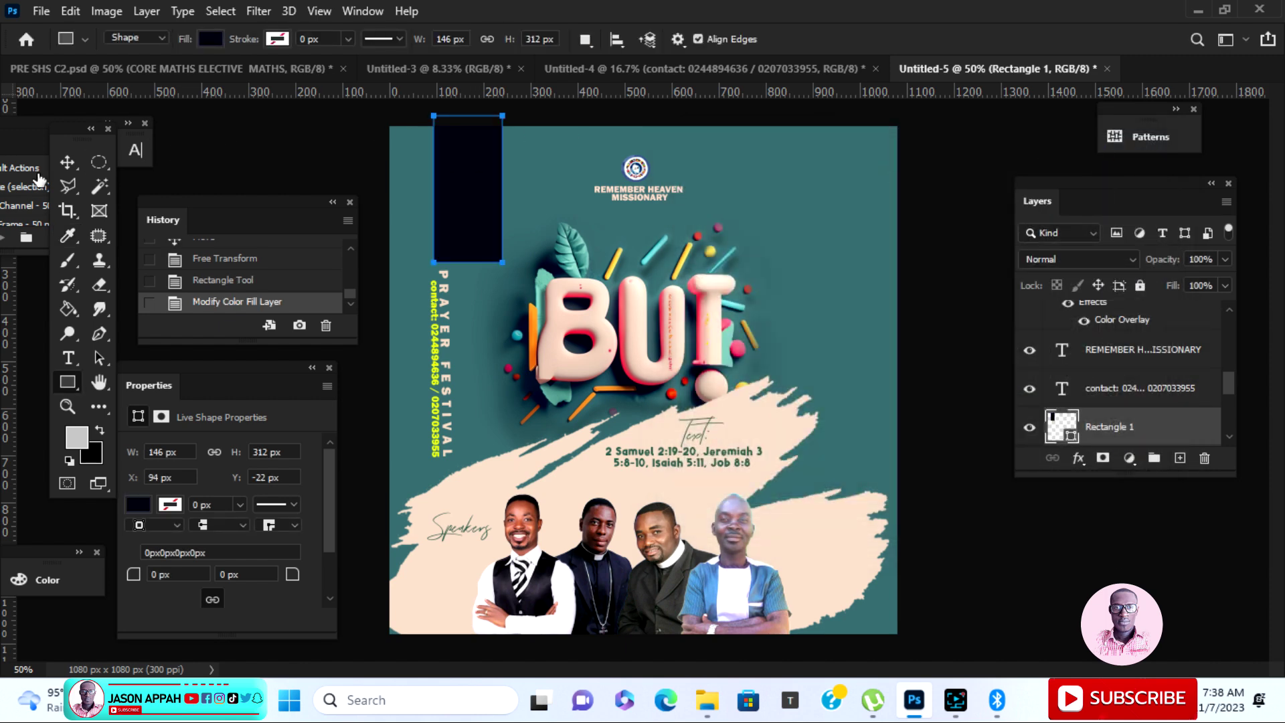
# Duplicate the navy rectangle to the opposite upper side of the flyer at X 838 px, Y 0 px.
pyautogui.click(67, 162)
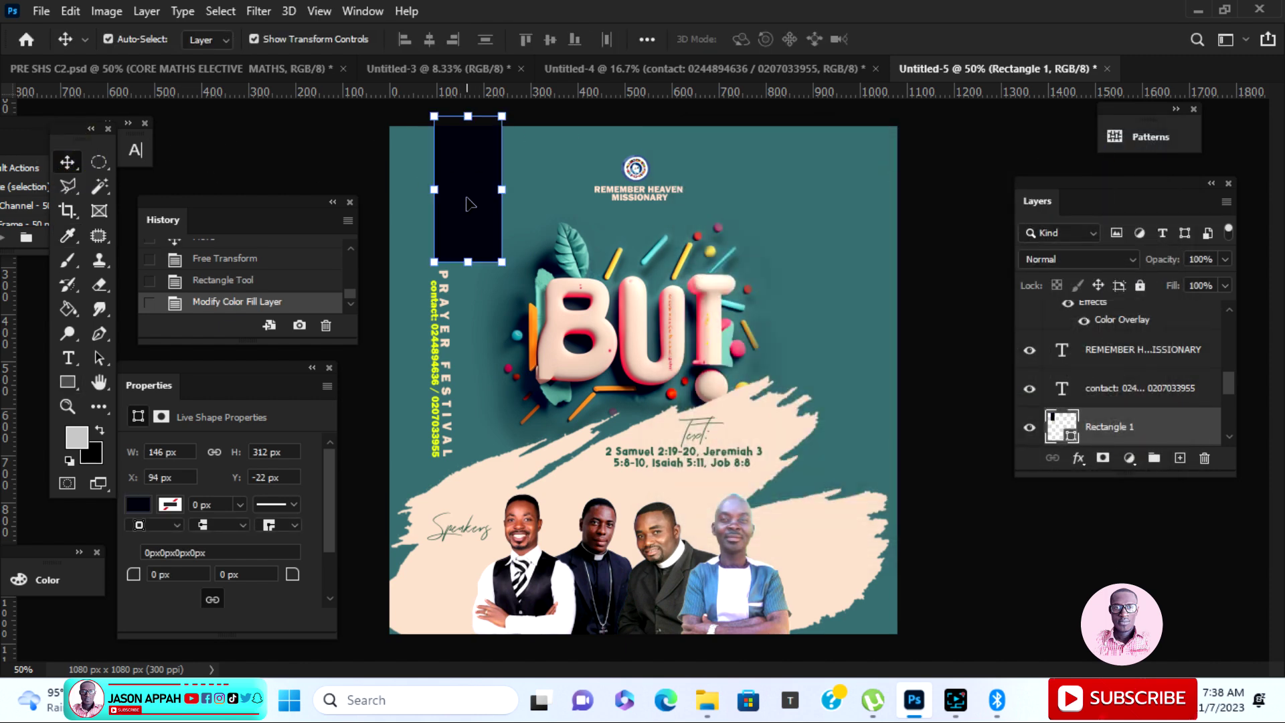
pyautogui.moveTo(471, 202); pyautogui.dragTo(809, 203)
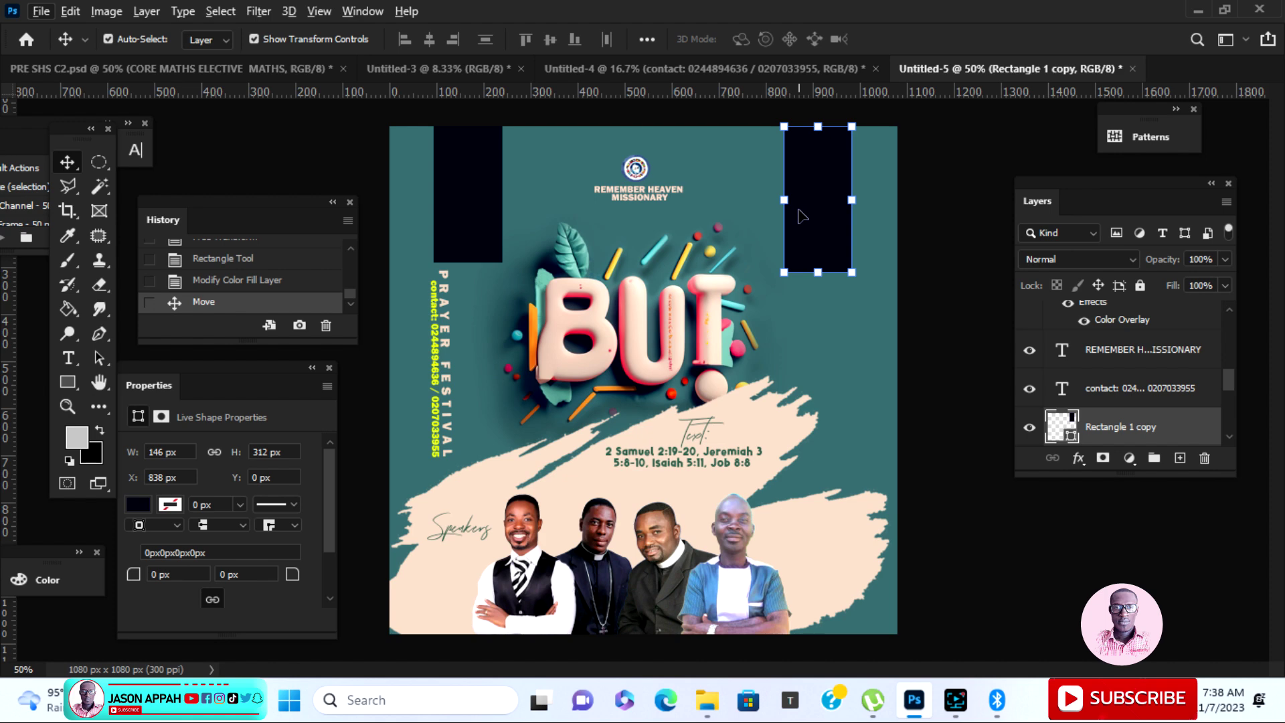
# Copy the first speaker's yellow name from Untitled-4 to the top layer of Untitled-5 and shrink it to about 117 × 32 px on his vest.
pyautogui.click(678, 68)
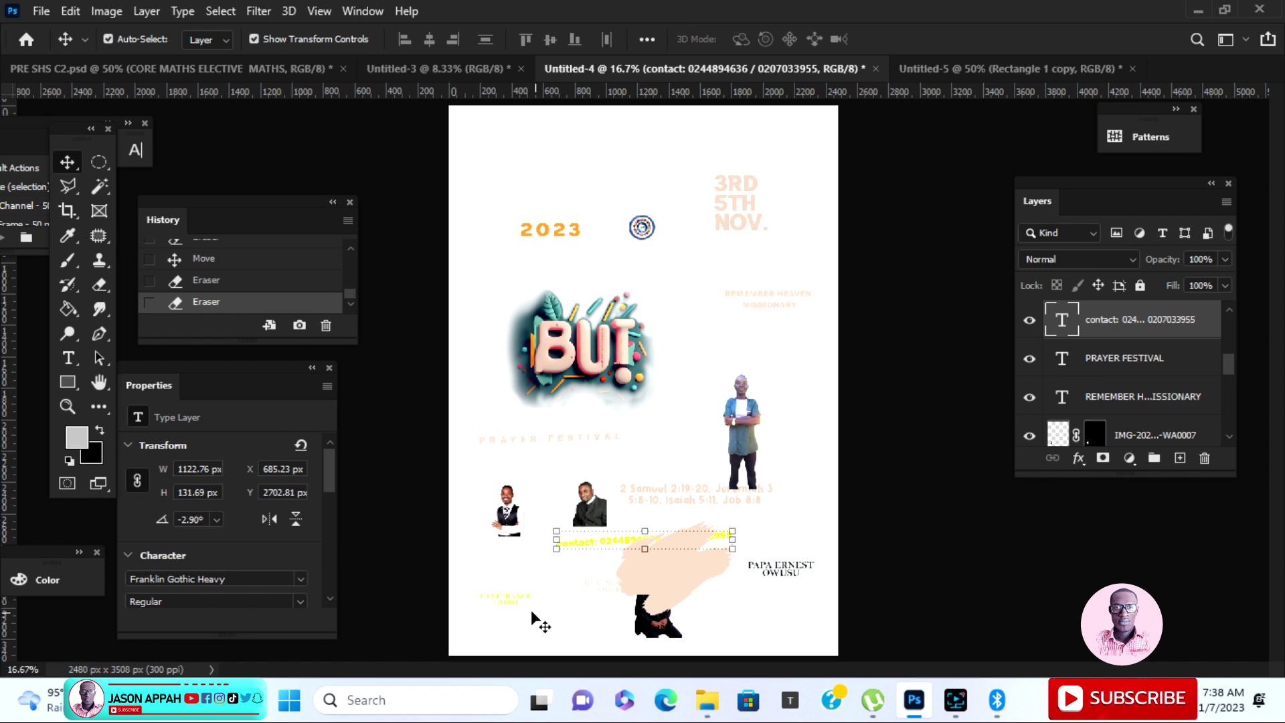
pyautogui.moveTo(509, 606); pyautogui.dragTo(1037, 77)
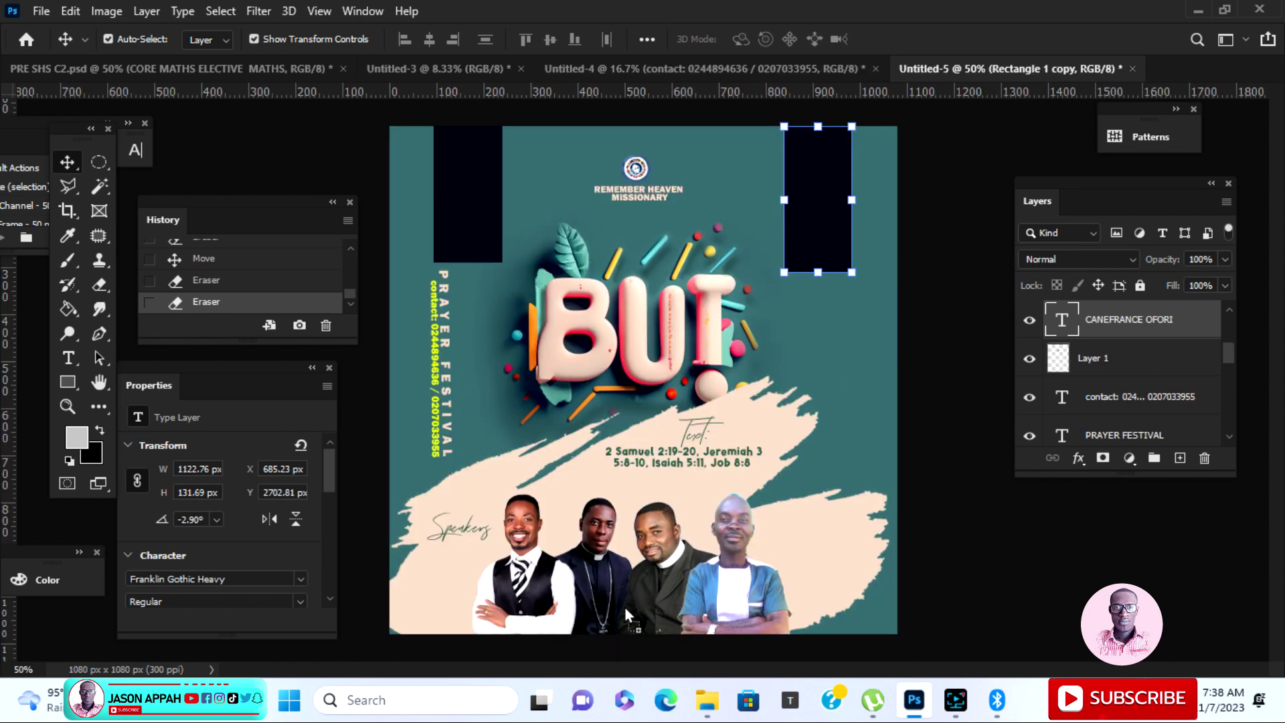
pyautogui.moveTo(624, 607); pyautogui.dragTo(624, 606)
pyautogui.moveTo(1147, 438); pyautogui.dragTo(1138, 312)
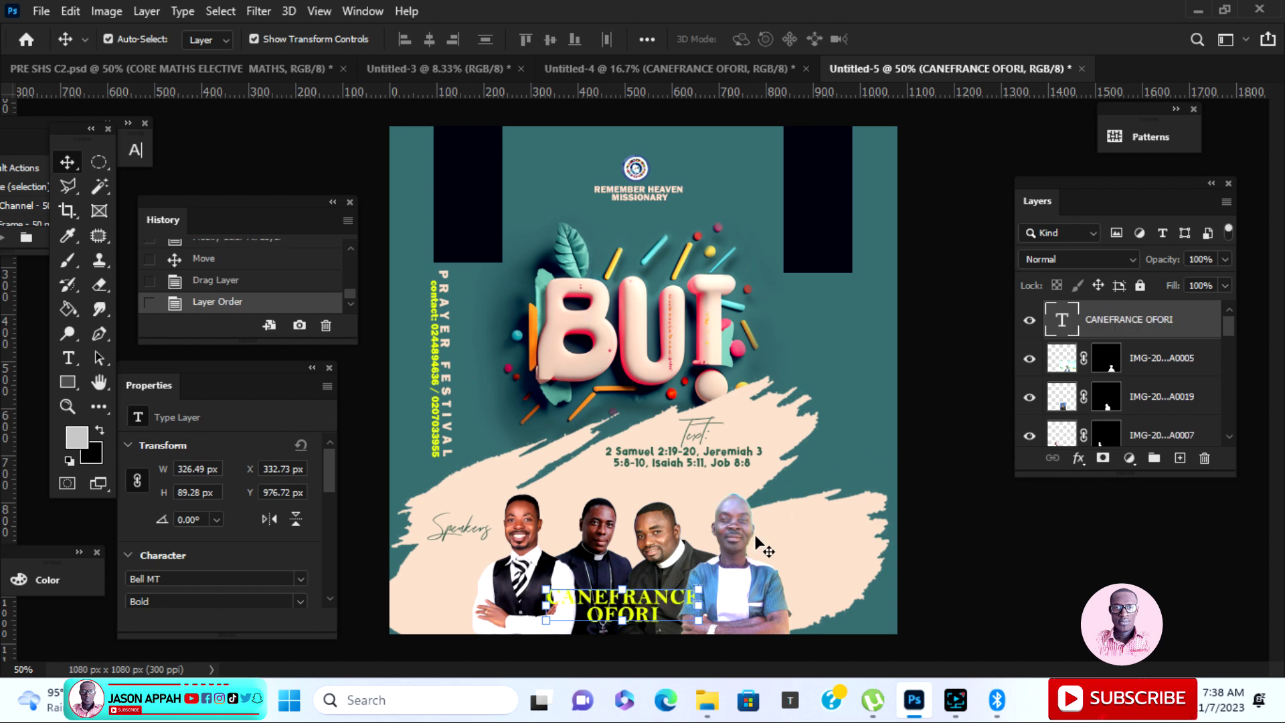
pyautogui.moveTo(699, 590); pyautogui.dragTo(562, 593)
# Scale the first speaker's name down further to about 85%, roughly 100 × 27 px, on his dark vest.
pyautogui.click(67, 405)
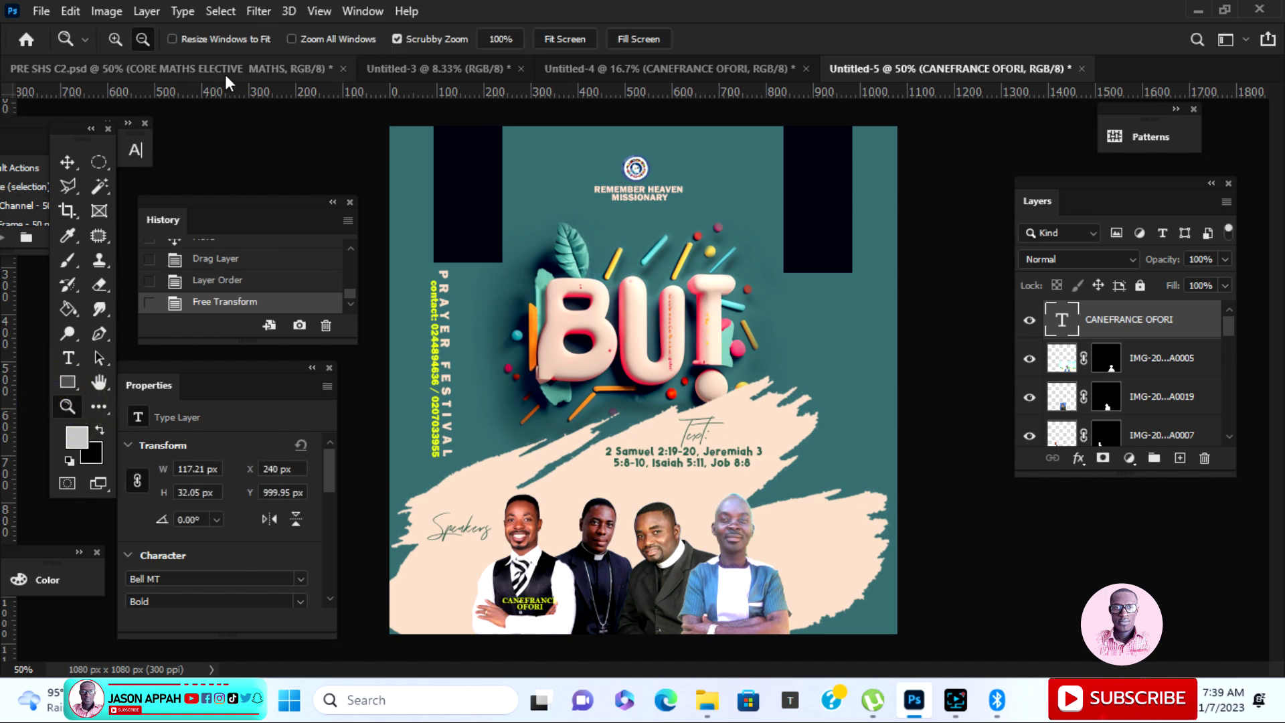
pyautogui.click(517, 631)
pyautogui.click(516, 630)
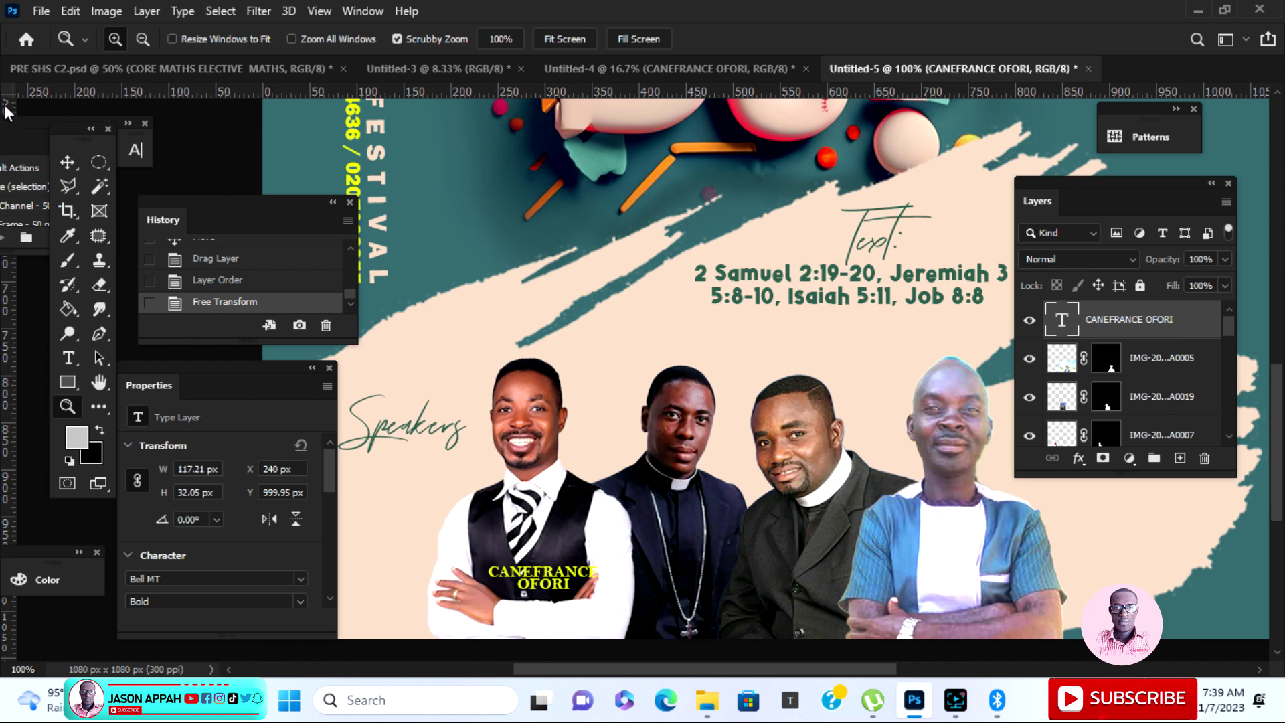
pyautogui.click(67, 162)
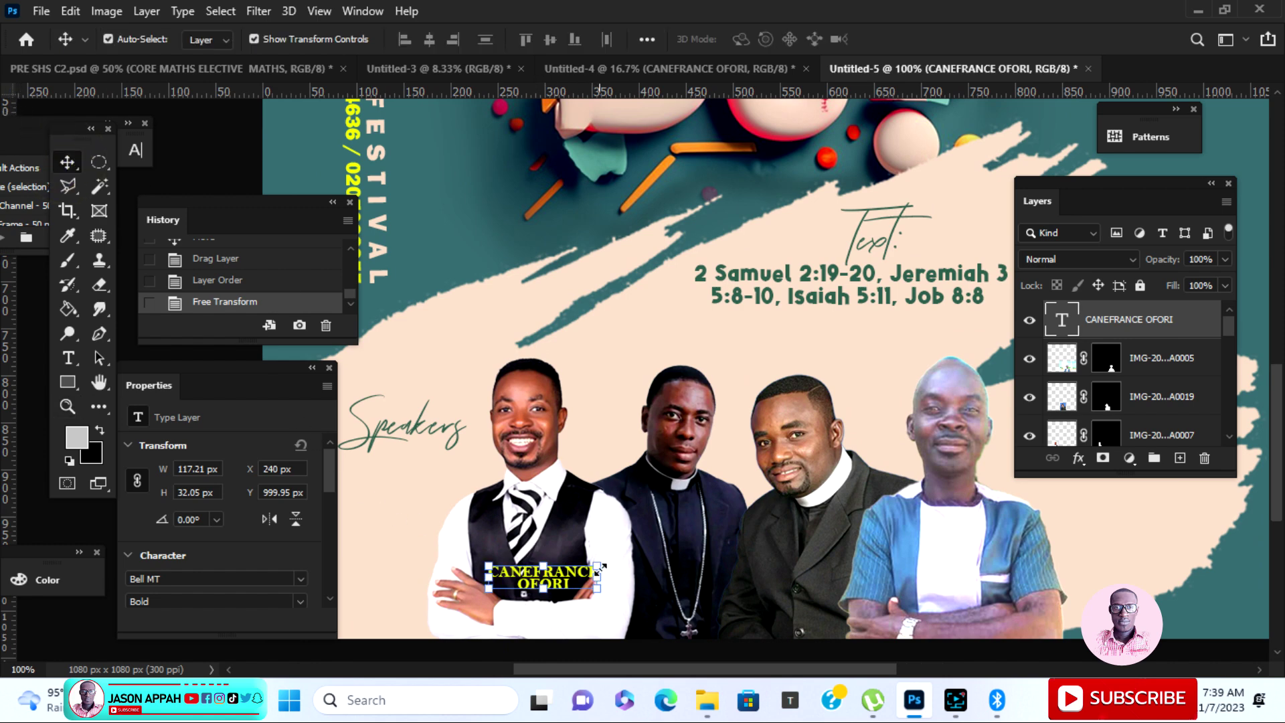
pyautogui.moveTo(598, 567); pyautogui.dragTo(564, 577)
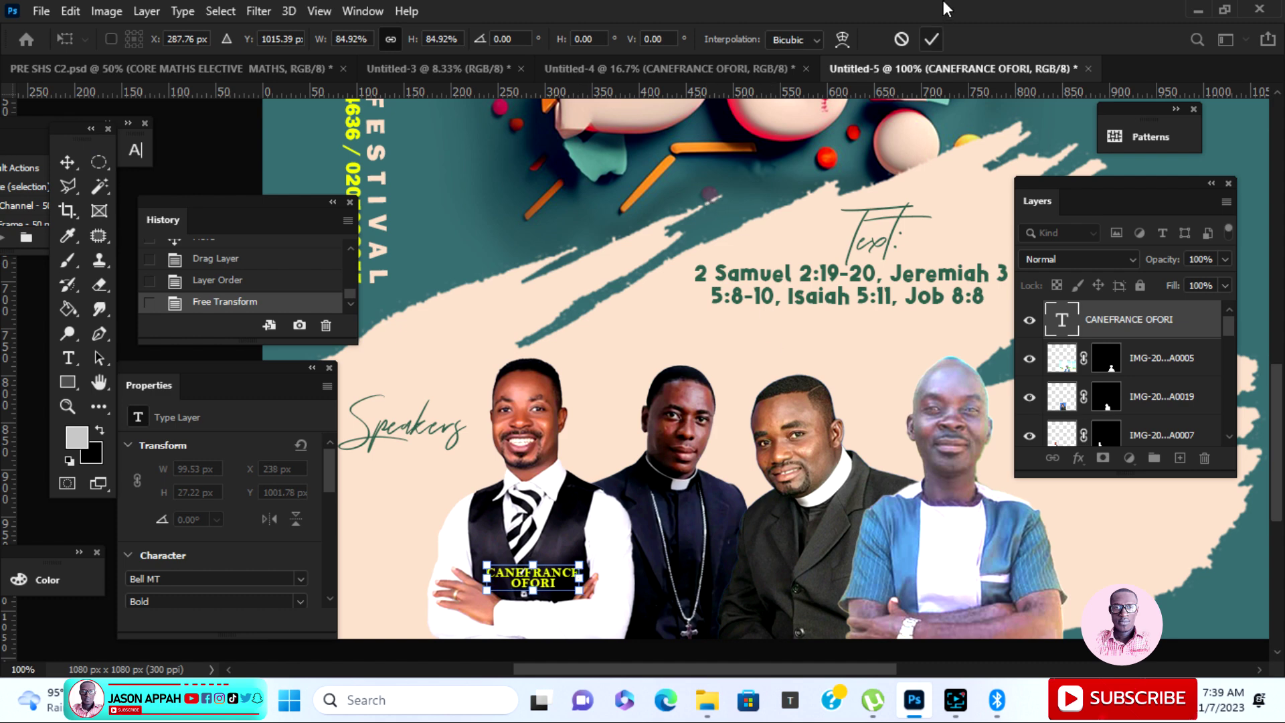
pyautogui.click(931, 40)
# Copy the second speaker's name from Untitled-4 and scale it to about 26%, placing it on the chest of the second portrait.
pyautogui.click(667, 64)
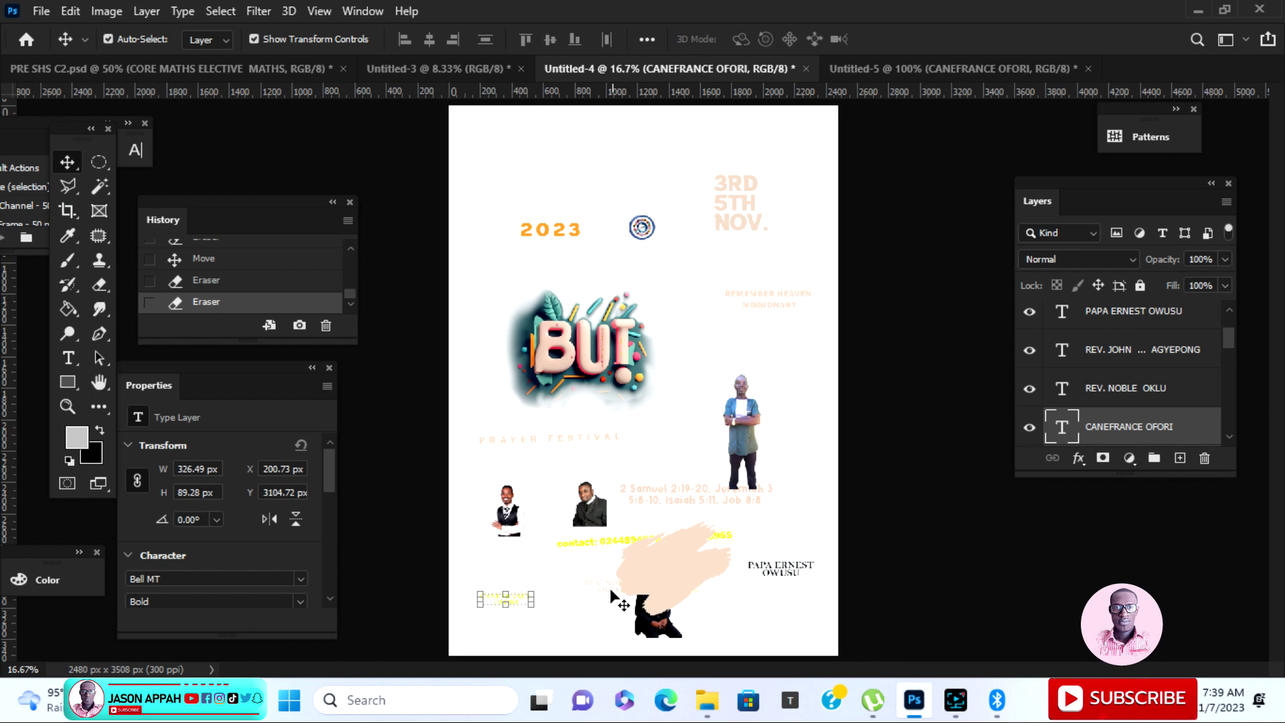
pyautogui.moveTo(604, 594); pyautogui.dragTo(881, 68)
pyautogui.moveTo(704, 531); pyautogui.dragTo(705, 530)
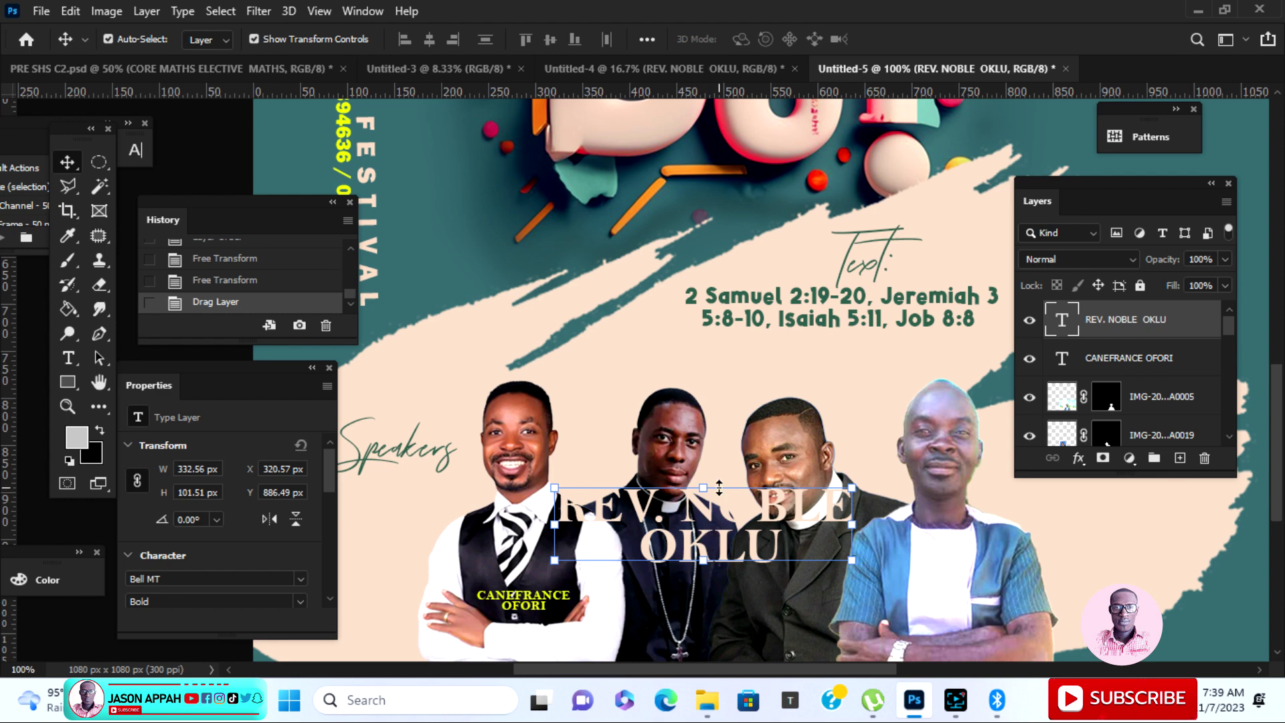
pyautogui.moveTo(805, 496); pyautogui.dragTo(644, 522)
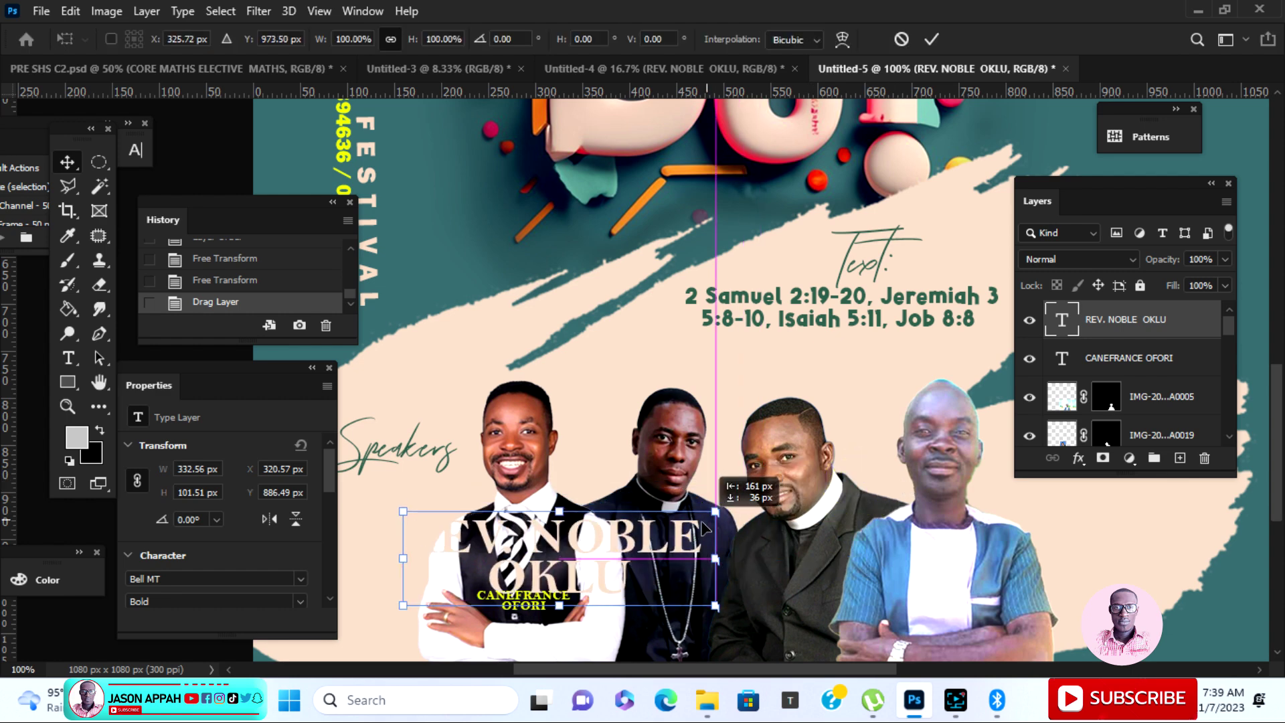
pyautogui.moveTo(395, 512); pyautogui.dragTo(624, 590)
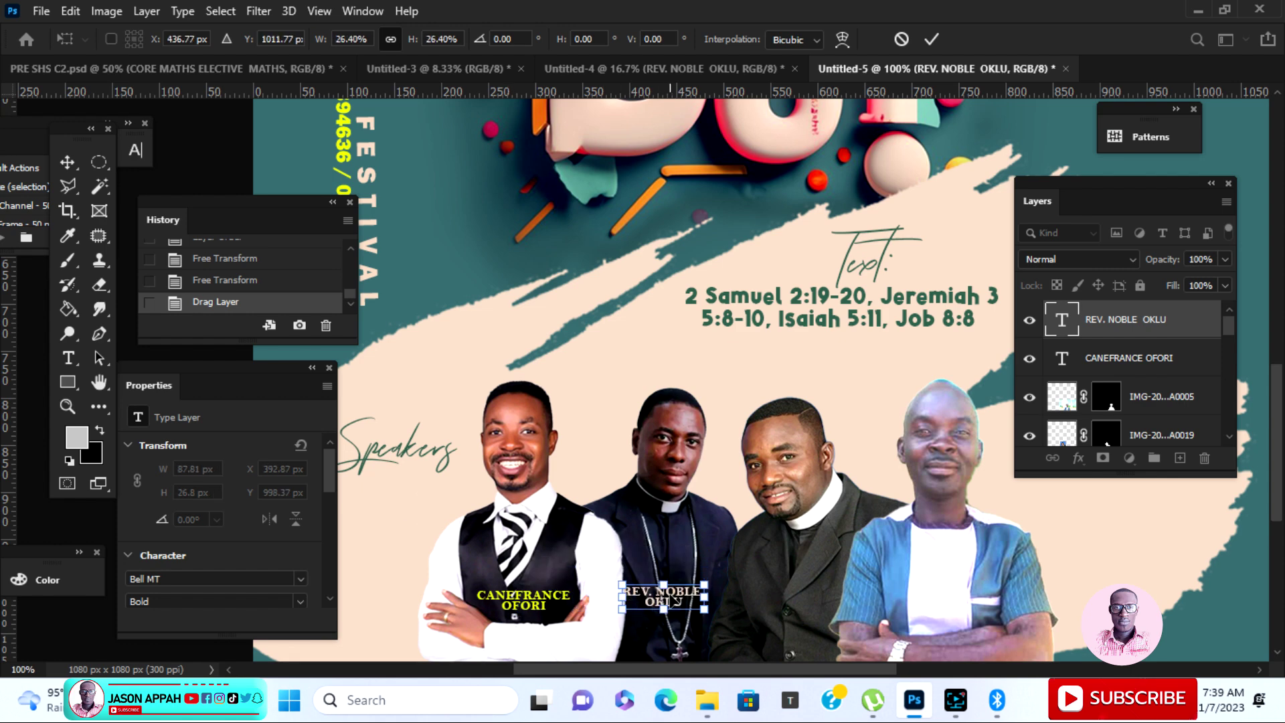
pyautogui.click(932, 39)
# Nudge the first speaker's portrait a few pixels left, away from the second portrait.
pyautogui.click(553, 540)
pyautogui.press('Left')
pyautogui.press('Left')
pyautogui.press('Left')
pyautogui.press('Left')
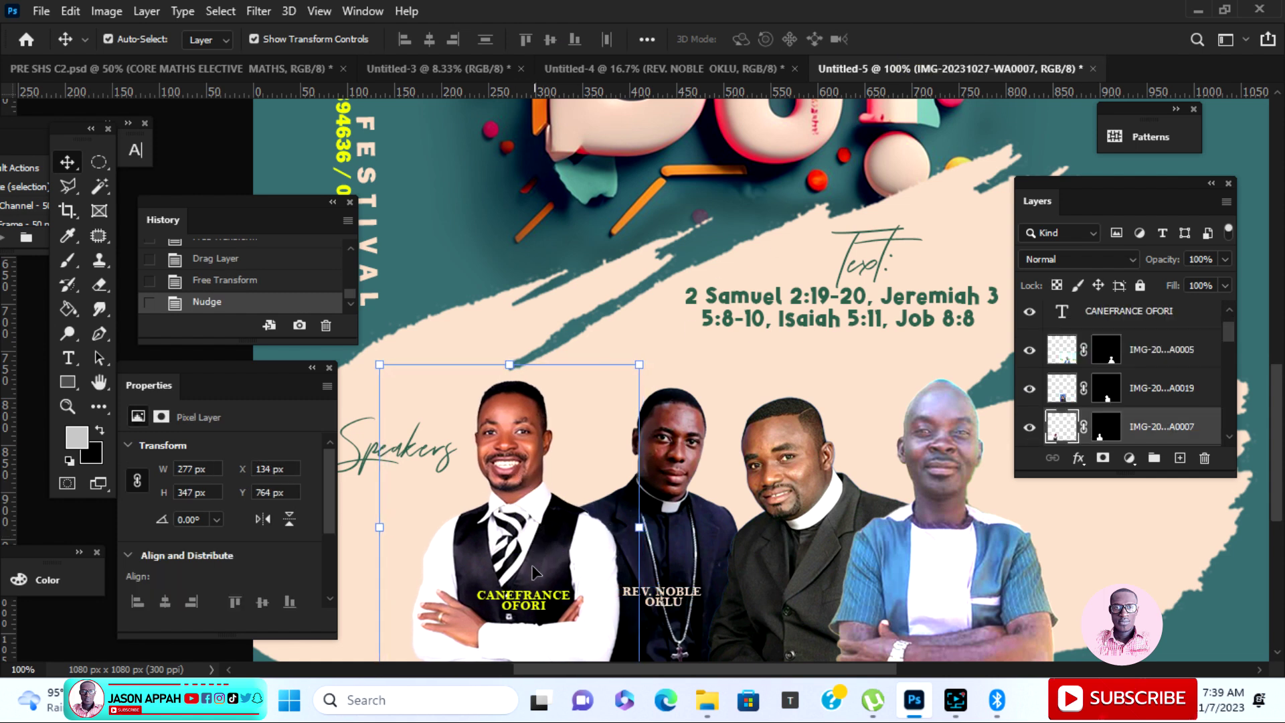
# Nudge the first speaker's name left to X 230 px so it is centred on his vest.
pyautogui.click(528, 606)
pyautogui.press('Left')
pyautogui.press('Left')
pyautogui.press('Left')
pyautogui.press('Left')
pyautogui.press('Left')
pyautogui.press('Left')
pyautogui.press('Left')
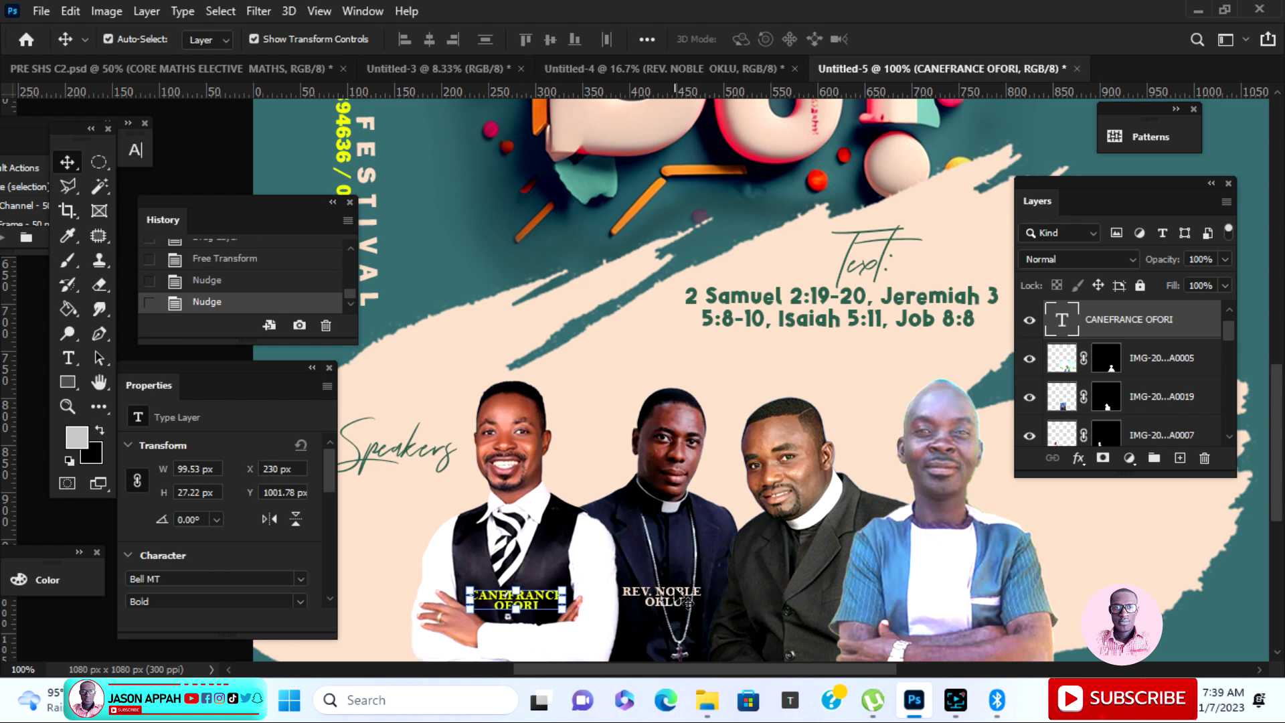
# Nudge the second speaker's name slightly right and enlarge it to about 111%, roughly 98 × 30 px.
pyautogui.click(680, 598)
pyautogui.press('Right')
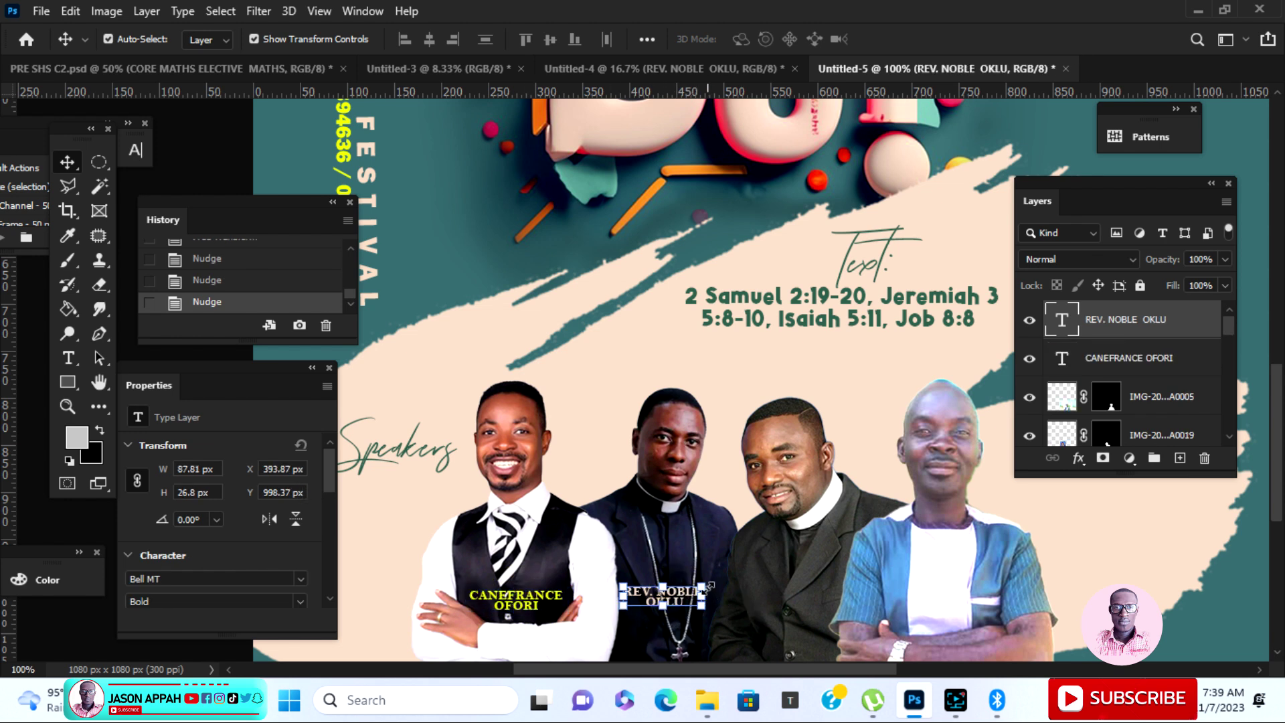
pyautogui.moveTo(701, 587); pyautogui.dragTo(717, 586)
pyautogui.press('Left')
pyautogui.click(939, 37)
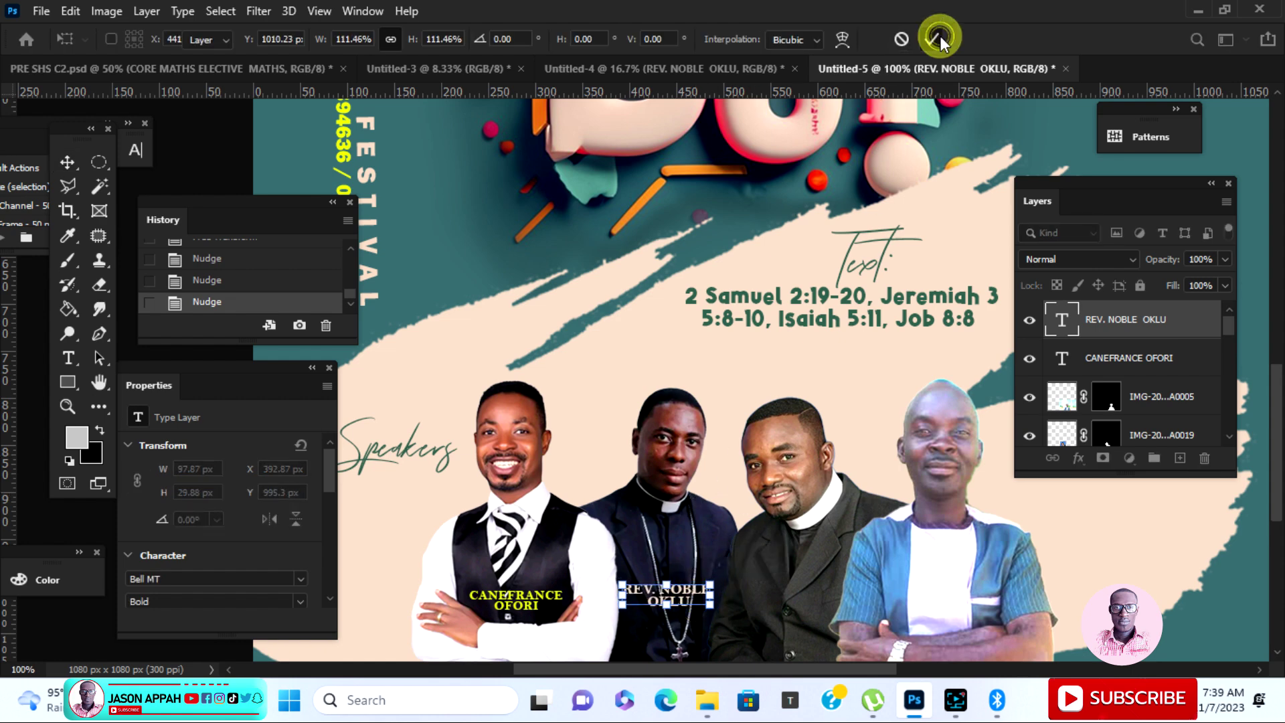
# Copy the fourth speaker's black name from Untitled-4 and scale it to about 26% on the white front of his shirt.
pyautogui.click(709, 70)
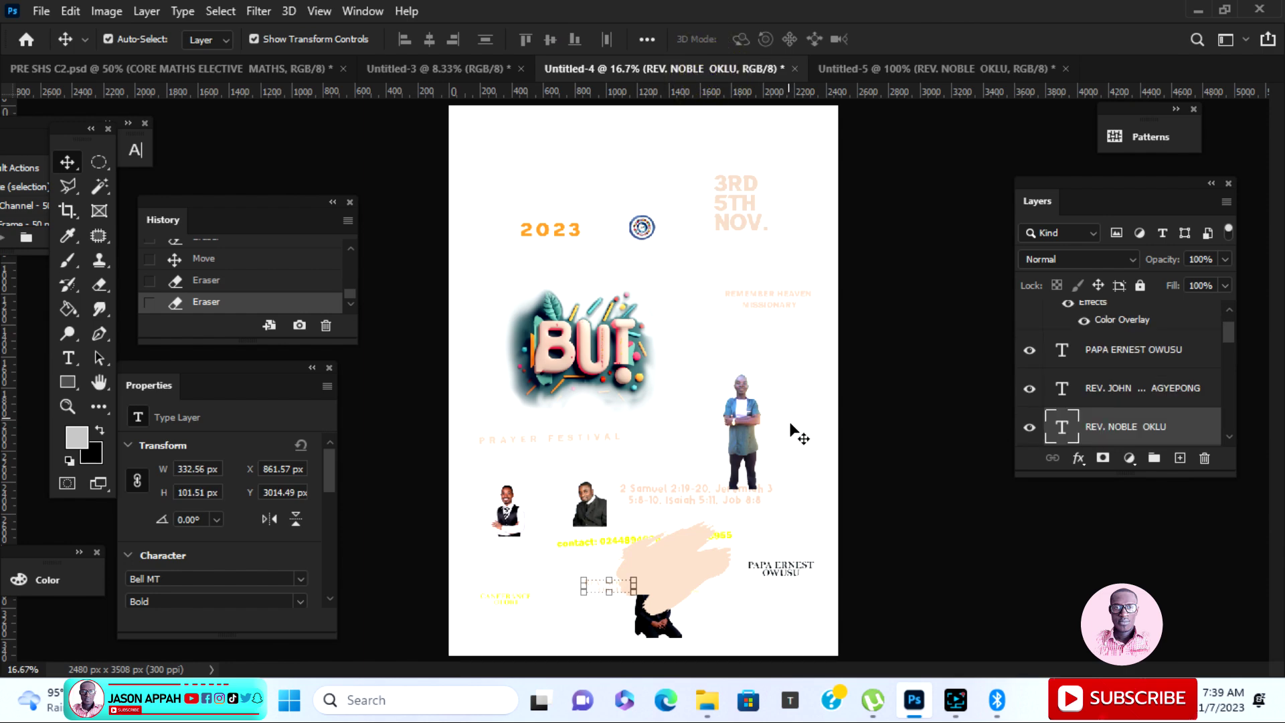
pyautogui.moveTo(807, 572); pyautogui.dragTo(906, 253)
pyautogui.moveTo(886, 592); pyautogui.dragTo(887, 592)
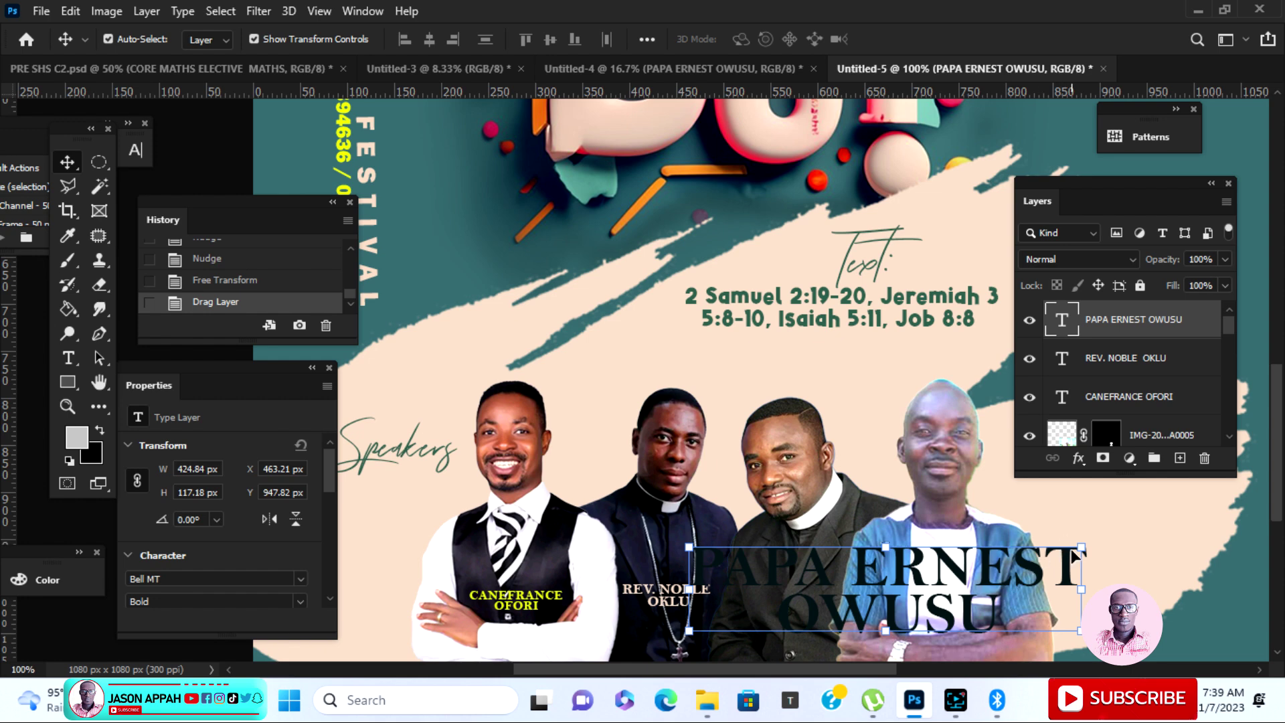
pyautogui.moveTo(690, 546); pyautogui.dragTo(887, 592)
pyautogui.moveTo(1086, 591); pyautogui.dragTo(972, 582)
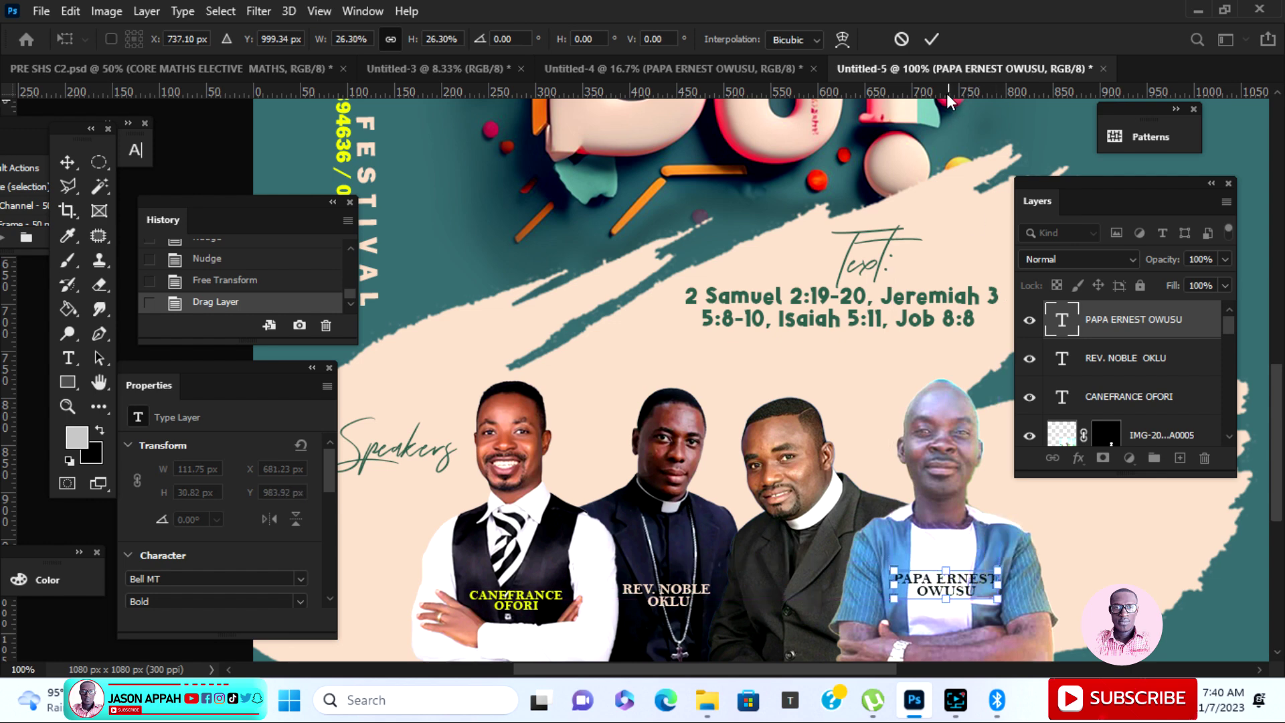
pyautogui.click(927, 39)
# In Untitled-4, move the peach brush stroke off the seated portrait and enlarge the third speaker's tiny name to about 604 × 278 px.
pyautogui.click(732, 69)
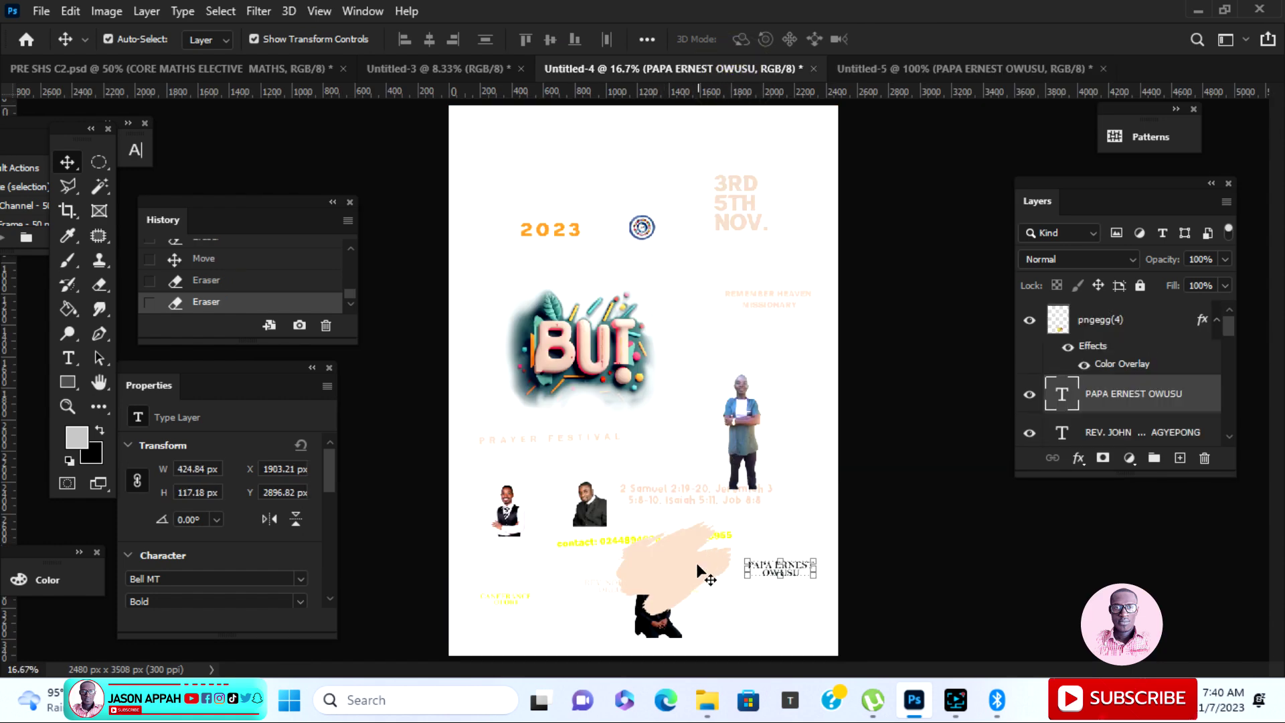
pyautogui.moveTo(700, 572)
pyautogui.mouseDown()
pyautogui.moveTo(573, 539)
pyautogui.moveTo(726, 530)
pyautogui.mouseUp()
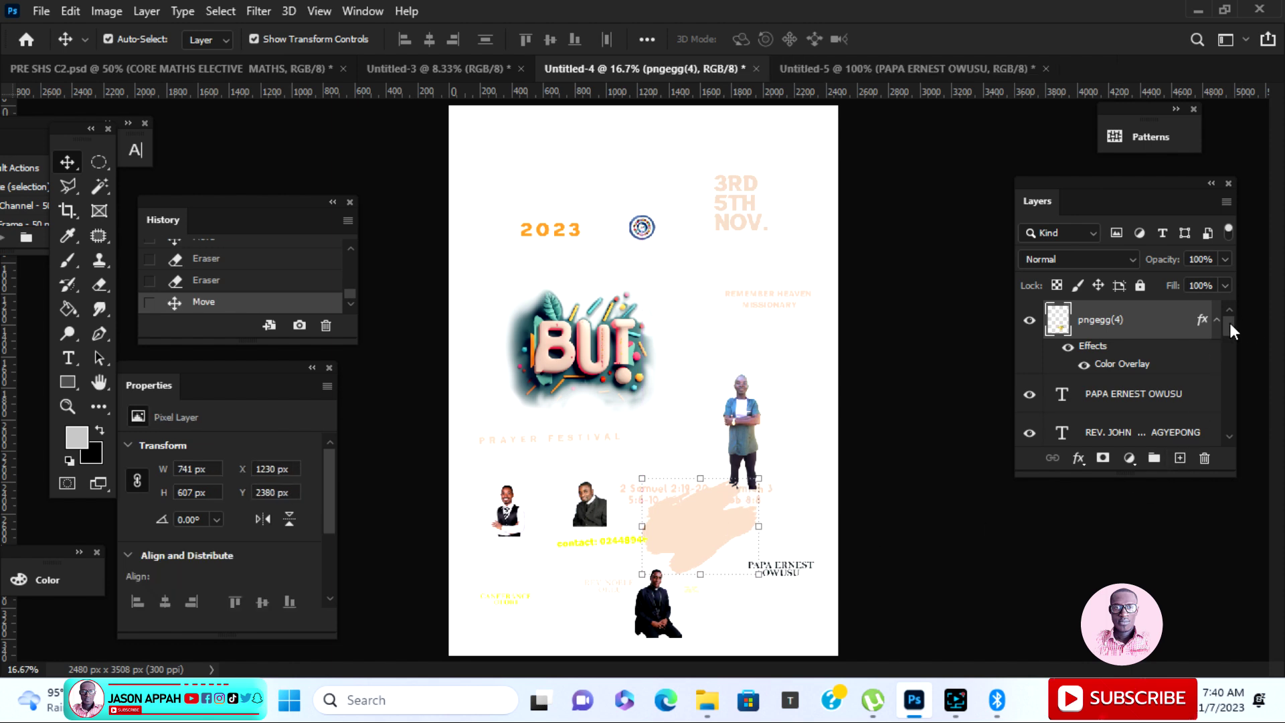
pyautogui.moveTo(1232, 332); pyautogui.dragTo(1232, 340)
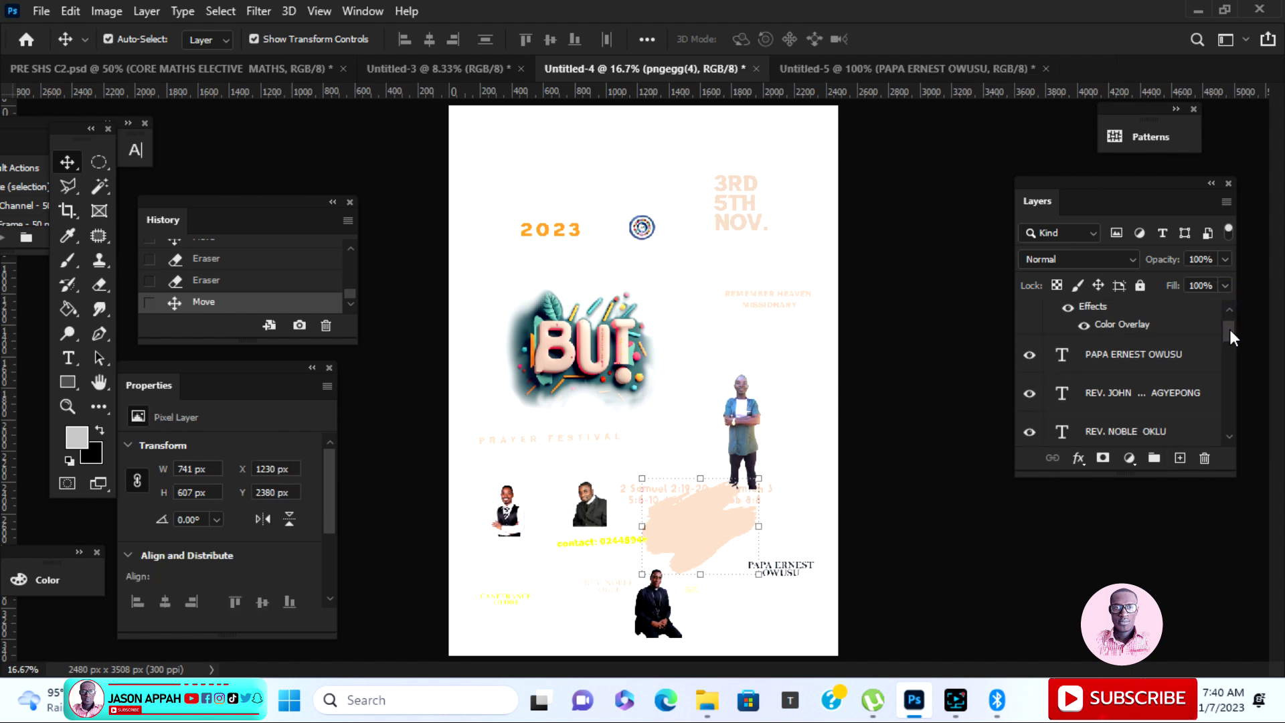
pyautogui.click(1185, 396)
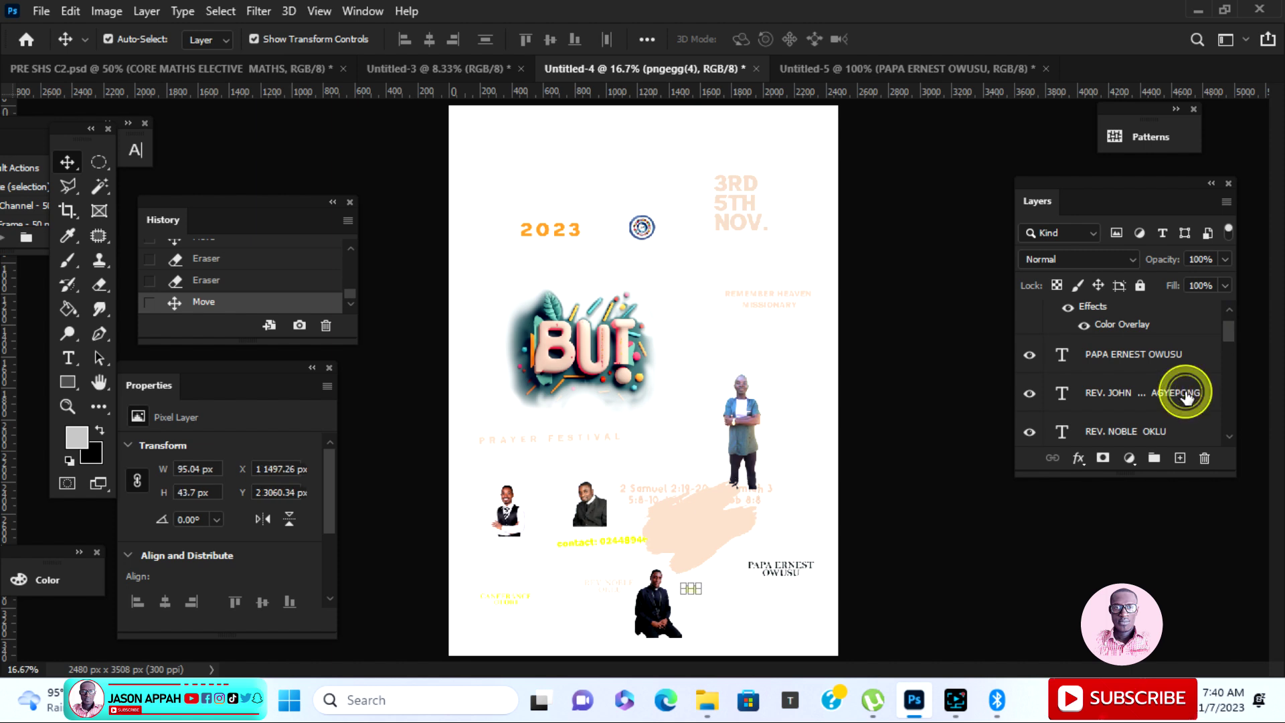
pyautogui.moveTo(708, 591); pyautogui.dragTo(778, 629)
pyautogui.click(931, 39)
pyautogui.click(969, 475)
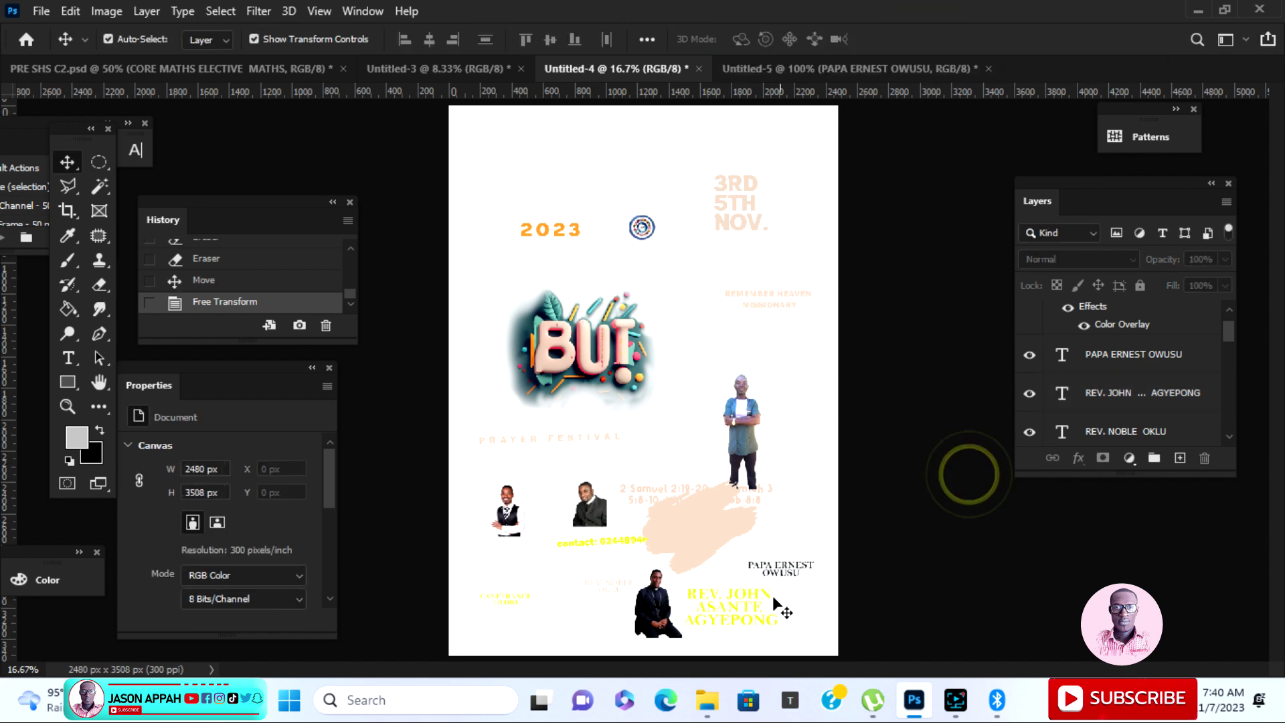
# Copy the third speaker's name into Untitled-5 and scale it to about 14%, roughly 85 × 39 px, on his dark jacket.
pyautogui.moveTo(757, 614); pyautogui.dragTo(751, 71)
pyautogui.moveTo(819, 585); pyautogui.dragTo(818, 587)
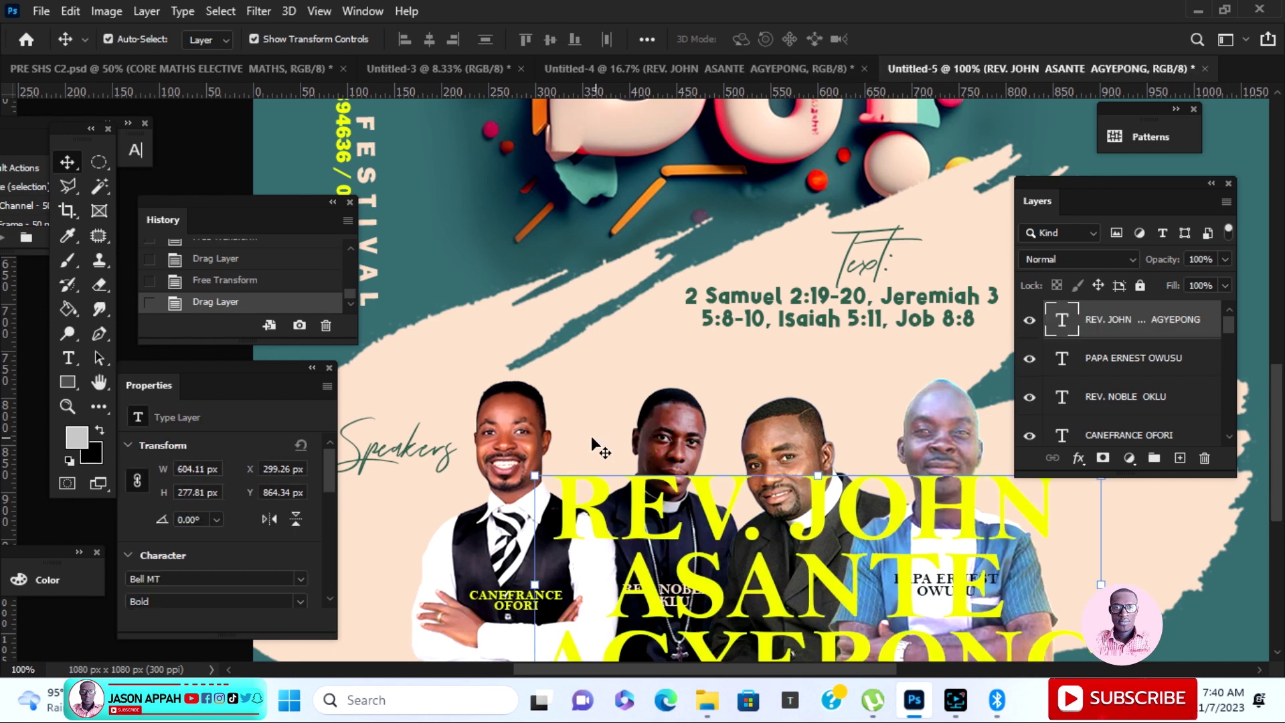
pyautogui.moveTo(532, 470); pyautogui.dragTo(946, 553)
pyautogui.moveTo(1061, 565); pyautogui.dragTo(785, 600)
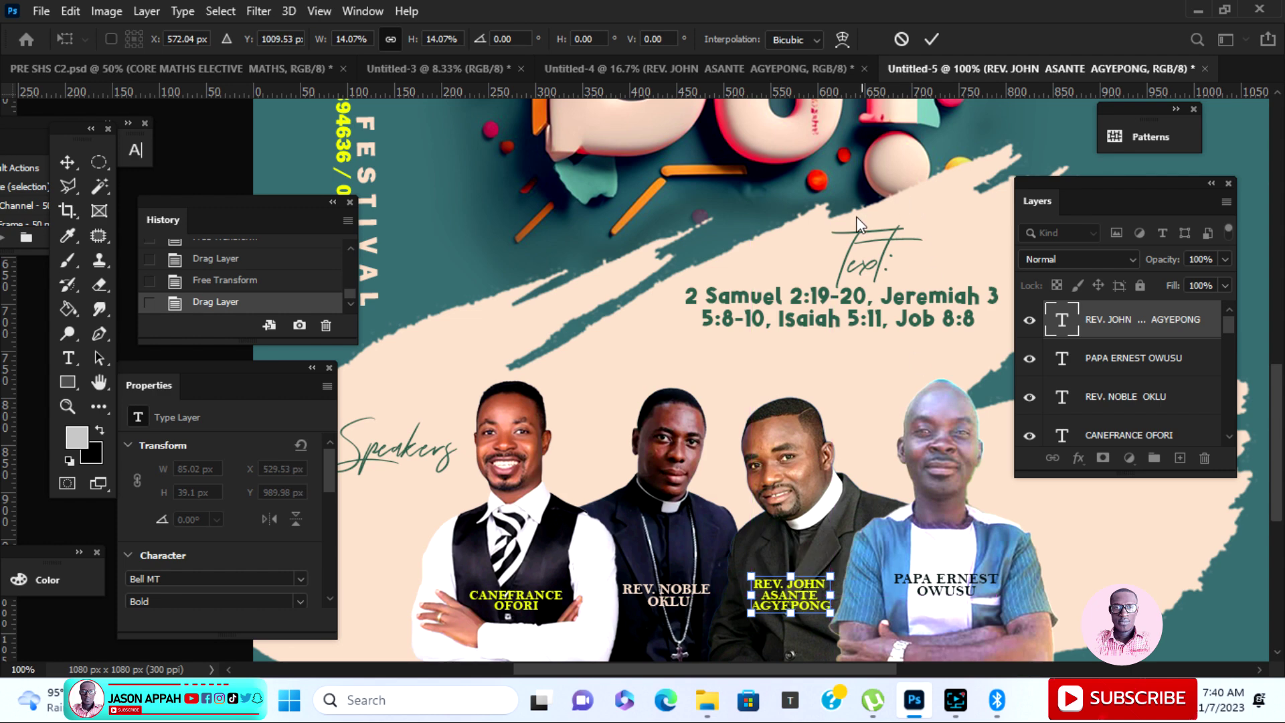
pyautogui.click(932, 39)
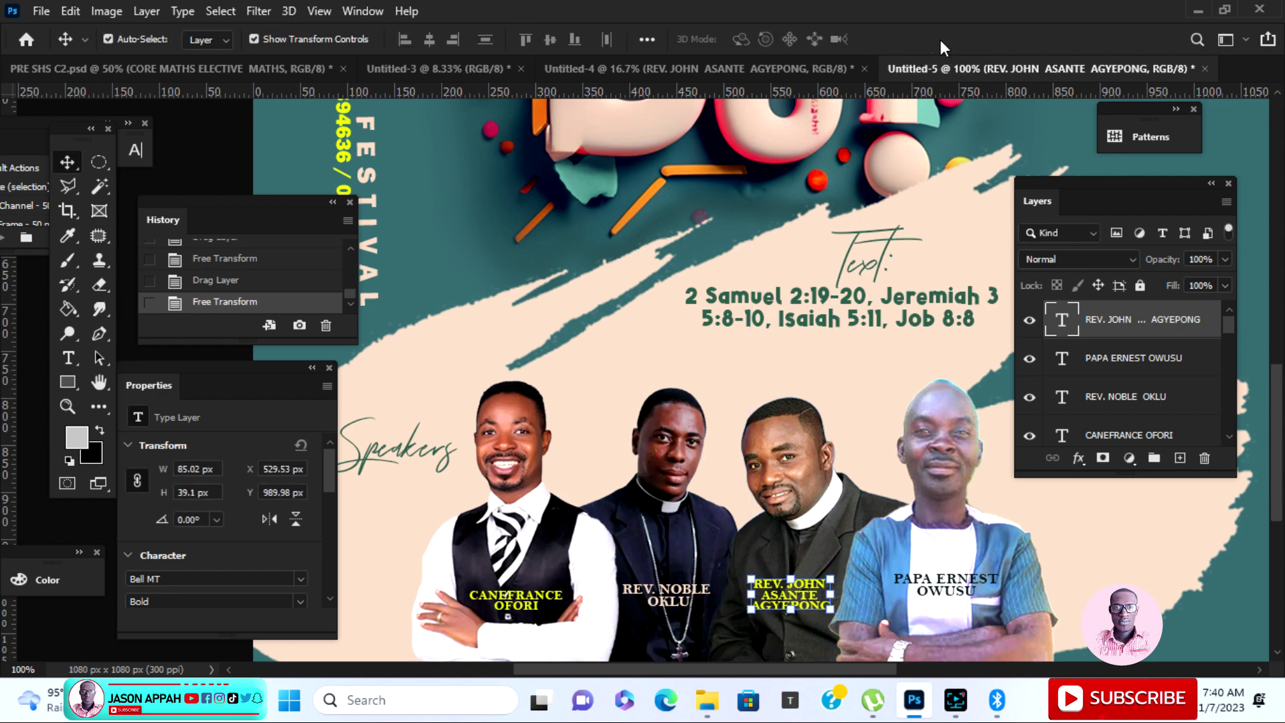
# Copy the 3RD 5TH NOV. date text from Untitled-4 onto the navy rectangle above the PRAYER FESTIVAL text in Untitled-5.
pyautogui.click(68, 407)
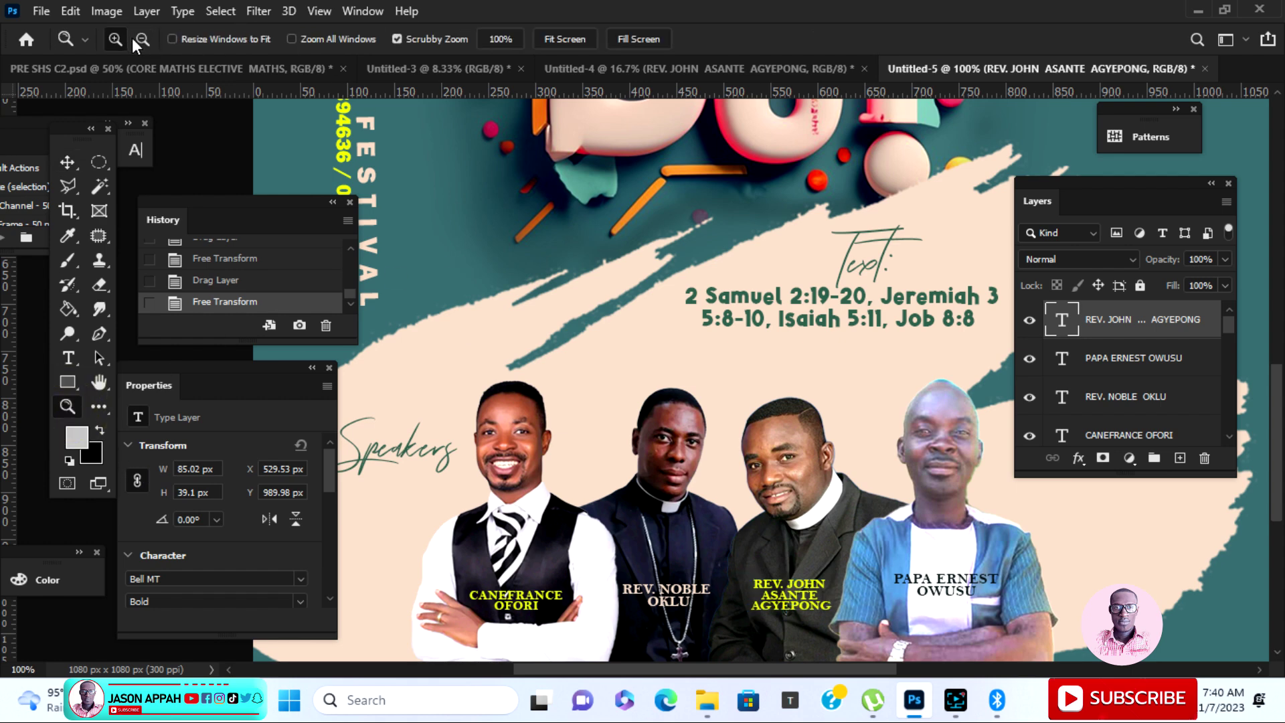
pyautogui.click(408, 188)
pyautogui.click(632, 197)
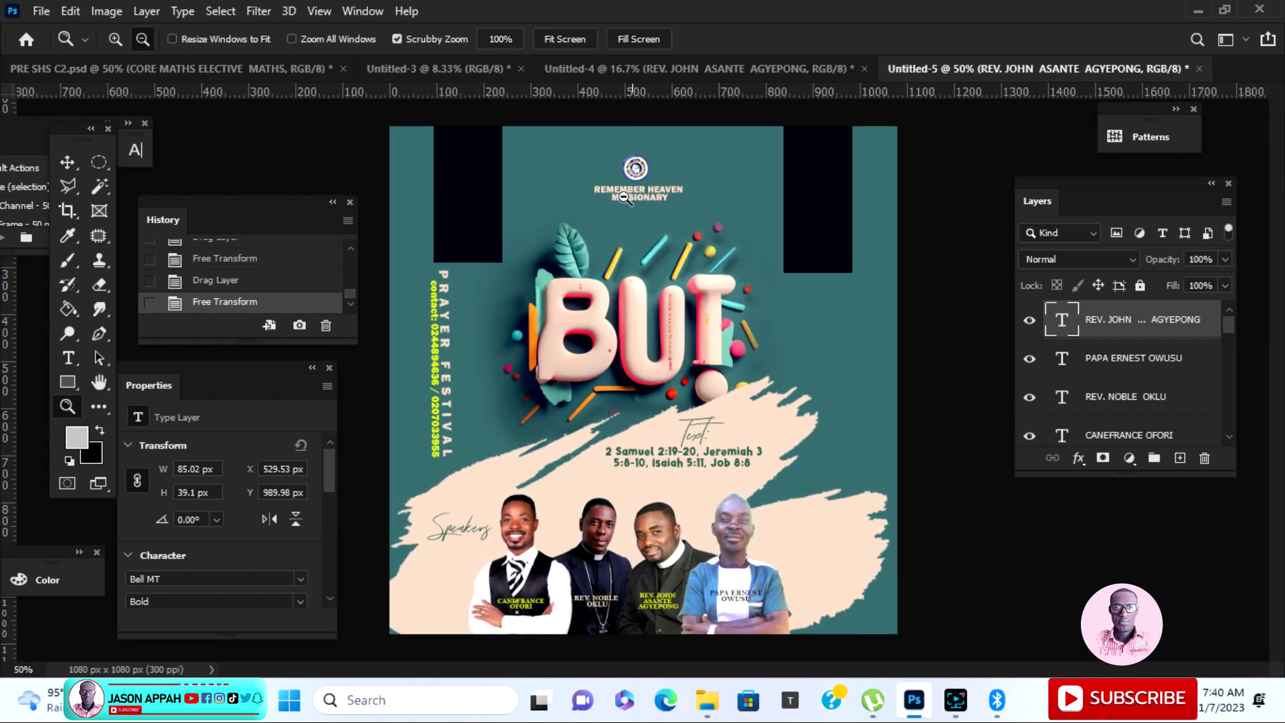
pyautogui.click(68, 357)
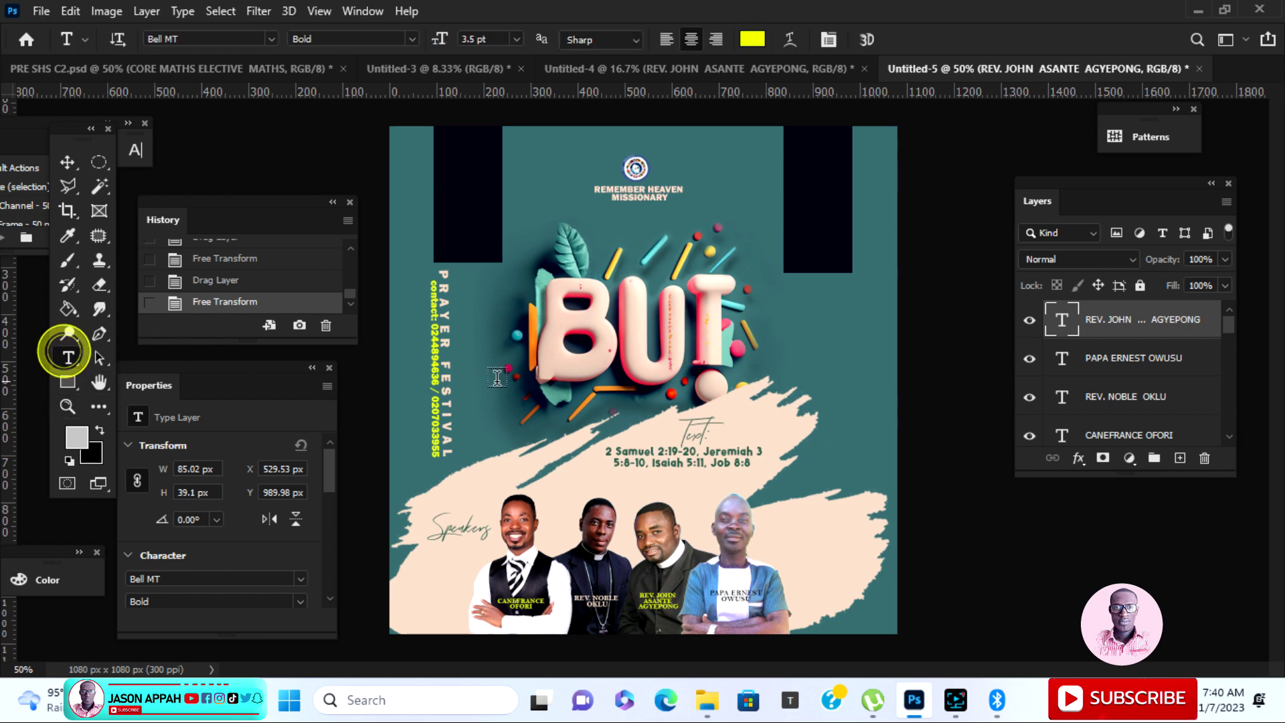
pyautogui.click(790, 69)
pyautogui.click(66, 162)
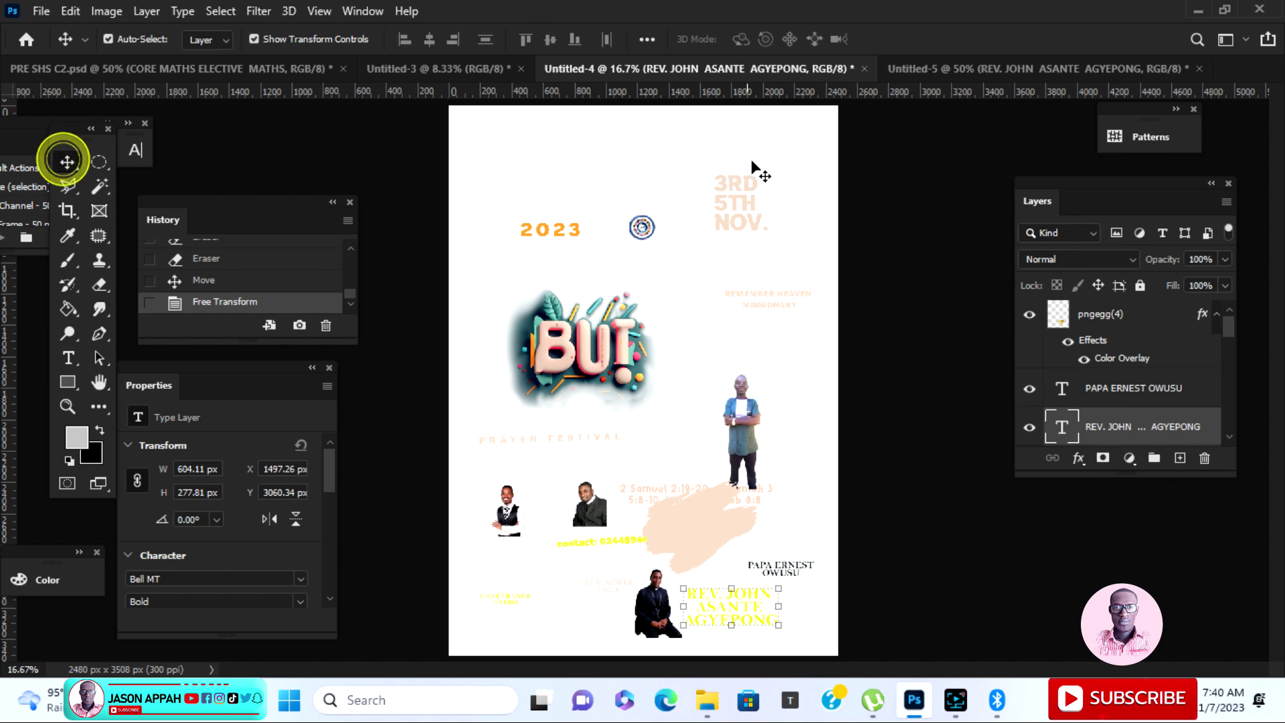
pyautogui.click(960, 71)
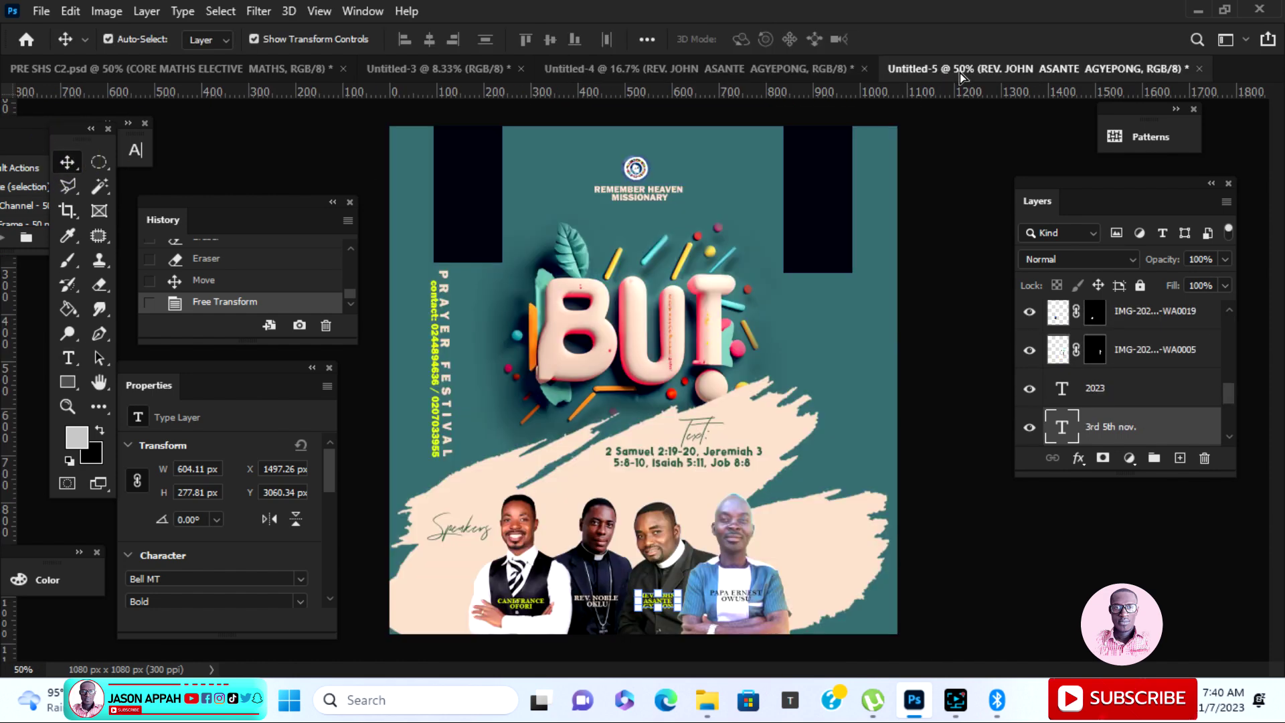
pyautogui.moveTo(513, 211); pyautogui.dragTo(463, 218)
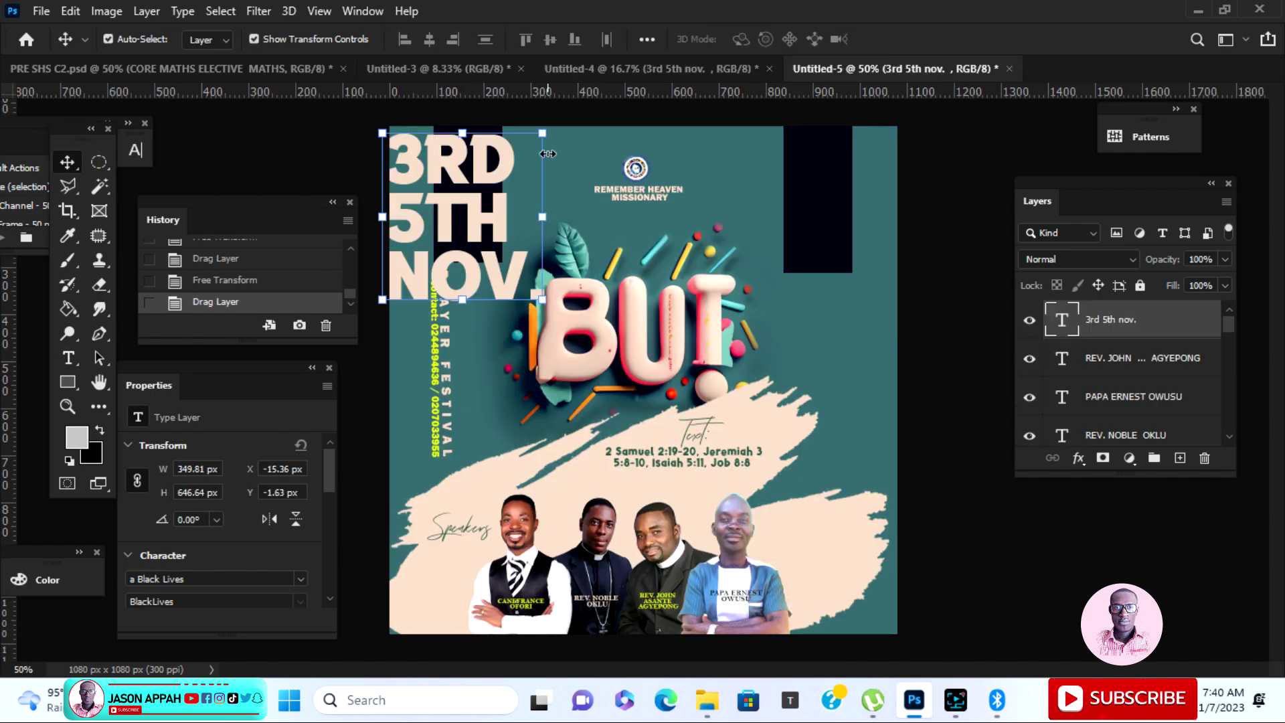
# Scale the date text down to about 31%, roughly 108 × 200 px, so it fits over the navy rectangle.
pyautogui.moveTo(544, 130); pyautogui.dragTo(476, 167)
pyautogui.moveTo(520, 268); pyautogui.dragTo(507, 241)
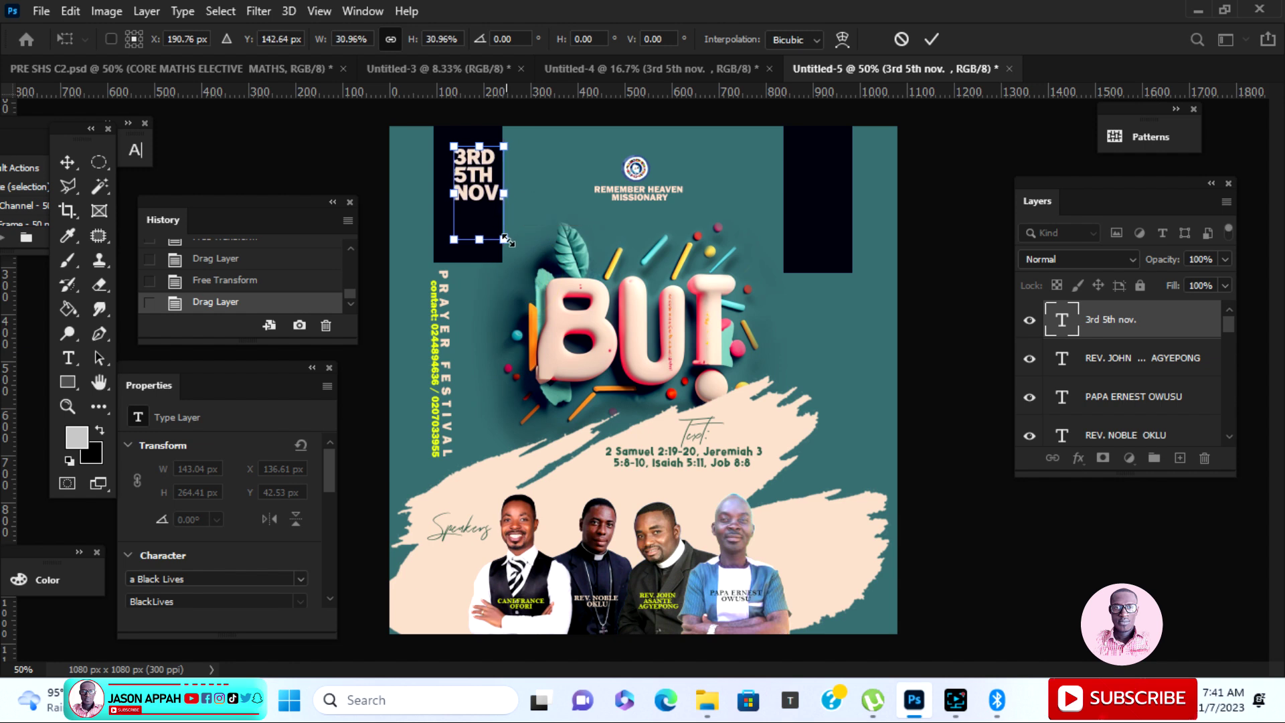
pyautogui.click(934, 38)
# Nudge the date text to about X 119 px, Y 35 px to centre it across the upper part of the navy rectangle.
pyautogui.press('Left')
pyautogui.press('Left')
pyautogui.press('Left')
pyautogui.press('Left')
pyautogui.press('Left')
pyautogui.press('Left')
pyautogui.press('Left')
pyautogui.press('Left')
pyautogui.press('Left')
pyautogui.press('Left')
pyautogui.press('Left')
pyautogui.press('Left')
pyautogui.press('Left')
pyautogui.press('Left')
pyautogui.press('Up')
pyautogui.press('Up')
pyautogui.press('Up')
pyautogui.press('Up')
pyautogui.press('Up')
pyautogui.press('Up')
pyautogui.press('Up')
pyautogui.press('Up')
pyautogui.press('Up')
pyautogui.press('Up')
pyautogui.press('Up')
pyautogui.press('Up')
pyautogui.press('Left')
pyautogui.press('Left')
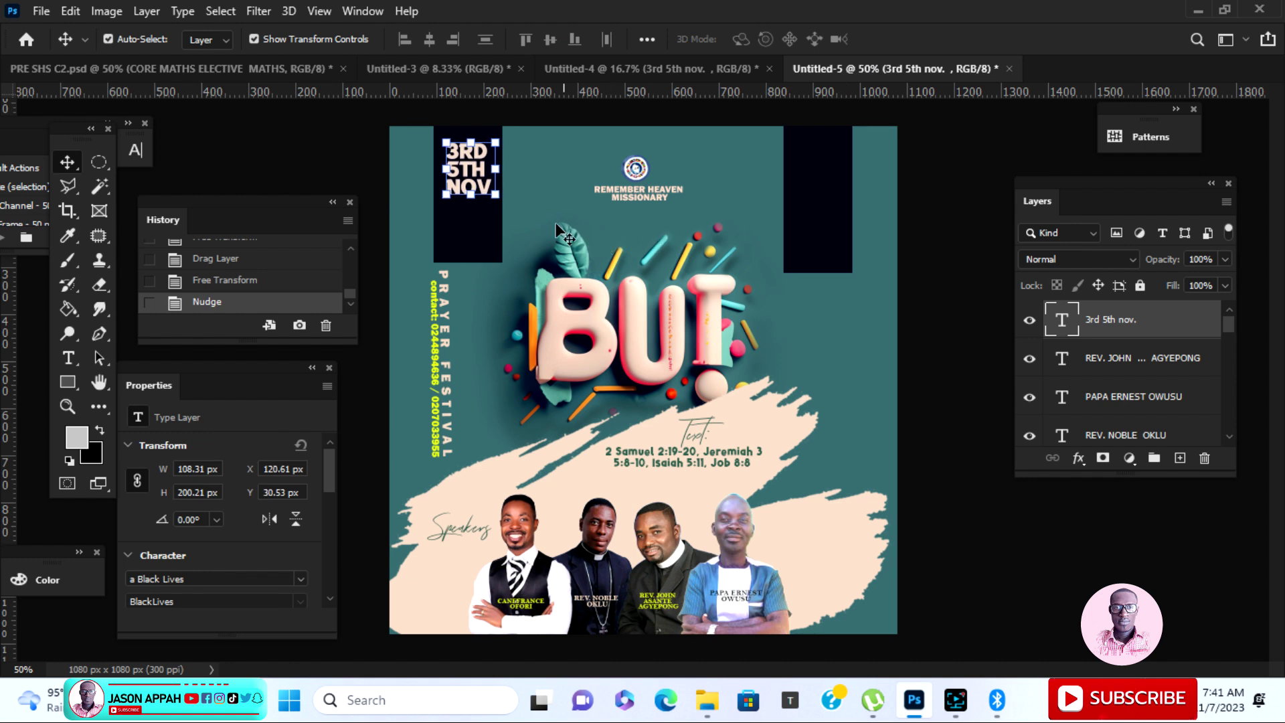
pyautogui.press('Down')
pyautogui.press('Down')
pyautogui.press('Left')
pyautogui.press('Left')
pyautogui.press('Down')
pyautogui.press('Down')
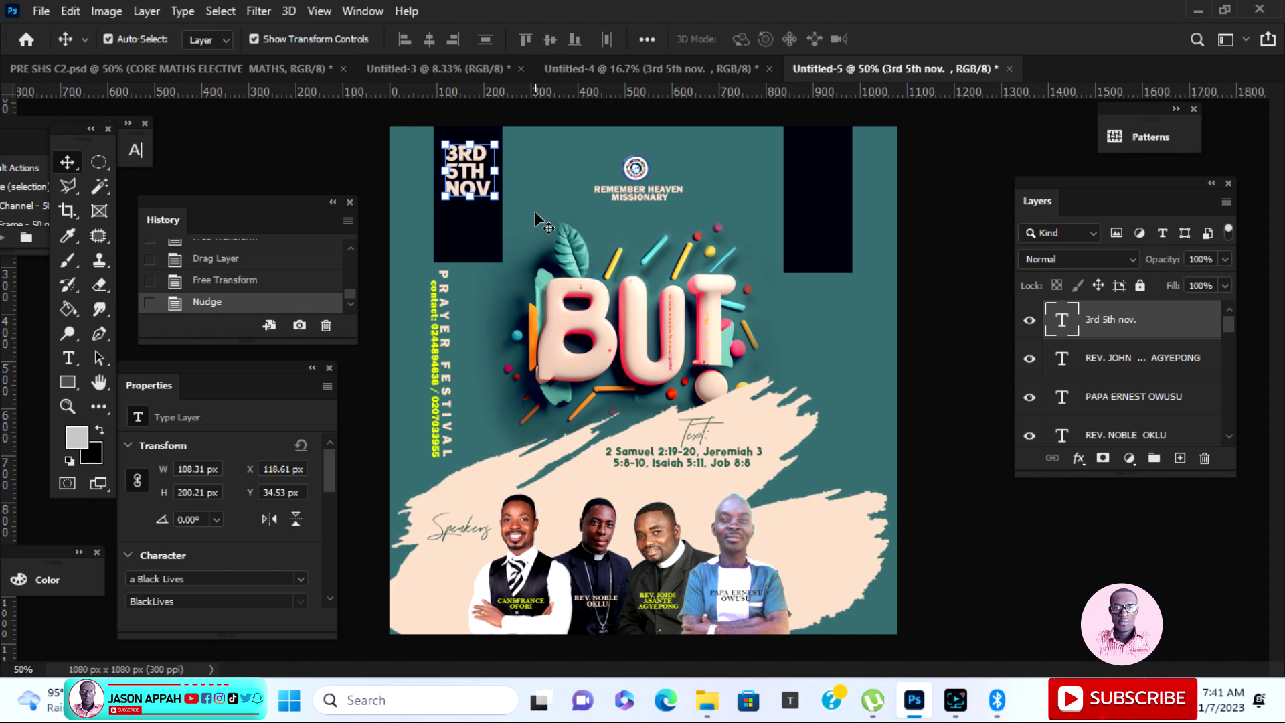
# Copy the orange 2023 text from Untitled-4 onto the navy date rectangle in Untitled-5, just below NOV.
pyautogui.click(609, 71)
pyautogui.click(934, 334)
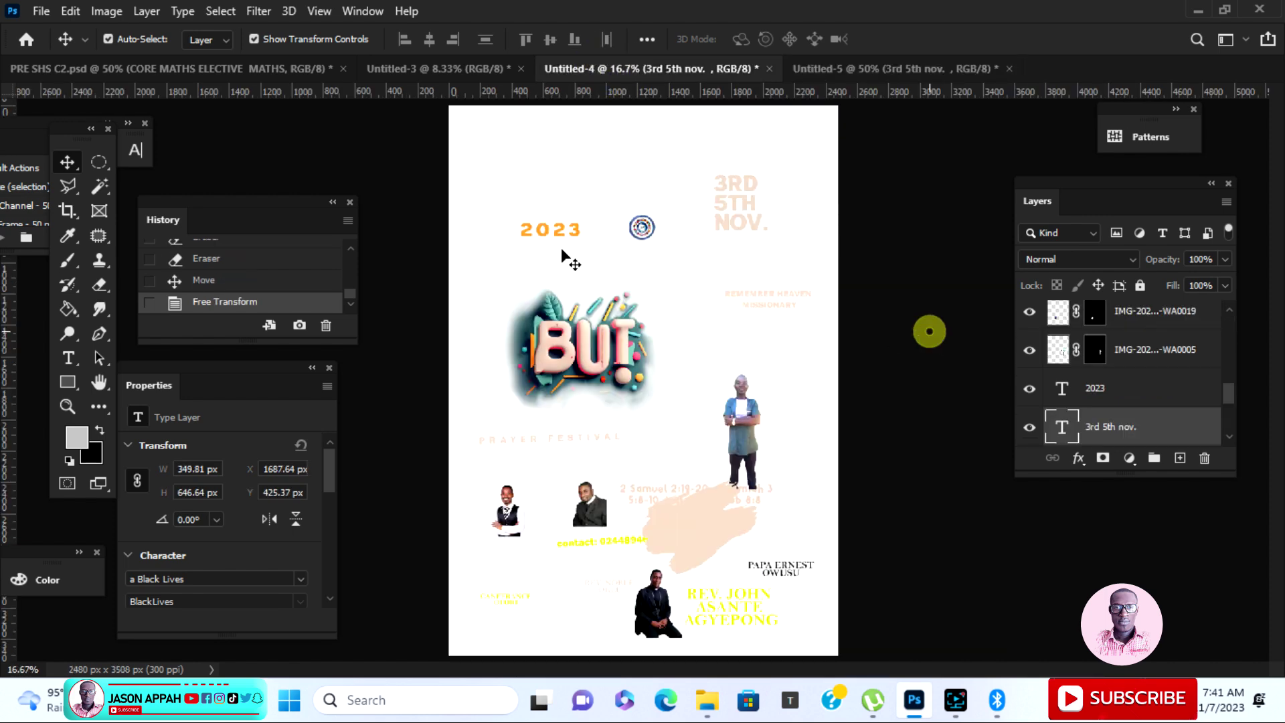
pyautogui.moveTo(561, 230); pyautogui.dragTo(785, 66)
pyautogui.moveTo(447, 264); pyautogui.dragTo(489, 222)
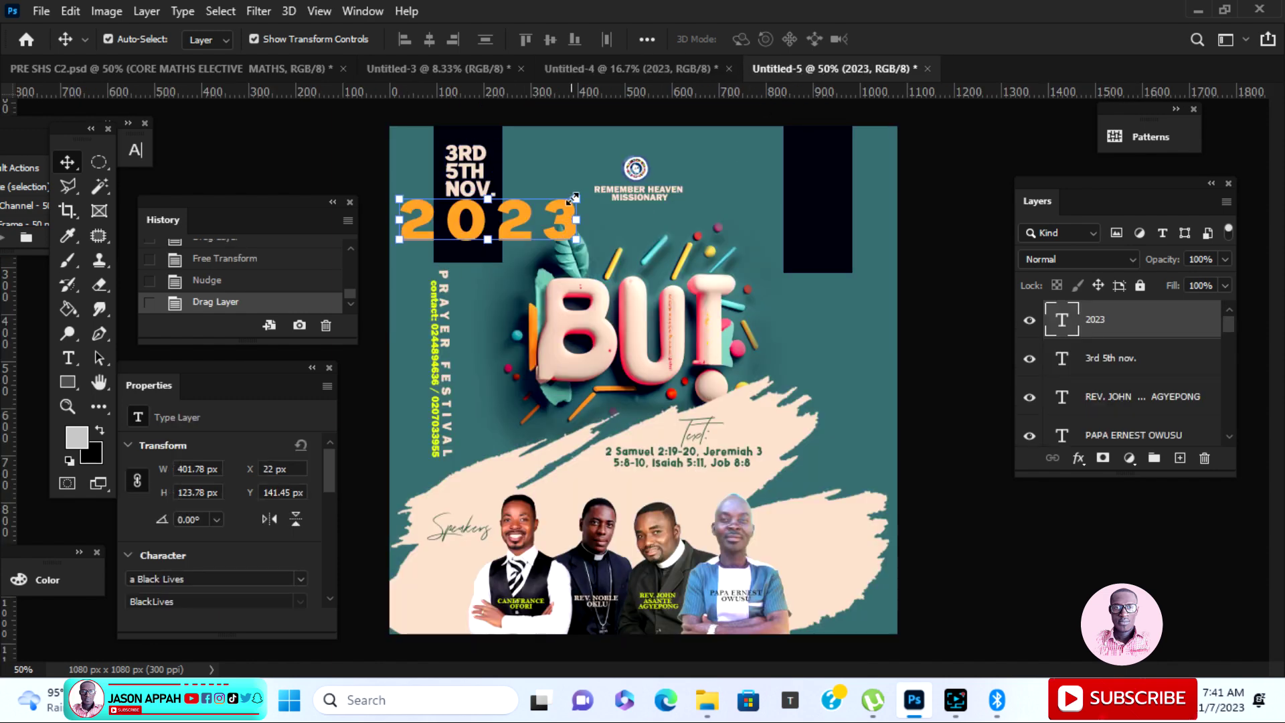
# Scale the 2023 text down to about 132 × 41 px and place it within the navy rectangle below the date.
pyautogui.hotkey('ctrl', 't')
pyautogui.moveTo(572, 199); pyautogui.dragTo(429, 213)
pyautogui.moveTo(520, 200); pyautogui.dragTo(493, 209)
pyautogui.click(932, 40)
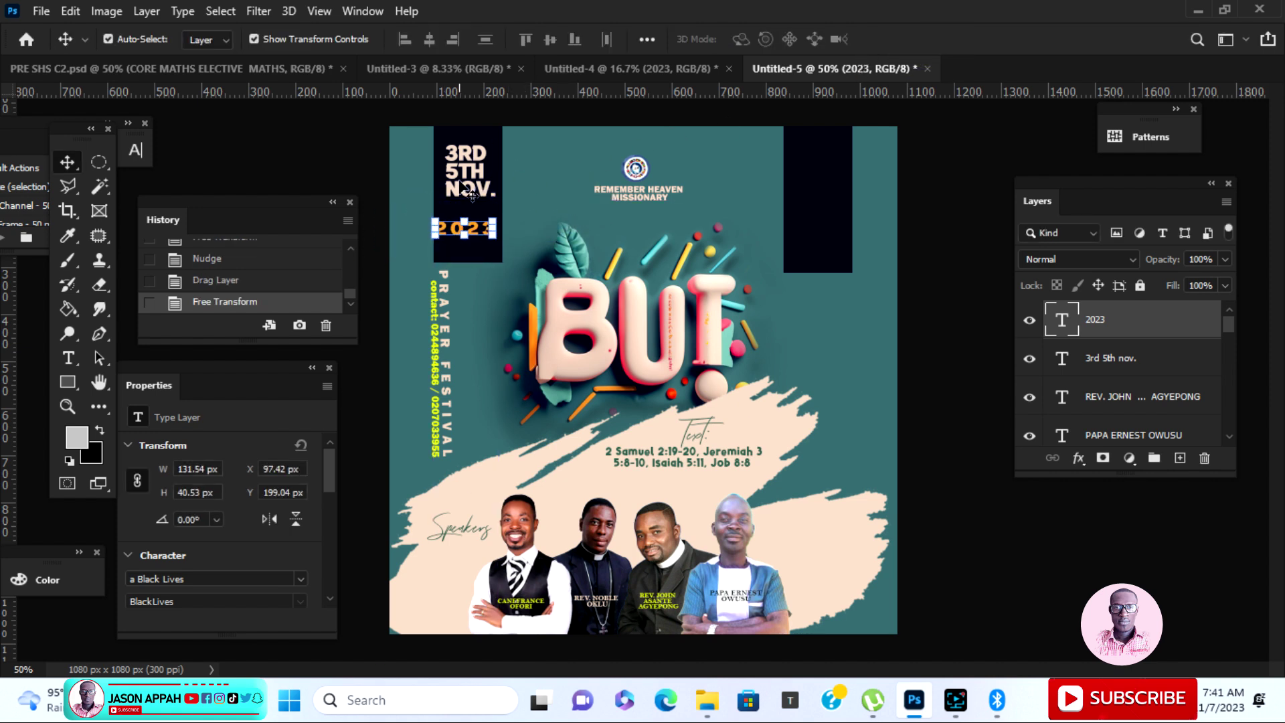
# Enlarge the 3RD 5TH NOV. text to about 112%, roughly 121 × 224 px.
pyautogui.click(488, 191)
pyautogui.moveTo(499, 196); pyautogui.dragTo(499, 191)
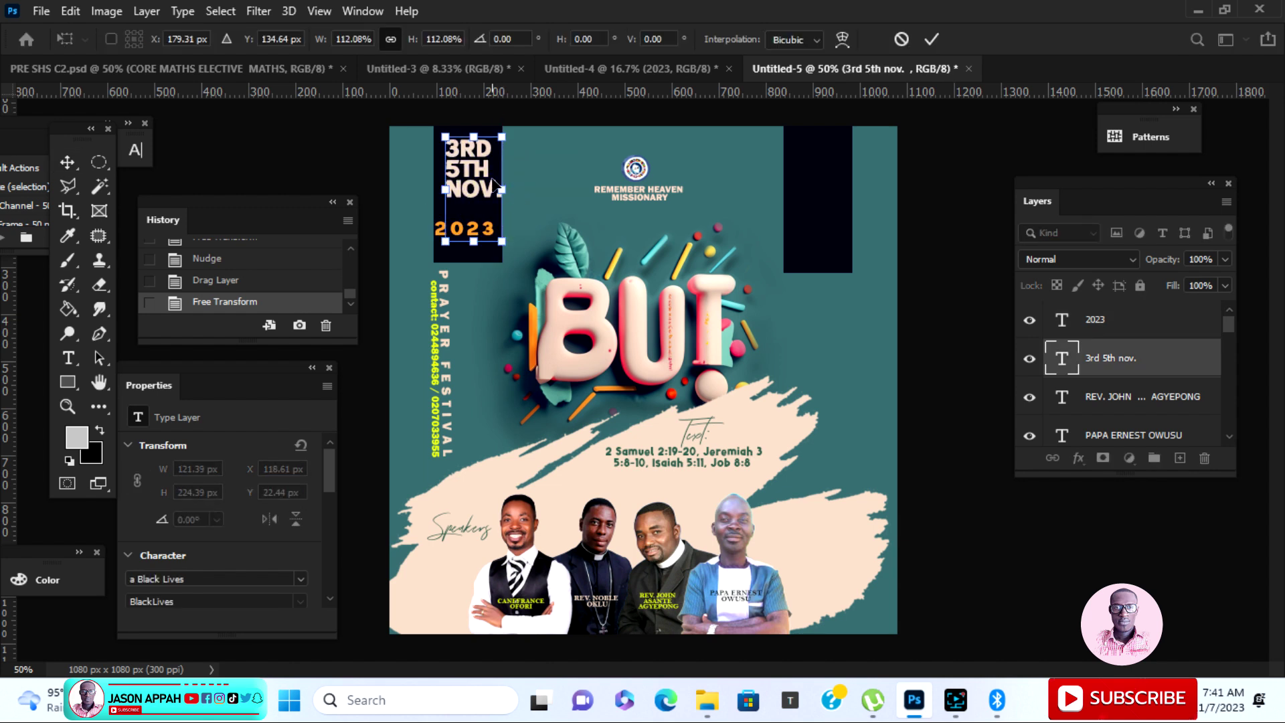
pyautogui.click(932, 39)
# Nudge the 3RD 5TH NOV. text to about X 113 px, Y 48 px, closer to the 2023 text.
pyautogui.press('Left')
pyautogui.press('Left')
pyautogui.press('Left')
pyautogui.press('Left')
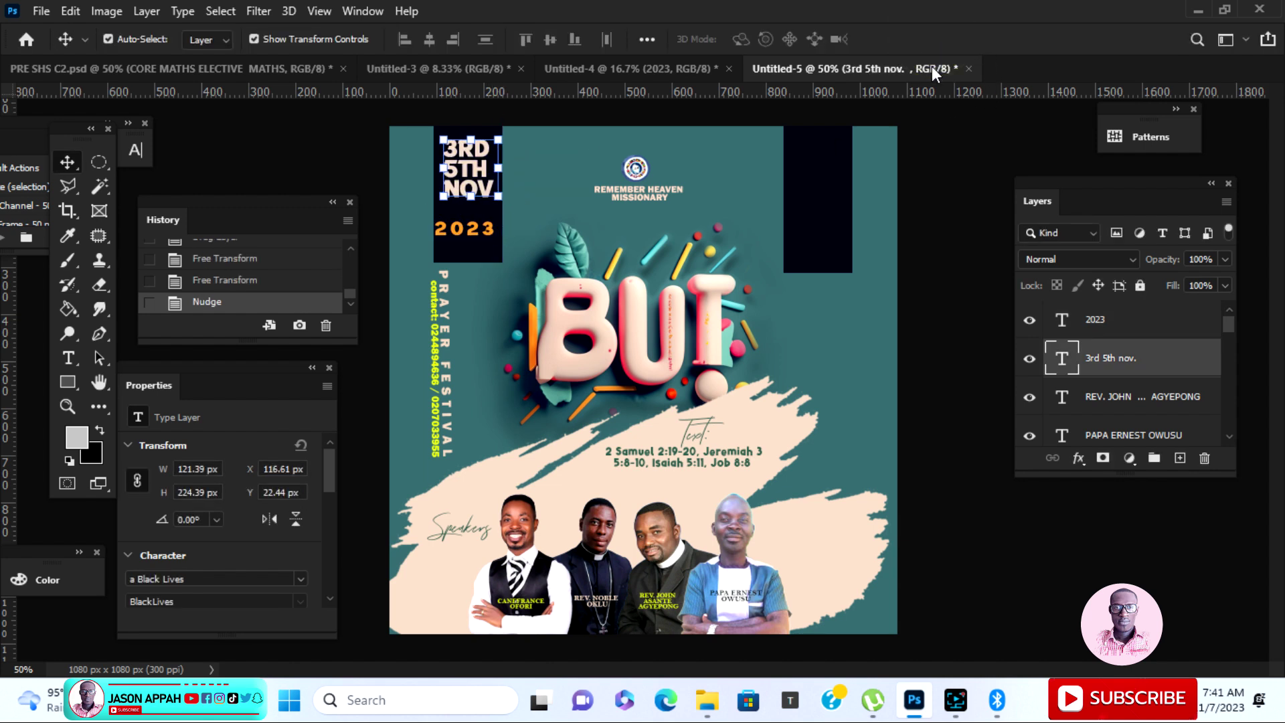
pyautogui.press('Down')
pyautogui.press('Down')
pyautogui.press('Down')
pyautogui.press('Down')
pyautogui.press('Down')
pyautogui.press('Down')
pyautogui.press('Down')
pyautogui.press('Down')
pyautogui.press('Down')
pyautogui.press('Down')
pyautogui.press('Down')
pyautogui.press('Down')
pyautogui.press('Down')
pyautogui.press('Down')
pyautogui.press('Down')
pyautogui.press('Down')
pyautogui.press('Down')
pyautogui.press('Down')
pyautogui.press('Down')
pyautogui.press('Down')
pyautogui.press('Left')
pyautogui.press('Left')
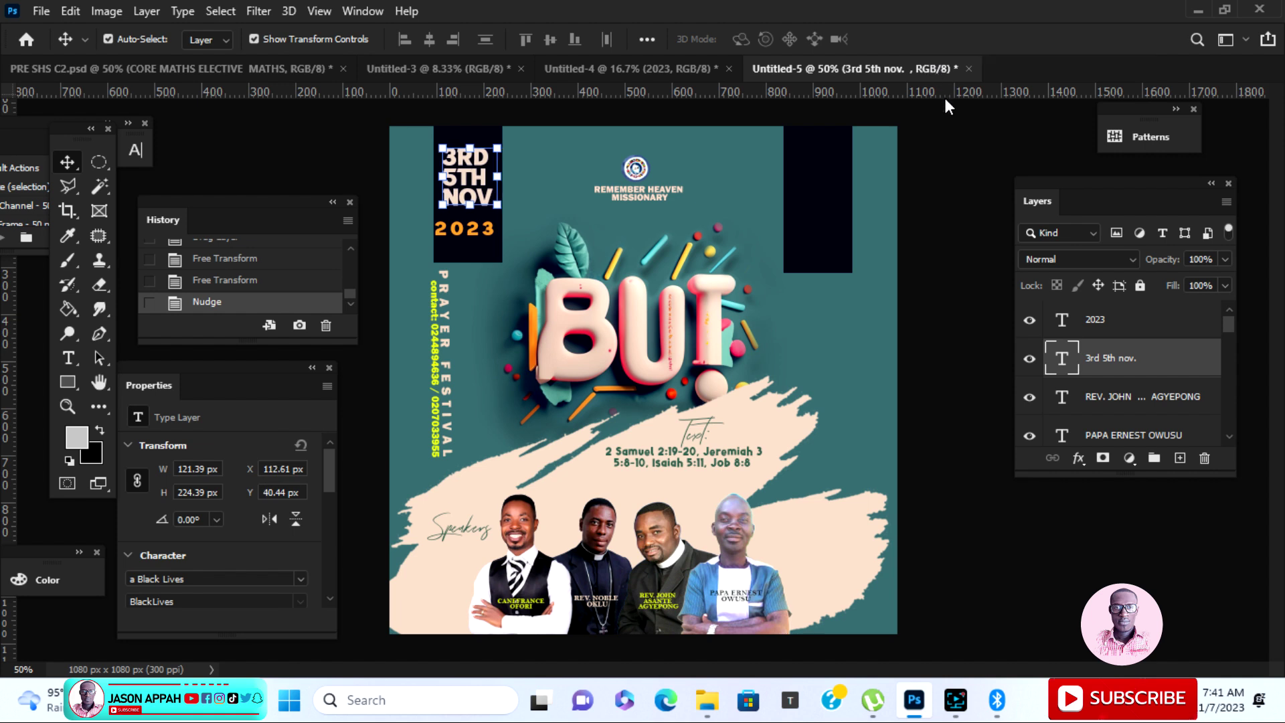
pyautogui.click(982, 359)
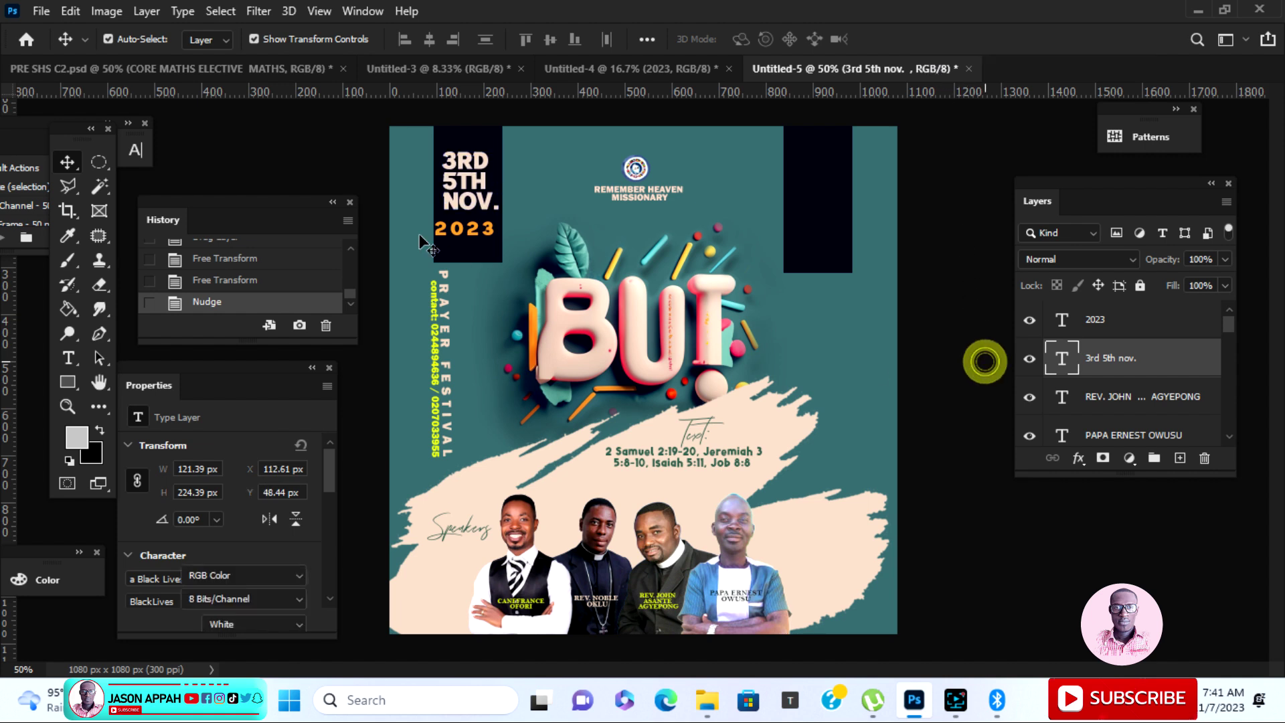
# Reduce the 2023 text to about 83%, roughly 109 × 34 px.
pyautogui.click(488, 229)
pyautogui.moveTo(494, 220); pyautogui.dragTo(481, 217)
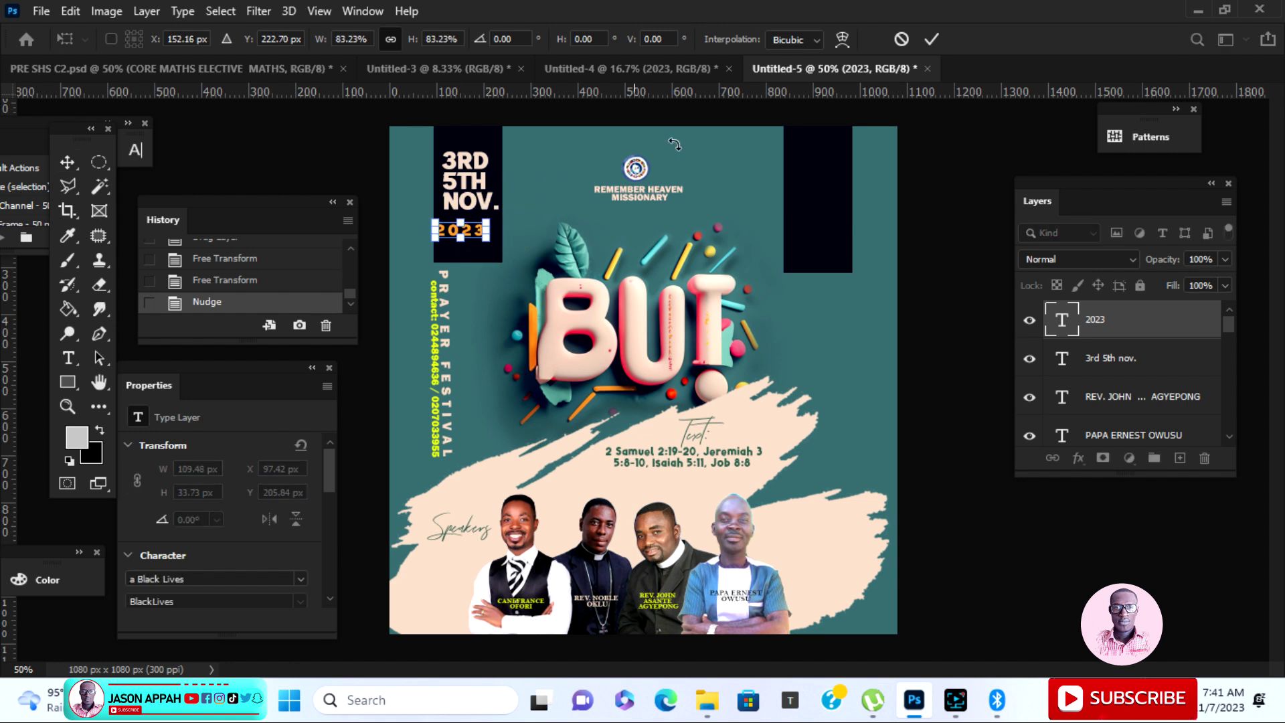
pyautogui.click(931, 39)
# Nudge the 2023 text to about X 111 px, Y 190 px, directly beneath NOV.
pyautogui.press('Up')
pyautogui.press('Up')
pyautogui.press('Up')
pyautogui.press('Up')
pyautogui.press('Up')
pyautogui.press('Up')
pyautogui.press('Up')
pyautogui.press('Up')
pyautogui.press('Up')
pyautogui.press('Up')
pyautogui.press('Up')
pyautogui.press('Up')
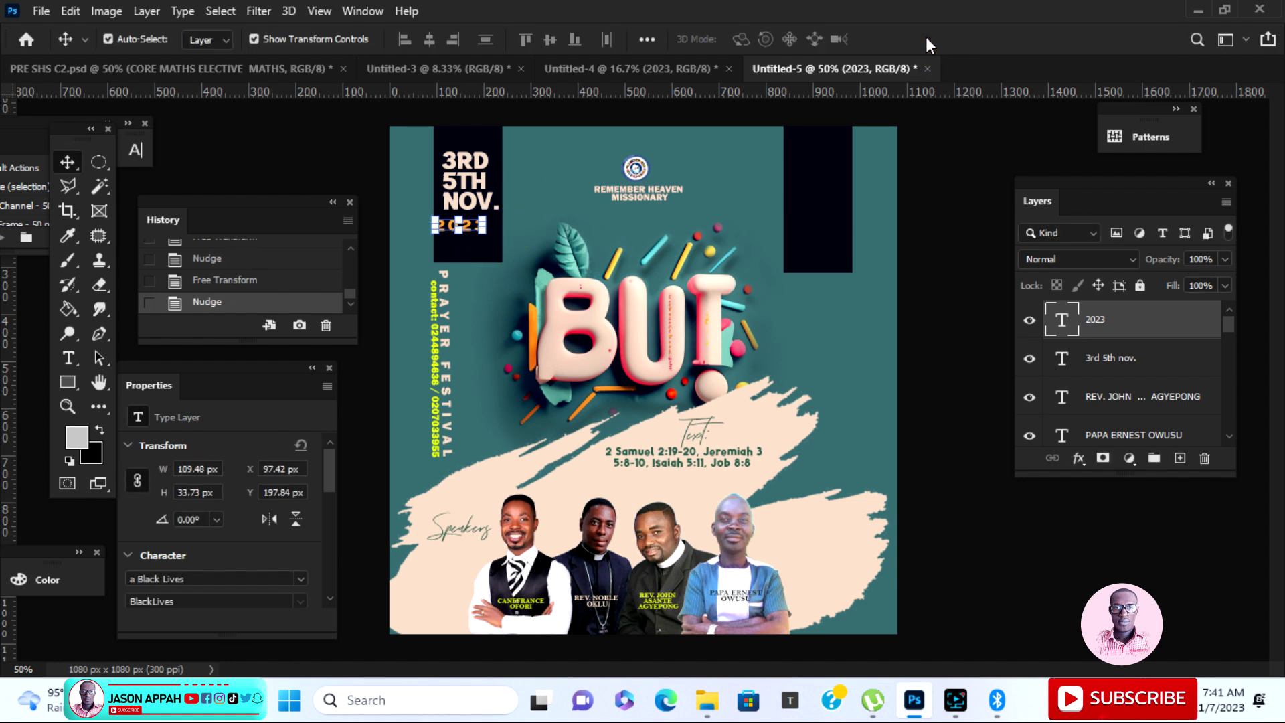
pyautogui.press('Right')
pyautogui.press('Right')
pyautogui.press('Right')
pyautogui.press('Right')
pyautogui.press('Right')
pyautogui.press('Right')
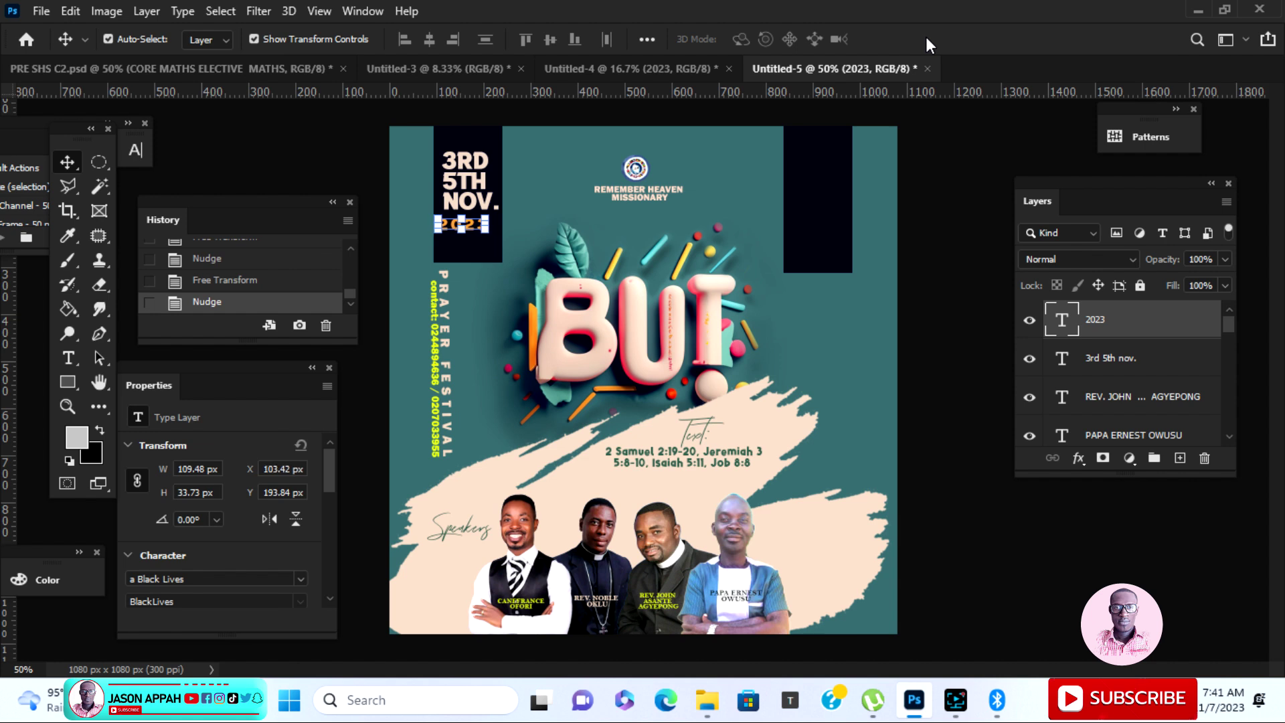
pyautogui.press('Right')
pyautogui.press('Right')
pyautogui.press('Right')
pyautogui.press('Right')
pyautogui.press('Right')
pyautogui.press('Right')
pyautogui.press('Up')
pyautogui.press('Up')
pyautogui.press('Up')
pyautogui.press('Up')
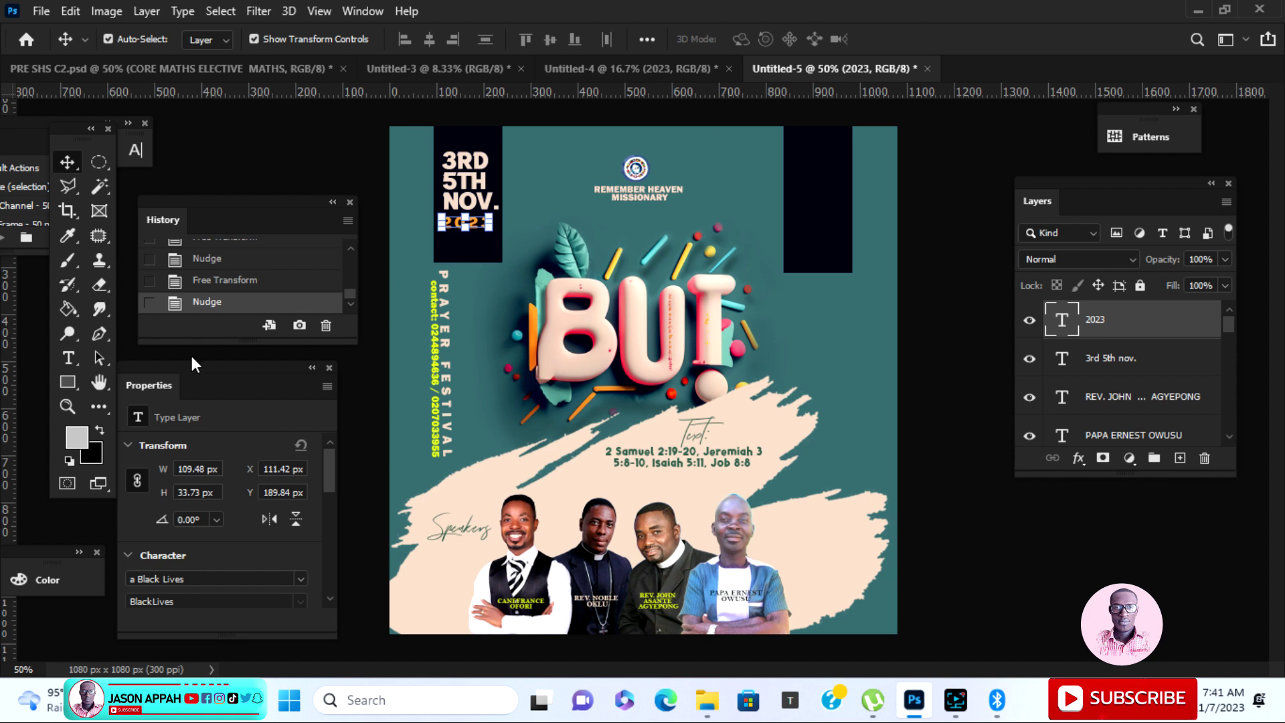
# Duplicate the 2023 text just below itself and change the copy's wording to TO.
pyautogui.click(65, 407)
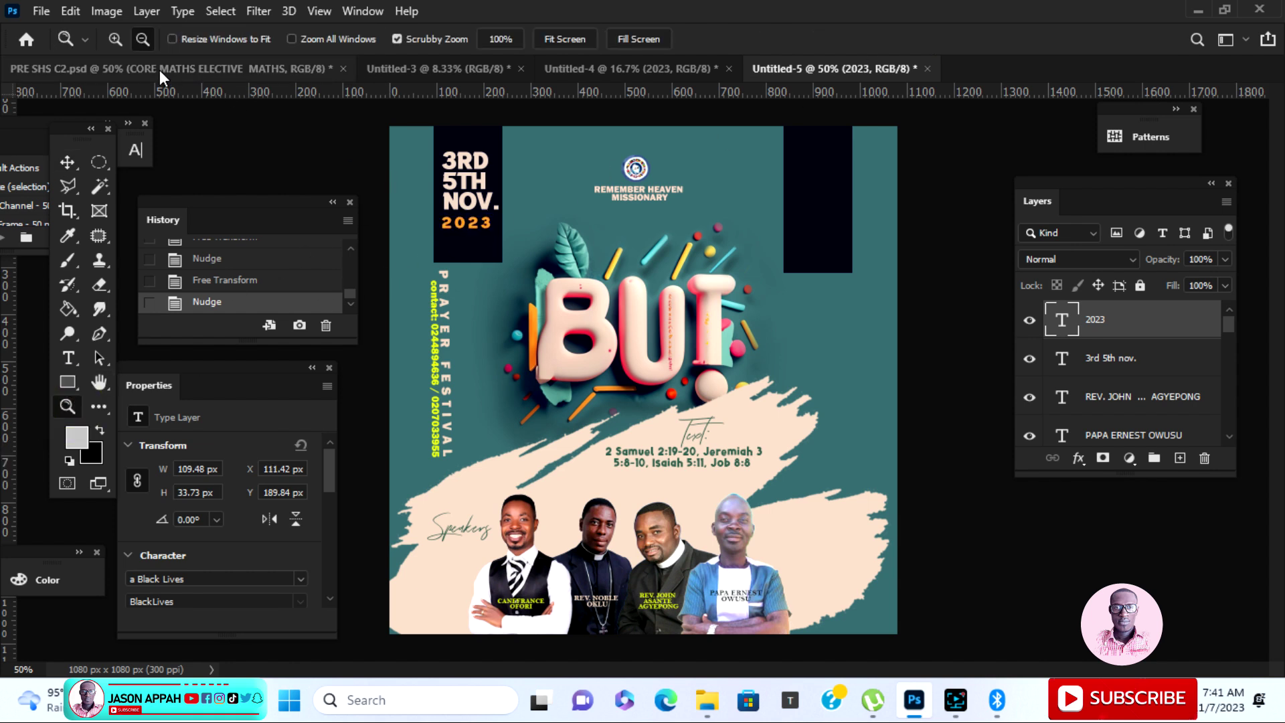
pyautogui.click(116, 38)
pyautogui.click(420, 129)
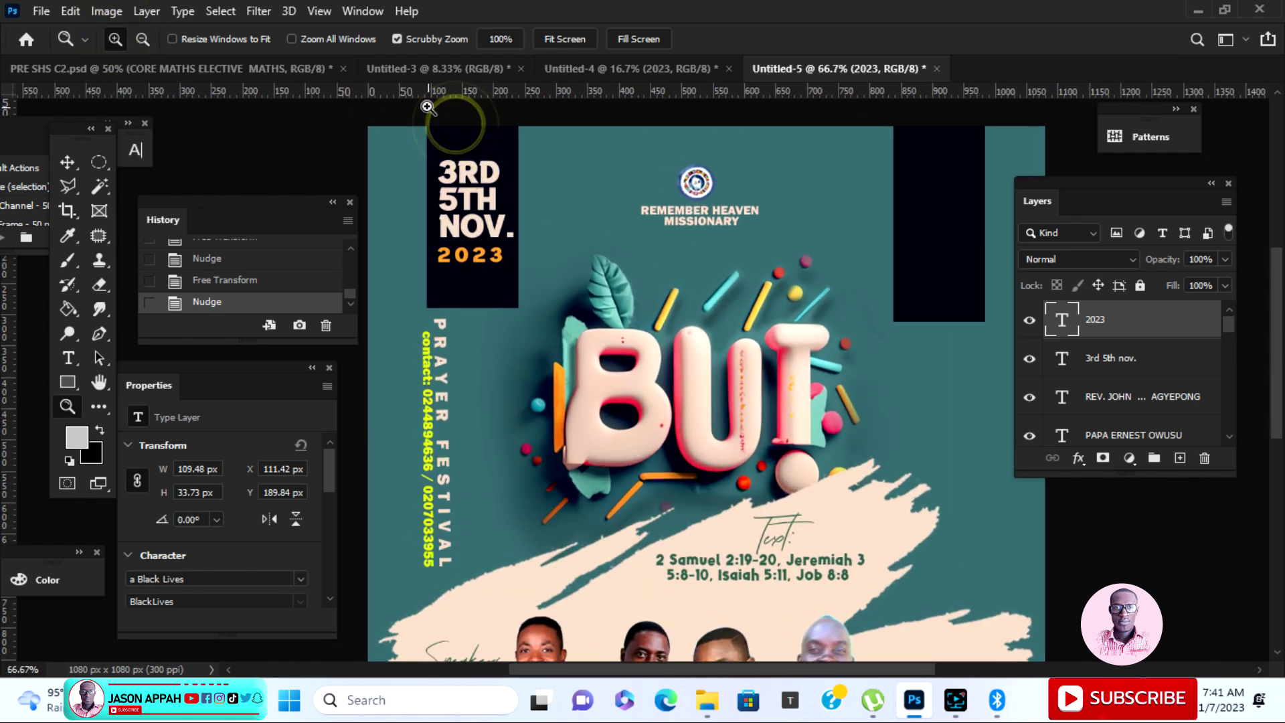
pyautogui.click(67, 162)
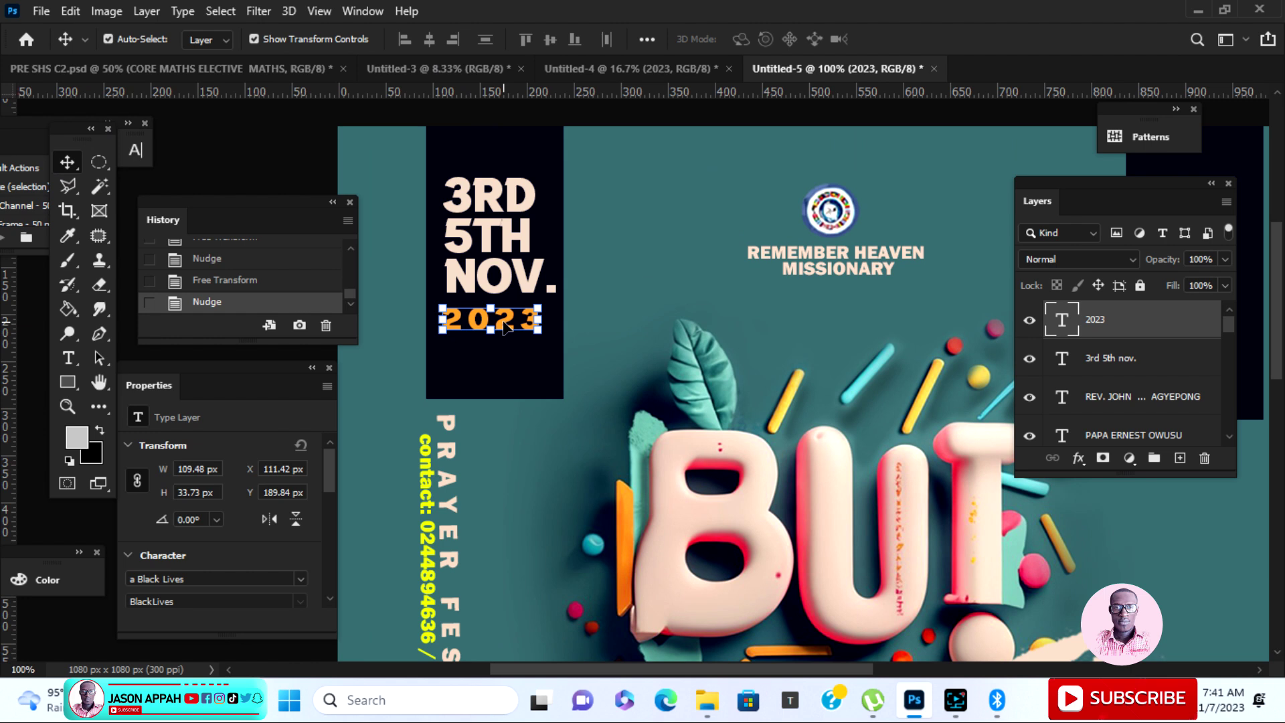
pyautogui.moveTo(507, 326); pyautogui.dragTo(517, 363)
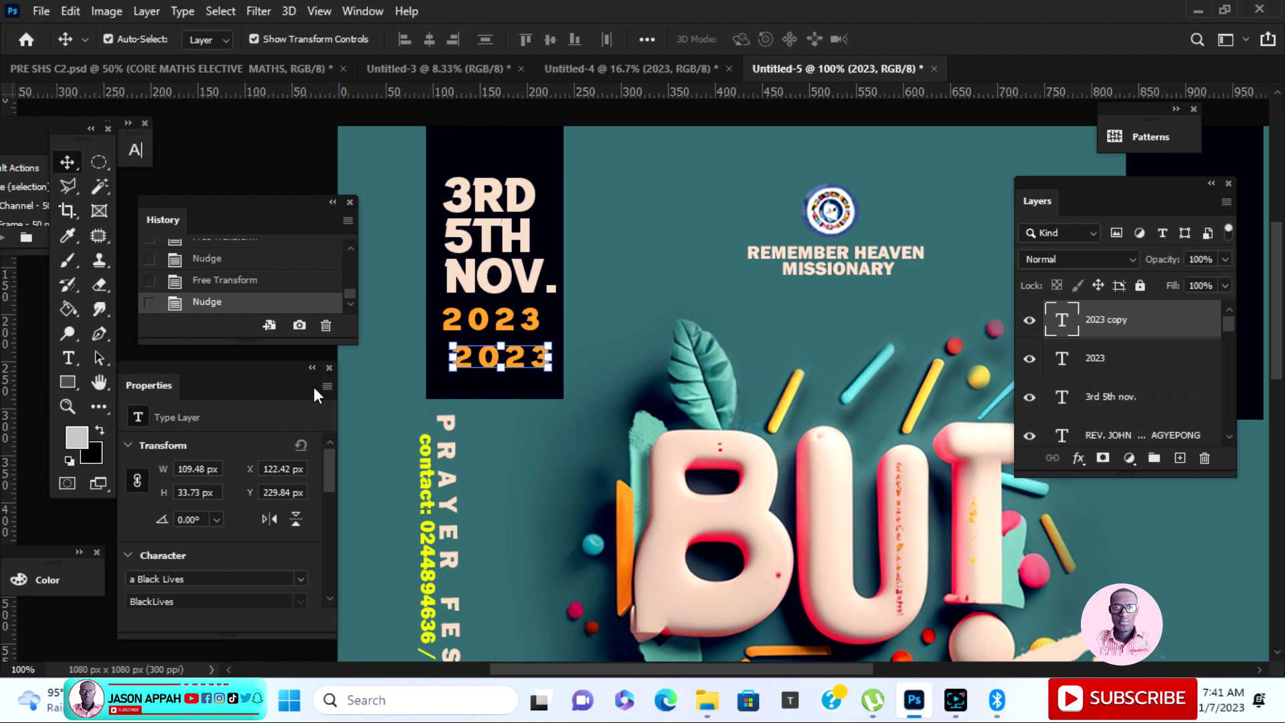
pyautogui.click(69, 358)
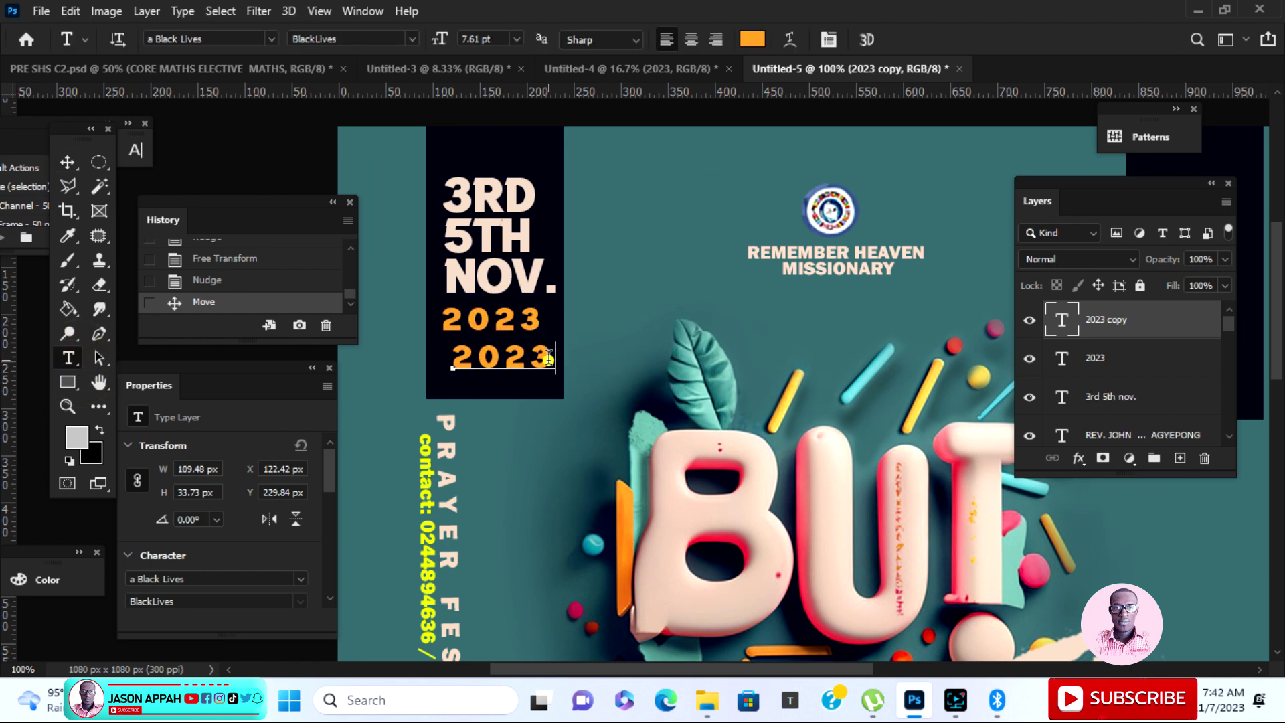
pyautogui.moveTo(549, 359); pyautogui.dragTo(401, 369)
pyautogui.write('TO')
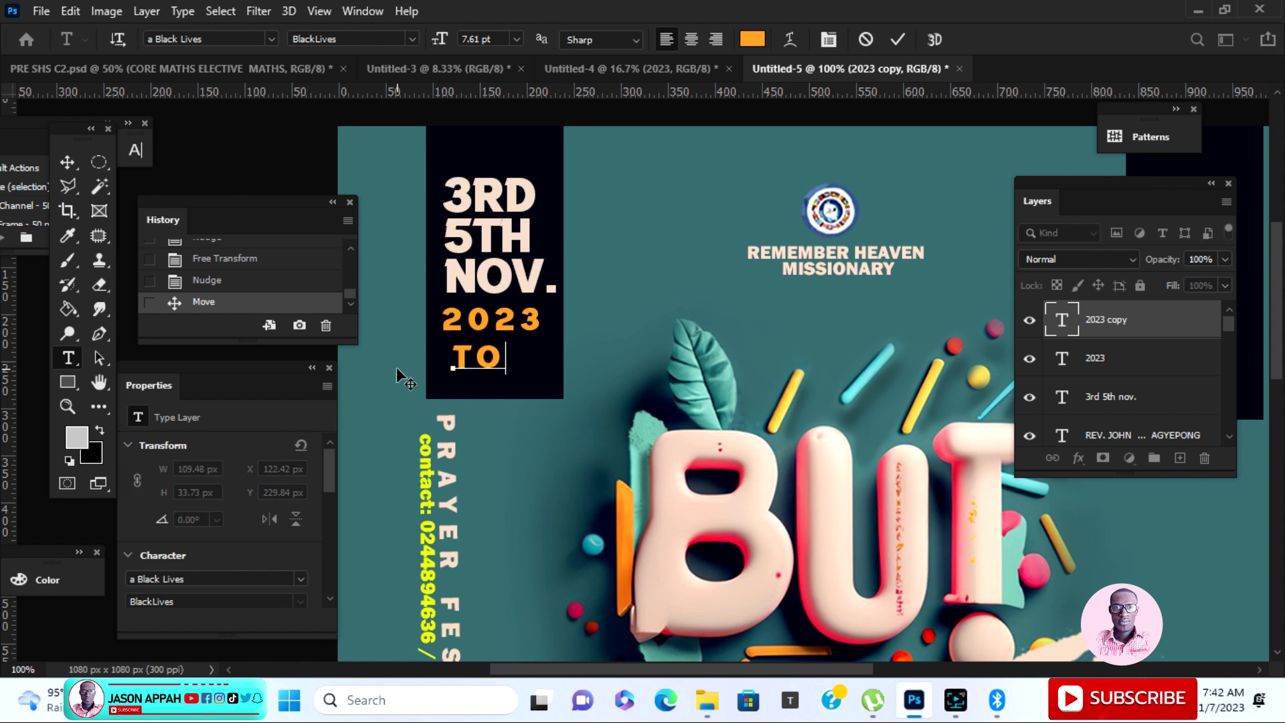
pyautogui.click(67, 162)
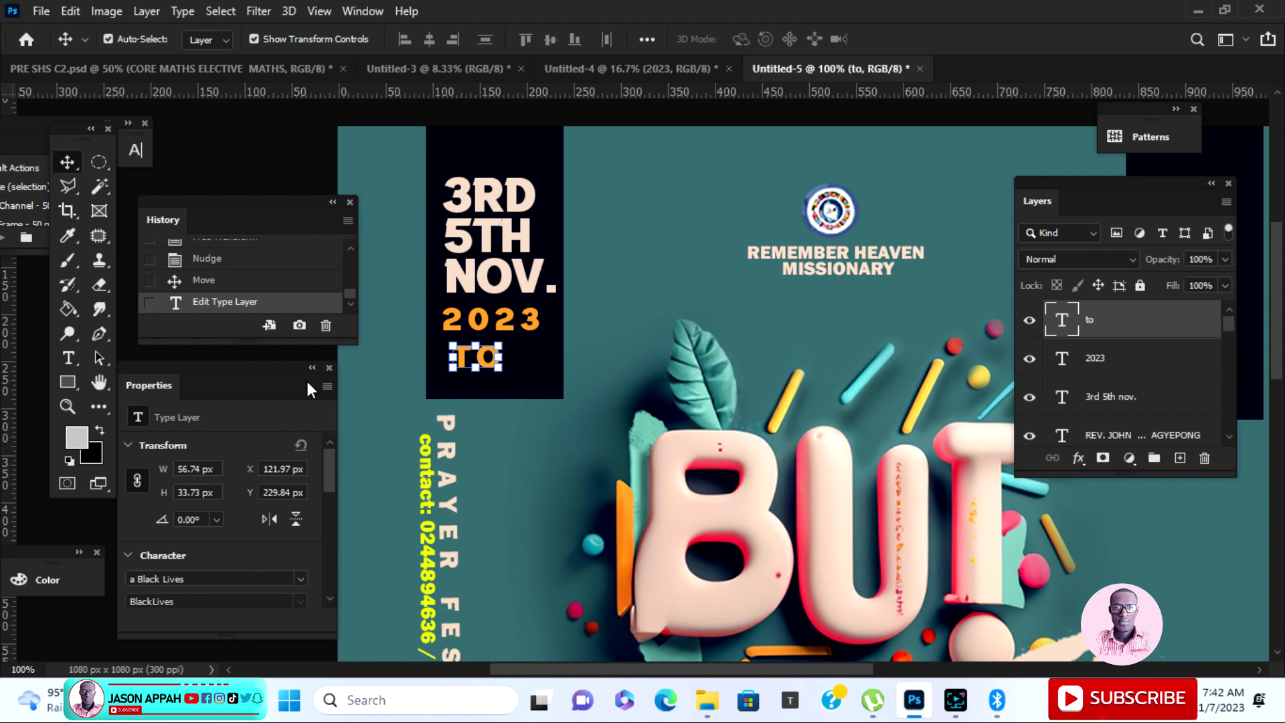
# Set the TO text's tracking to 0.
pyautogui.scroll(-3, 332, 488)
pyautogui.scroll(2, 322, 492)
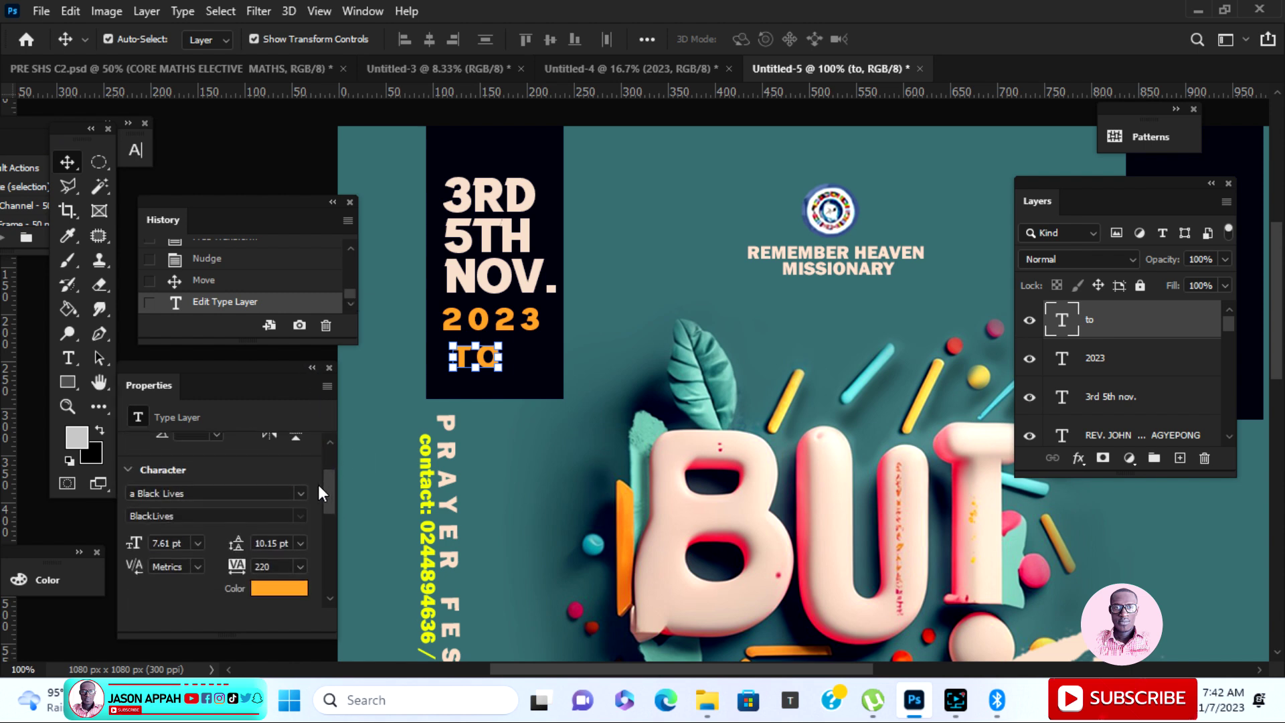
pyautogui.click(302, 566)
pyautogui.click(279, 441)
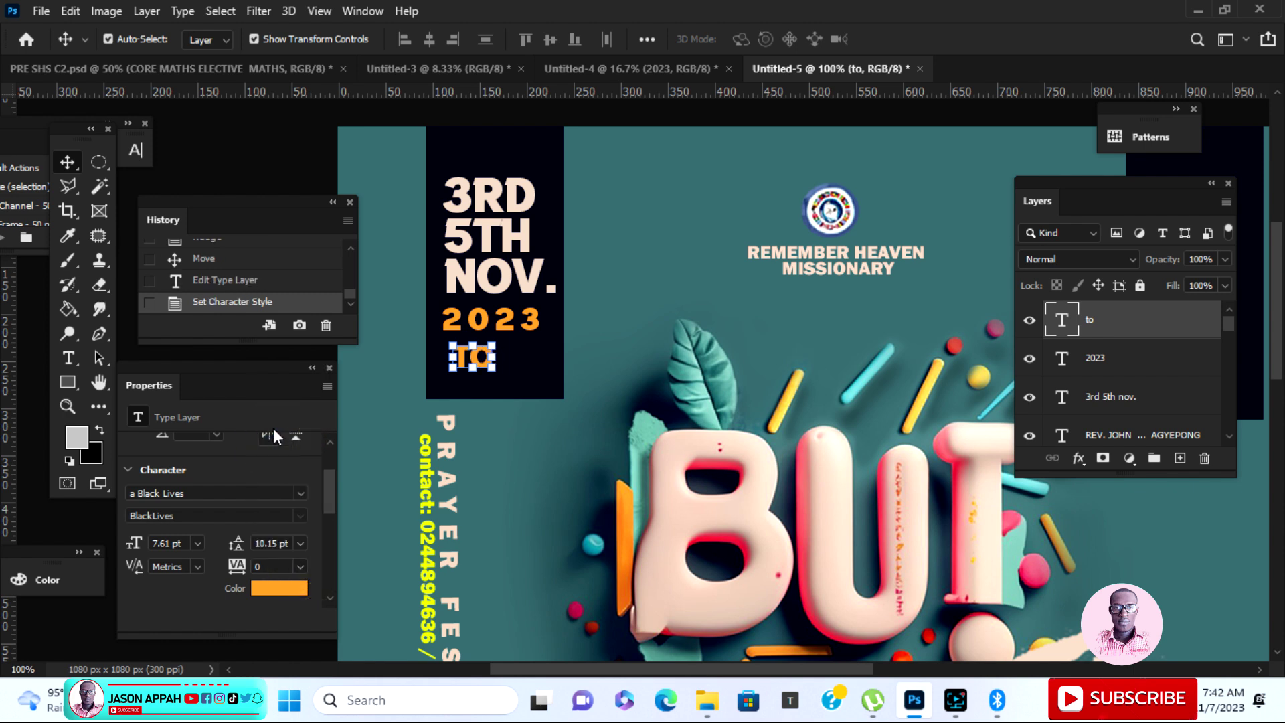
# Scale the TO text down to about 4.25 pt and place it beside the date, between the 3RD and 5TH lines.
pyautogui.moveTo(496, 345); pyautogui.dragTo(566, 201)
pyautogui.click(932, 39)
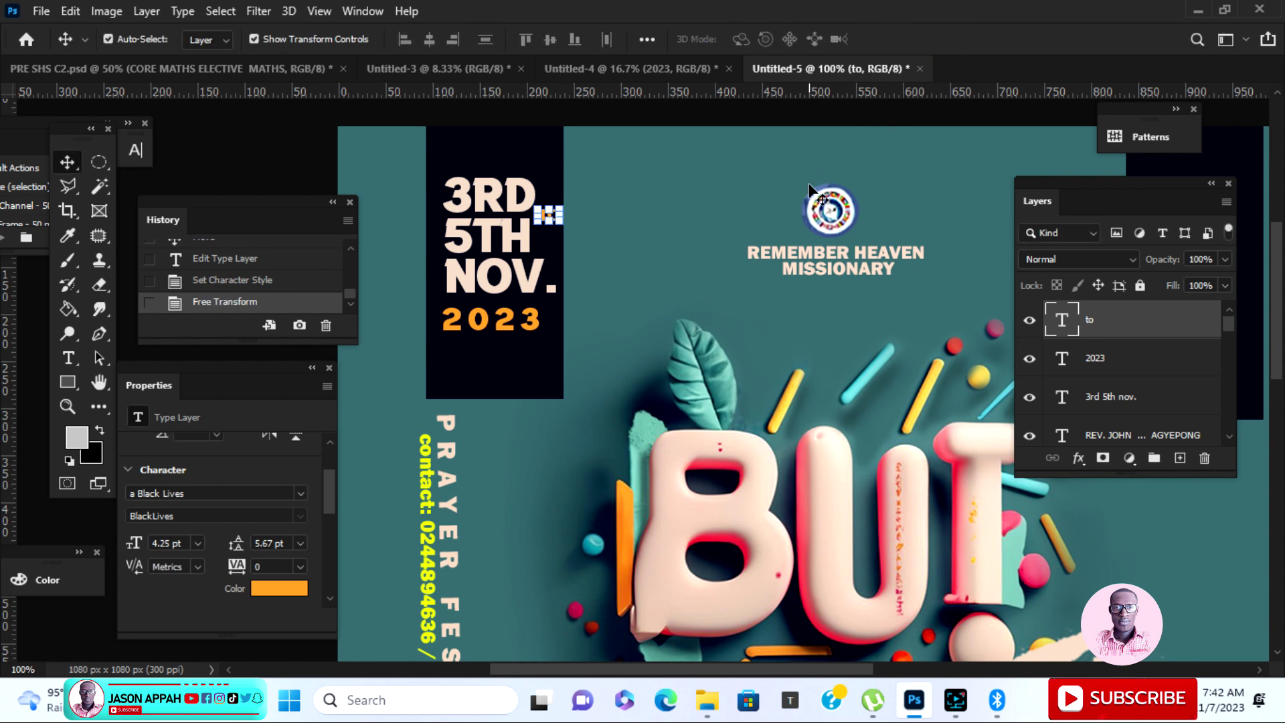
pyautogui.press('Left')
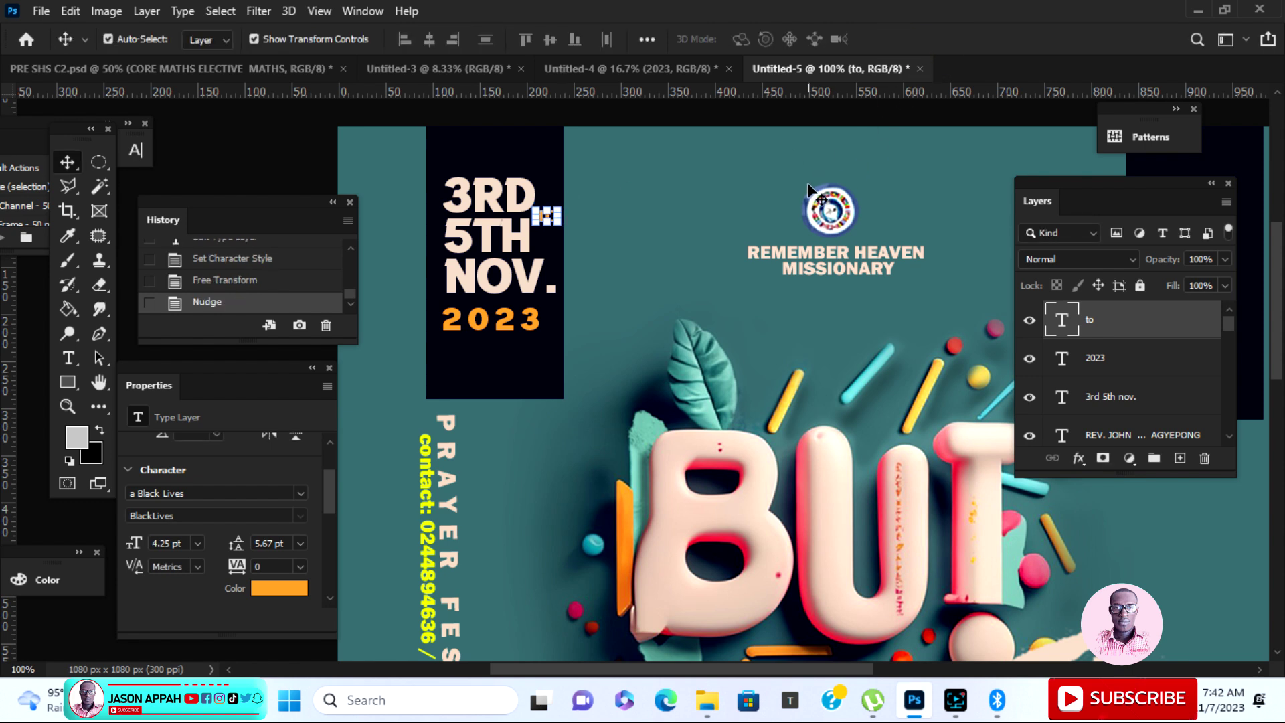
# Nudge the 2023 text slightly up and to the right so it sits closer beneath NOV.
pyautogui.click(509, 315)
pyautogui.press('Up')
pyautogui.press('Up')
pyautogui.press('Up')
pyautogui.press('Right')
pyautogui.press('Right')
pyautogui.press('Right')
pyautogui.press('Right')
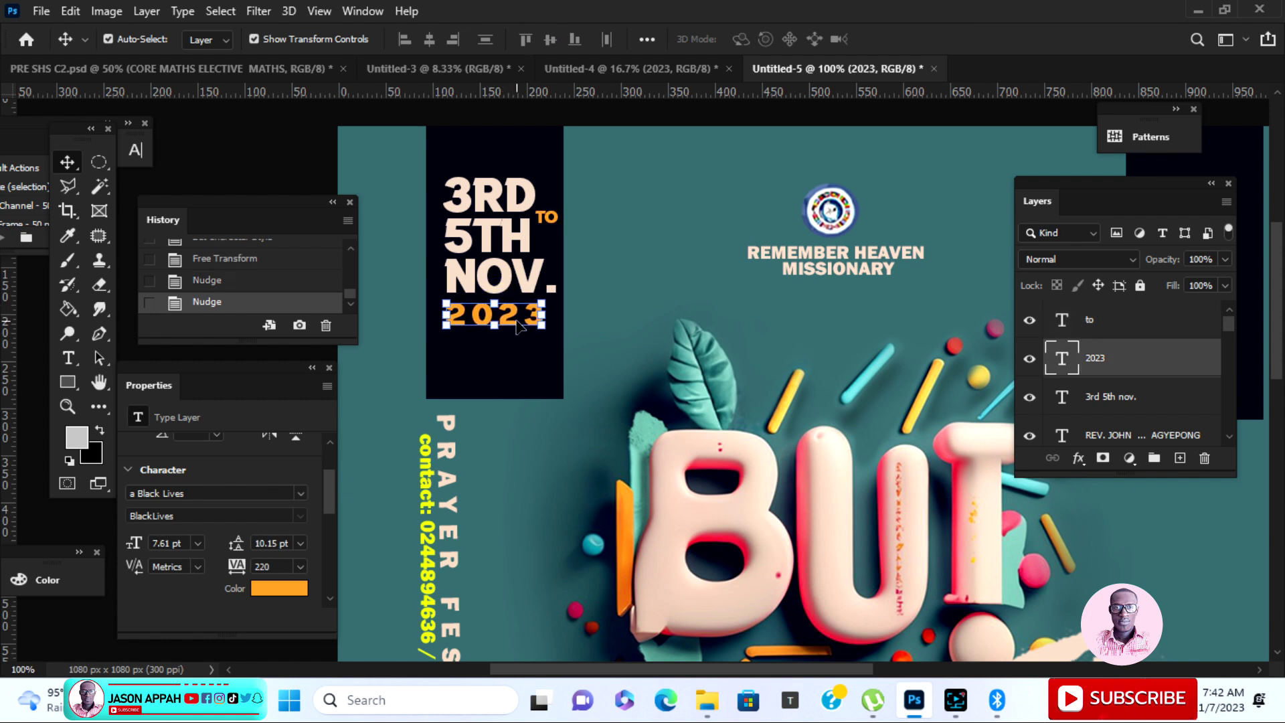
# Shorten the navy rectangle behind the date to about 278 px high by raising its lower edge.
pyautogui.click(522, 379)
pyautogui.moveTo(493, 401); pyautogui.dragTo(495, 366)
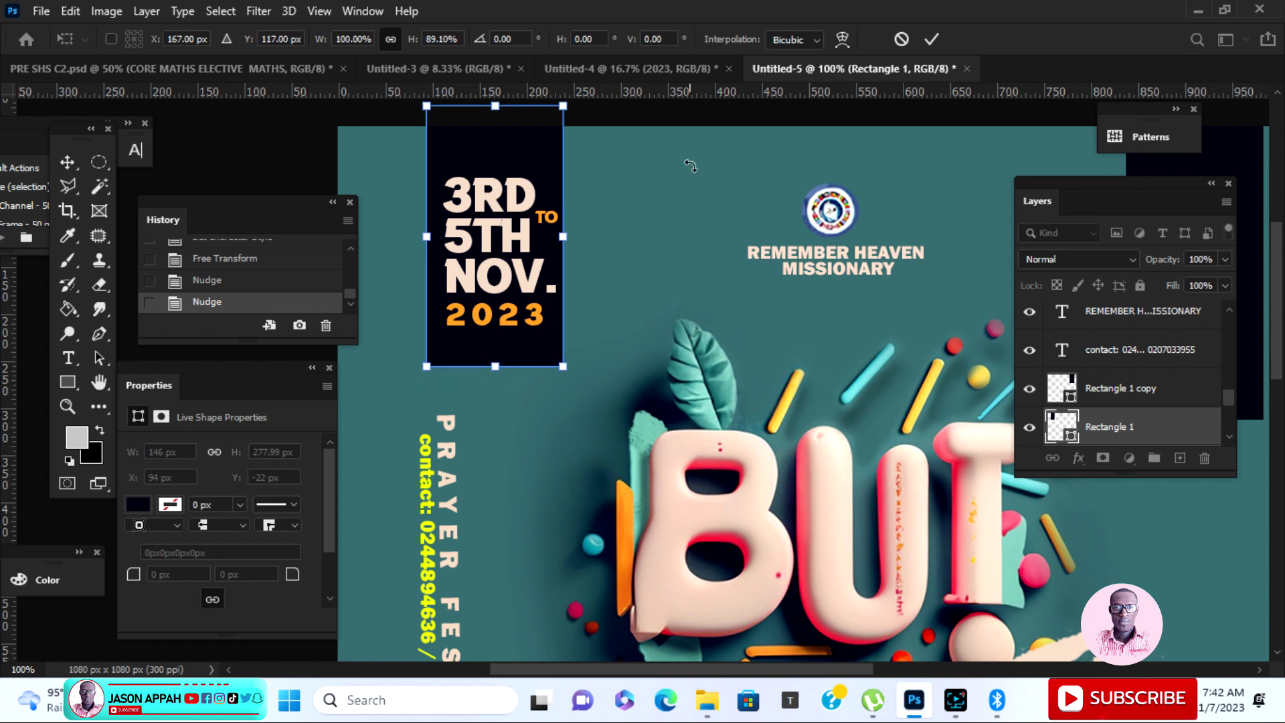
pyautogui.click(937, 42)
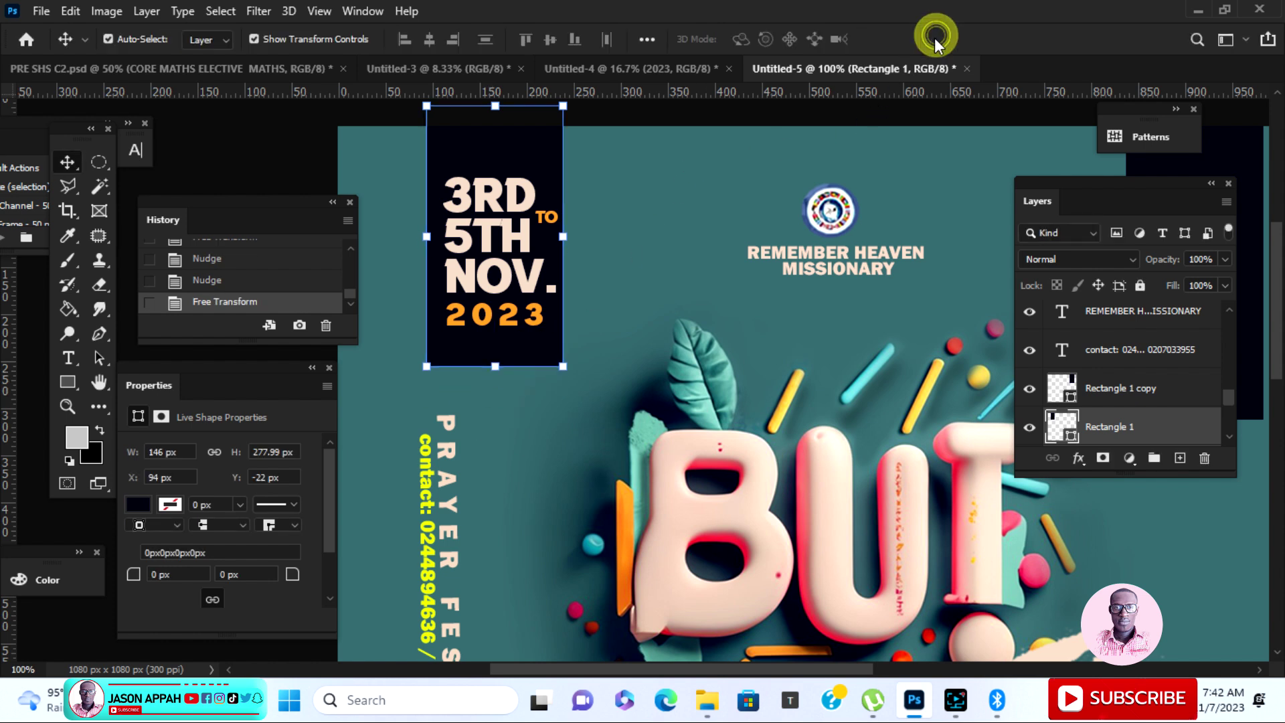
pyautogui.click(733, 162)
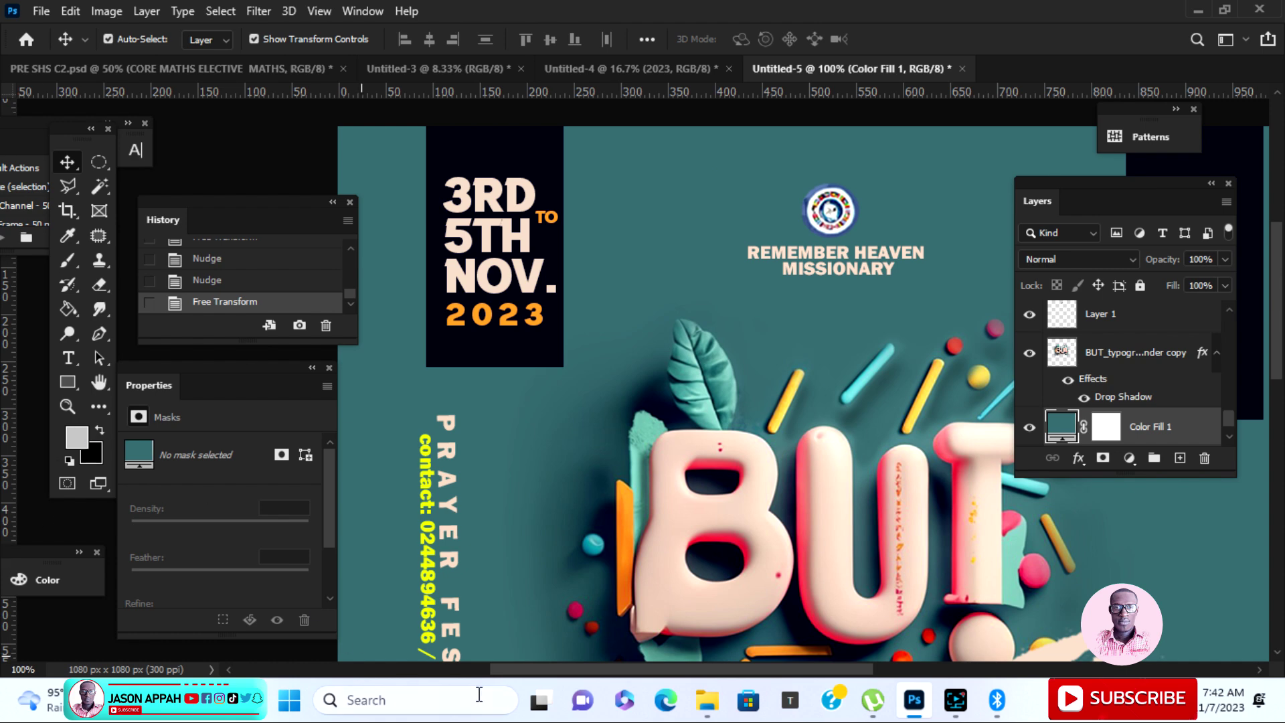
# Duplicate the 3RD 5TH NOV. text onto the other navy rectangle, at about X 852 px, Y 29 px.
pyautogui.moveTo(536, 670); pyautogui.dragTo(556, 653)
pyautogui.click(432, 247)
pyautogui.moveTo(436, 242); pyautogui.dragTo(1058, 173)
pyautogui.moveTo(812, 687); pyautogui.dragTo(883, 671)
pyautogui.moveTo(856, 198); pyautogui.dragTo(927, 250)
# Replace the duplicated date text on the second navy rectangle with 6.
pyautogui.click(67, 358)
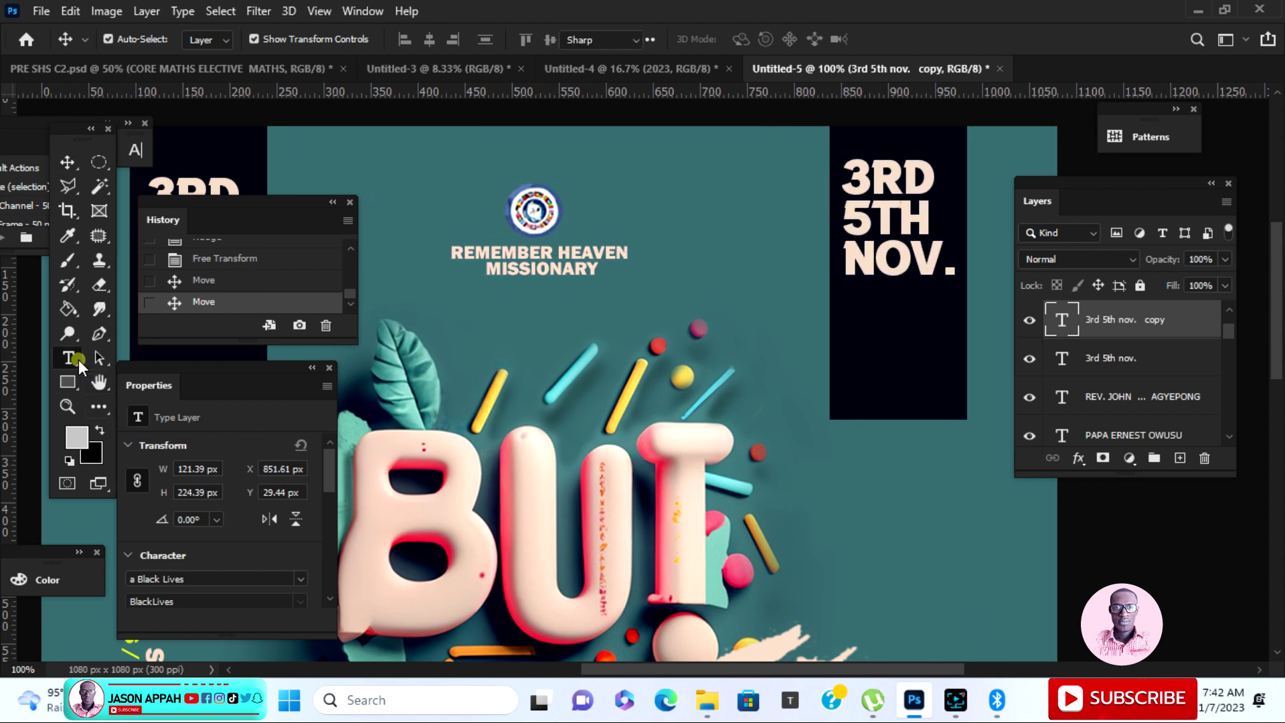
pyautogui.moveTo(949, 260); pyautogui.dragTo(841, 159)
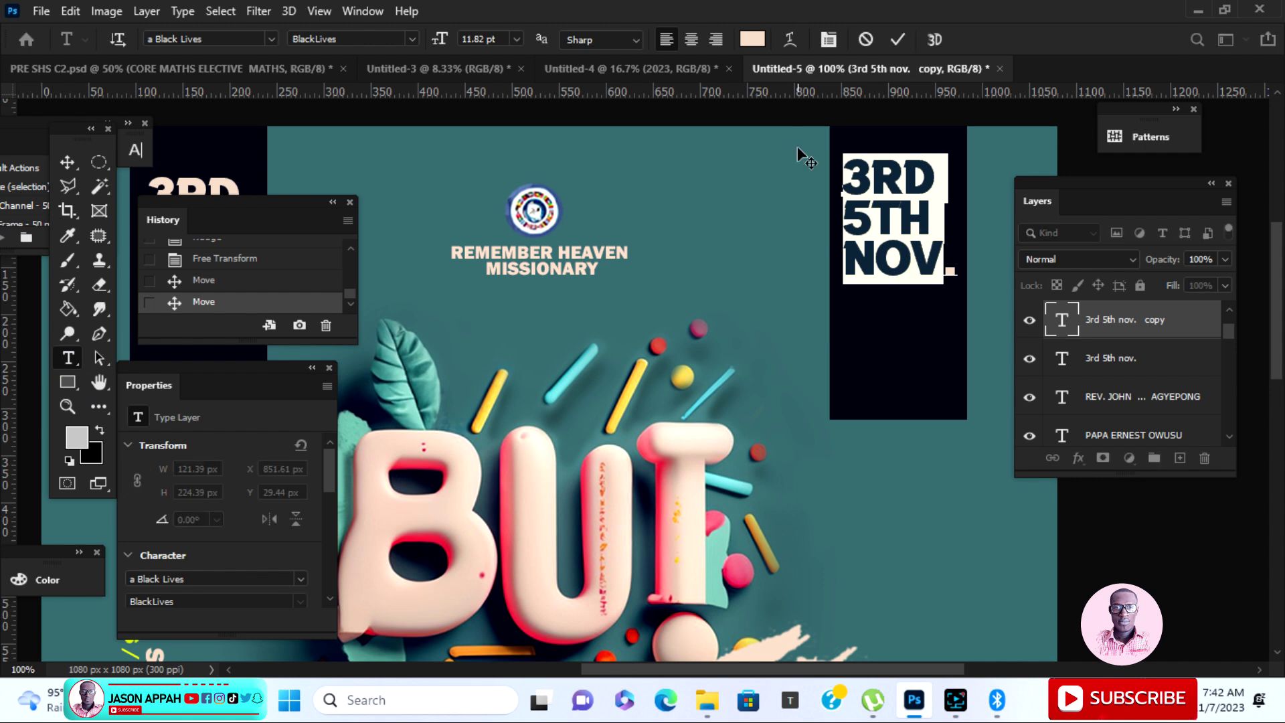
pyautogui.write('6.')
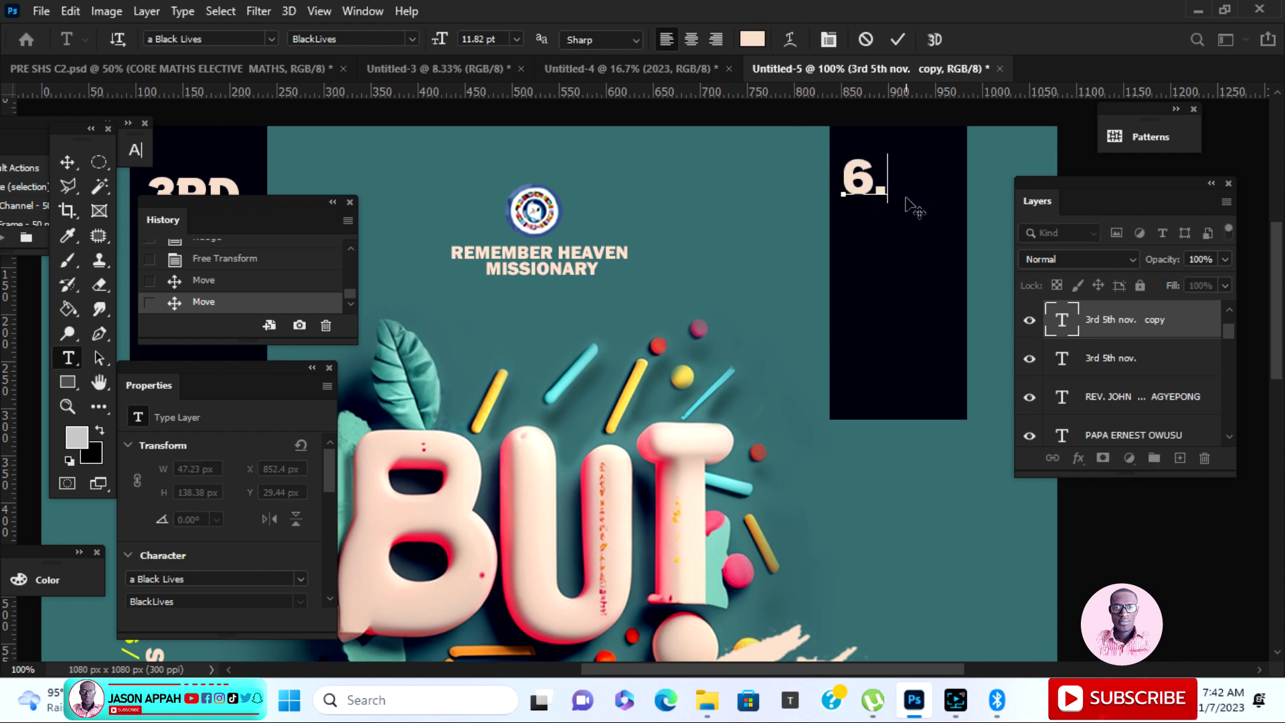
pyautogui.click(67, 162)
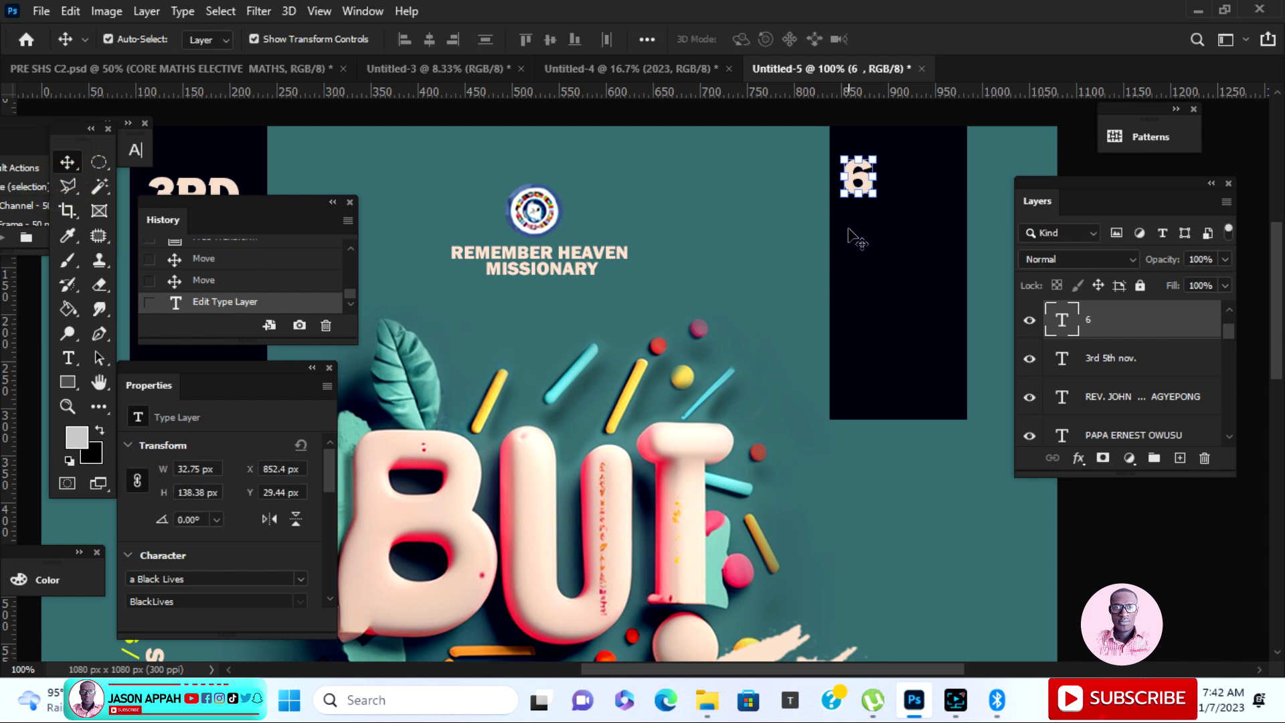
# Enlarge the 6 to about 69 × 293 px and centre it across the upper part of its navy rectangle.
pyautogui.moveTo(868, 205); pyautogui.dragTo(893, 234)
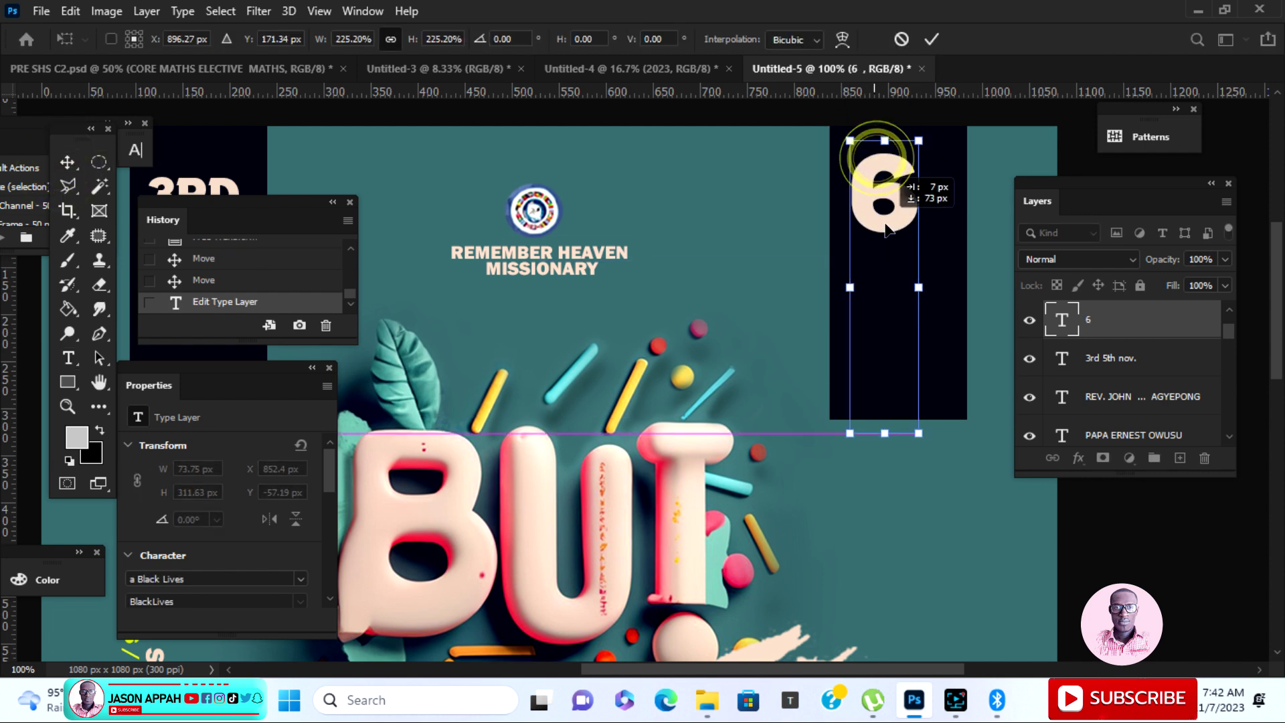
pyautogui.click(934, 39)
pyautogui.moveTo(928, 155); pyautogui.dragTo(924, 158)
pyautogui.moveTo(906, 205); pyautogui.dragTo(908, 193)
pyautogui.click(933, 39)
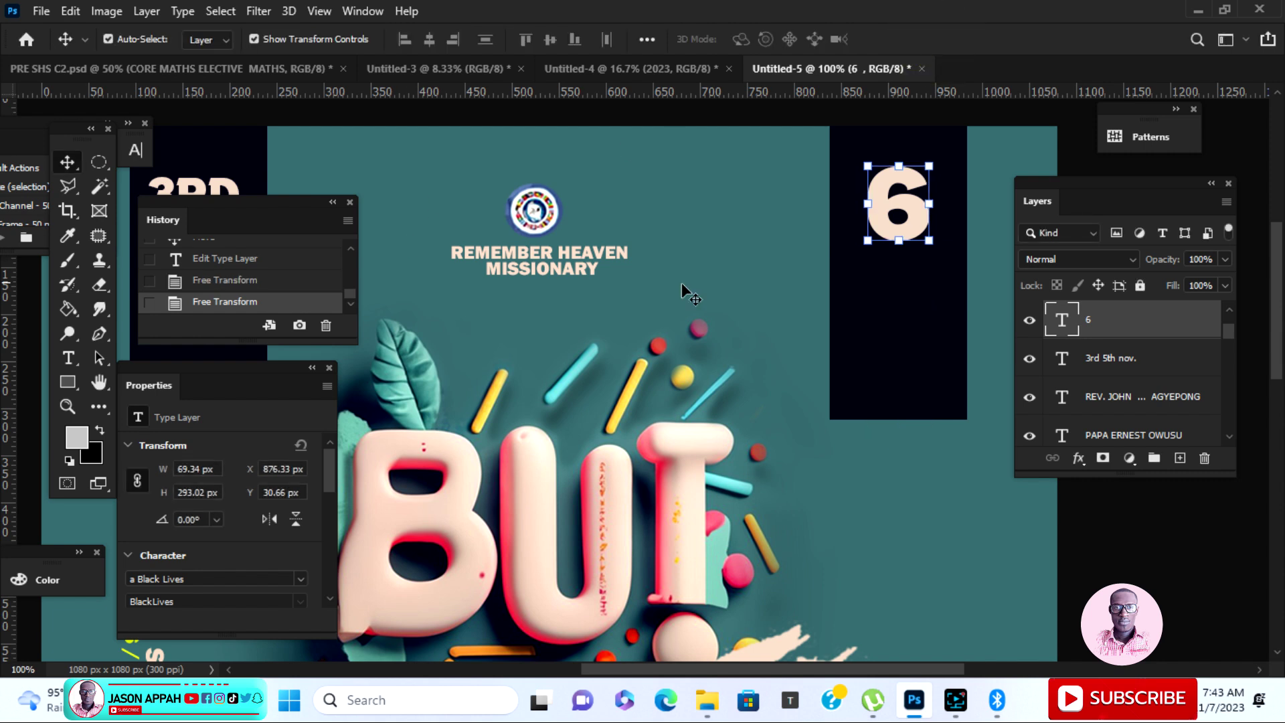
# Duplicate the 6 directly below itself on the second navy rectangle and replace the copy's text with PM.
pyautogui.moveTo(1142, 334); pyautogui.dragTo(1179, 457)
pyautogui.moveTo(909, 219); pyautogui.dragTo(911, 309)
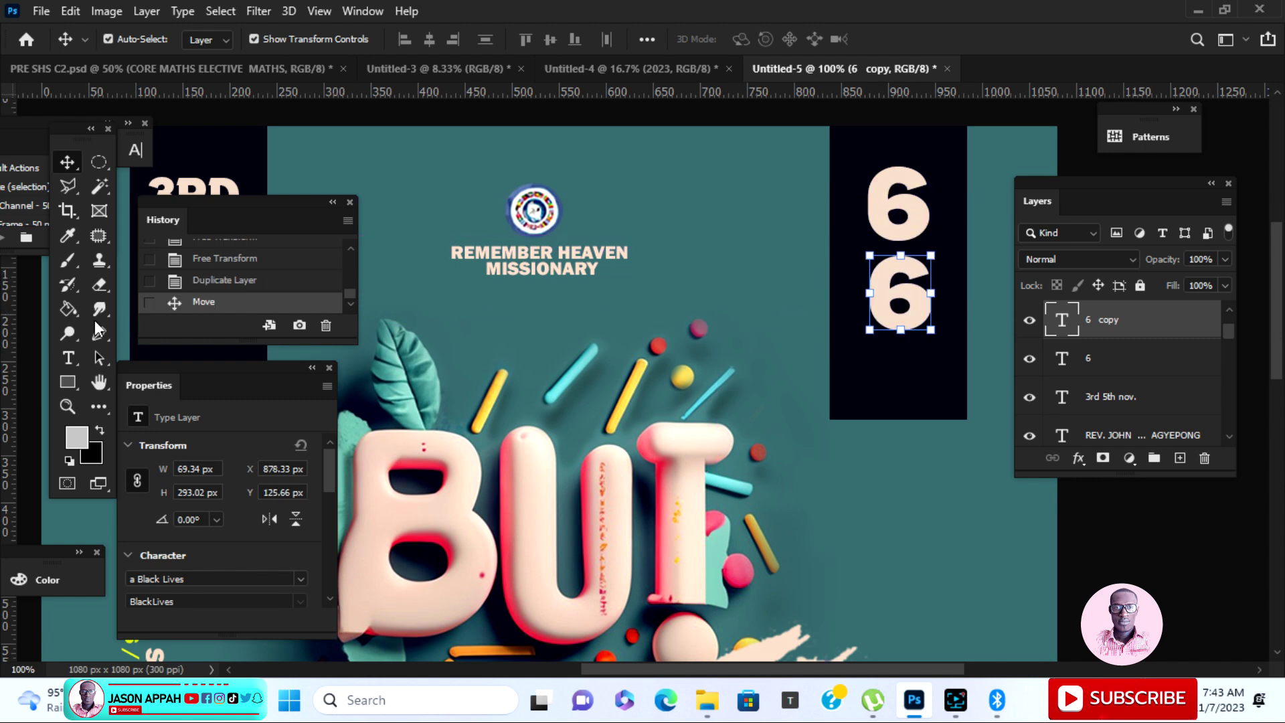
pyautogui.click(67, 357)
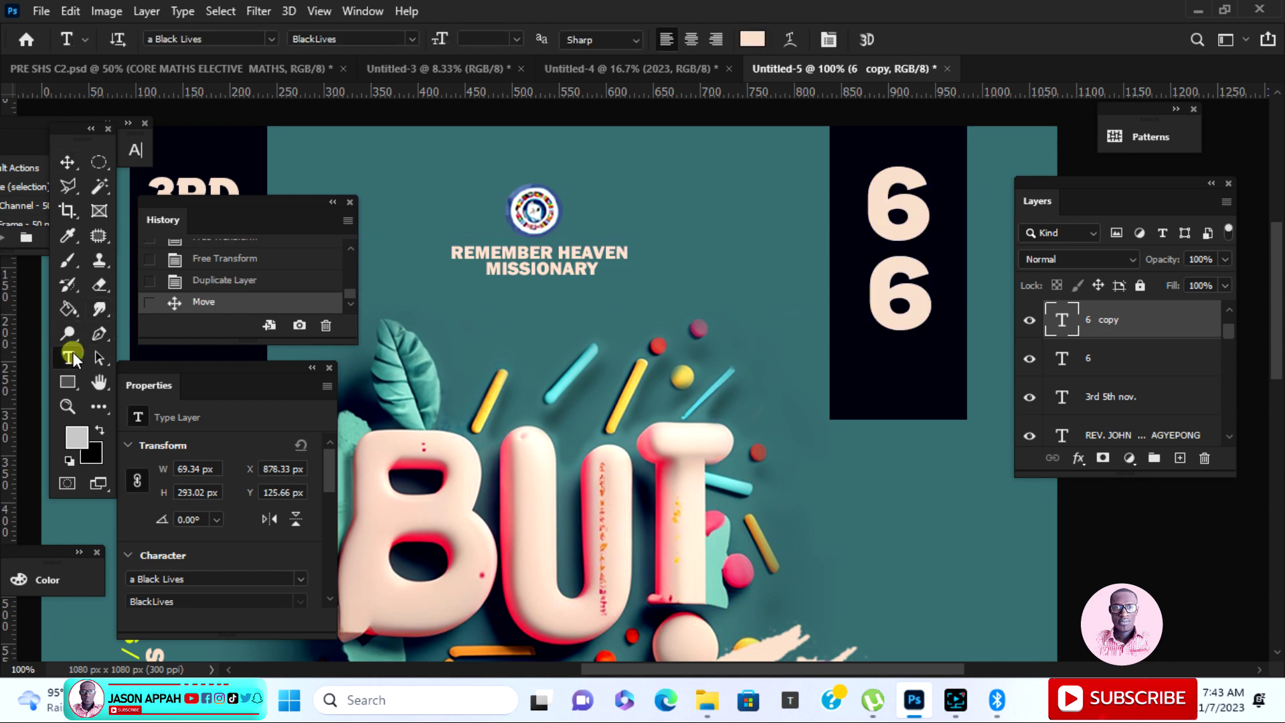
pyautogui.doubleClick(918, 295)
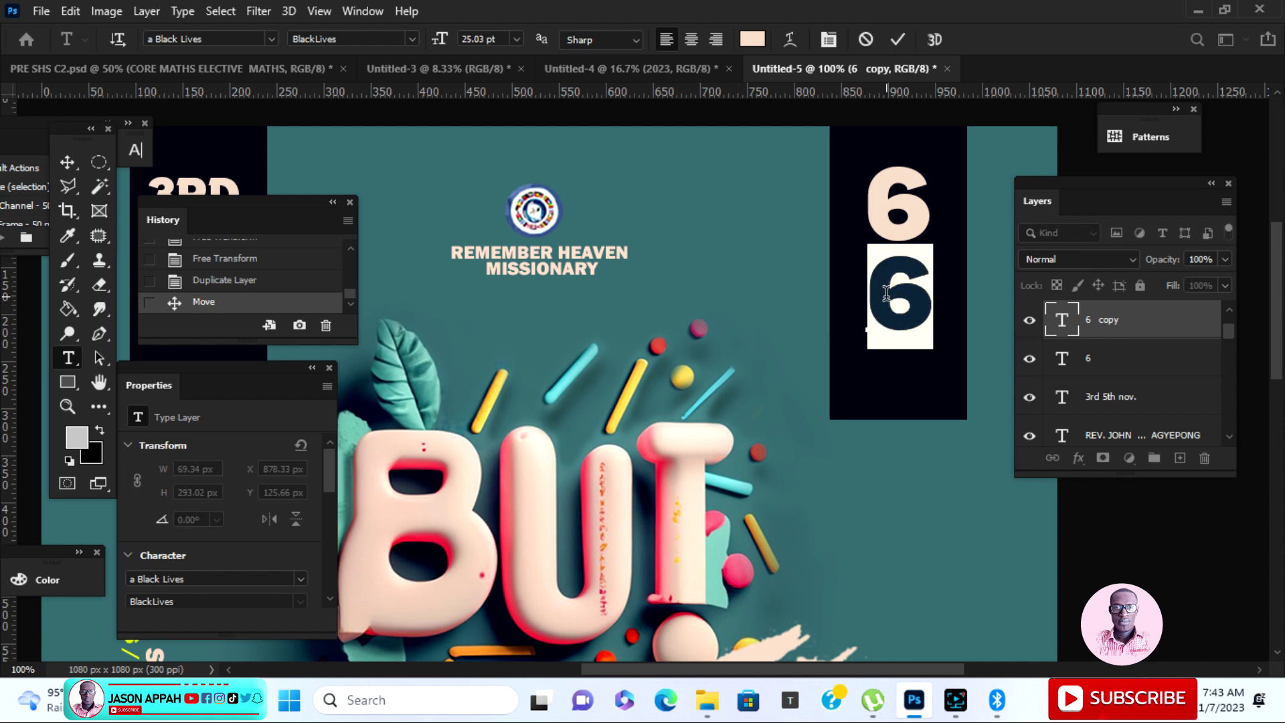
pyautogui.write('ON')
pyautogui.press('BackSpace')
pyautogui.press('BackSpace')
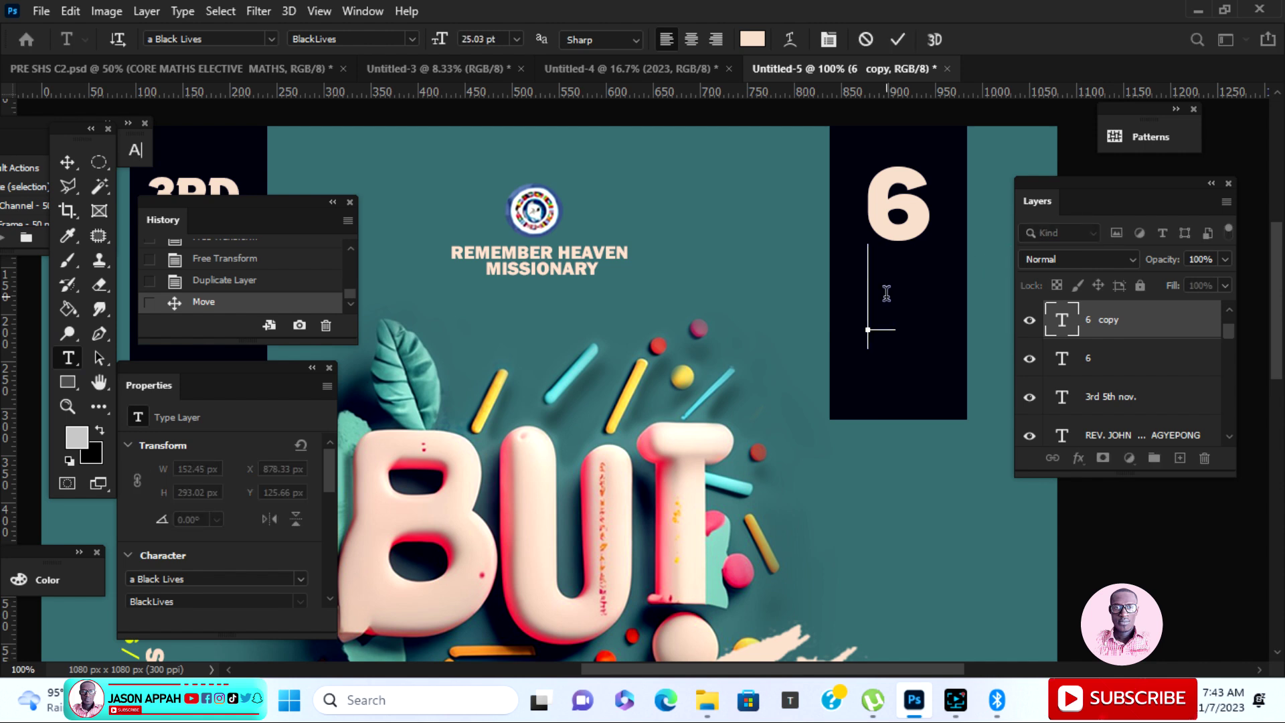
pyautogui.write('PM')
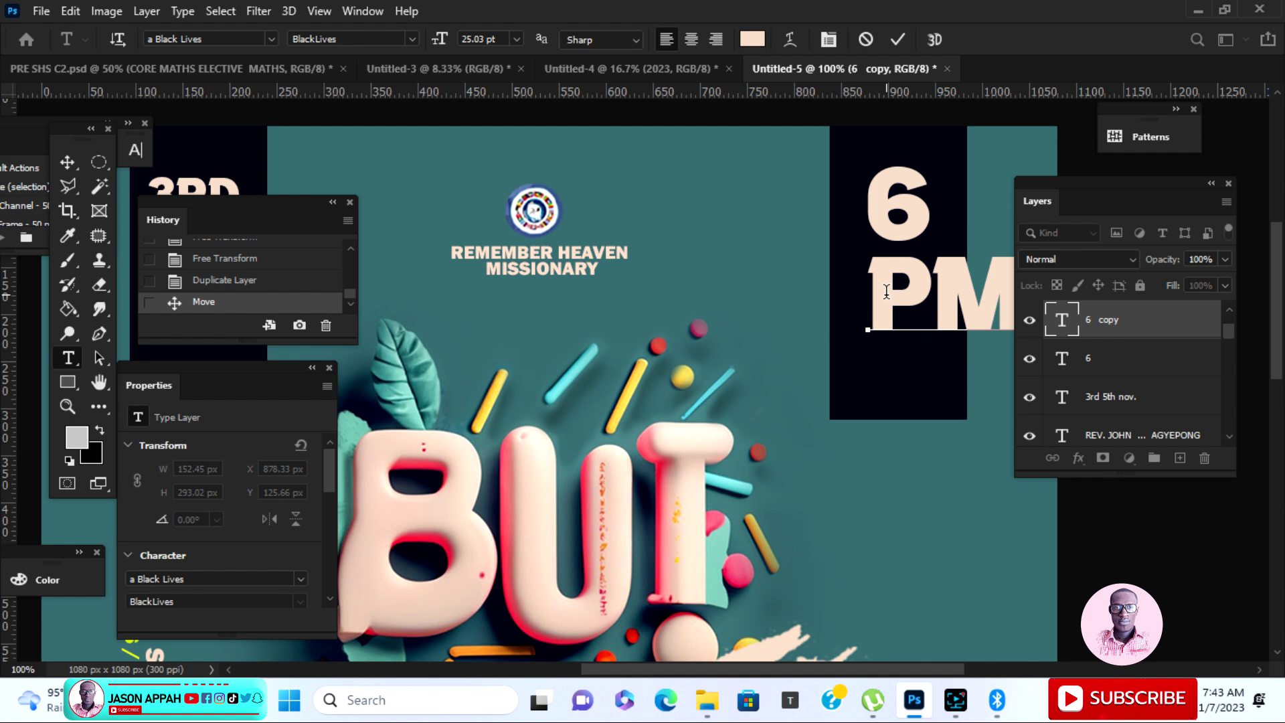
pyautogui.click(60, 151)
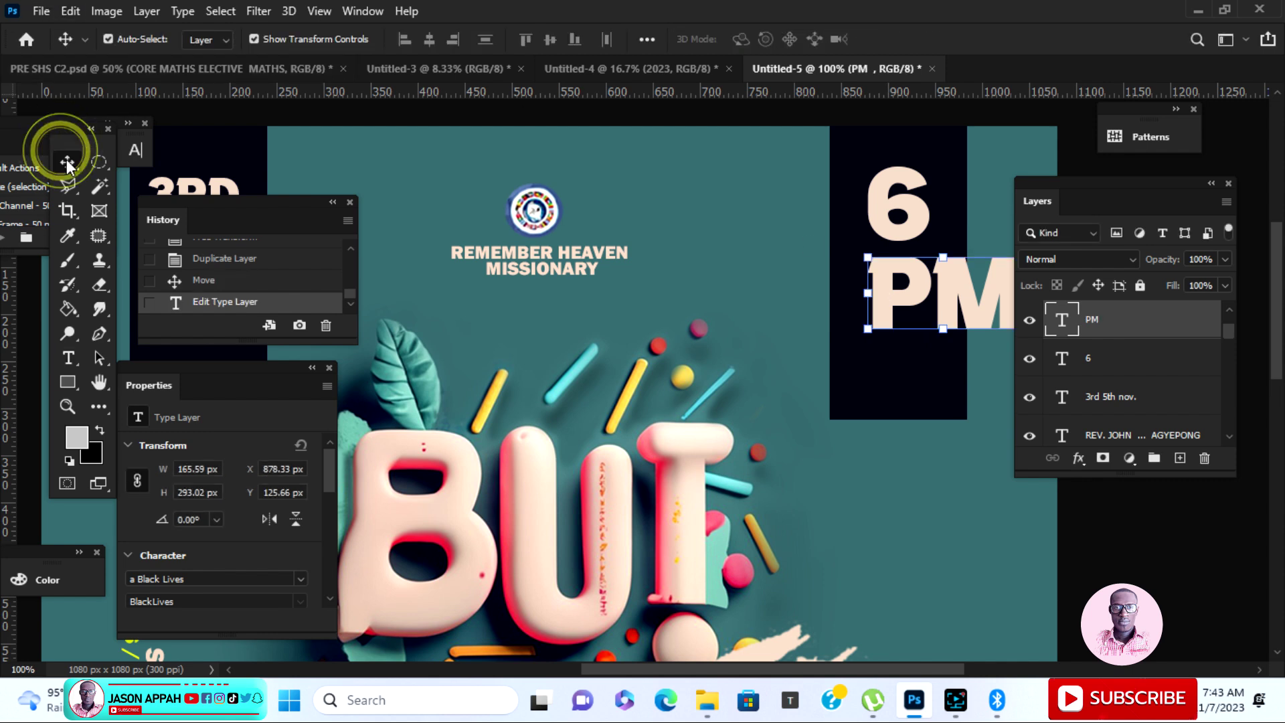
# Shrink PM to about 98 × 174 px and centre it beneath the 6 on the navy rectangle.
pyautogui.click(840, 151)
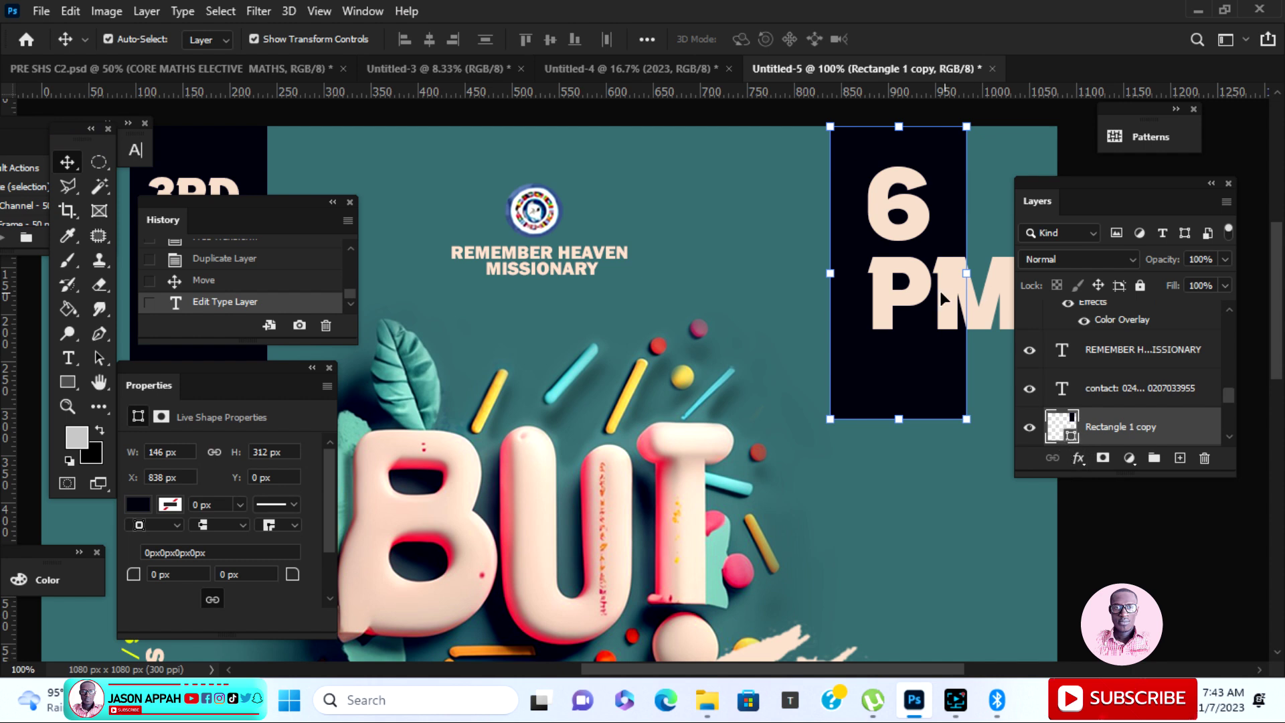
pyautogui.click(919, 304)
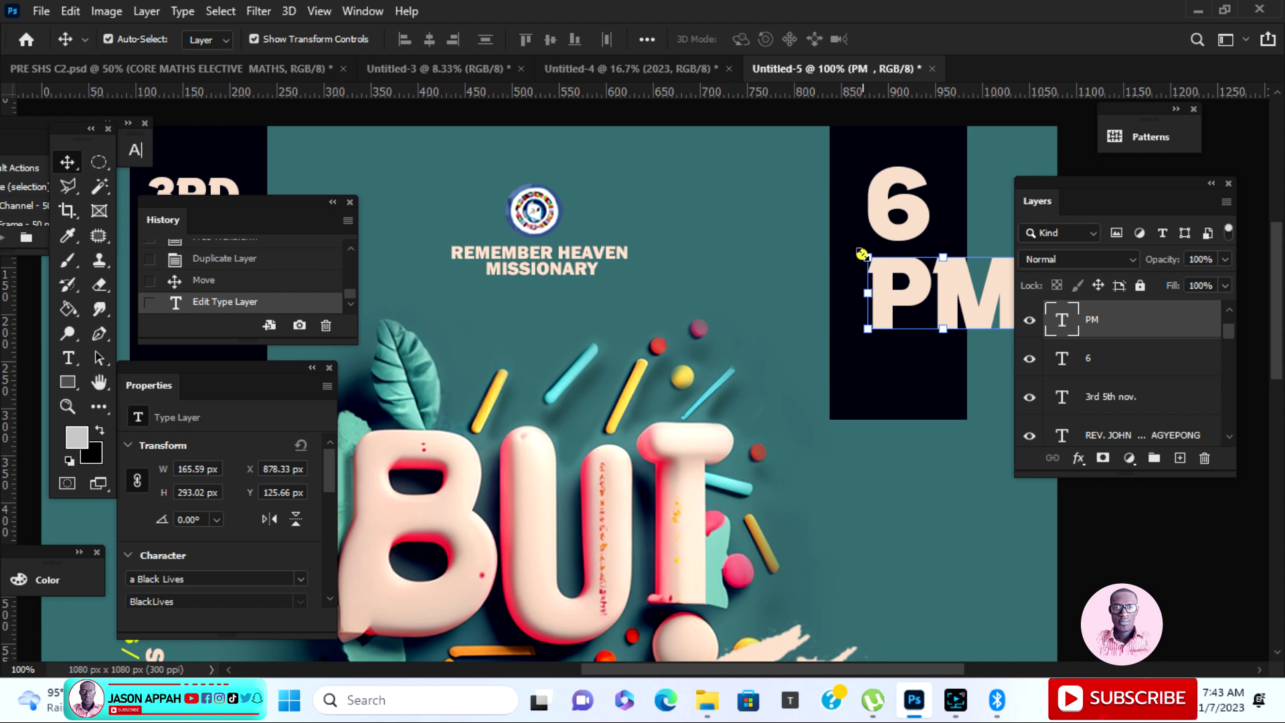
pyautogui.moveTo(862, 254); pyautogui.dragTo(931, 293)
pyautogui.click(932, 38)
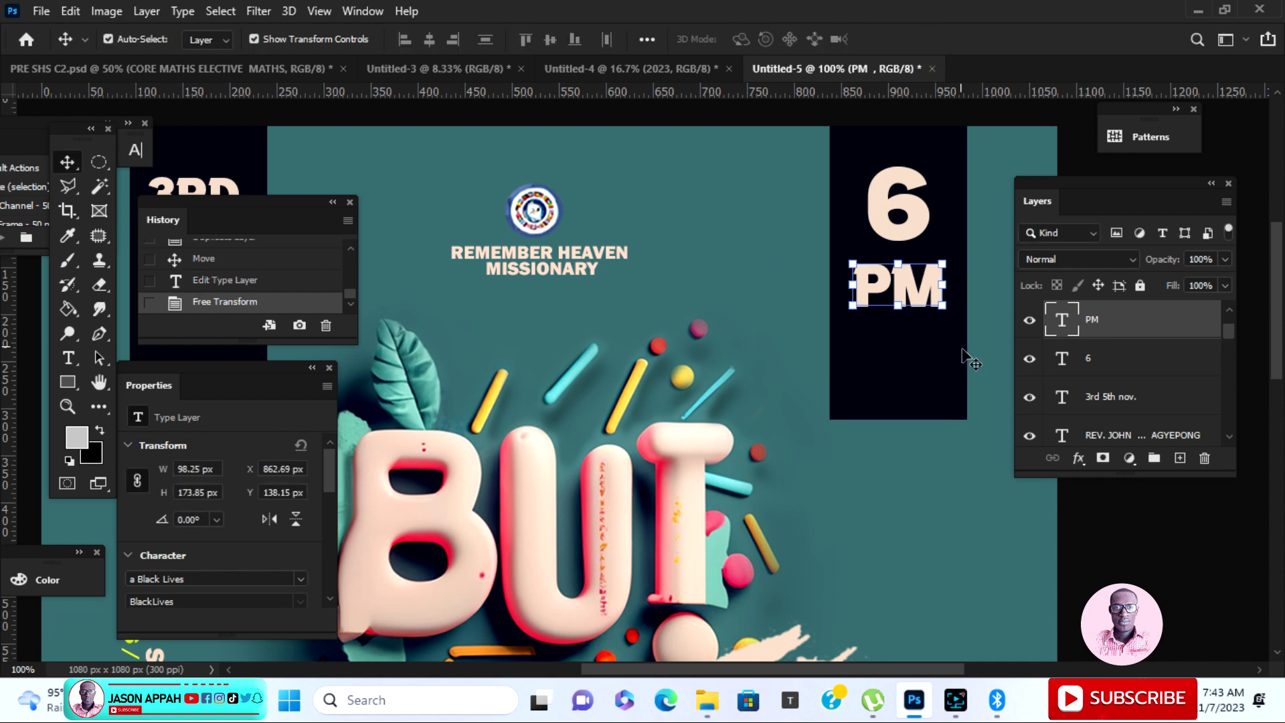
# Shorten the navy rectangle behind 6 PM to about 265 px high by raising its lower edge.
pyautogui.click(950, 387)
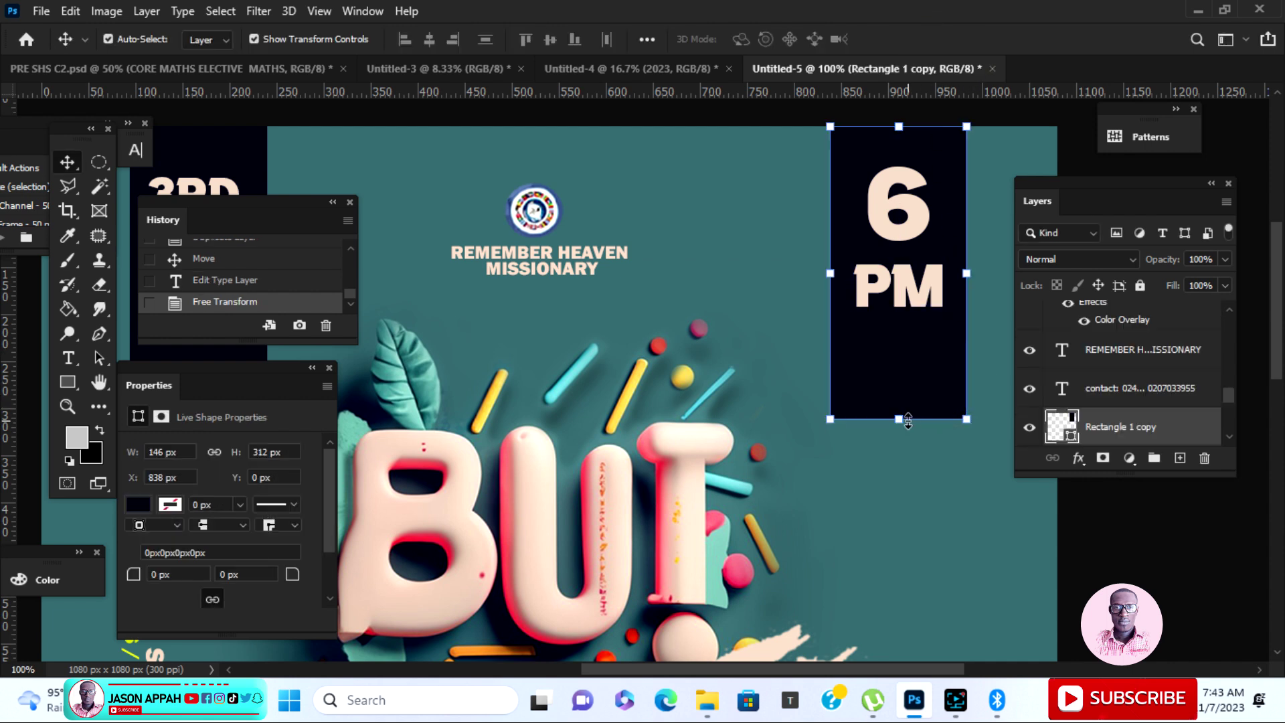
pyautogui.moveTo(897, 421); pyautogui.dragTo(897, 375)
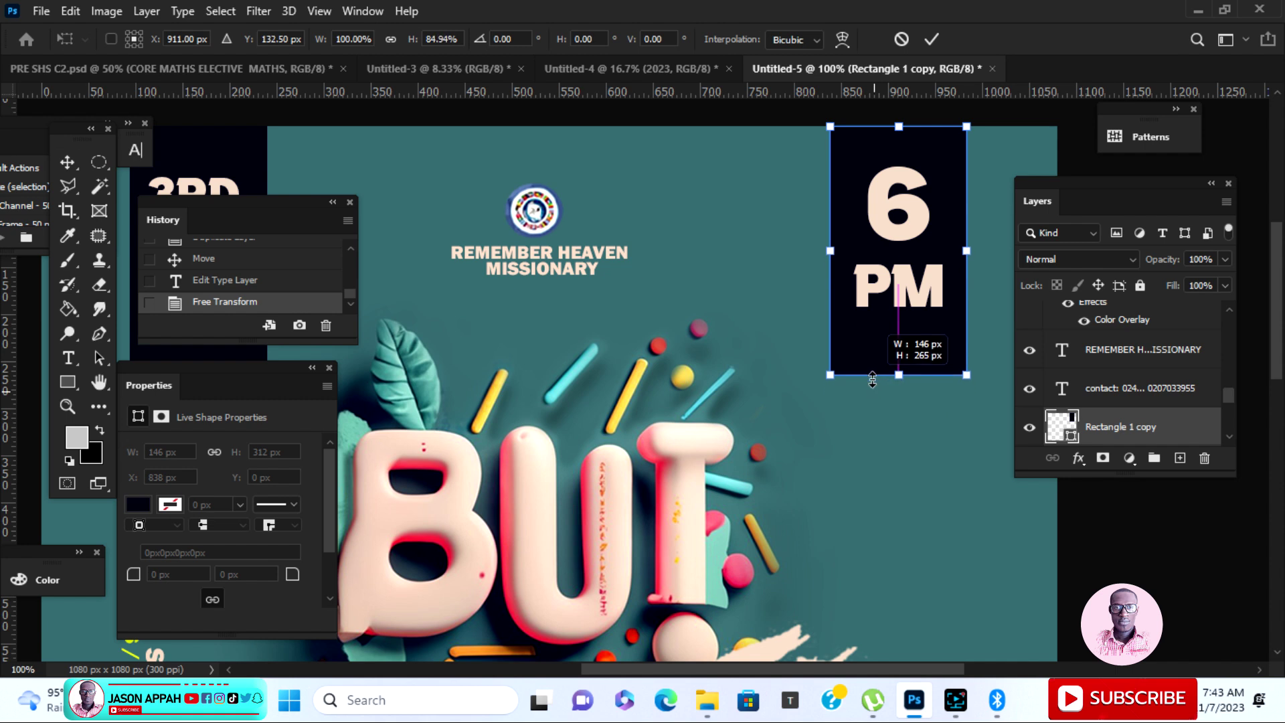
pyautogui.click(937, 42)
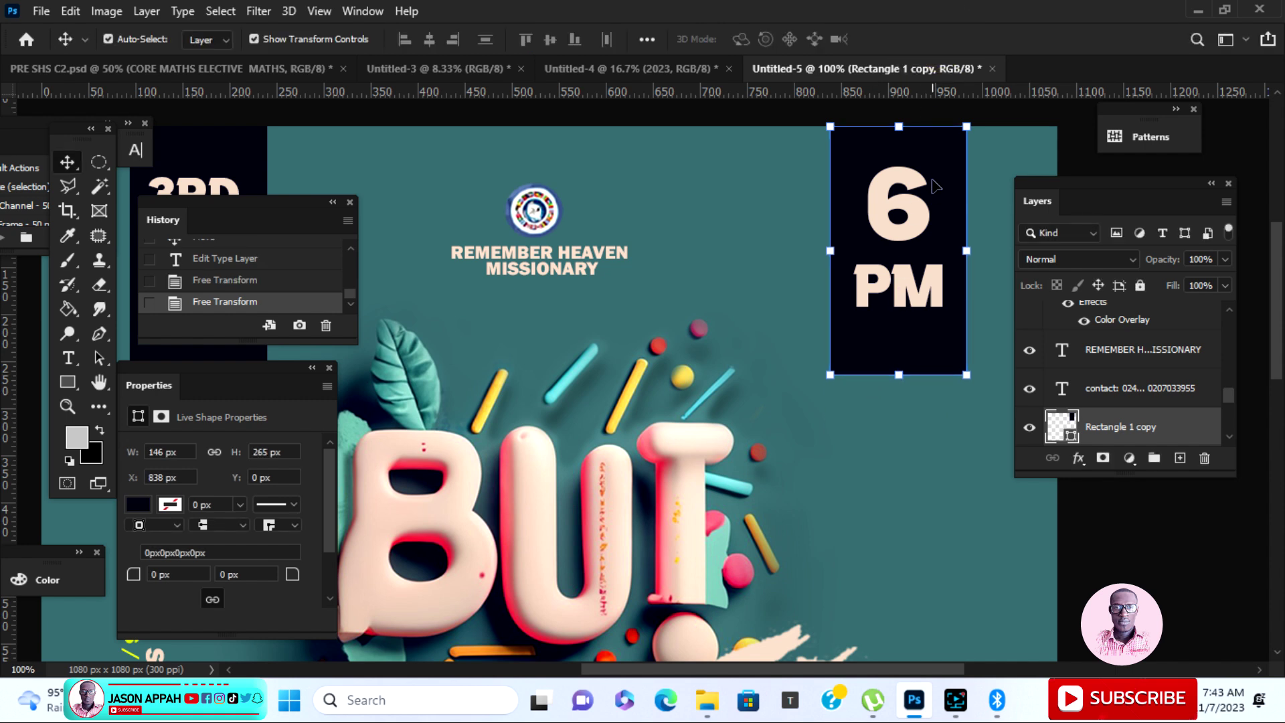
# Recolour the rectangle behind 6 PM to cream edd4c0, sampled from the brush stroke in the artwork.
pyautogui.doubleClick(1070, 437)
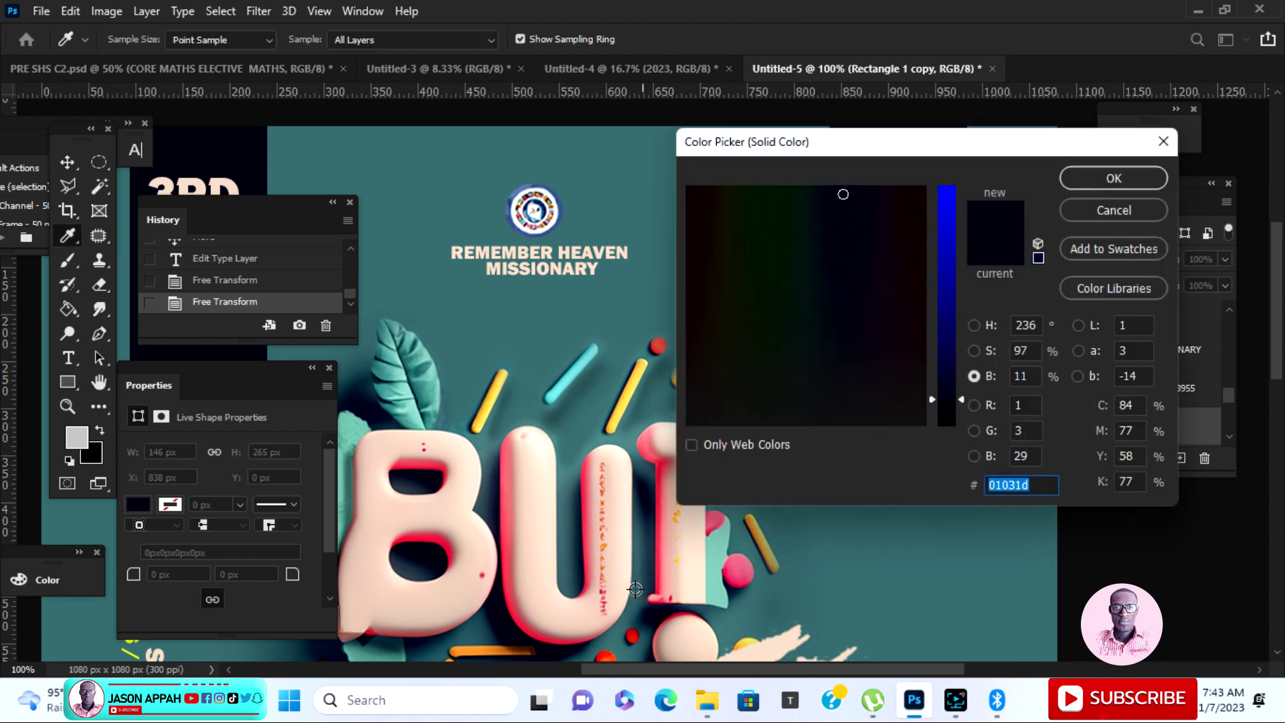
pyautogui.click(678, 640)
pyautogui.click(756, 646)
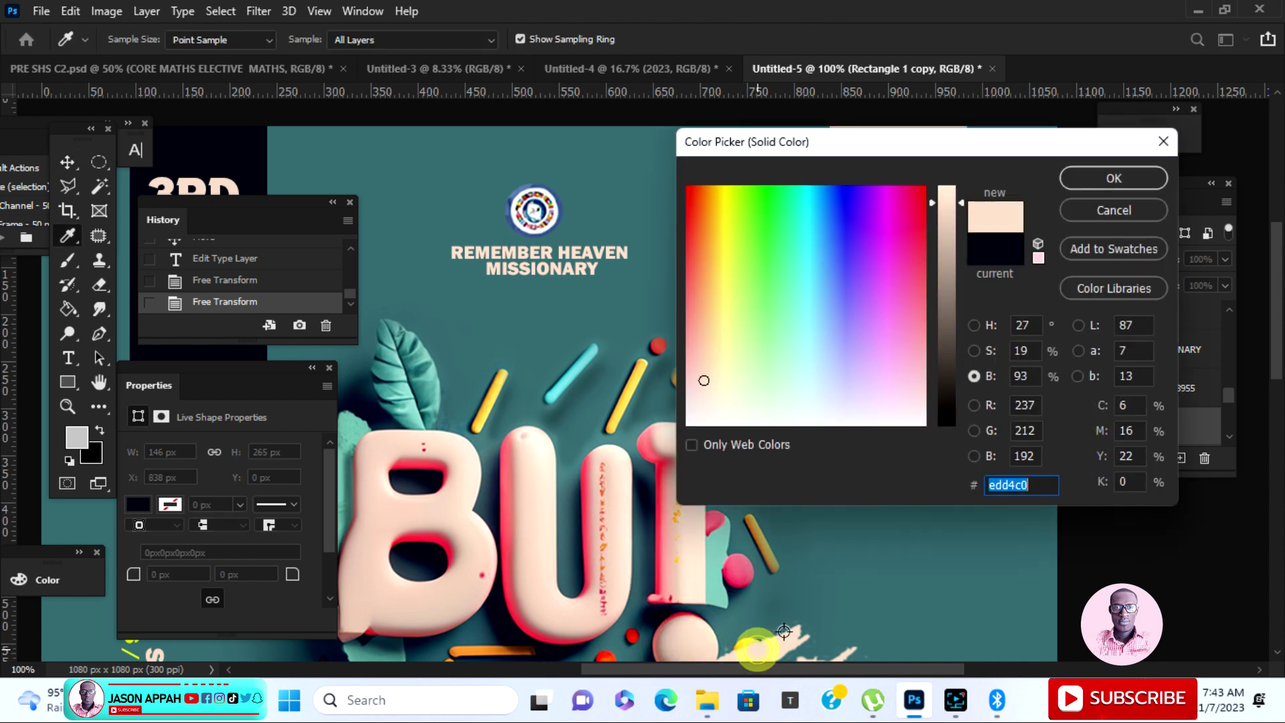
pyautogui.click(1143, 178)
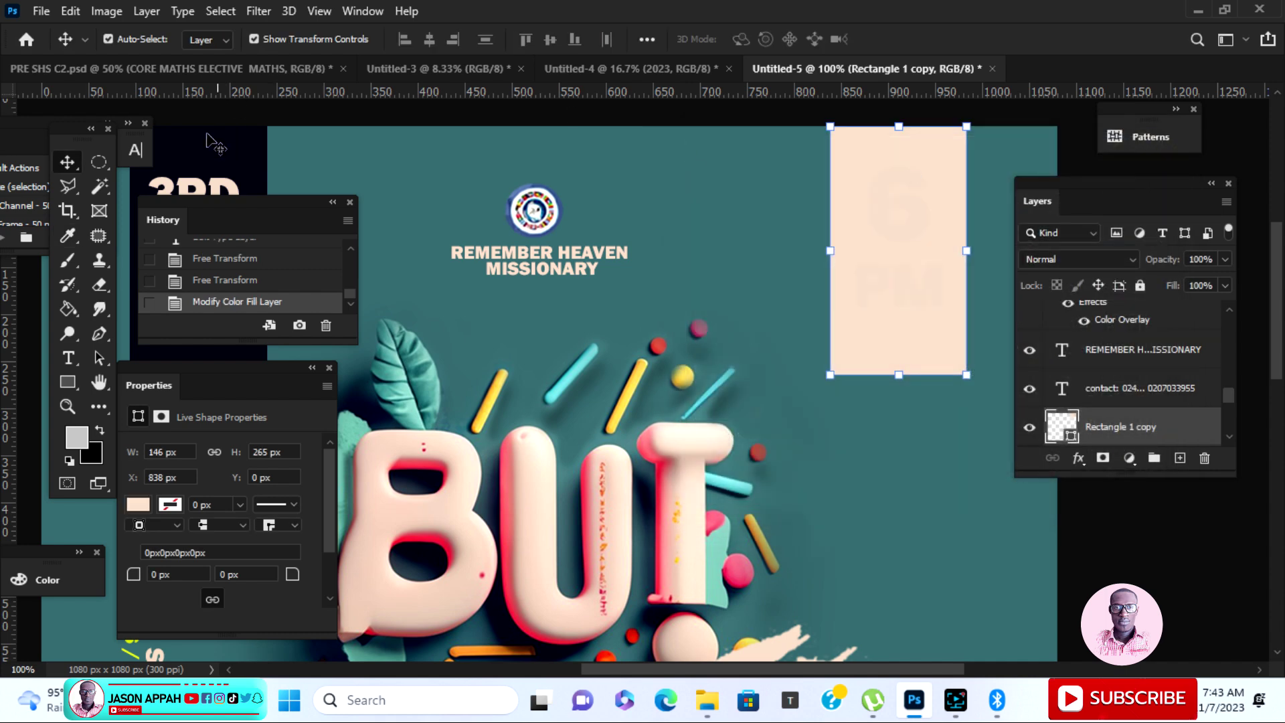
# Recolour the 6 on the cream rectangle to dark navy 060323, sampled from the artwork.
pyautogui.click(906, 207)
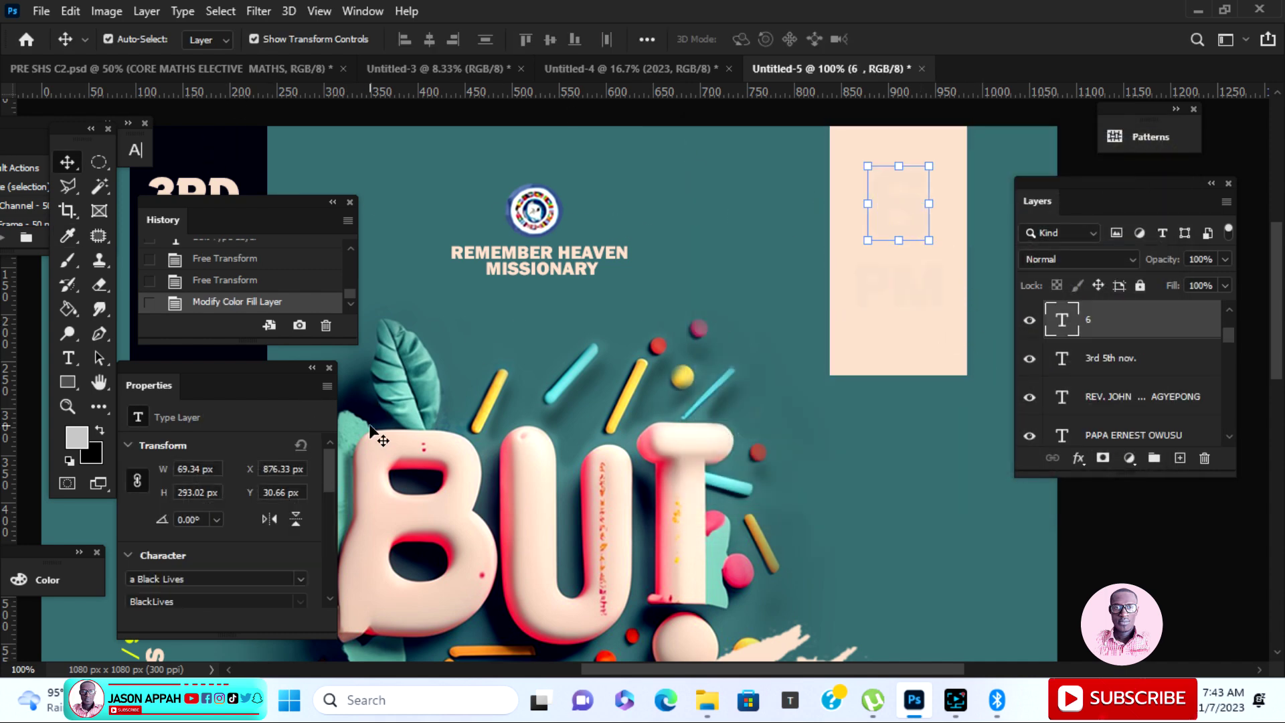
pyautogui.click(68, 359)
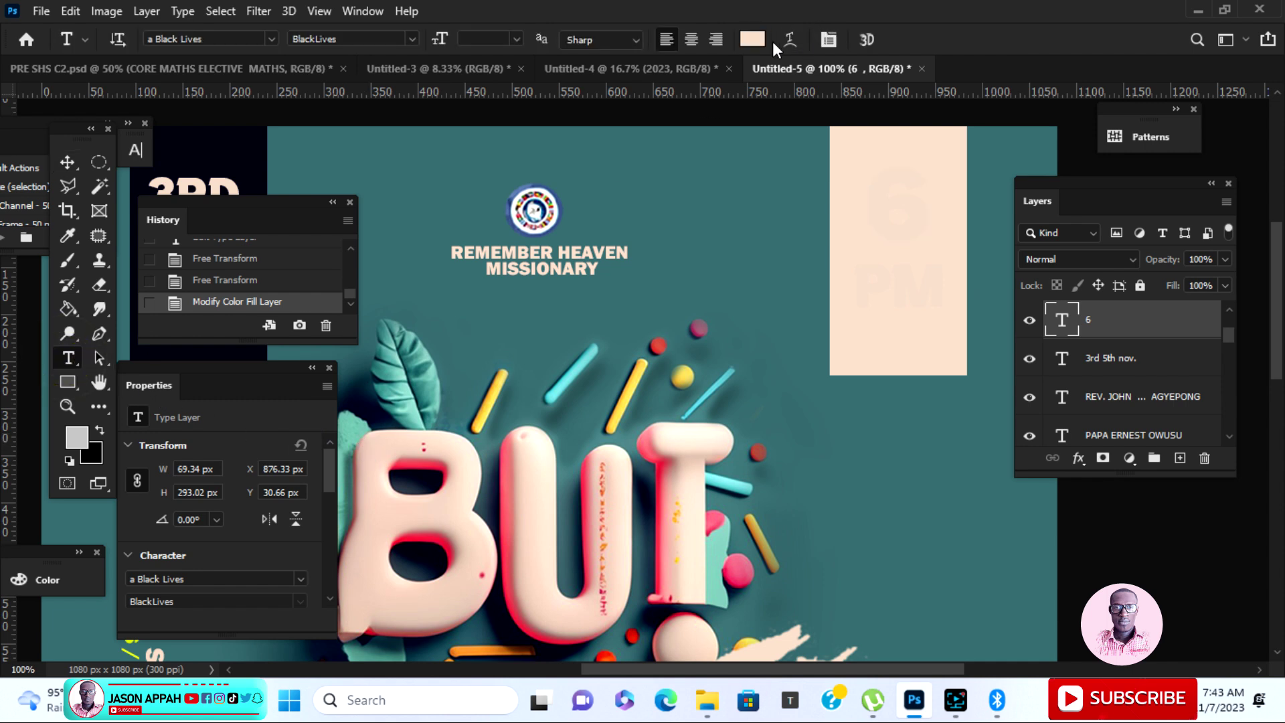
pyautogui.click(755, 39)
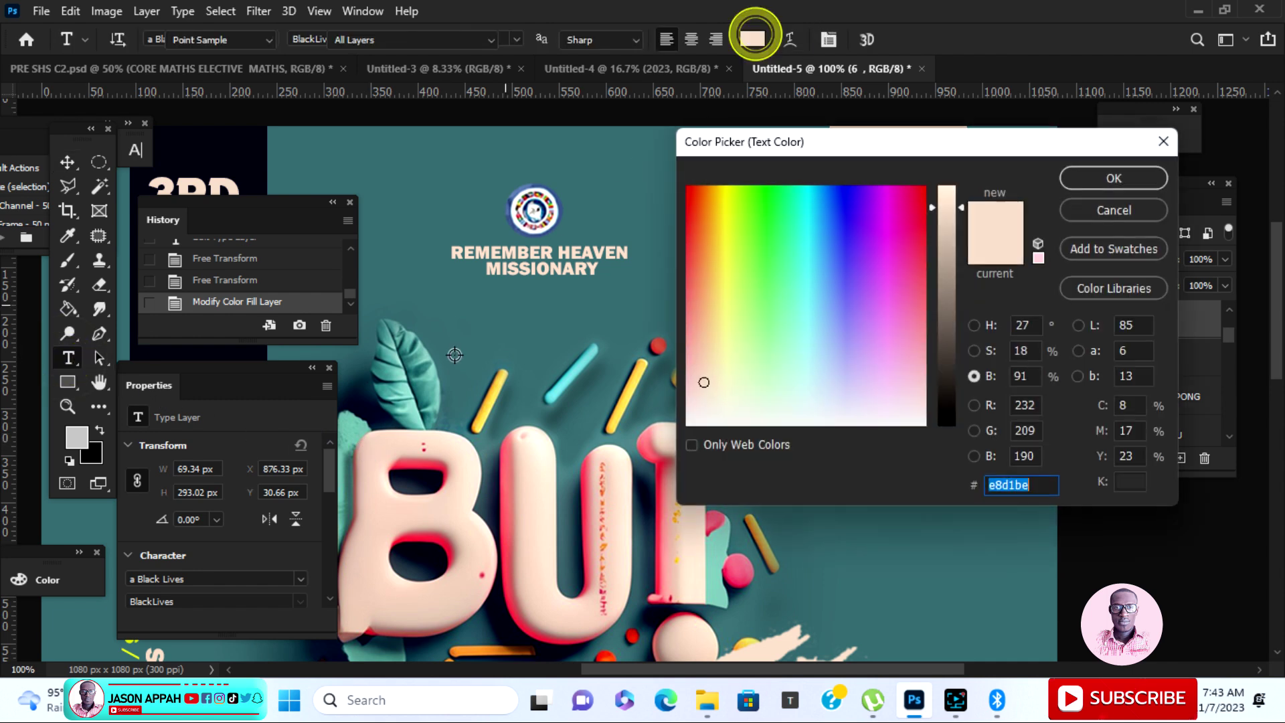
pyautogui.click(436, 481)
pyautogui.click(1151, 178)
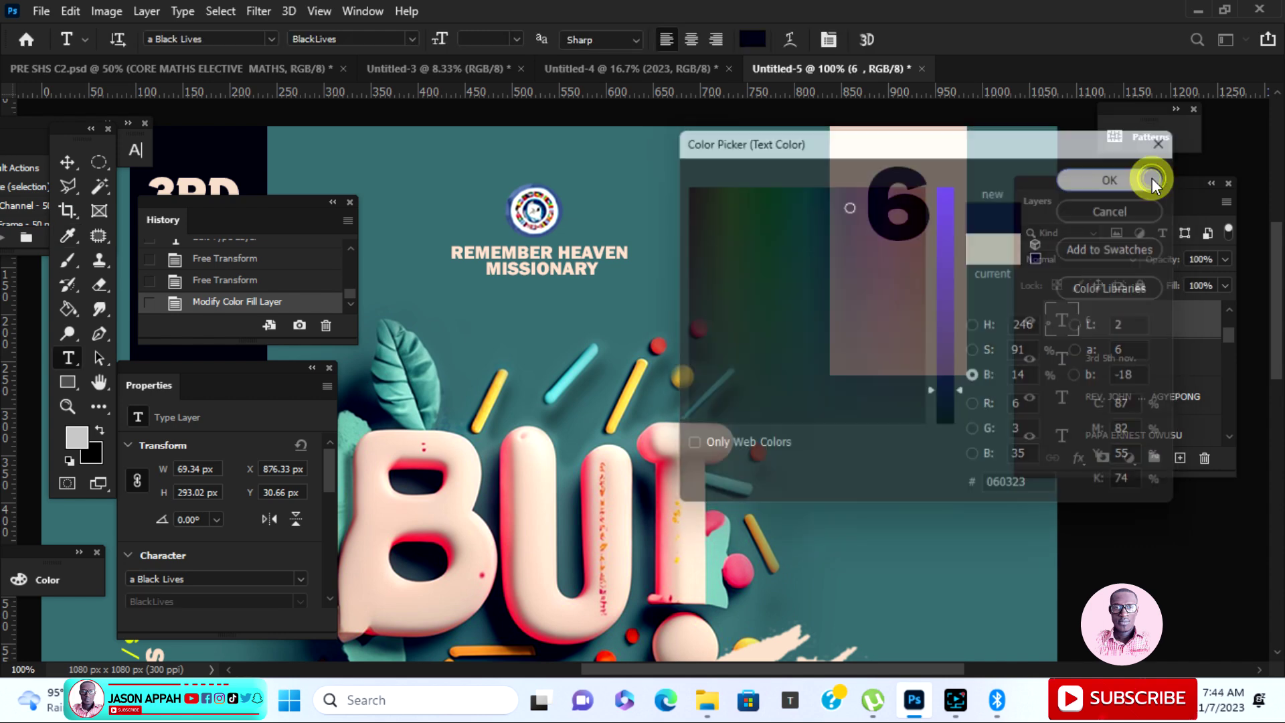
pyautogui.click(67, 162)
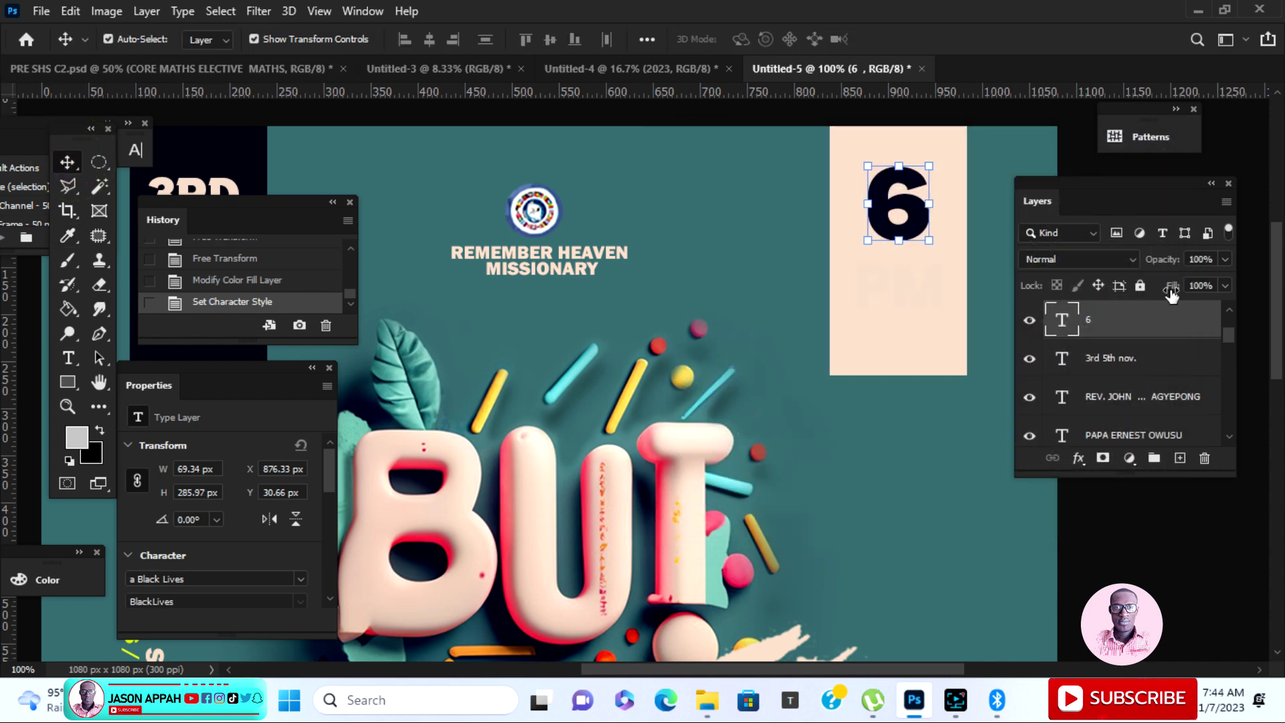
# Recolour the PM text to dark navy 060323, sampled from the 6 above it.
pyautogui.click(1229, 310)
pyautogui.click(1151, 320)
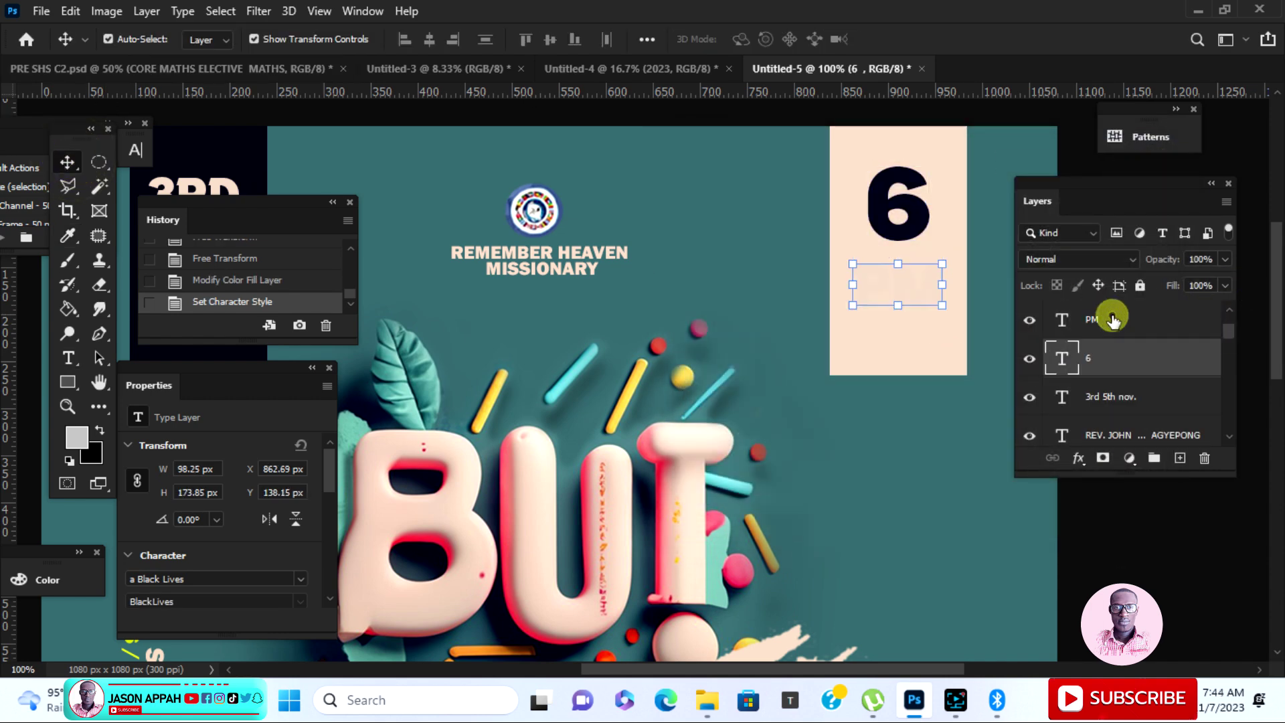
pyautogui.click(67, 359)
pyautogui.click(748, 40)
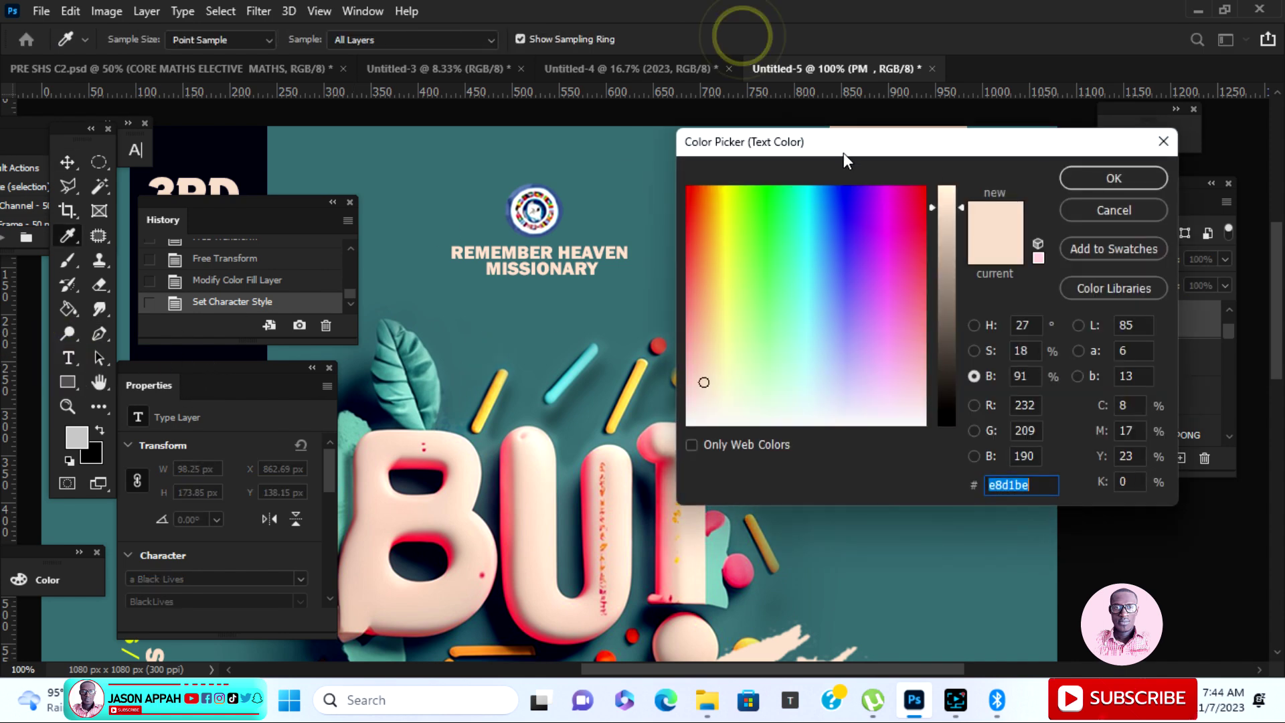
pyautogui.moveTo(872, 147); pyautogui.dragTo(861, 335)
pyautogui.click(888, 229)
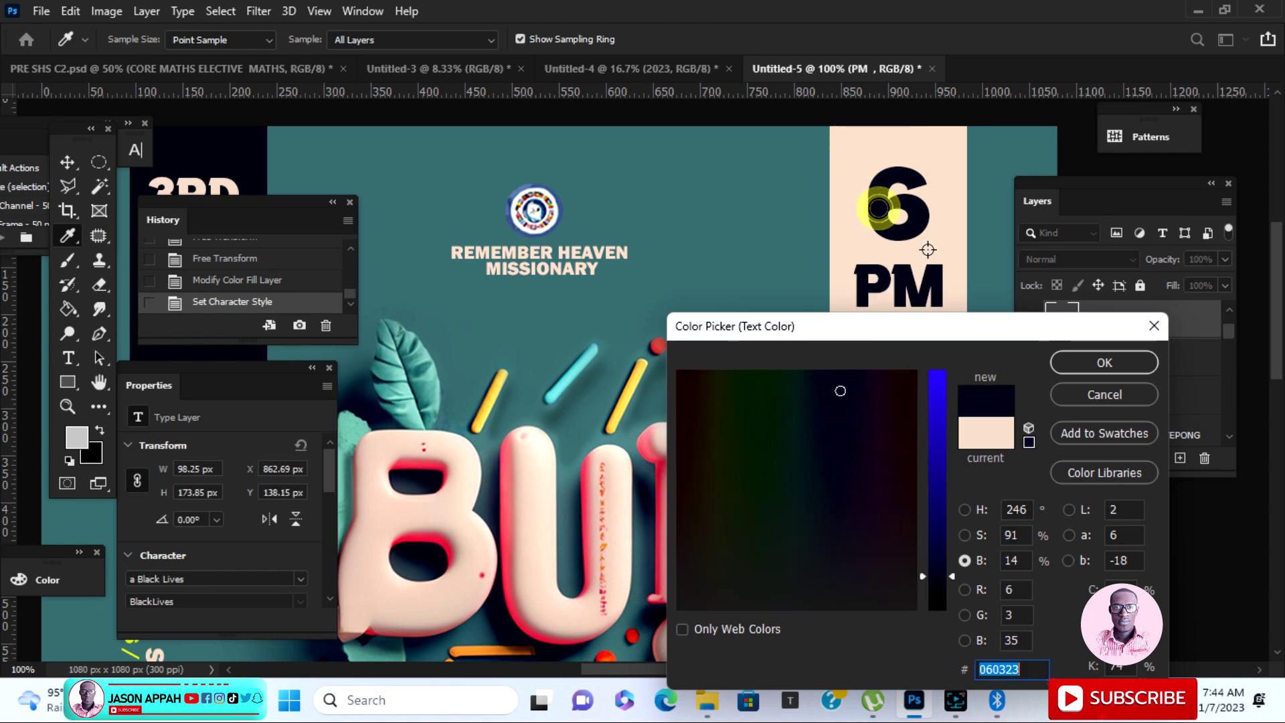
pyautogui.click(1134, 364)
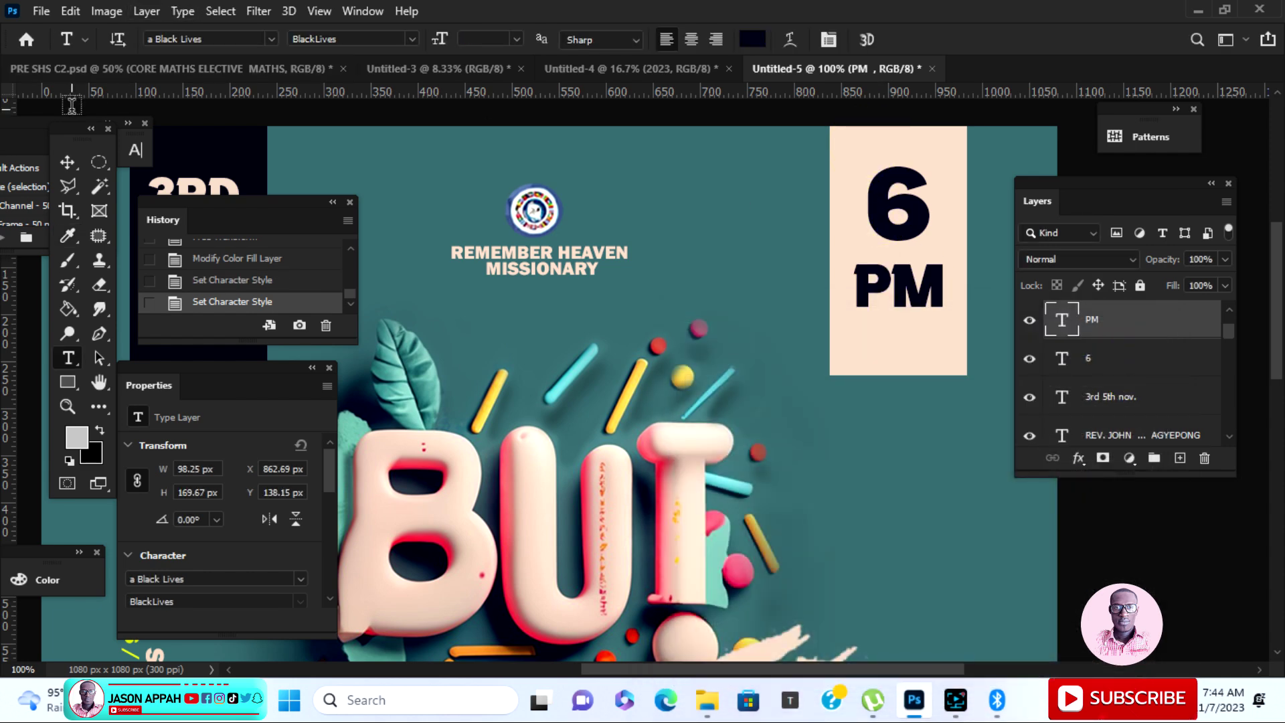
pyautogui.click(67, 161)
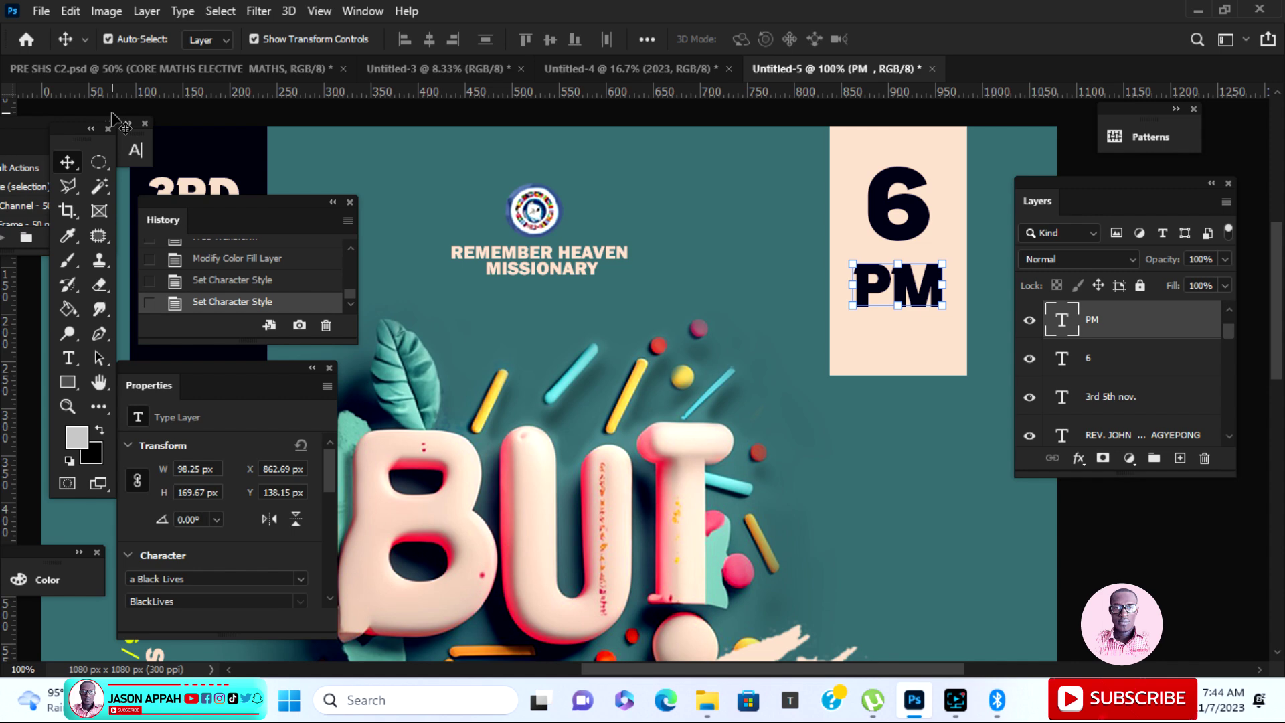
# Nudge the 6 to about X 872 px, Y 38 px and move PM slightly upward on the cream rectangle.
pyautogui.hotkey('ctrl', '0')
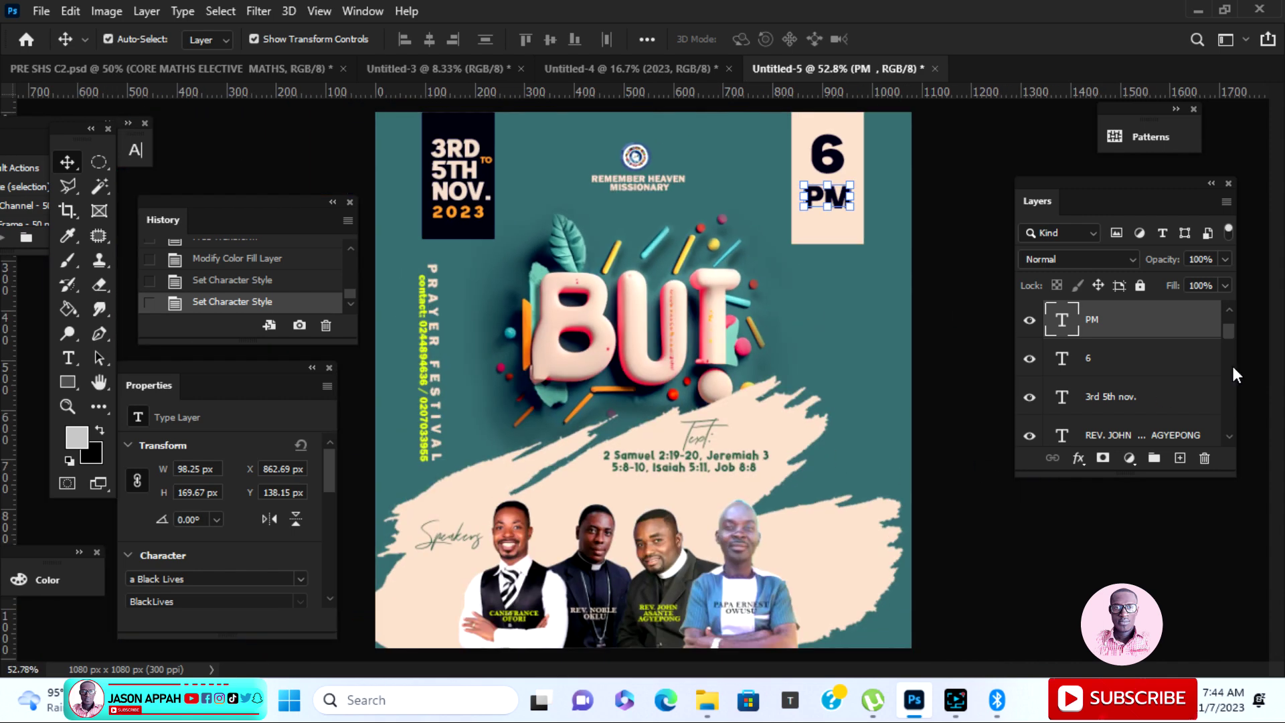
pyautogui.click(968, 200)
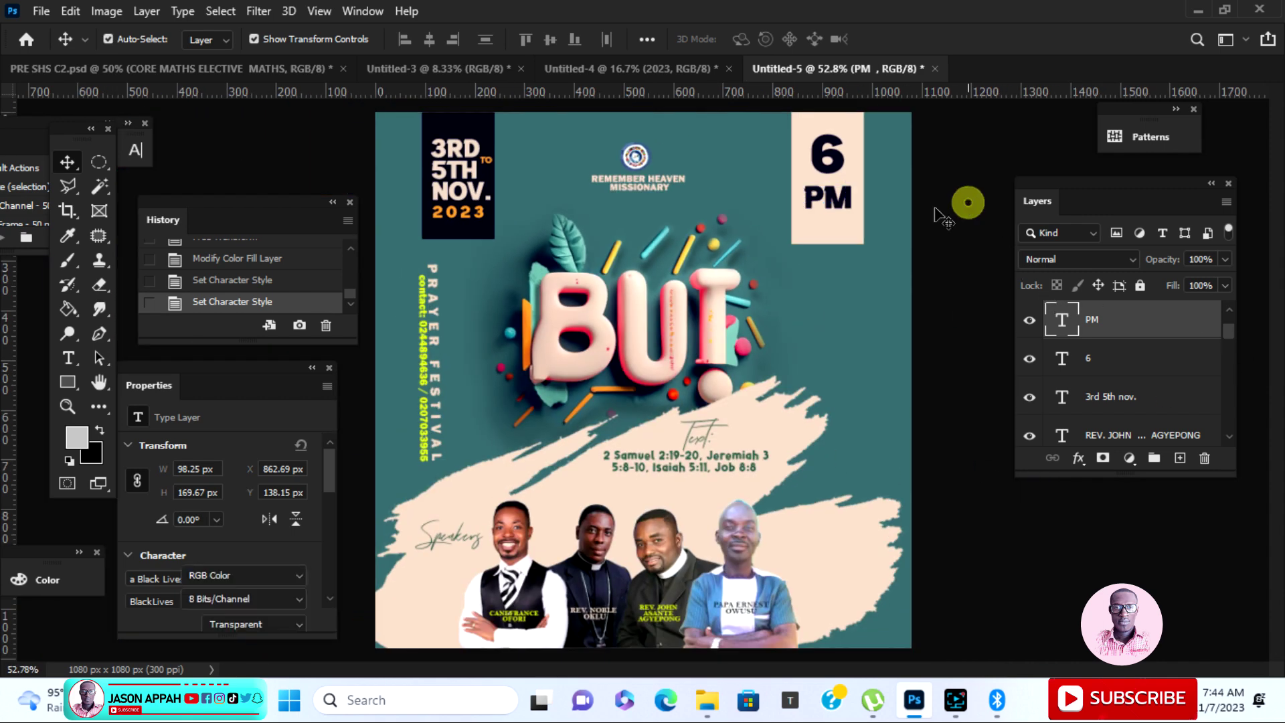
pyautogui.click(827, 167)
pyautogui.press('Up')
pyautogui.press('Down')
pyautogui.press('Down')
pyautogui.press('Down')
pyautogui.press('Down')
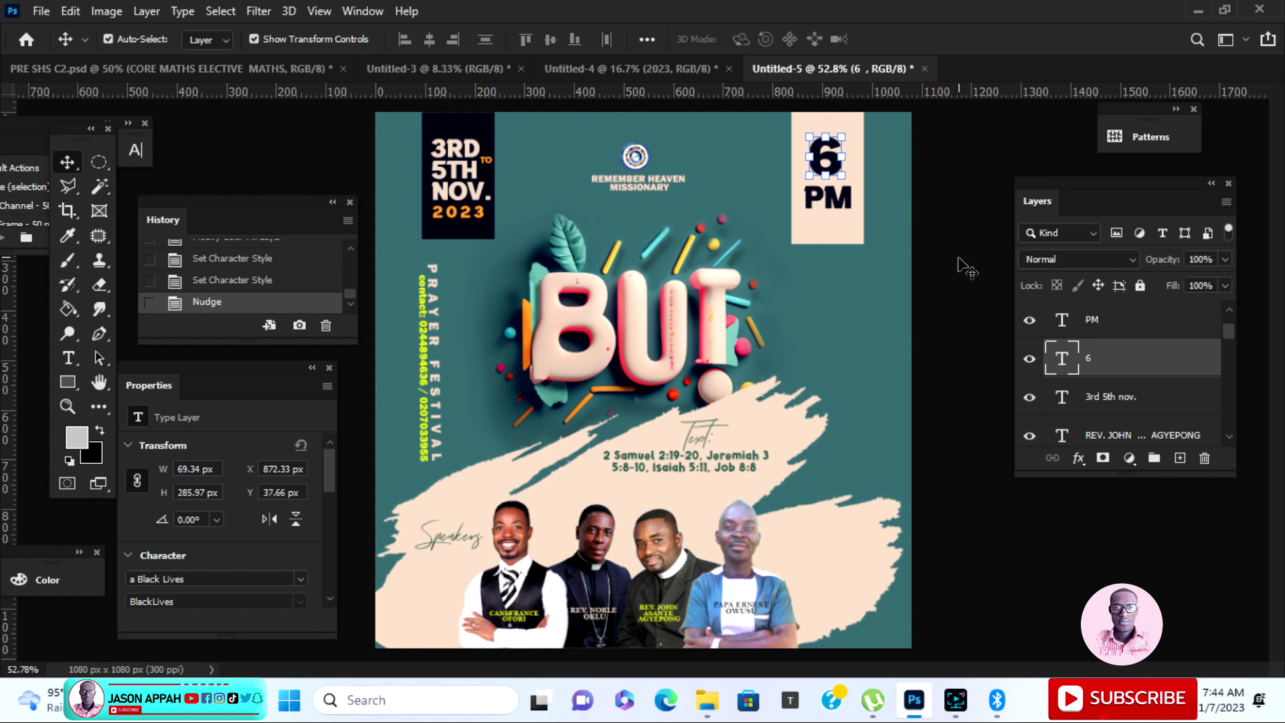
pyautogui.click(955, 258)
pyautogui.click(838, 214)
pyautogui.click(834, 201)
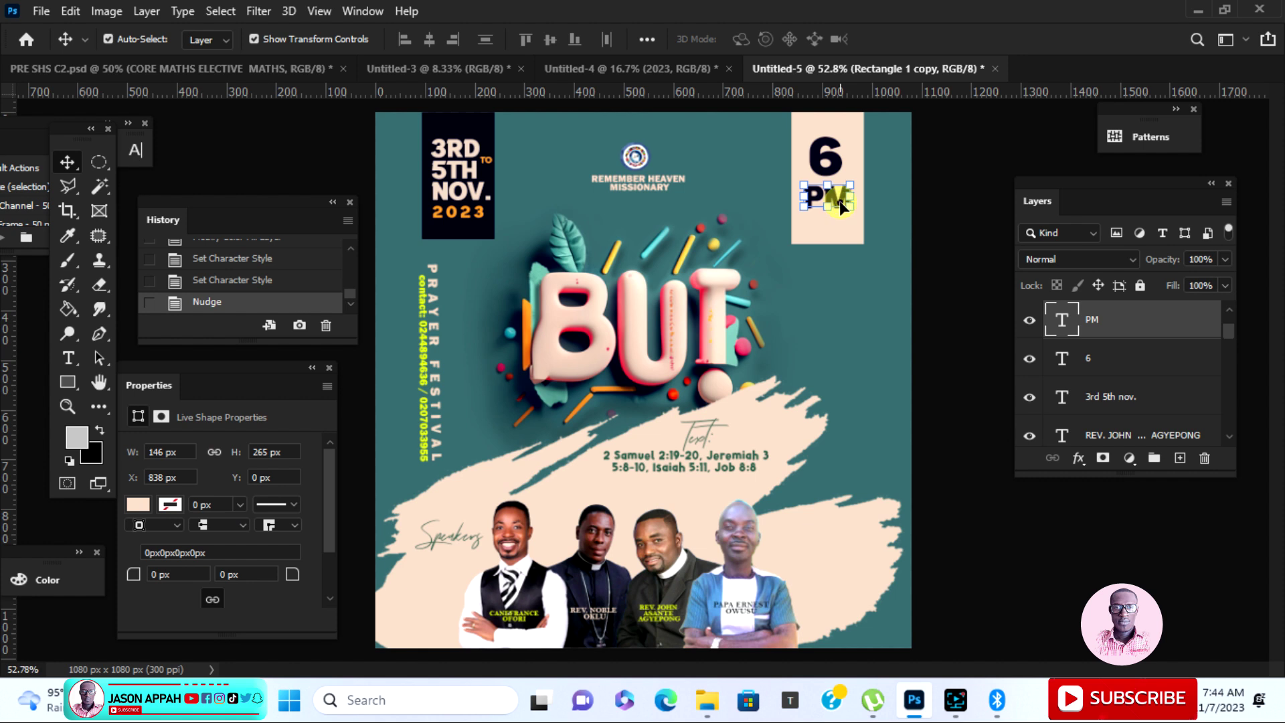
pyautogui.press('Up')
# Shorten the cream rectangle behind 6 PM to about 237 px high by raising its lower edge.
pyautogui.click(835, 237)
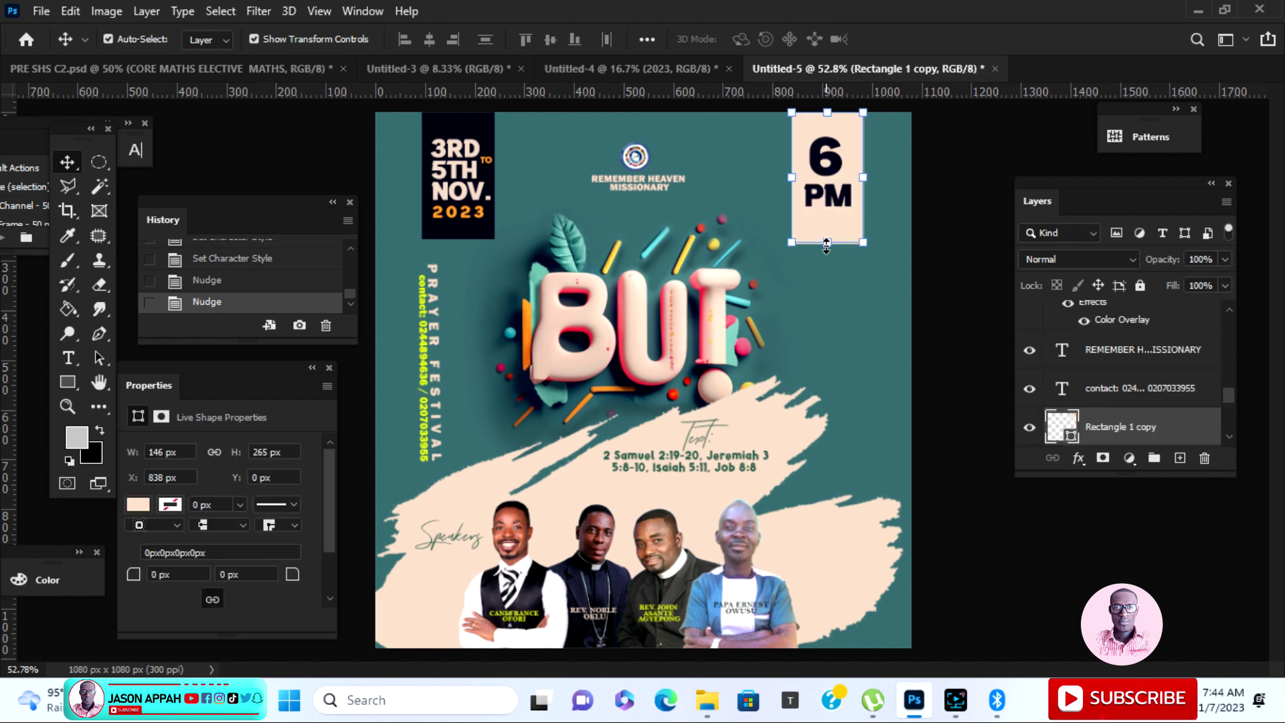
pyautogui.moveTo(826, 243); pyautogui.dragTo(831, 229)
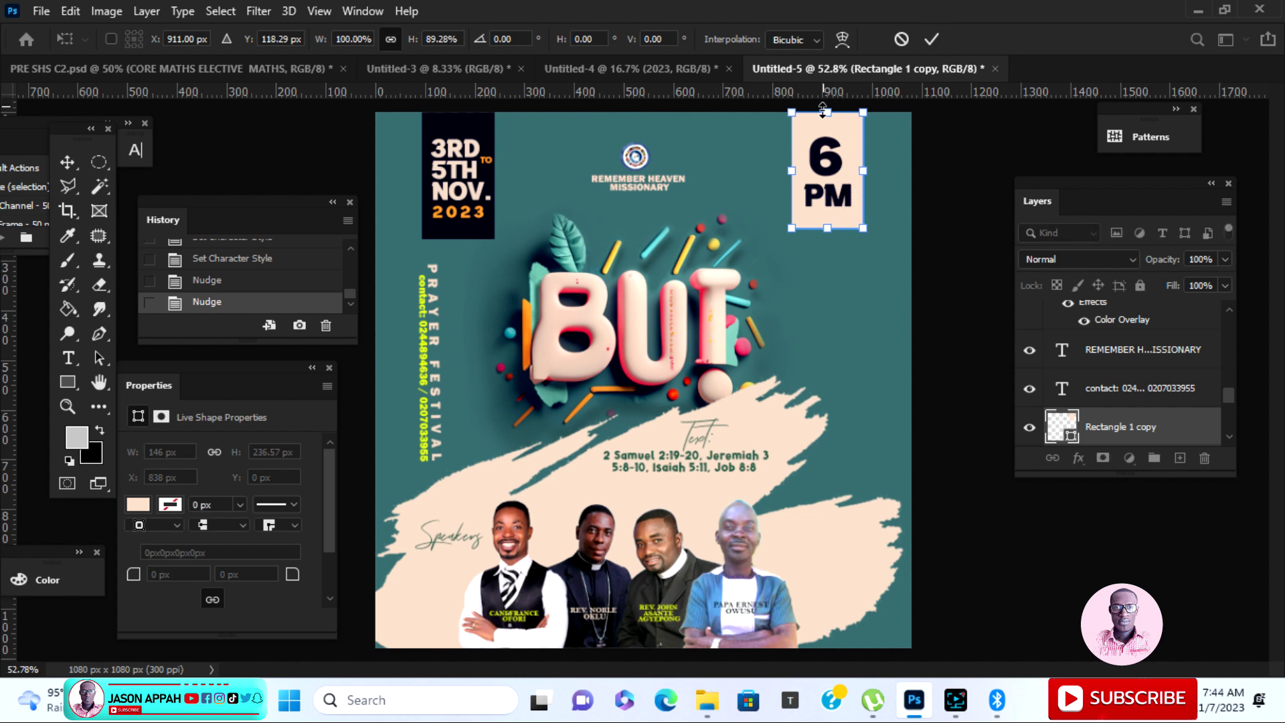
pyautogui.click(931, 39)
# Scale the 6 and PM together to about 86% and centre them on the cream rectangle, at about X 871 px, Y 60 px.
pyautogui.click(825, 161)
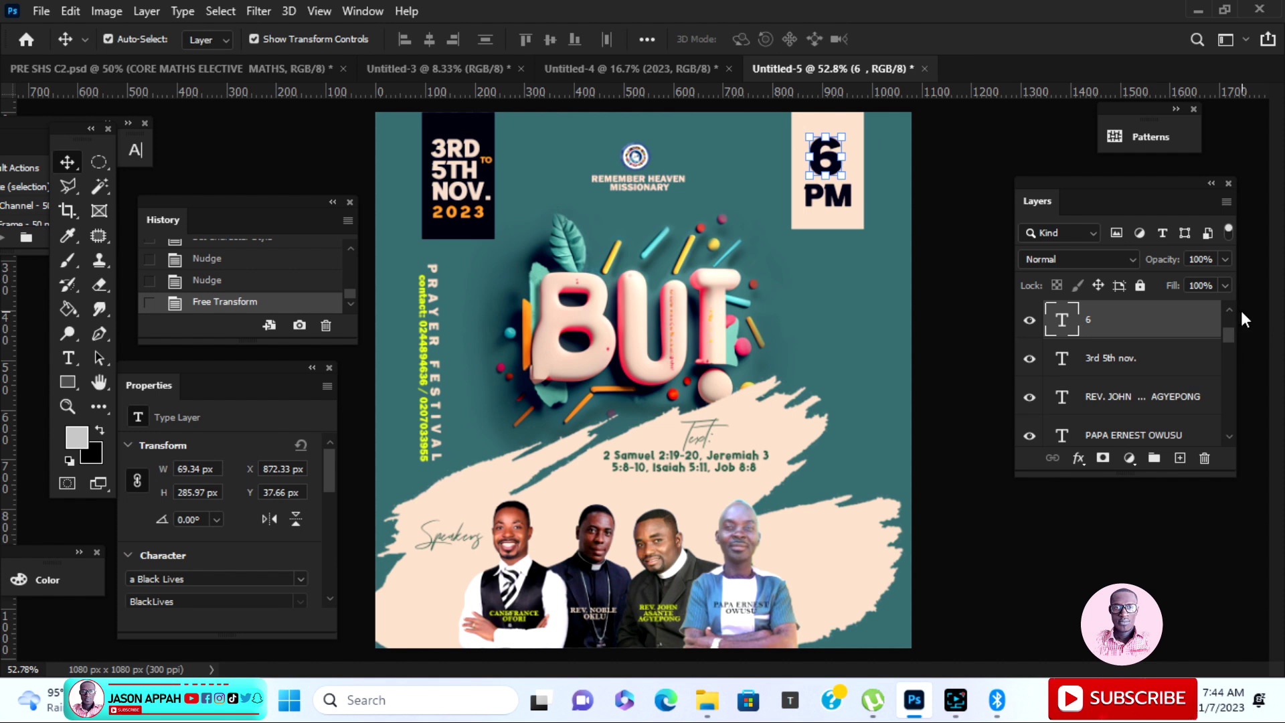
pyautogui.scroll(1, 1232, 309)
pyautogui.keyDown('shift'); pyautogui.click(1094, 319); pyautogui.keyUp('shift')
pyautogui.moveTo(849, 137); pyautogui.dragTo(843, 146)
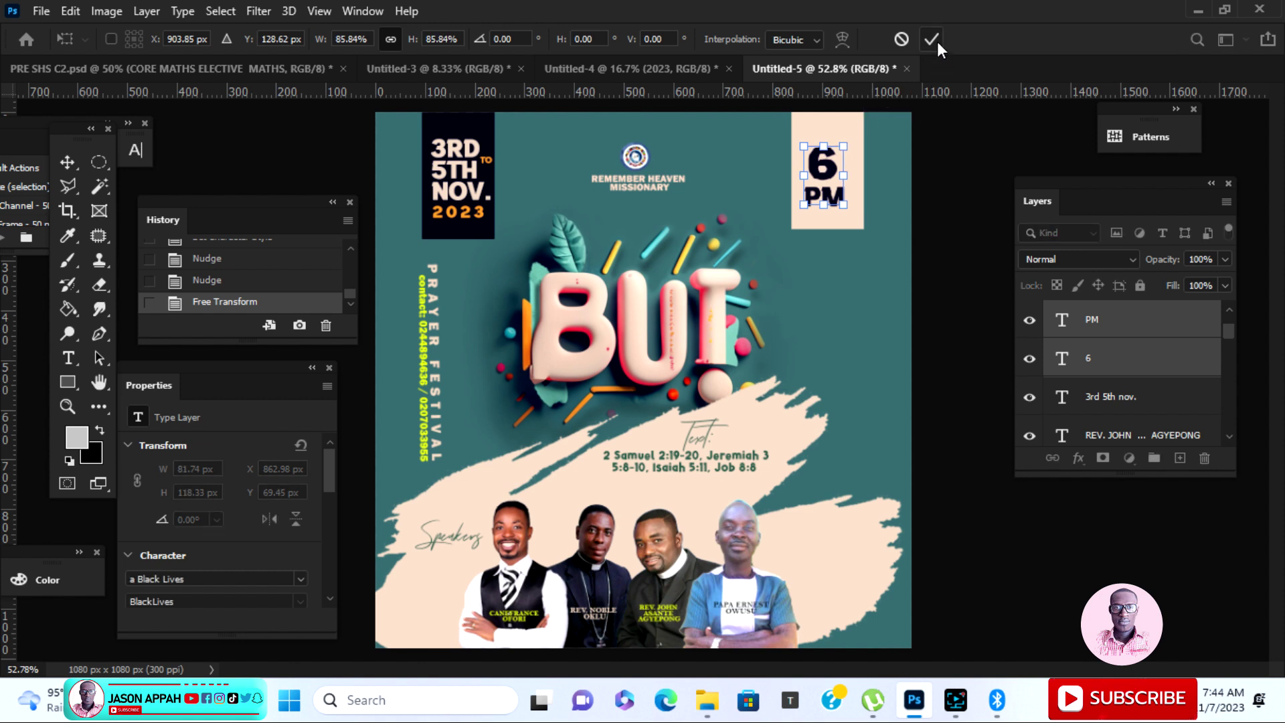
pyautogui.press('Right')
pyautogui.press('Right')
pyautogui.press('Right')
pyautogui.press('Up')
pyautogui.press('Up')
pyautogui.press('Up')
pyautogui.press('Up')
pyautogui.press('Right')
pyautogui.press('Up')
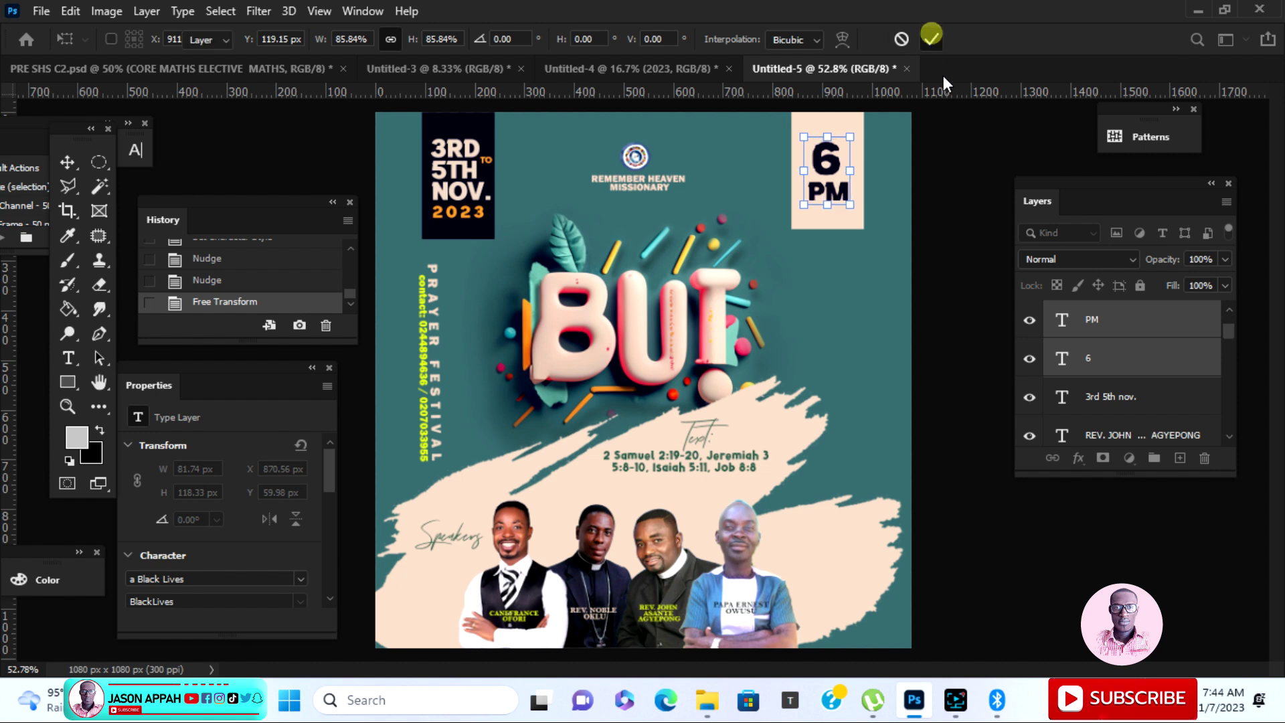
pyautogui.click(931, 39)
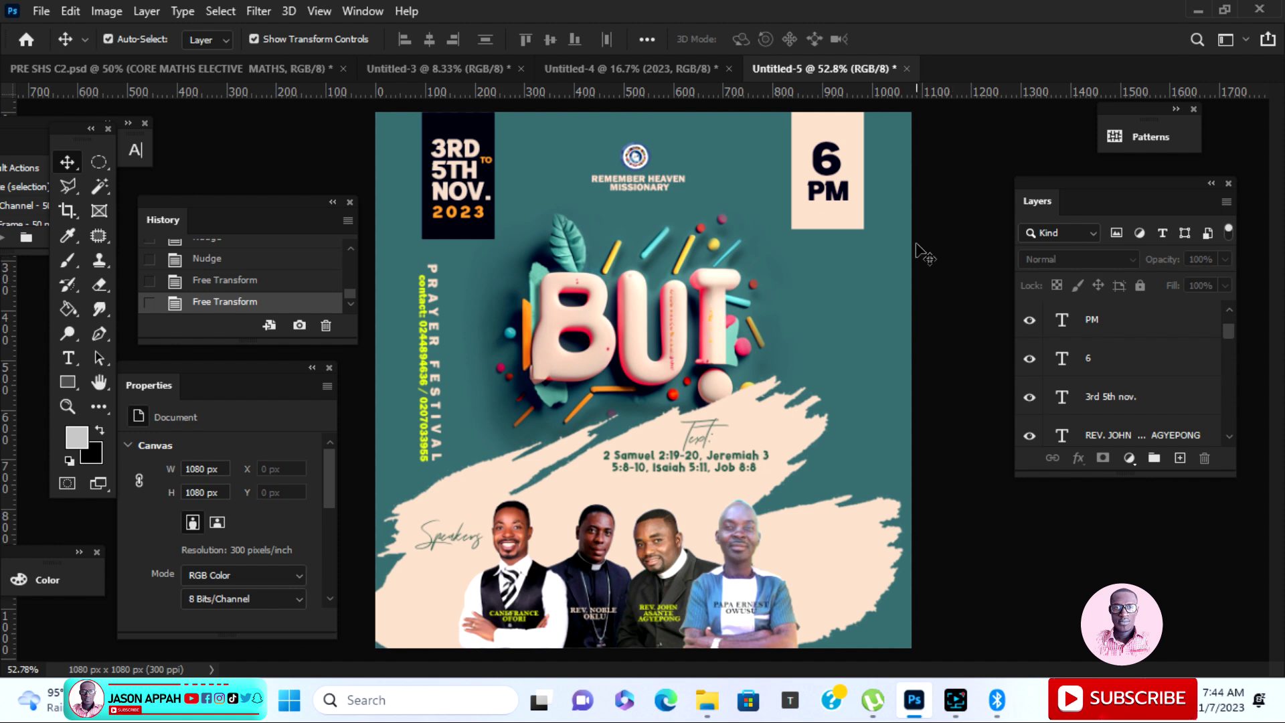
# Recolour the vertical PRAYER FESTIVAL text to dark navy 01031d, sampled from the rectangle behind the date.
pyautogui.click(866, 285)
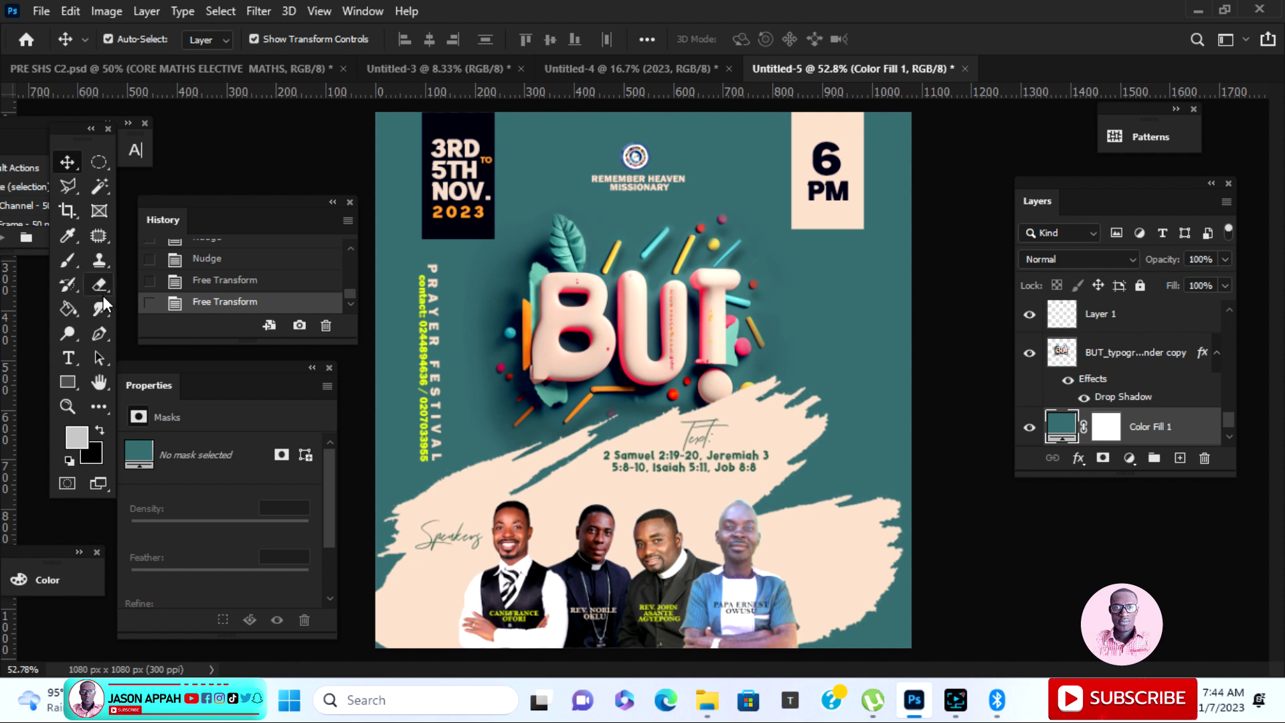
pyautogui.click(67, 407)
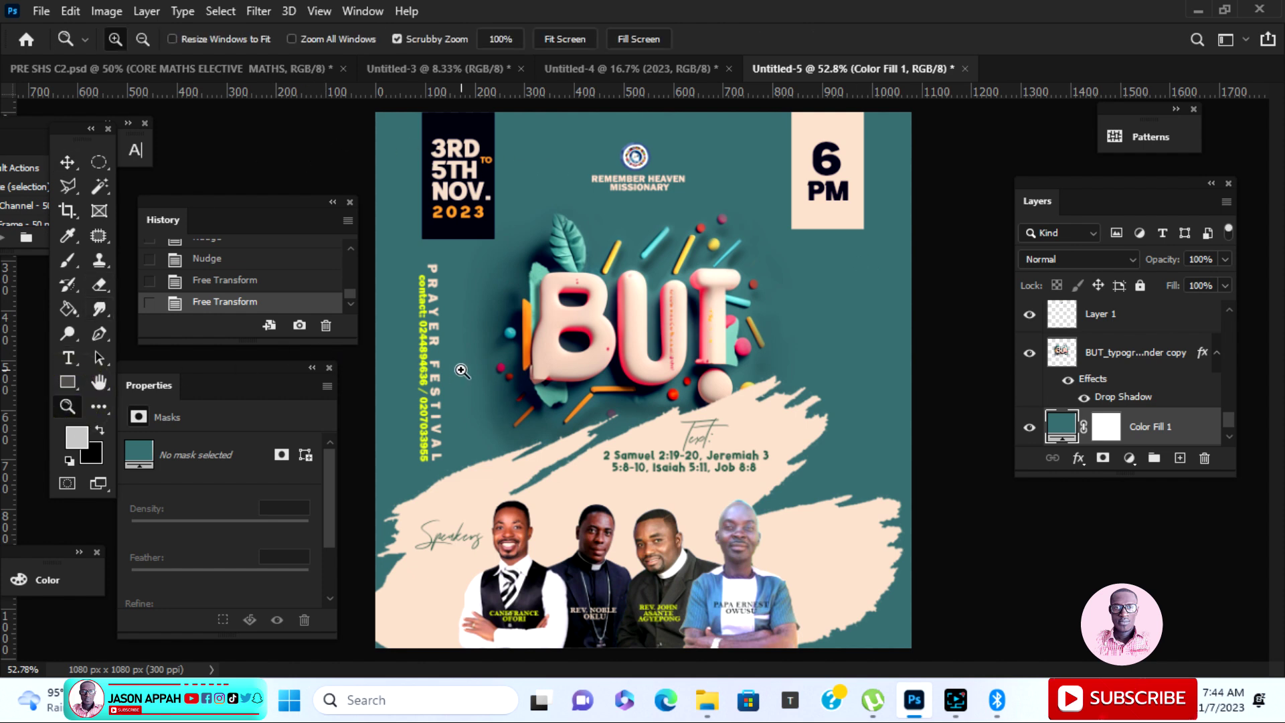
pyautogui.click(540, 366)
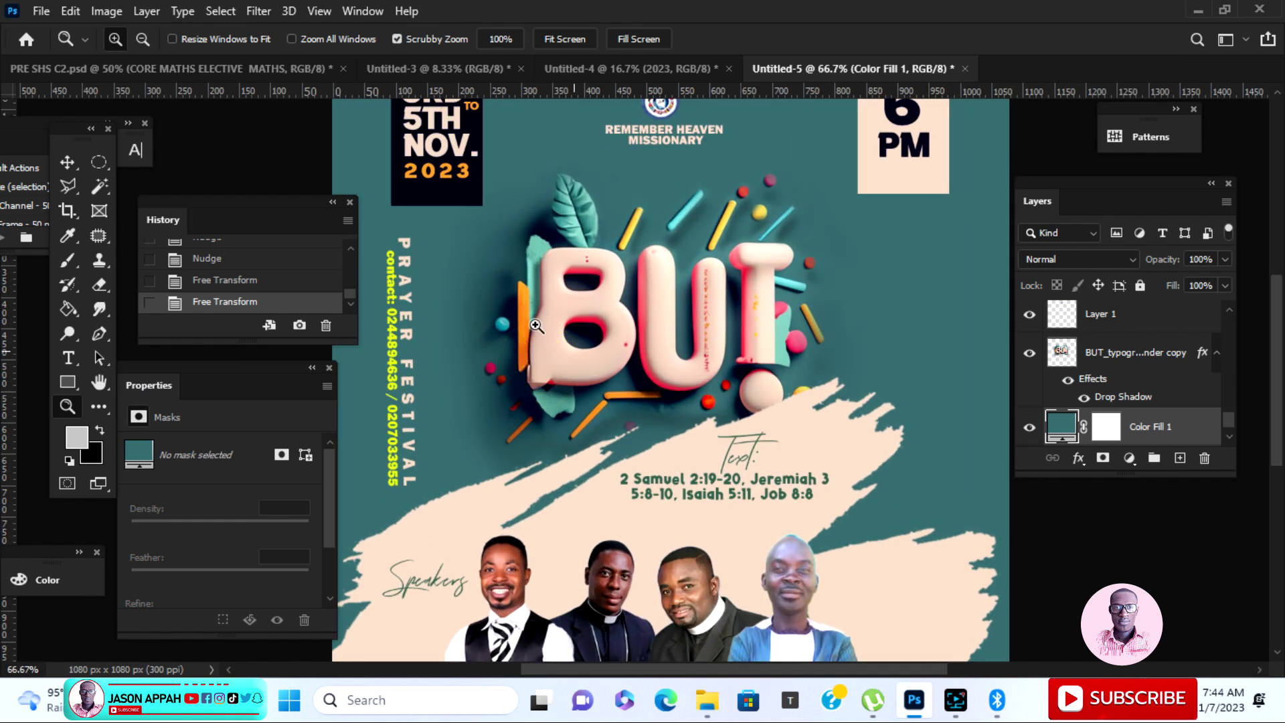
pyautogui.click(143, 39)
pyautogui.click(143, 39)
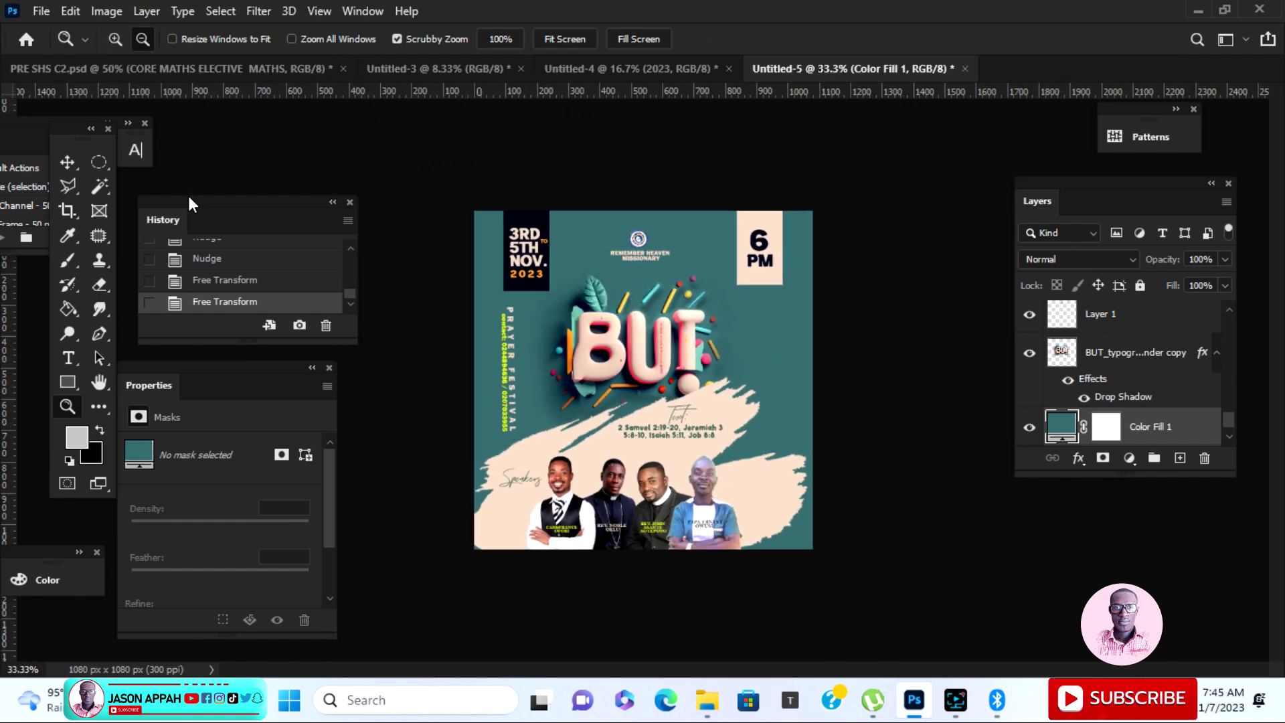
pyautogui.click(67, 162)
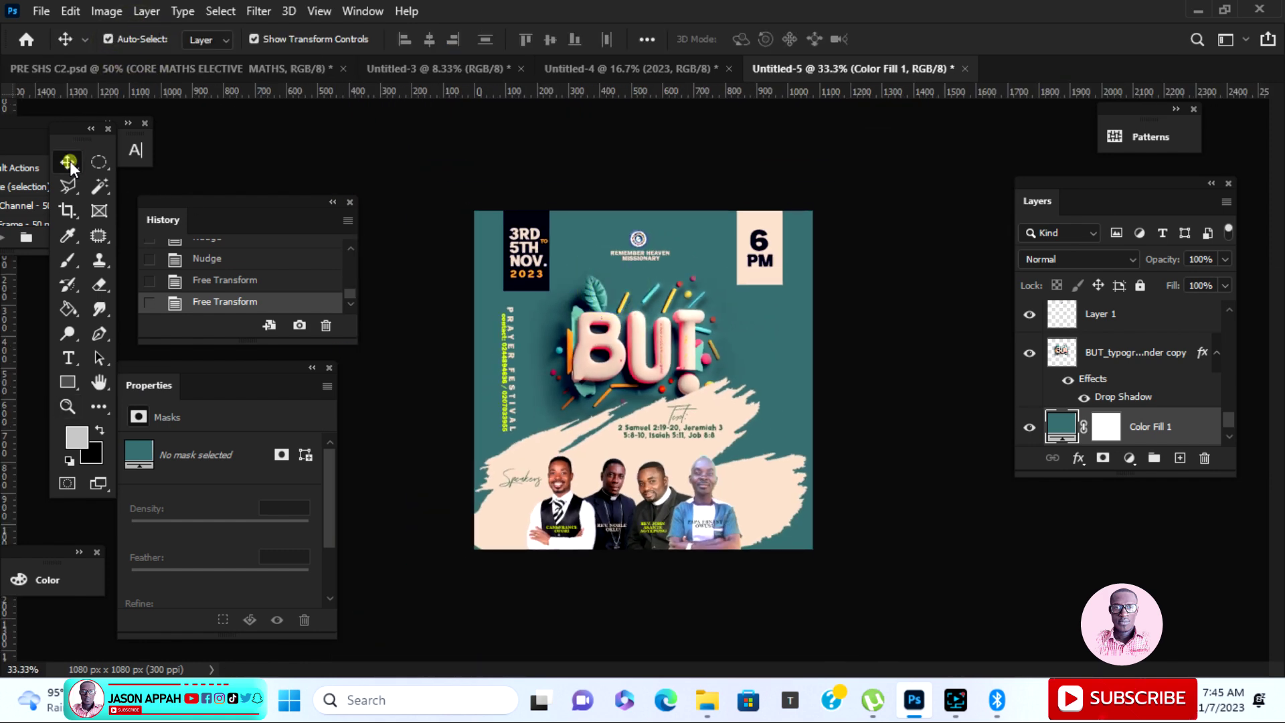
pyautogui.click(513, 361)
pyautogui.click(69, 358)
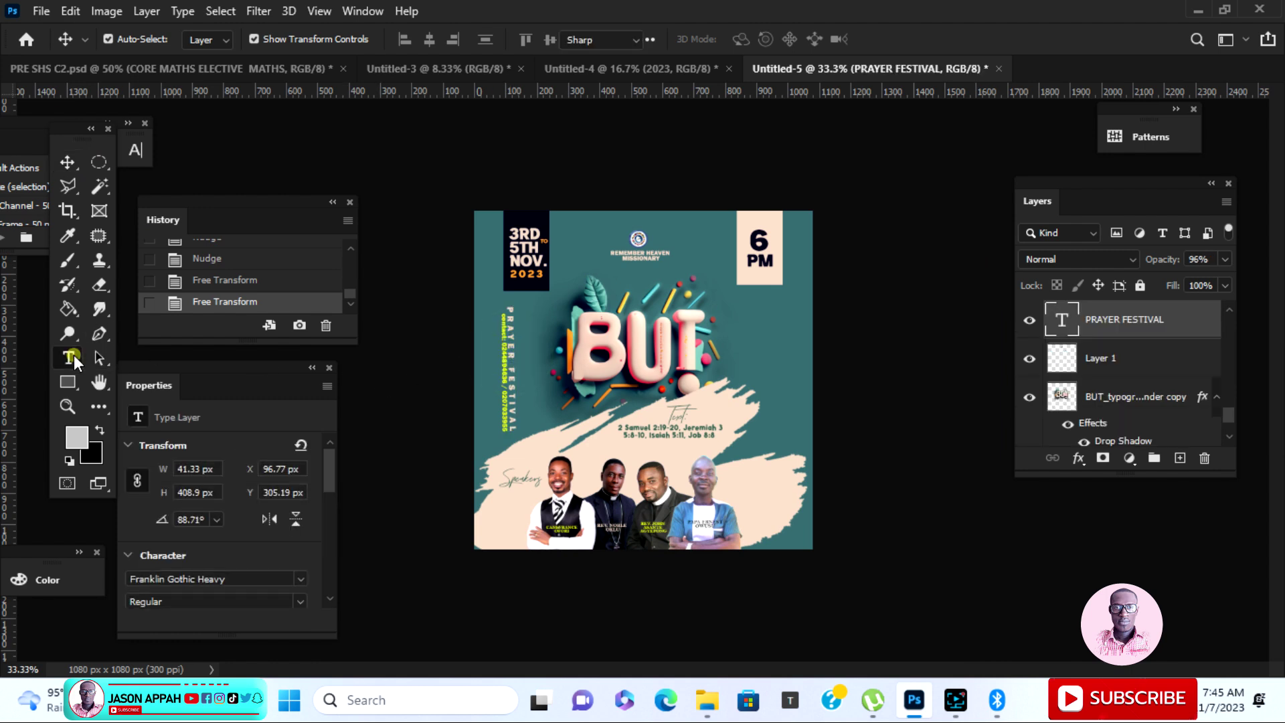
pyautogui.click(757, 38)
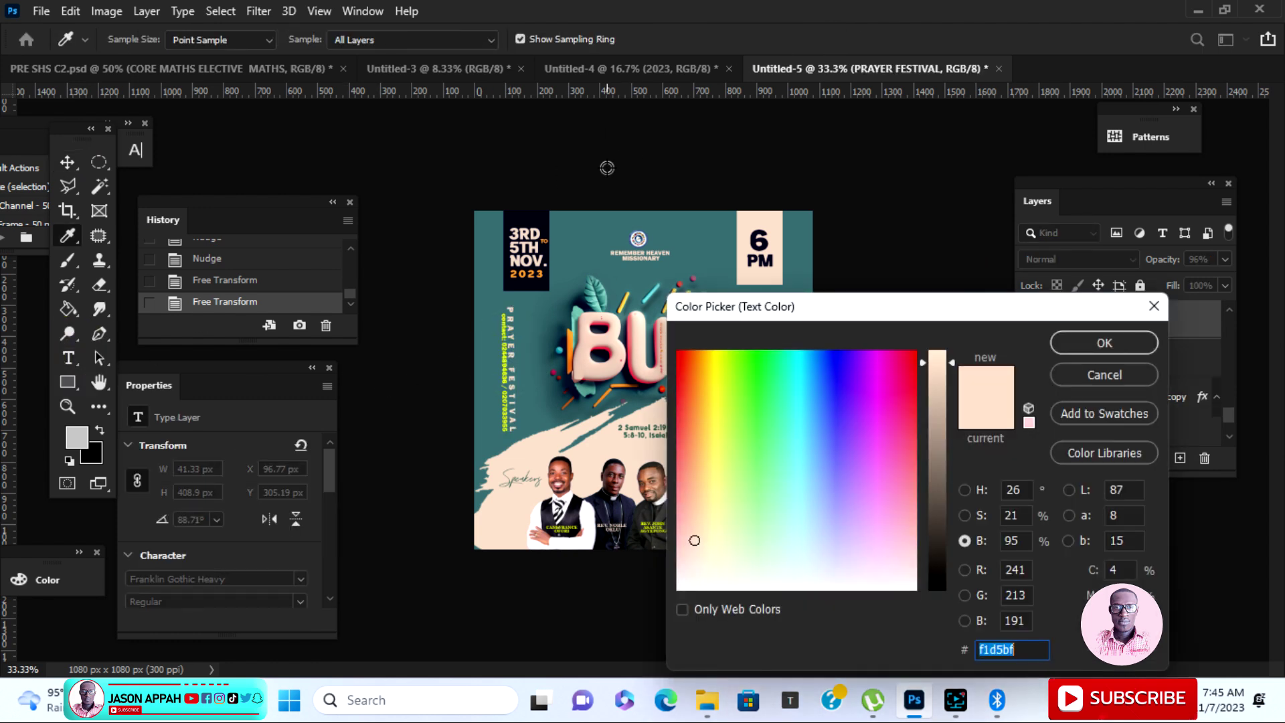
pyautogui.click(535, 215)
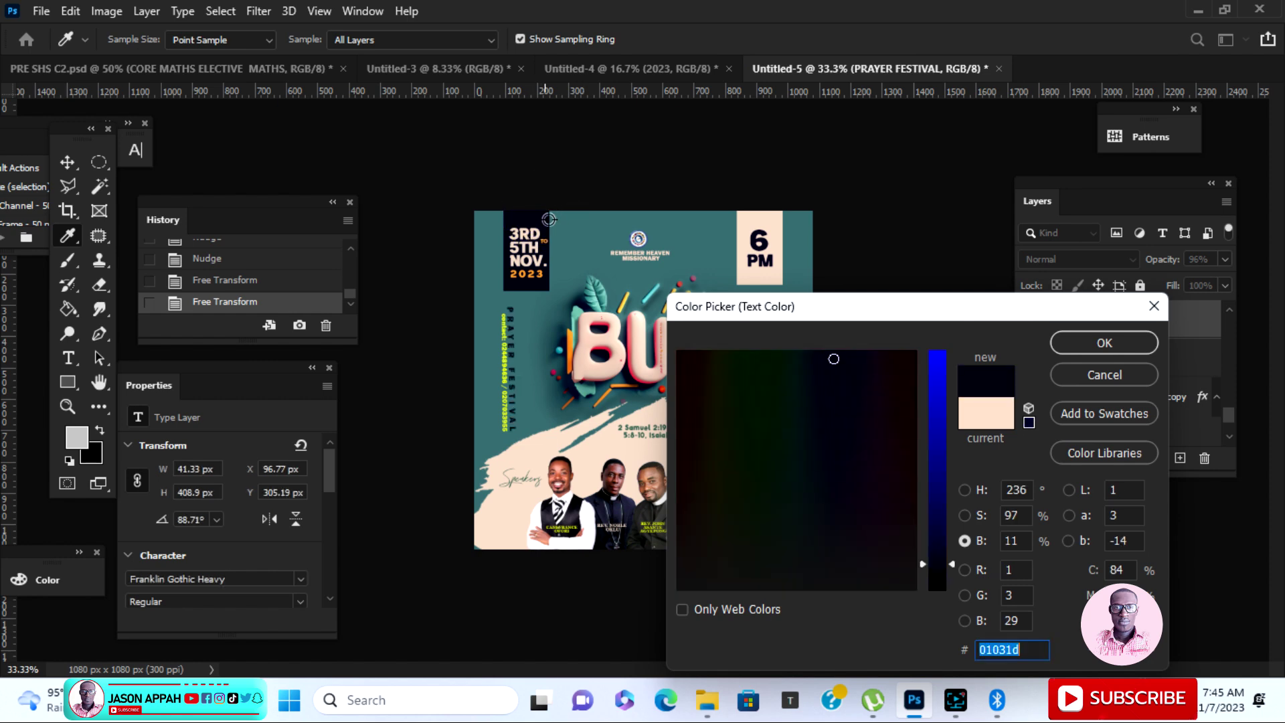
pyautogui.click(1082, 346)
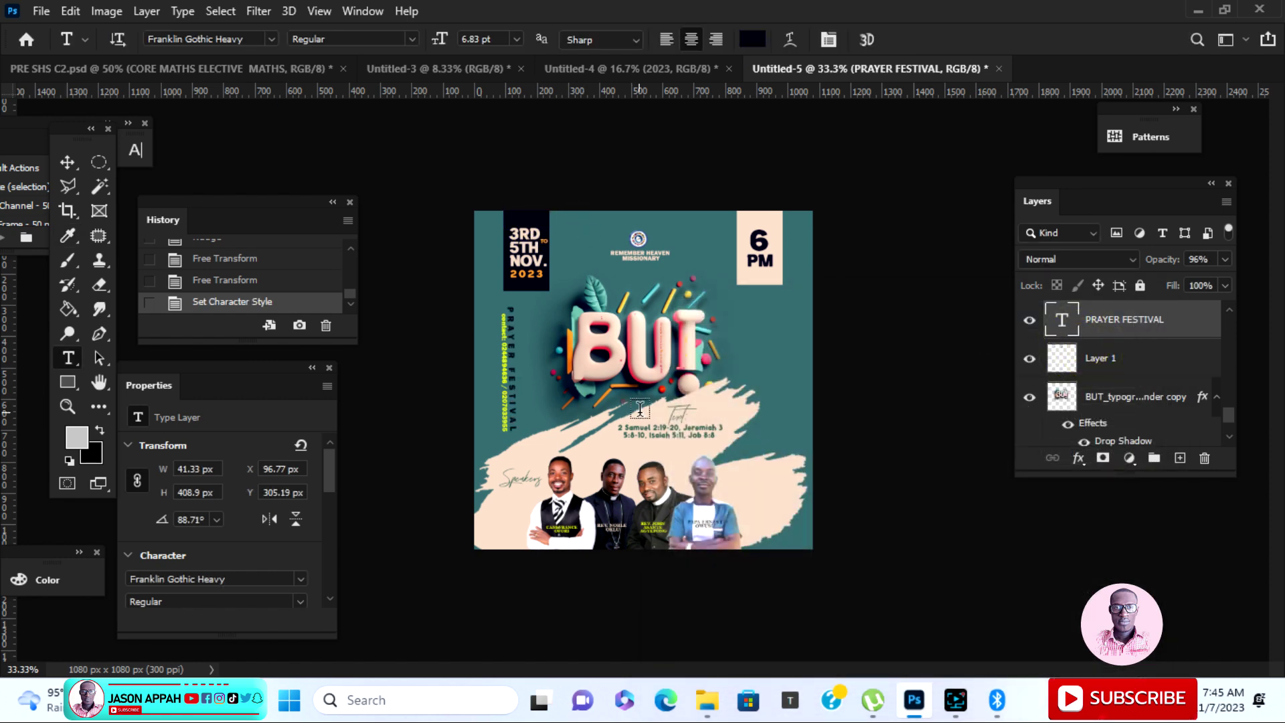
pyautogui.click(66, 163)
pyautogui.click(419, 164)
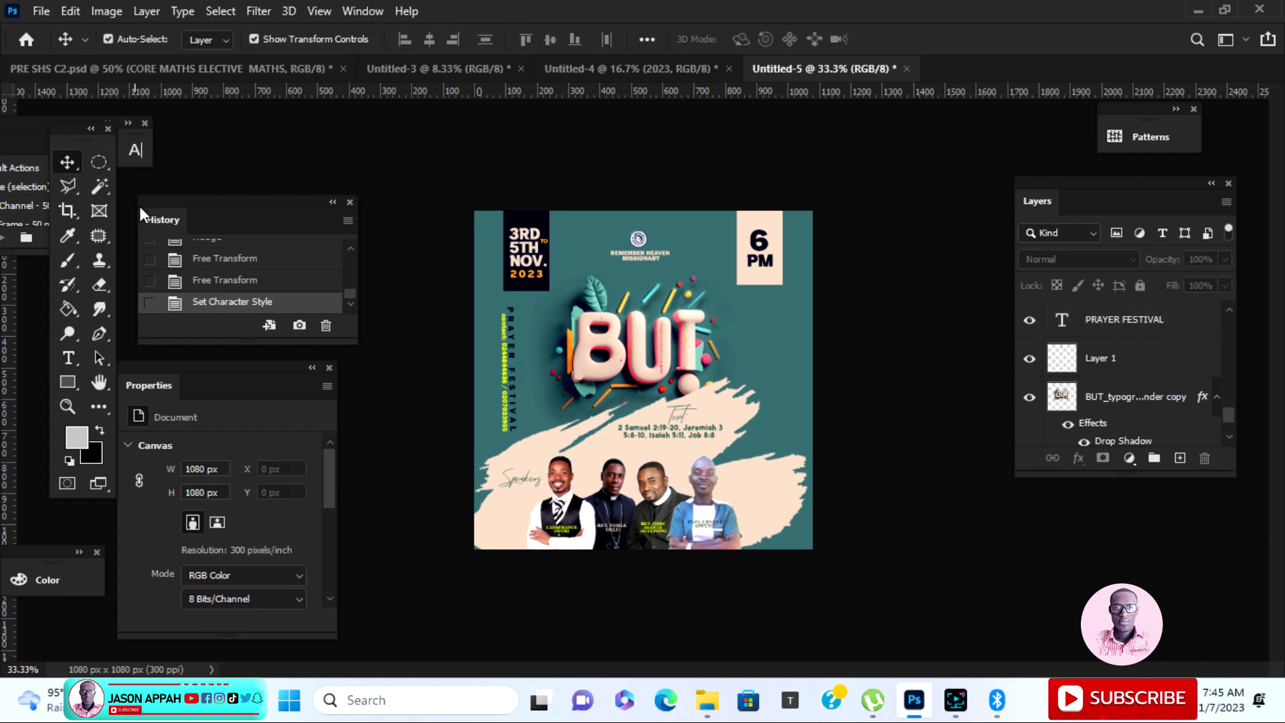
pyautogui.scroll(5, 139, 365)
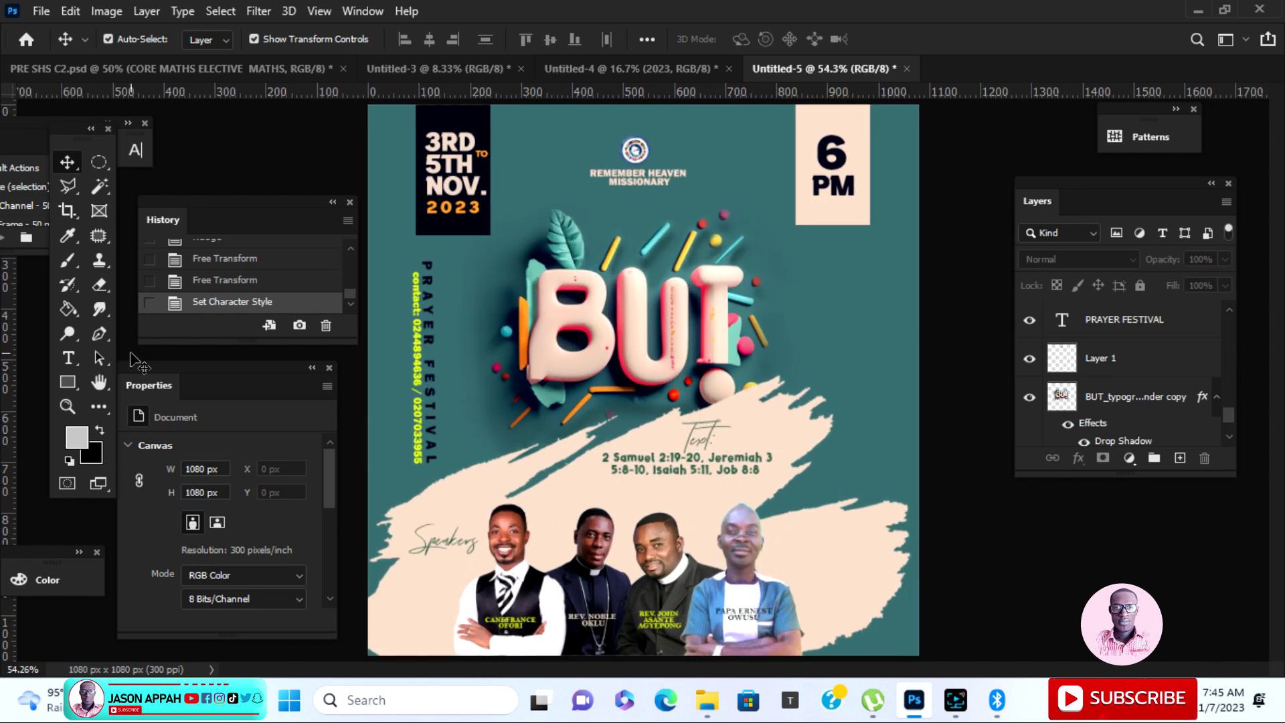
# Save the flyer on the computer as BUT in the Pictures folder, in Photoshop format with layers and Maximize Compatibility.
pyautogui.click(40, 11)
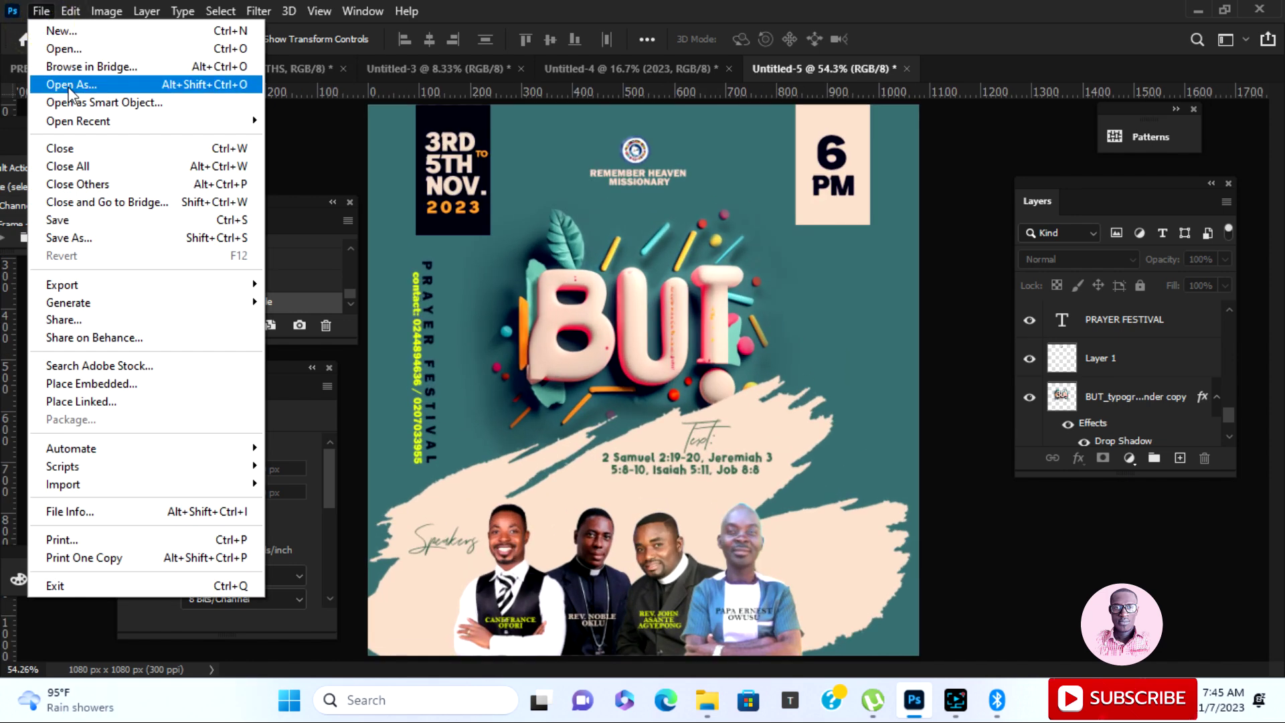
pyautogui.click(123, 223)
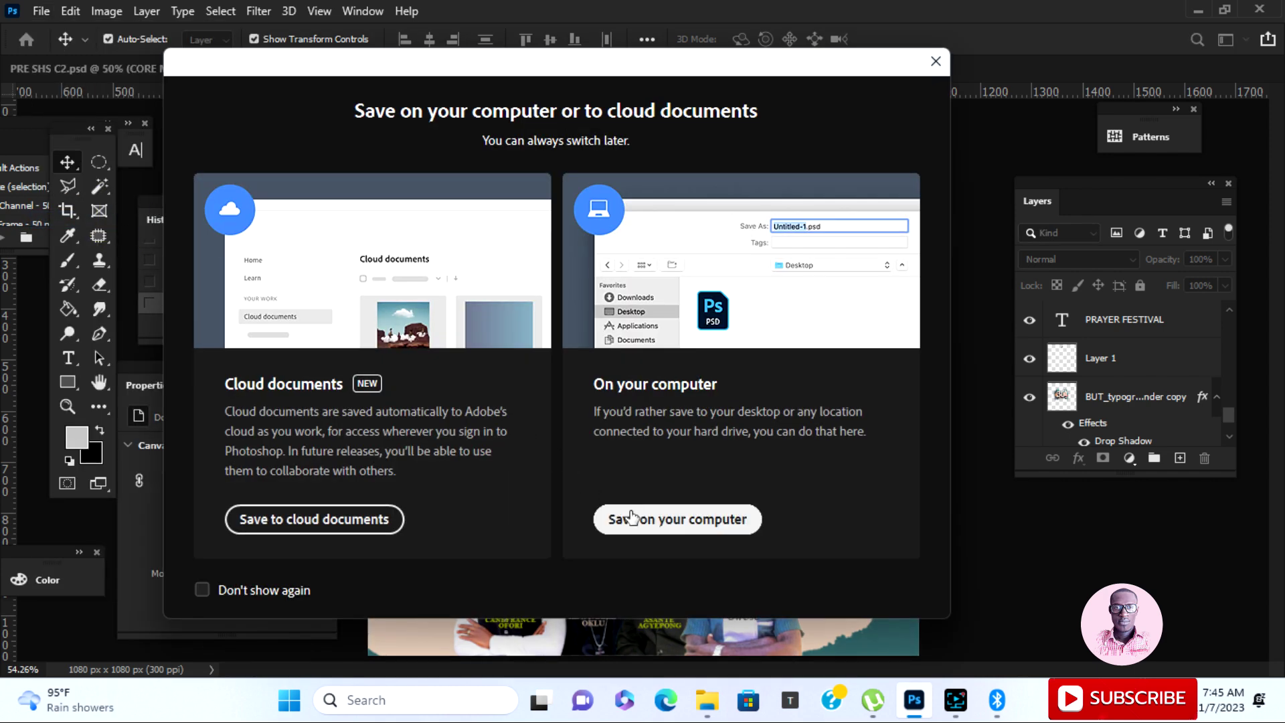
pyautogui.click(667, 521)
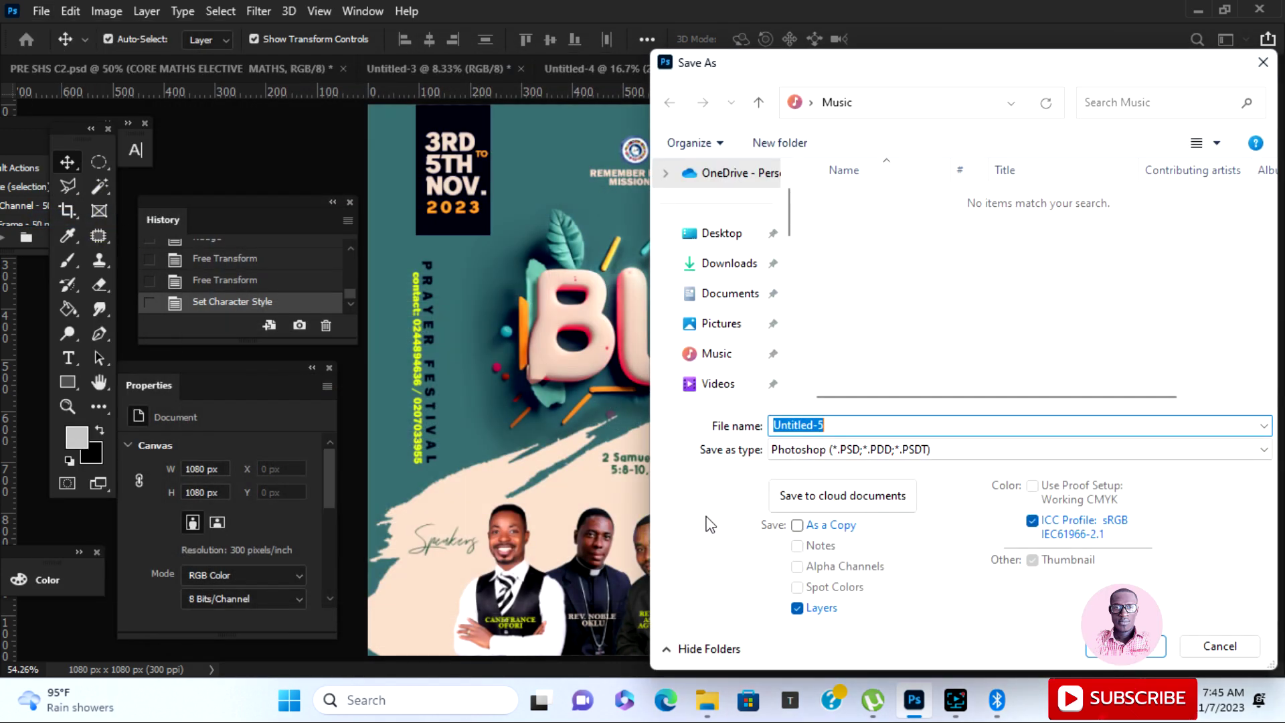
pyautogui.click(743, 324)
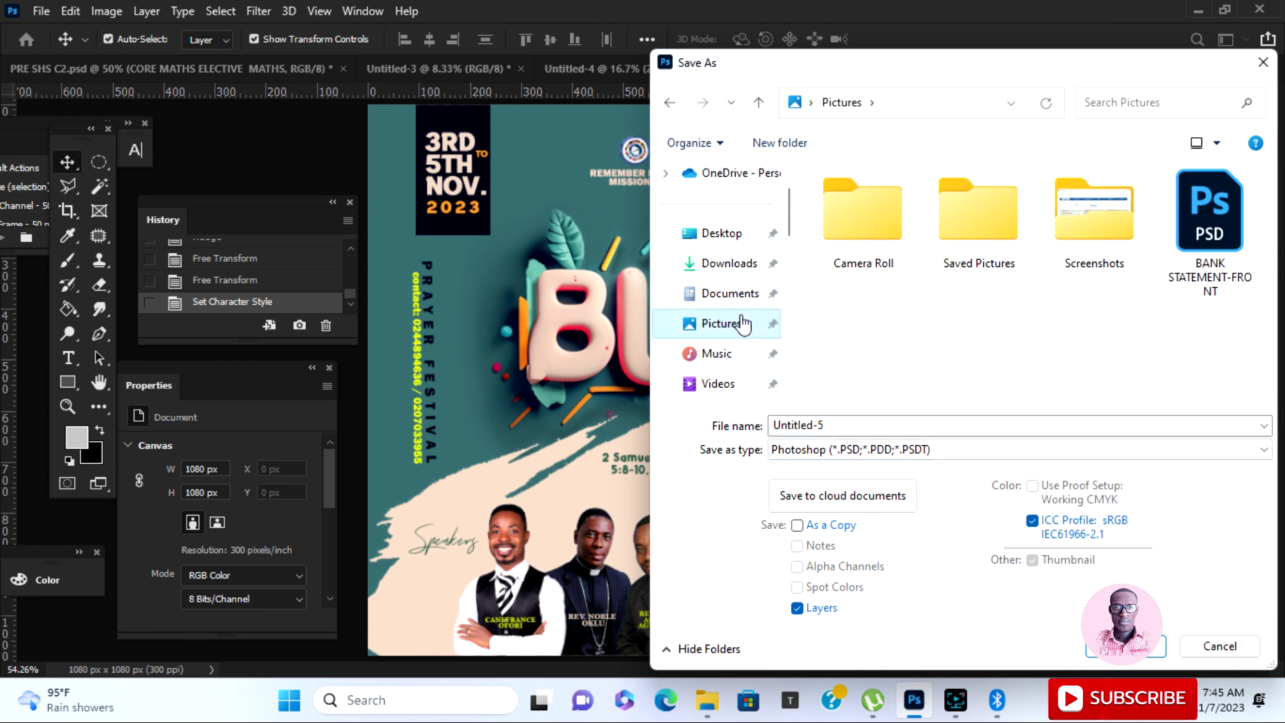
pyautogui.click(843, 426)
pyautogui.write('BUT')
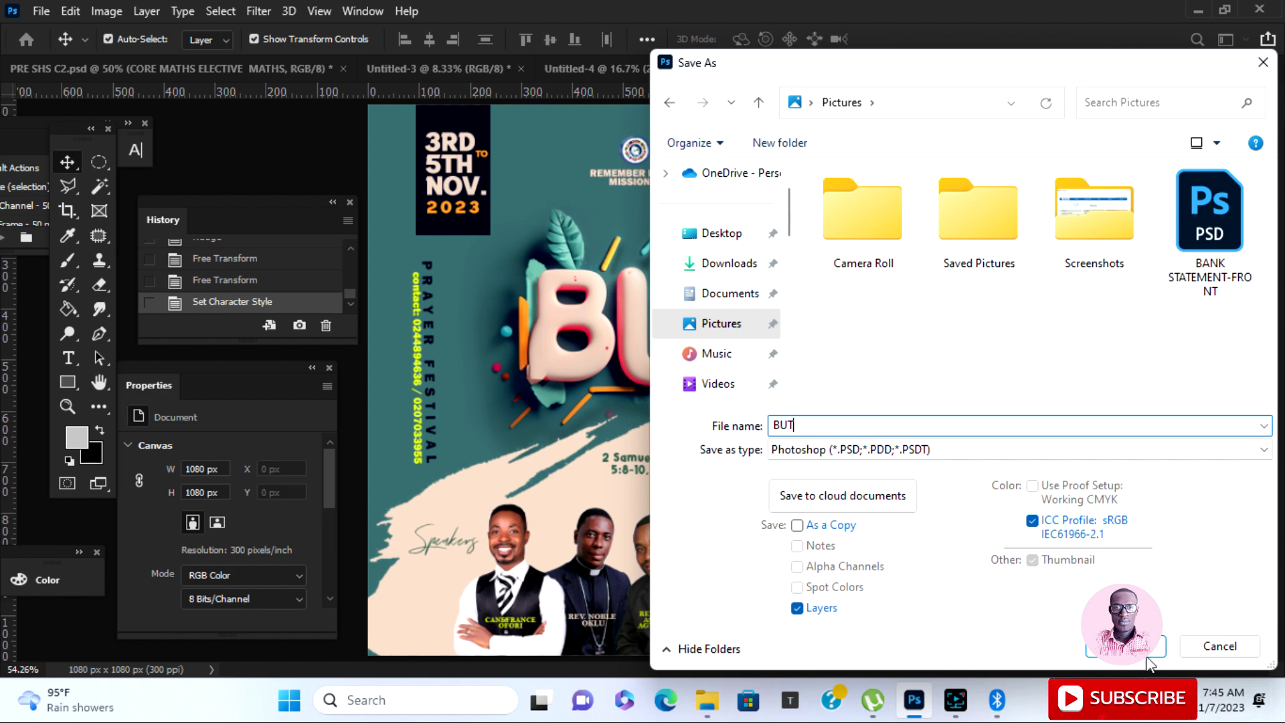
pyautogui.click(1131, 646)
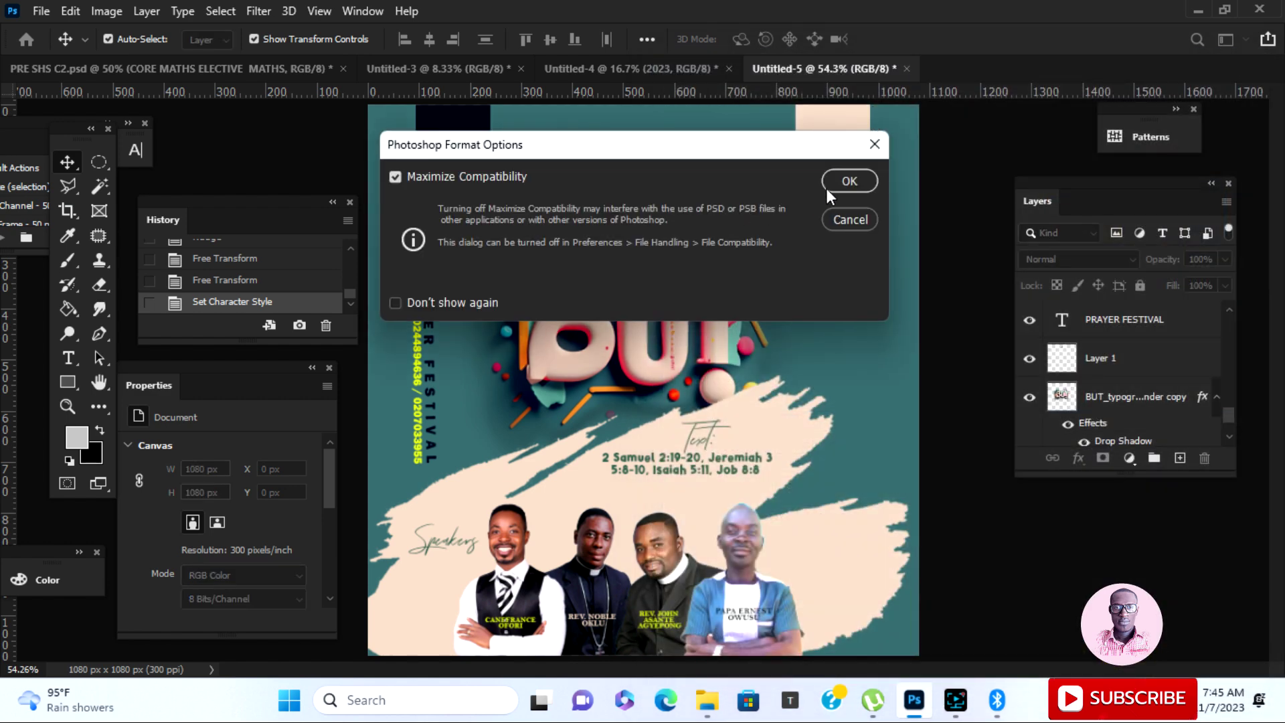
pyautogui.click(830, 188)
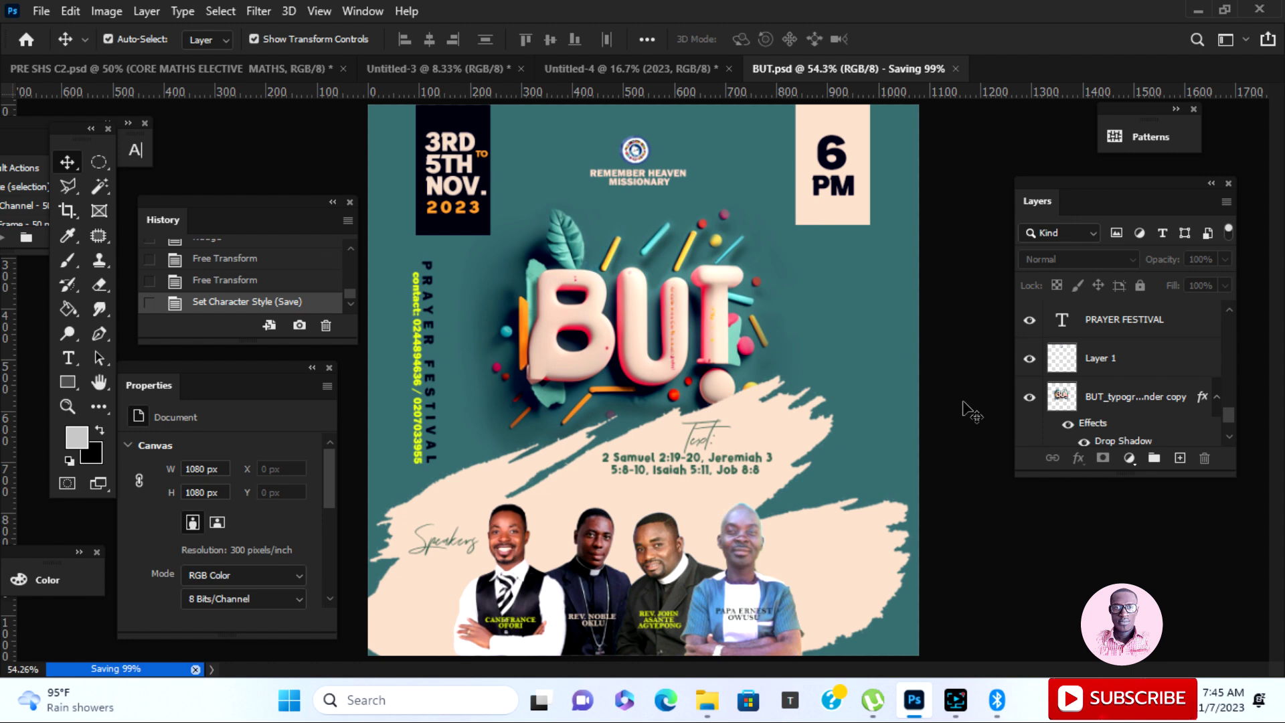